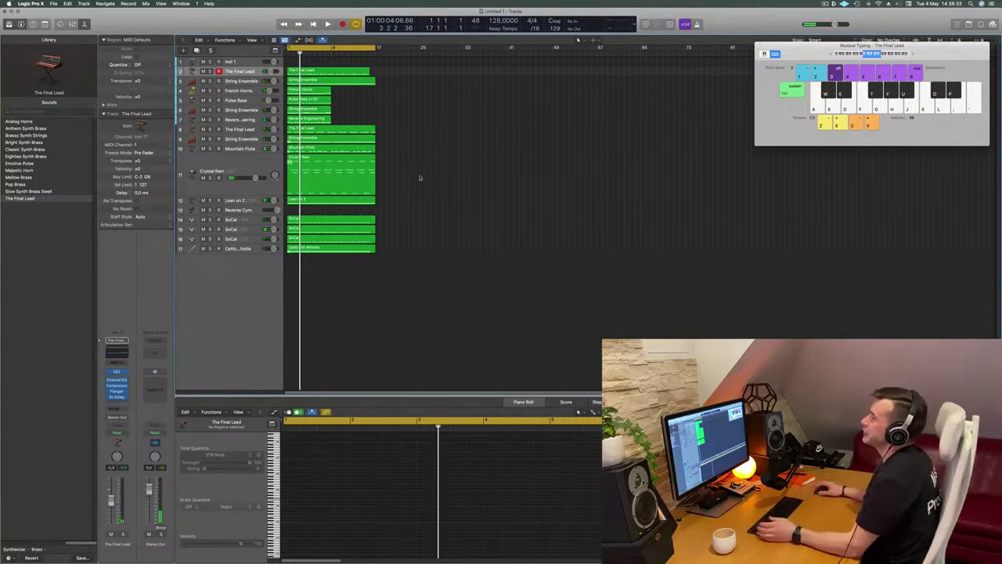
# Move the String Ensemble track above The Final Lead, solo it and play it from the start
pyautogui.click(236, 83)
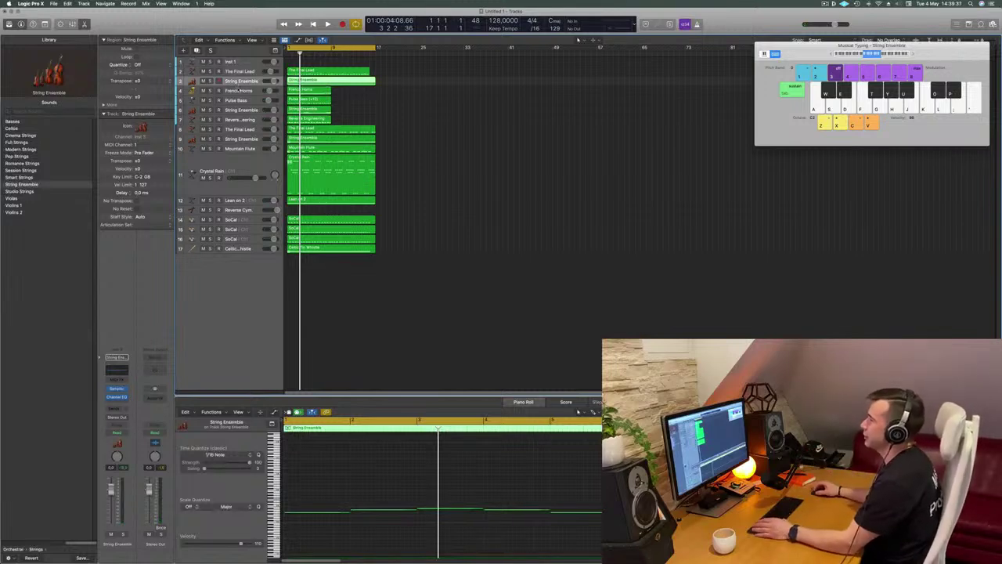
pyautogui.moveTo(246, 84); pyautogui.dragTo(246, 73)
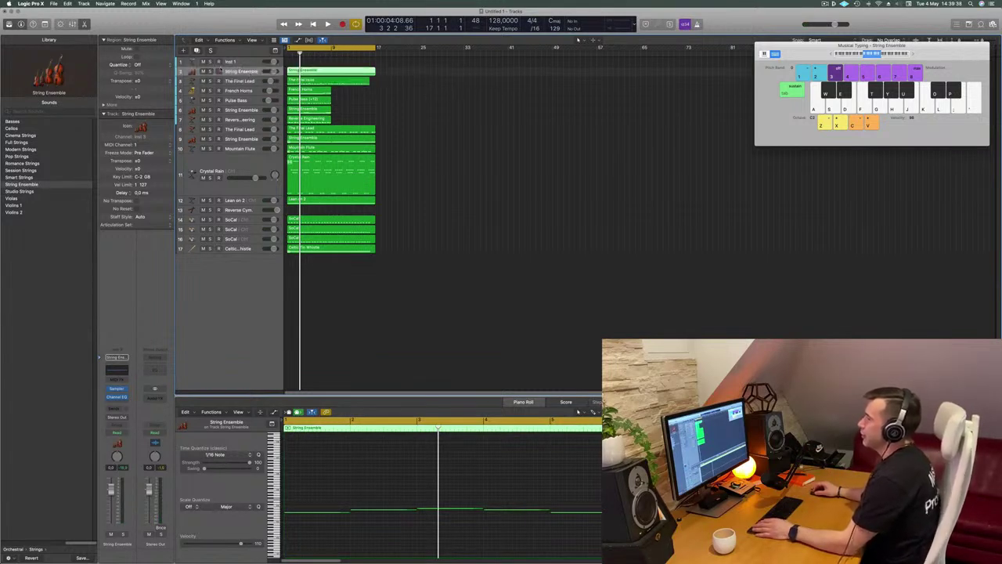
pyautogui.click(209, 72)
pyautogui.press('space')
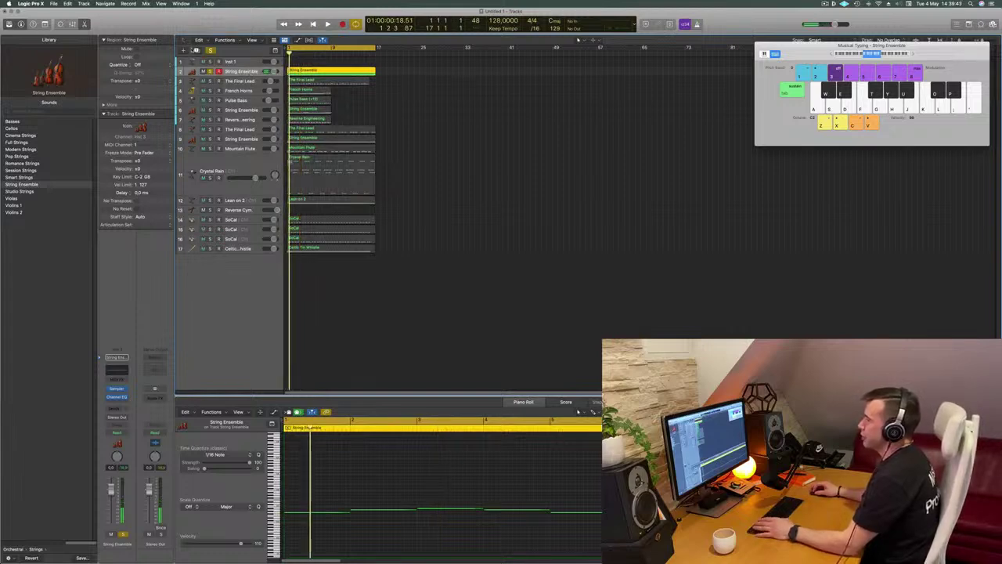
# Duplicate the soloed String Ensemble track and copy its region onto the new track below
pyautogui.press('super+d')
pyautogui.click(338, 75)
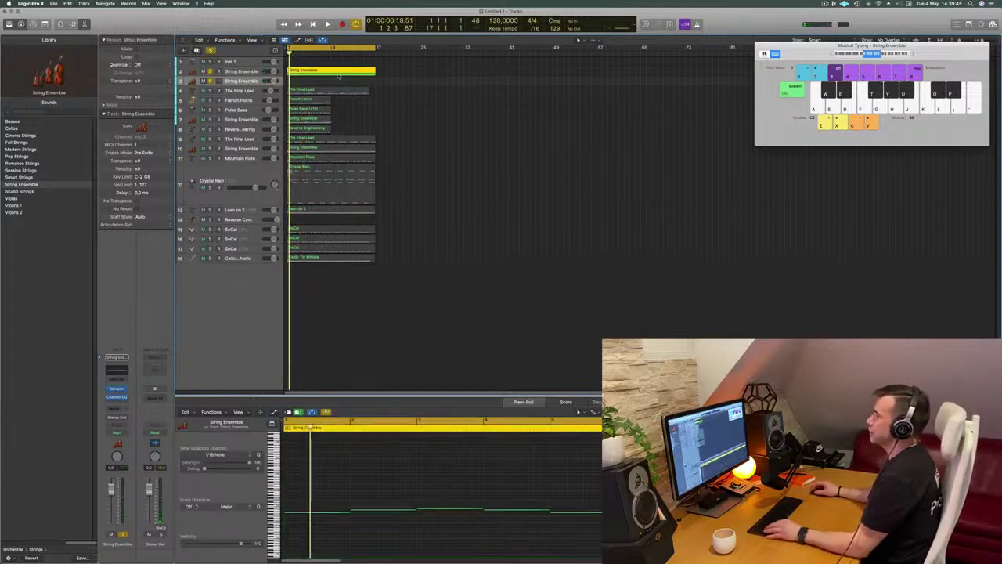
pyautogui.moveTo(350, 80); pyautogui.dragTo(352, 86)
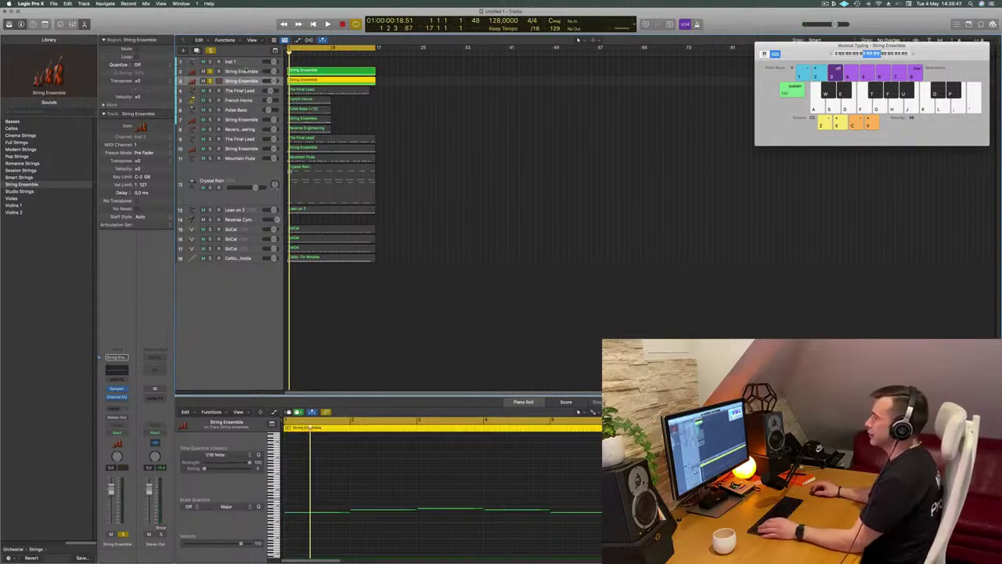
# Replace the Sampler instrument on the upper String Ensemble track with Alchemy
pyautogui.click(253, 71)
pyautogui.press('space')
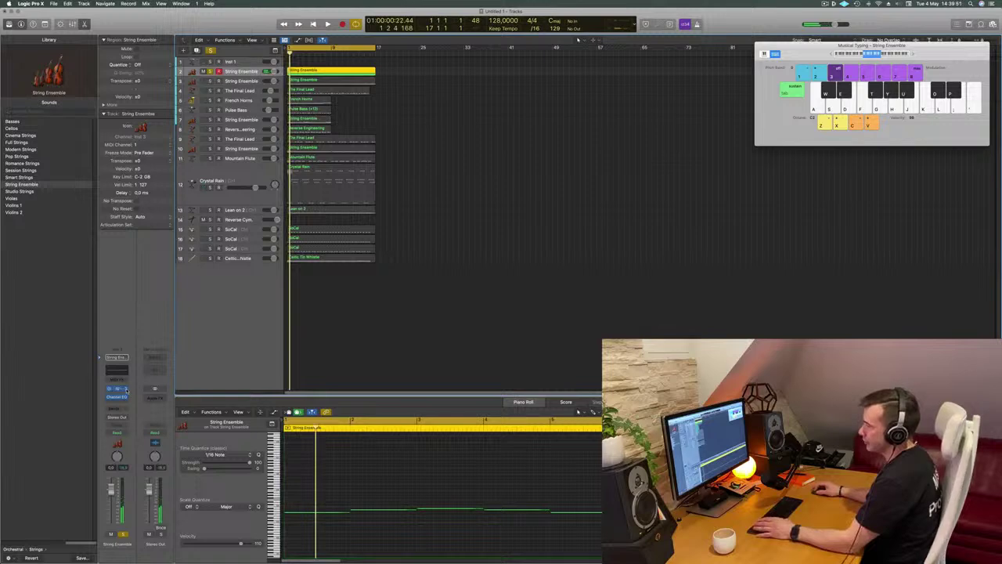
pyautogui.click(127, 391)
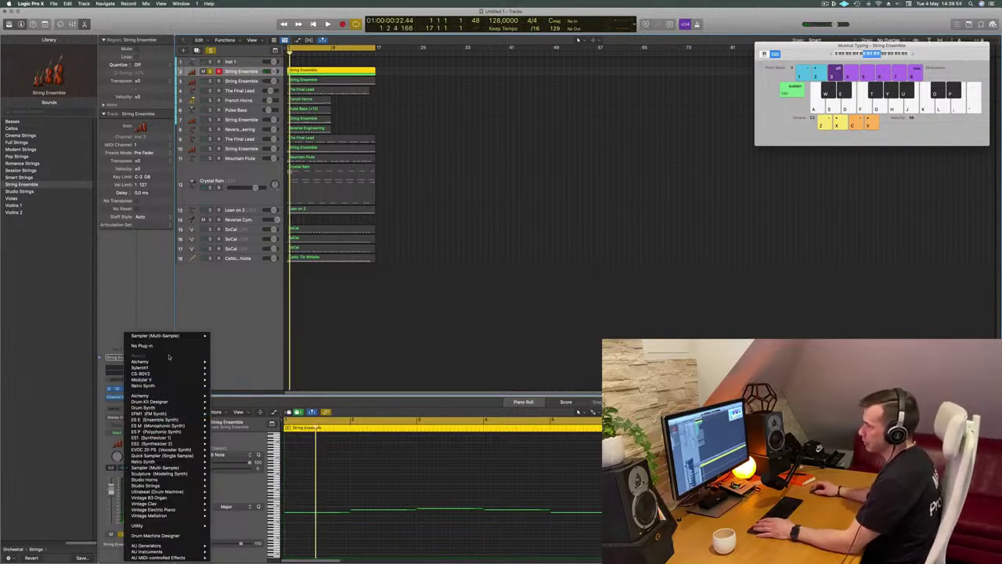
pyautogui.moveTo(169, 364)
pyautogui.click(223, 361)
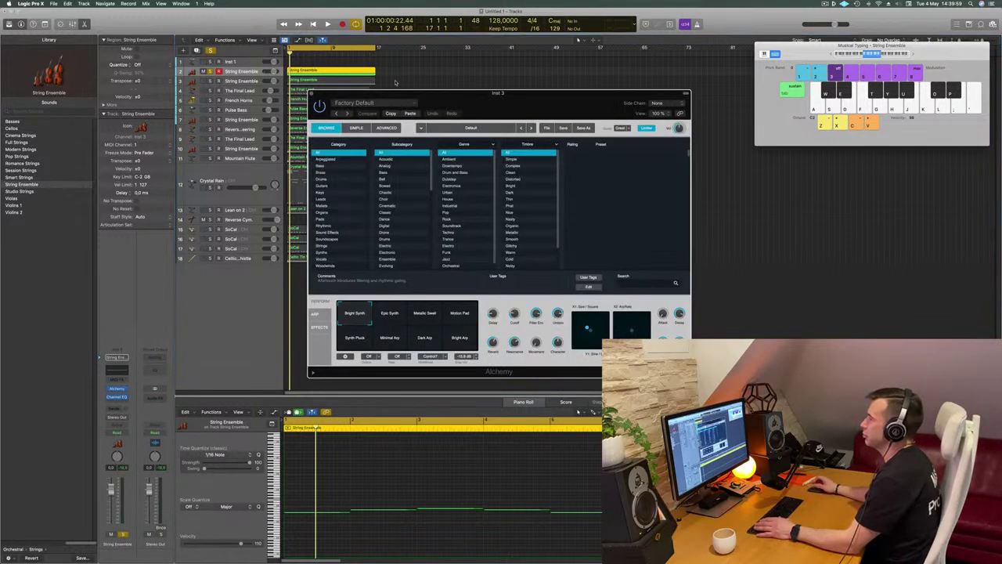
# Filter Alchemy's presets to the Bass category, load 70s Synth Intro, move the plug-in window off the regions and play
pyautogui.moveTo(429, 81); pyautogui.dragTo(368, 80)
pyautogui.click(267, 146)
pyautogui.click(549, 145)
pyautogui.moveTo(539, 75); pyautogui.dragTo(765, 85)
pyautogui.press('space')
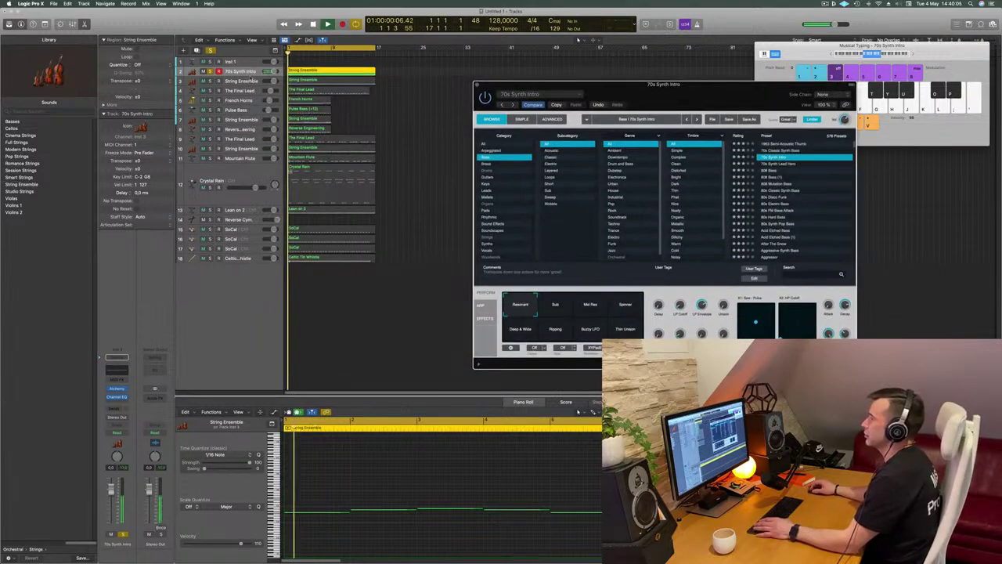
# Transpose all notes of the Alchemy track's region down two octaves and play the result
pyautogui.press('space')
pyautogui.click(424, 475)
pyautogui.press('super+a')
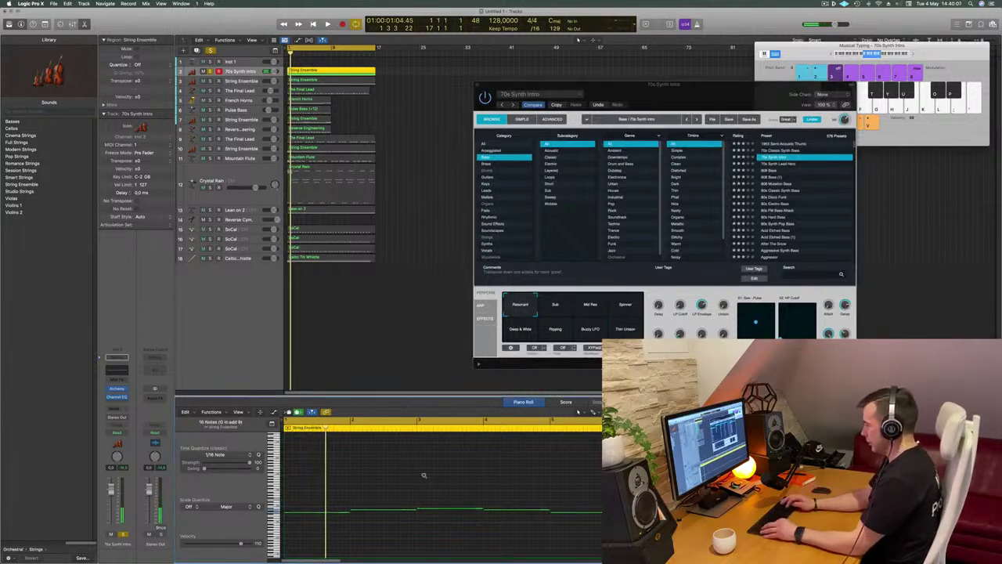
pyautogui.hotkey('alt', 'shift', 'Down')
pyautogui.hotkey('alt', 'shift', 'Down')
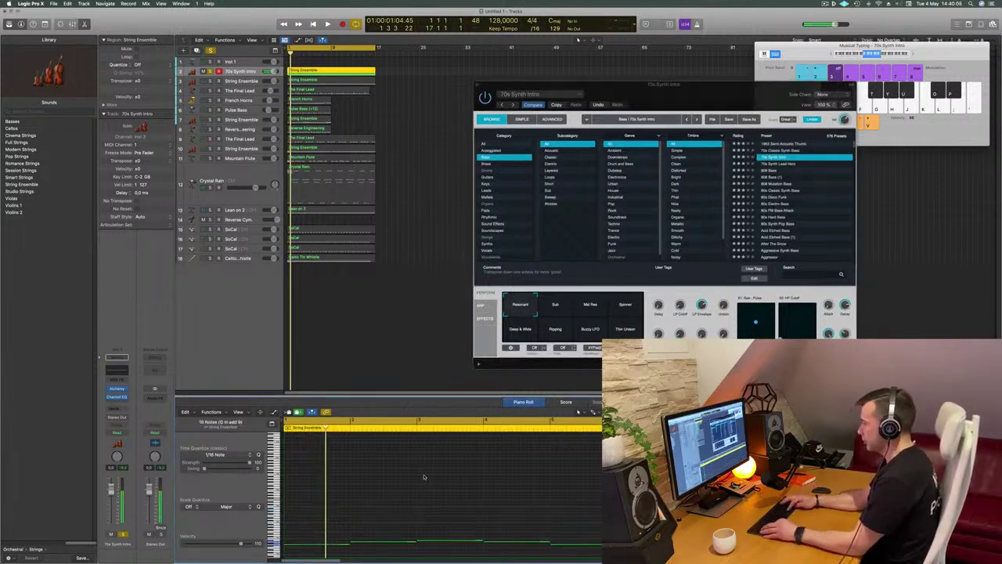
pyautogui.press('space')
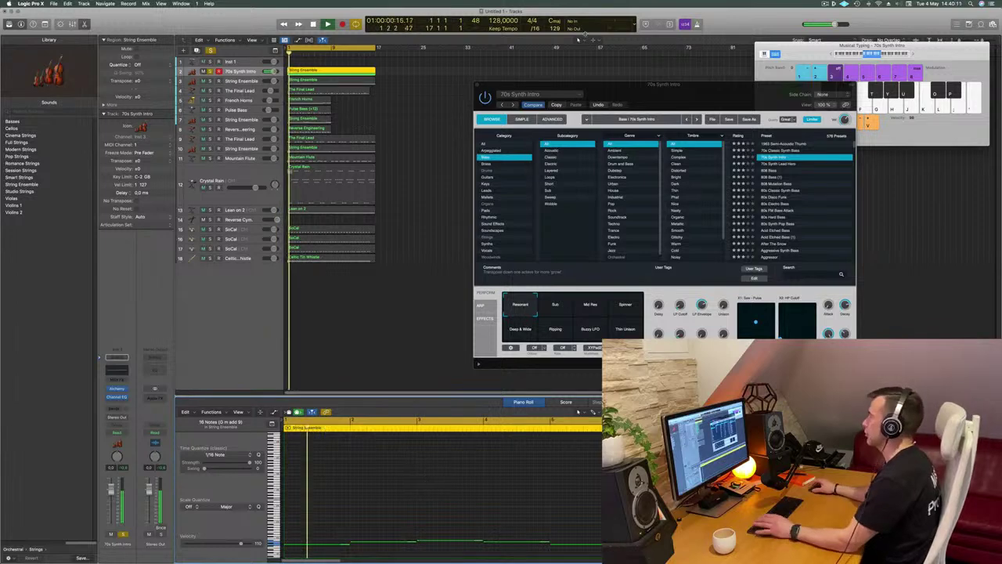
# Audition the bass presets one after another during playback, from 70s Synth Lead Hero to Acid Etched Bass (1)
pyautogui.moveTo(752, 84); pyautogui.dragTo(695, 48)
pyautogui.press('Down')
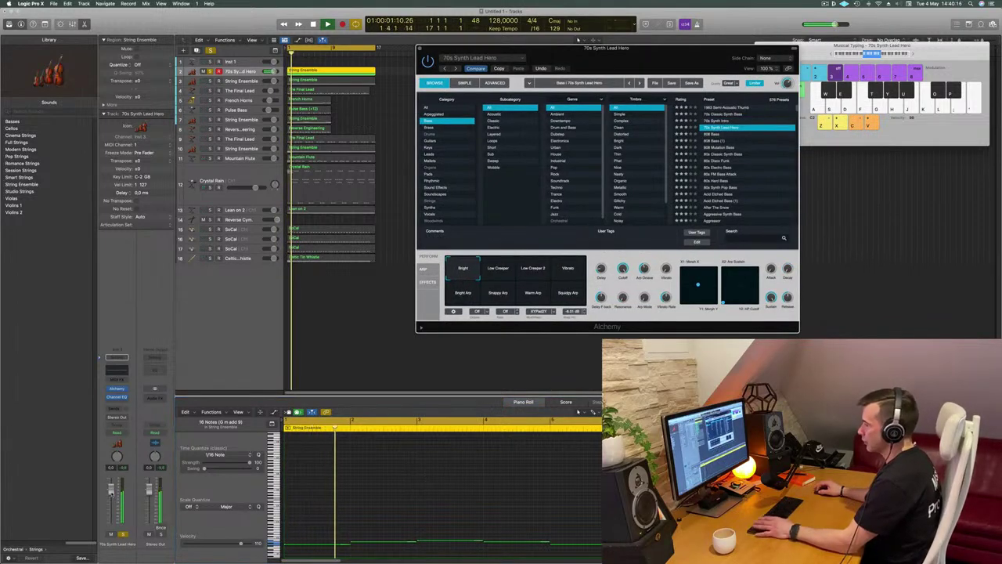
pyautogui.click(714, 134)
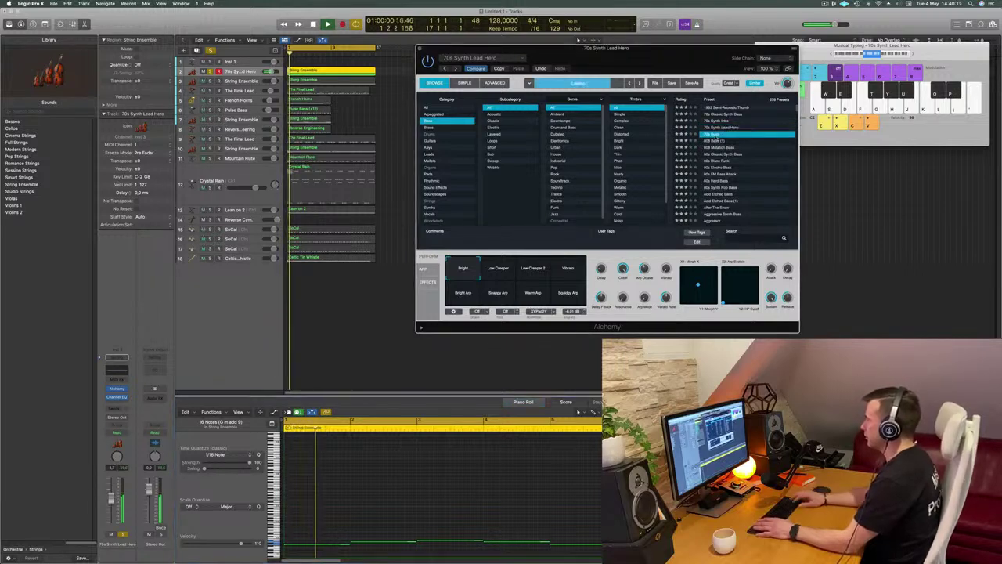
pyautogui.press('Down')
pyautogui.press('Down')
pyautogui.press('Down')
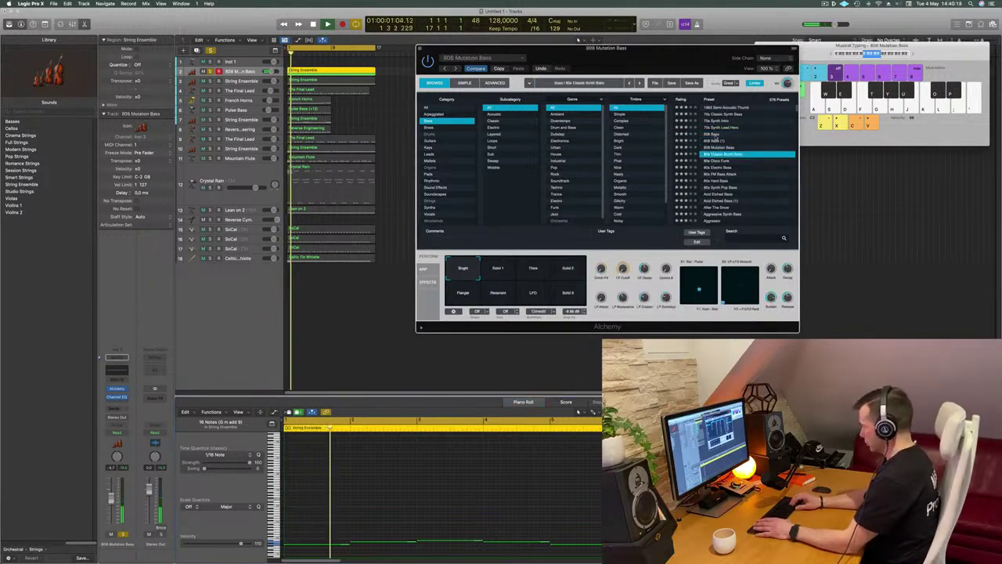
pyautogui.press('Down')
pyautogui.press('Down')
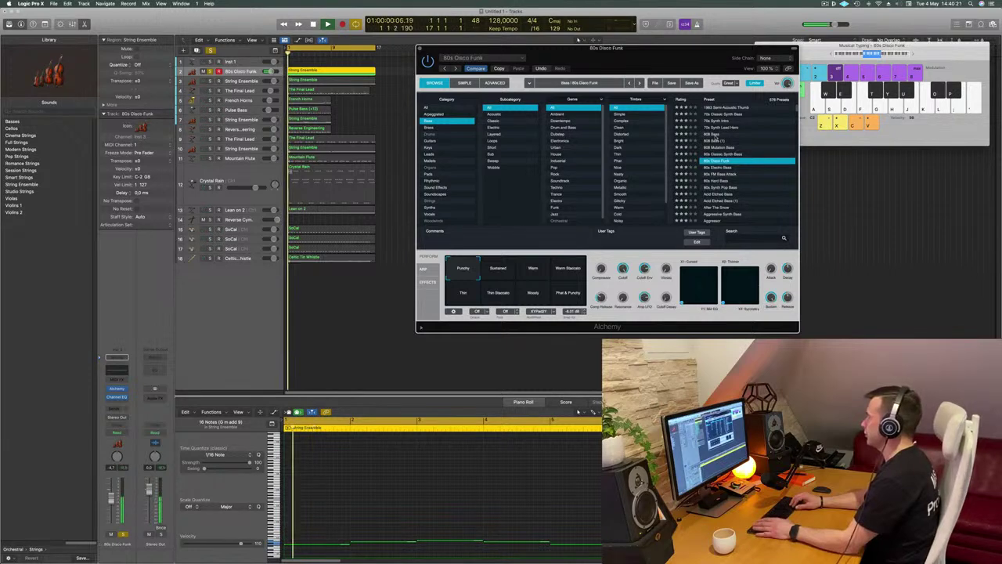
pyautogui.press('Down')
pyautogui.press('Down')
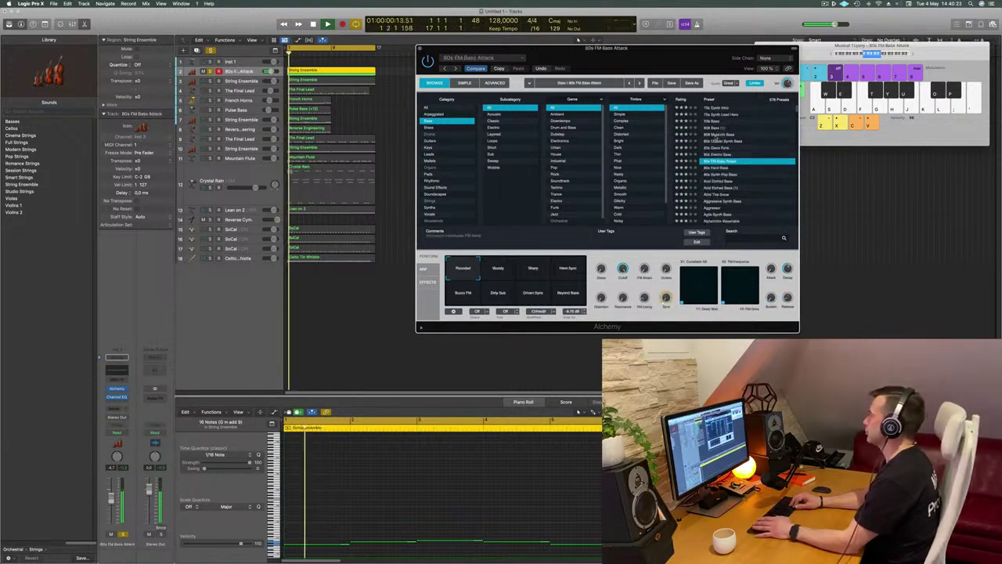
pyautogui.press('Down')
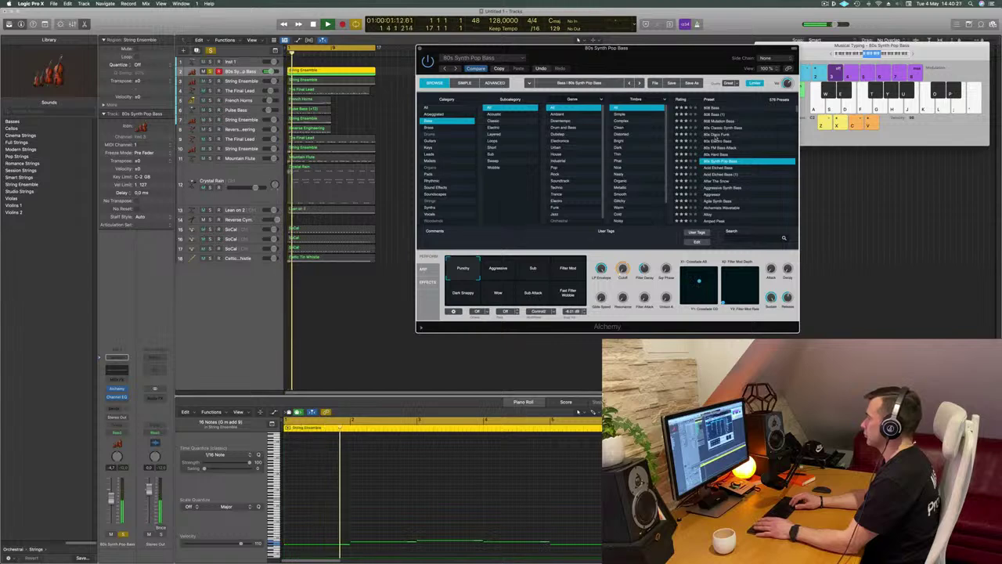
pyautogui.press('Down')
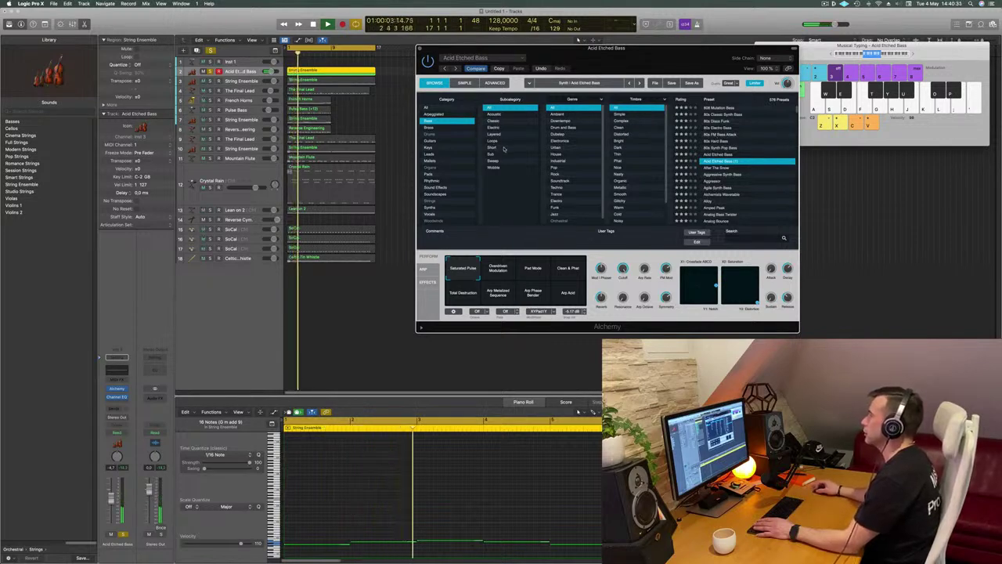
pyautogui.scroll(-2, 637, 142)
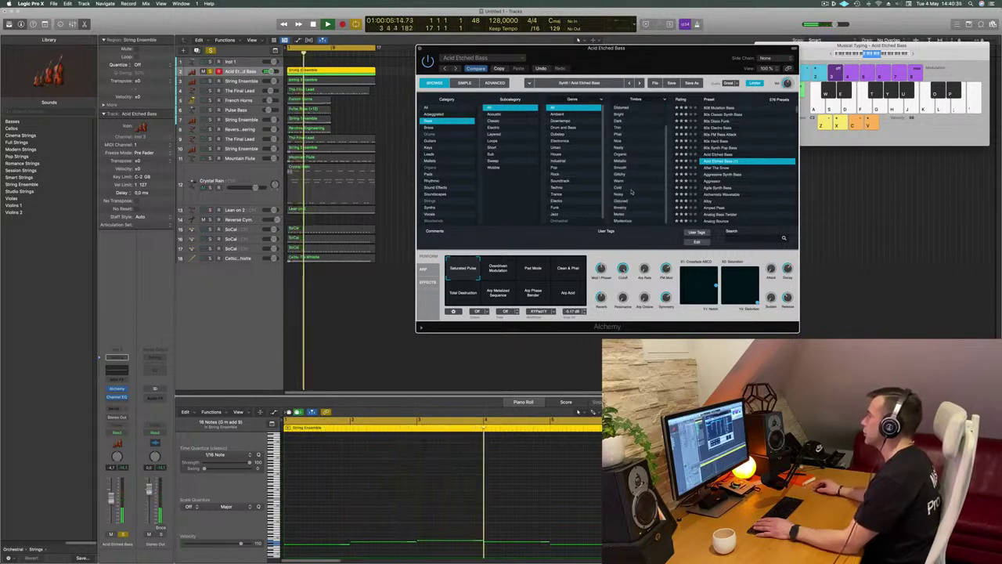
pyautogui.scroll(2, 629, 194)
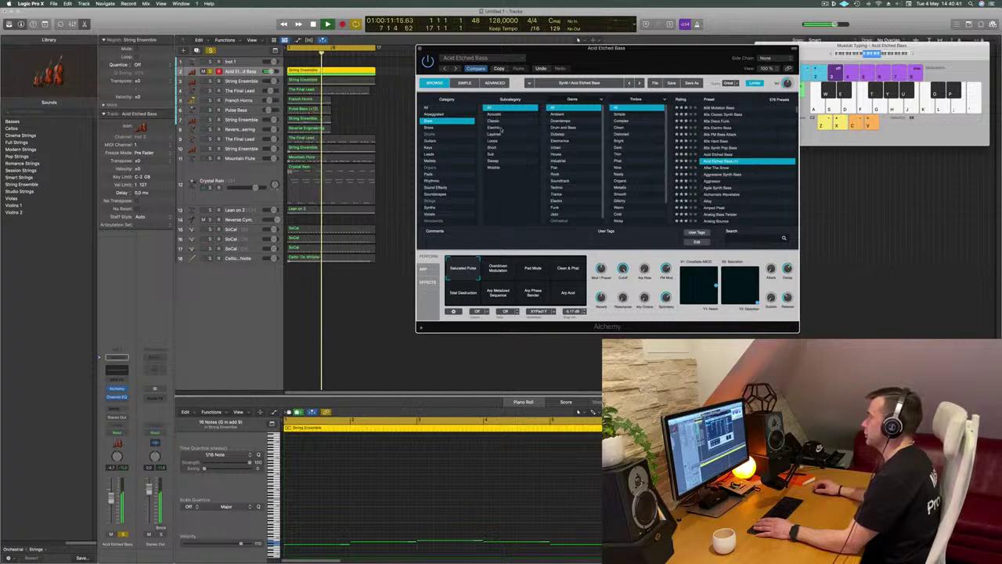
# Compare the After The Snow and Aggressive Synth Bass presets and load After The Snow
pyautogui.click(717, 168)
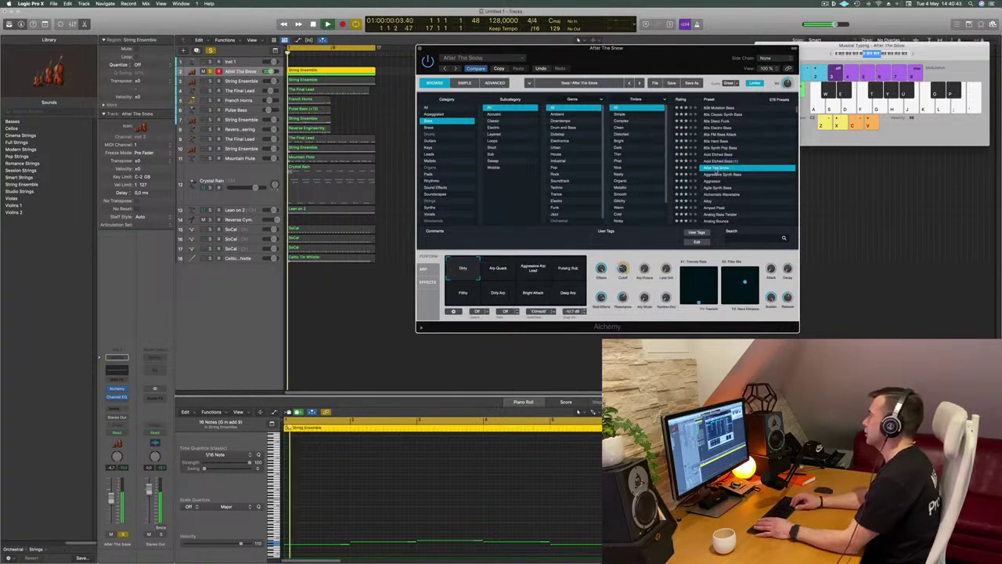
pyautogui.moveTo(625, 48); pyautogui.dragTo(672, 44)
pyautogui.click(772, 169)
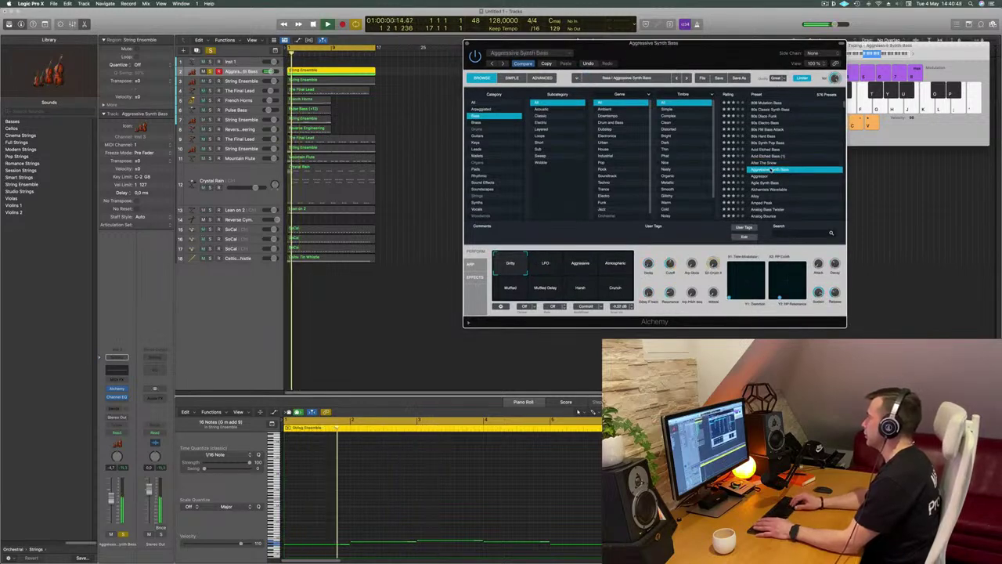
pyautogui.press('Up')
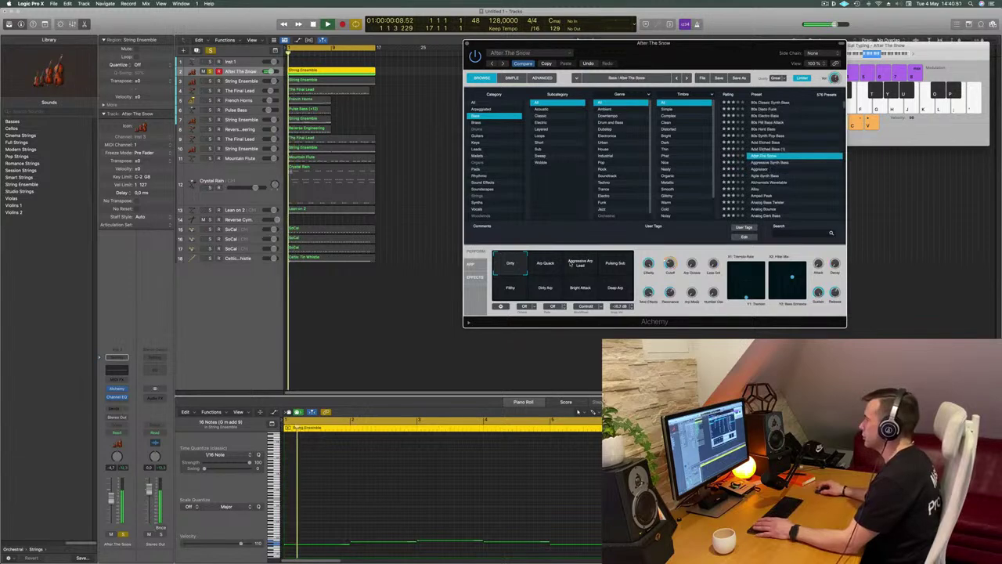
# Try the Aggressive Arp Lead, Pulsing Sub, Filthy and Deep Arp variations of After The Snow during playback
pyautogui.click(583, 268)
pyautogui.press('Return')
pyautogui.click(611, 269)
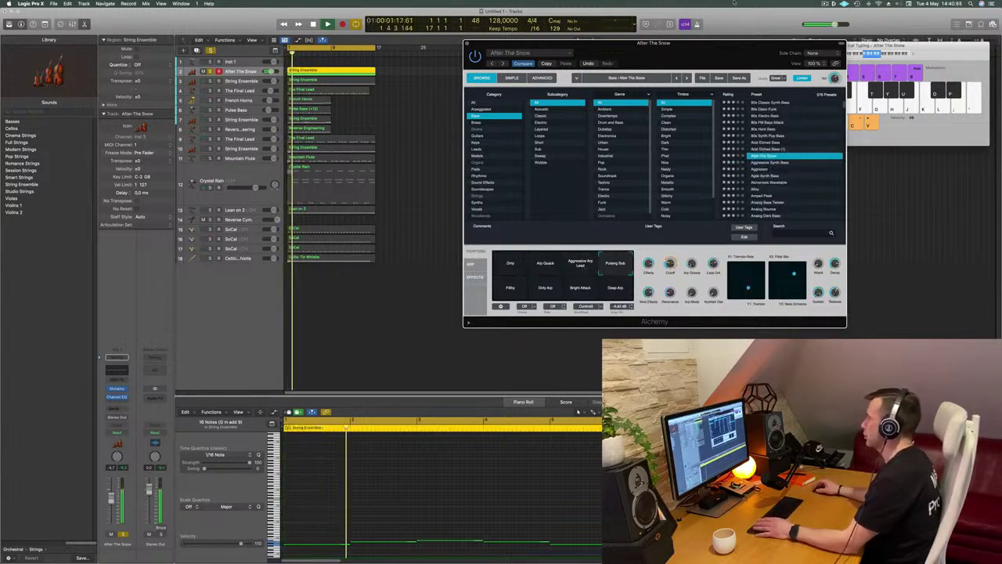
pyautogui.moveTo(681, 43); pyautogui.dragTo(561, 12)
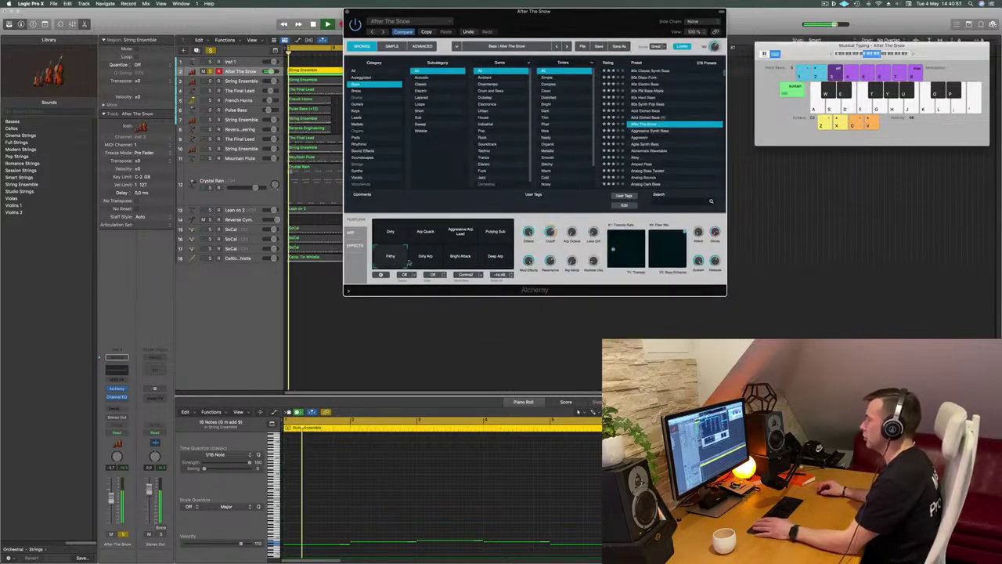
pyautogui.click(495, 256)
pyautogui.click(498, 256)
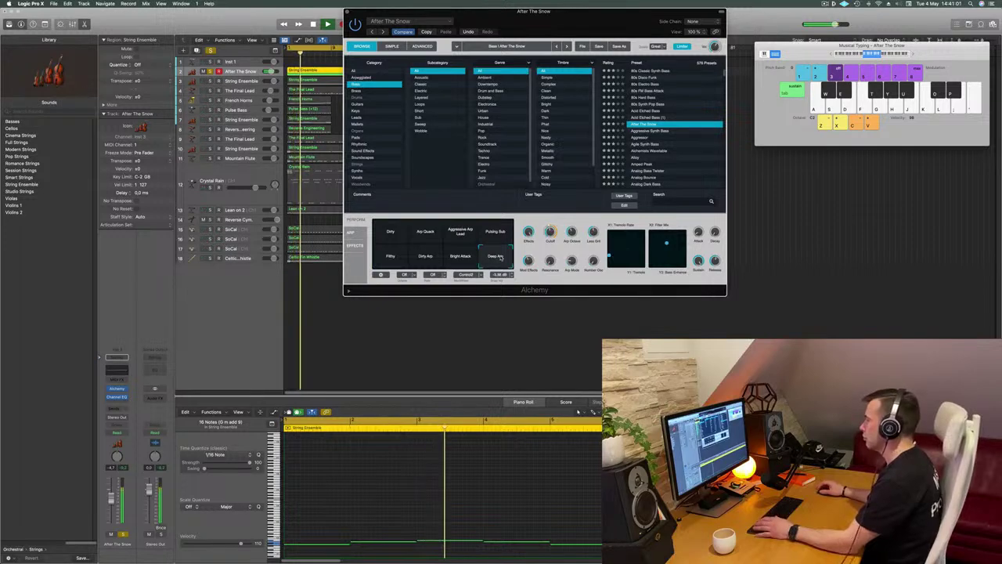
pyautogui.click(504, 235)
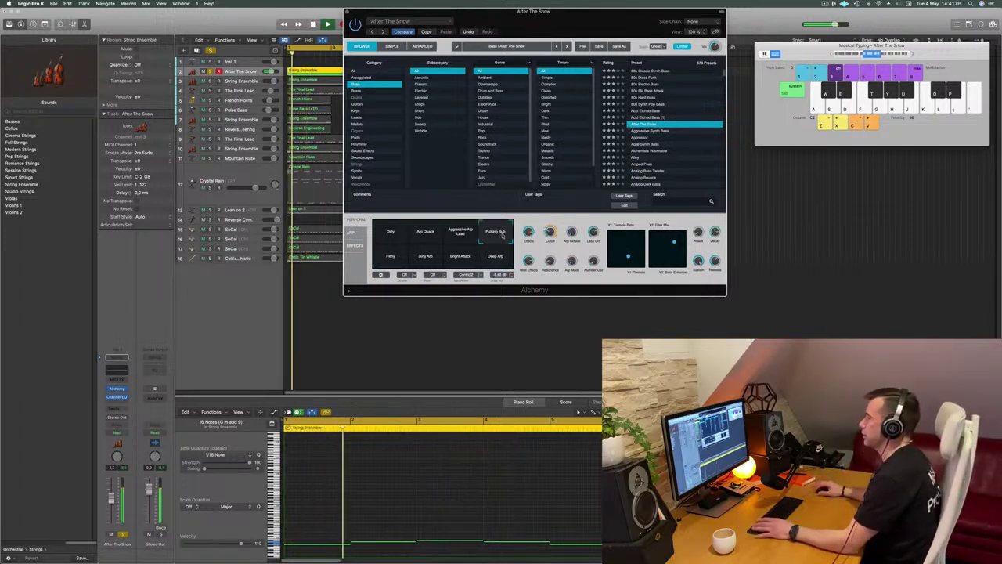
# Go through the Filthy, Dirty Arp and Bright Attack variations and select Deep Arp for the bass
pyautogui.click(392, 258)
pyautogui.click(391, 260)
pyautogui.click(426, 260)
pyautogui.click(461, 262)
pyautogui.click(495, 263)
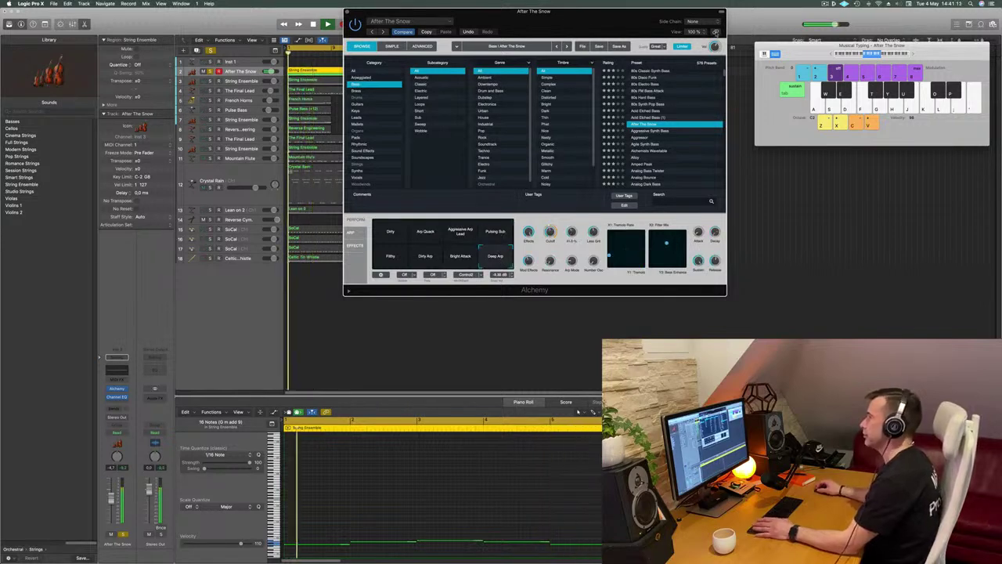
# Move the Alchemy window clear of the track regions and play the bass part again
pyautogui.moveTo(643, 30); pyautogui.dragTo(877, 39)
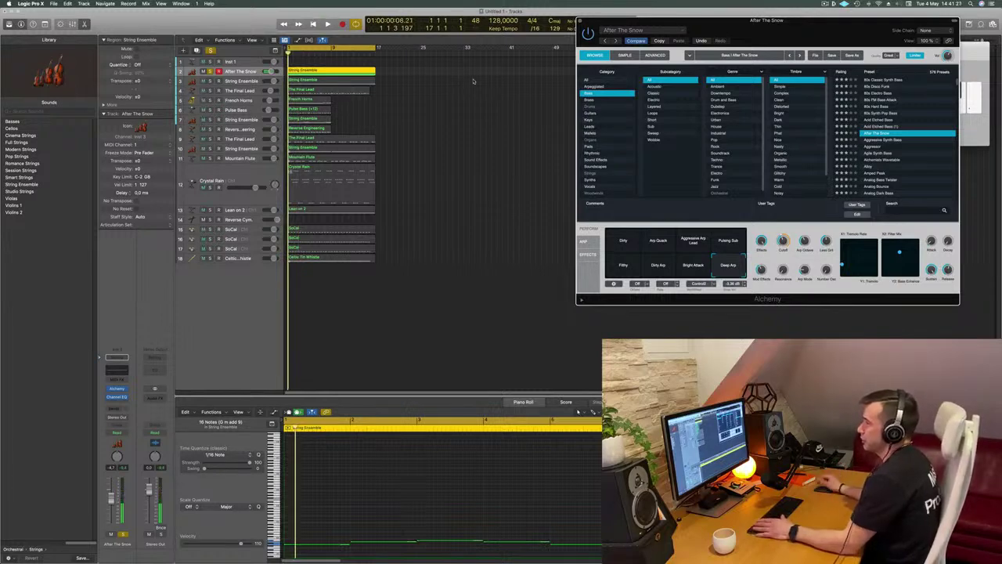
pyautogui.press('space')
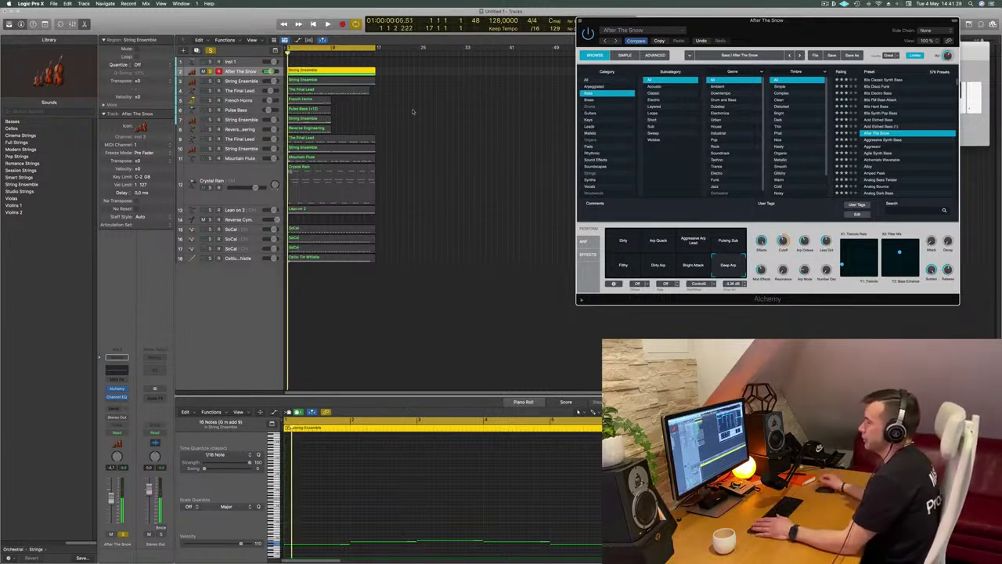
pyautogui.press('space')
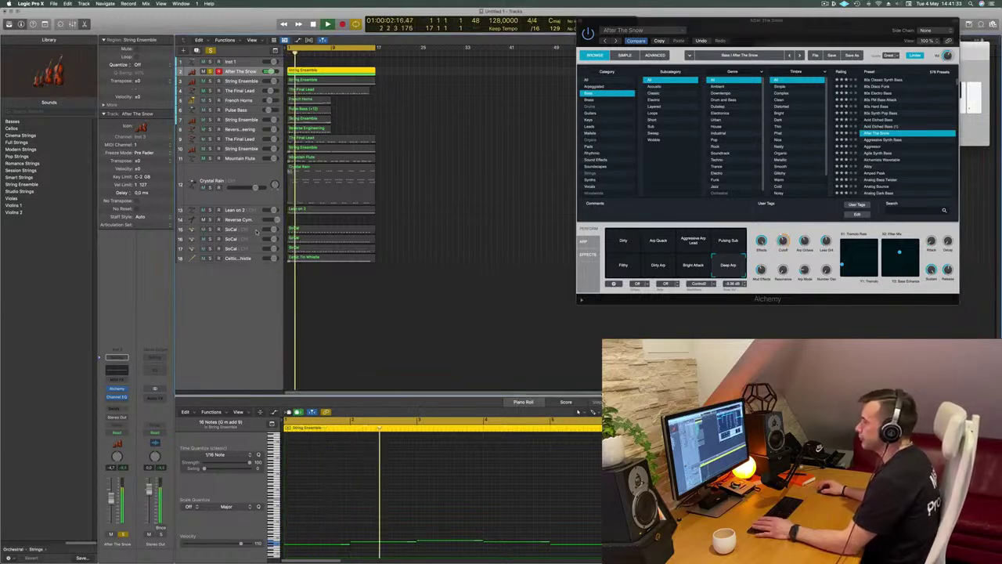
# Move the first SoCal drum track directly below After The Snow, solo it and play both tracks with its whole region in view
pyautogui.moveTo(256, 229); pyautogui.dragTo(258, 79)
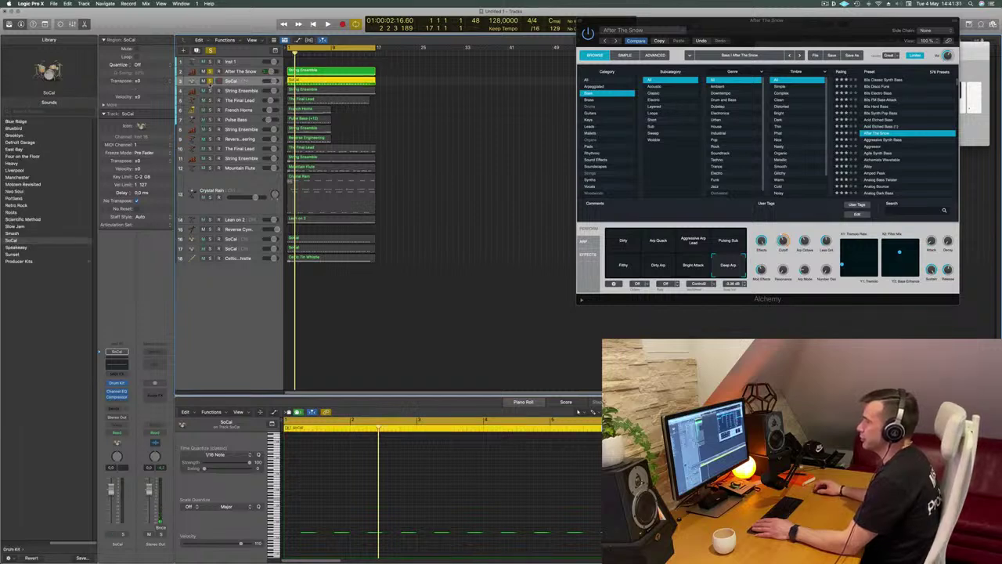
pyautogui.press('space')
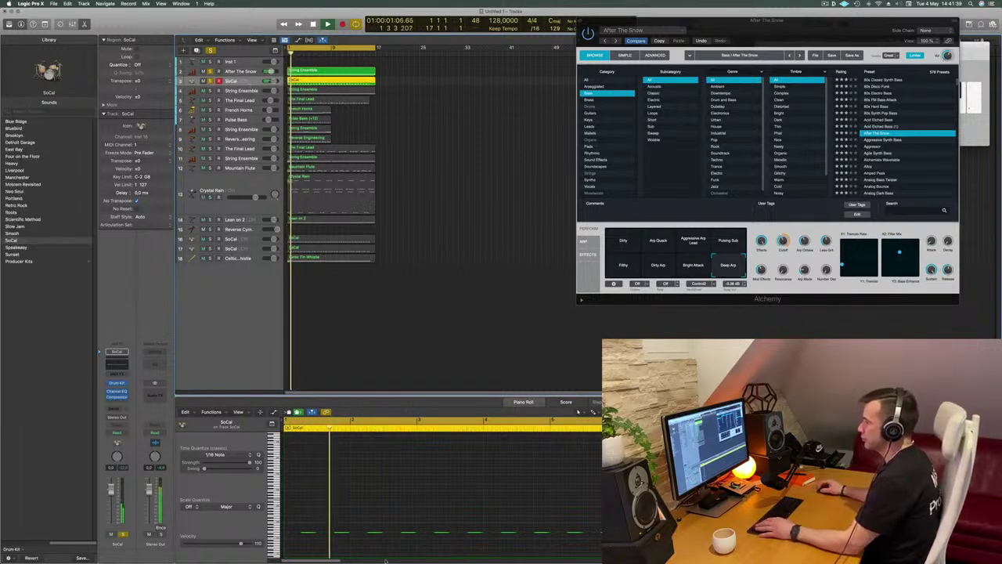
pyautogui.scroll(-8, 375, 523)
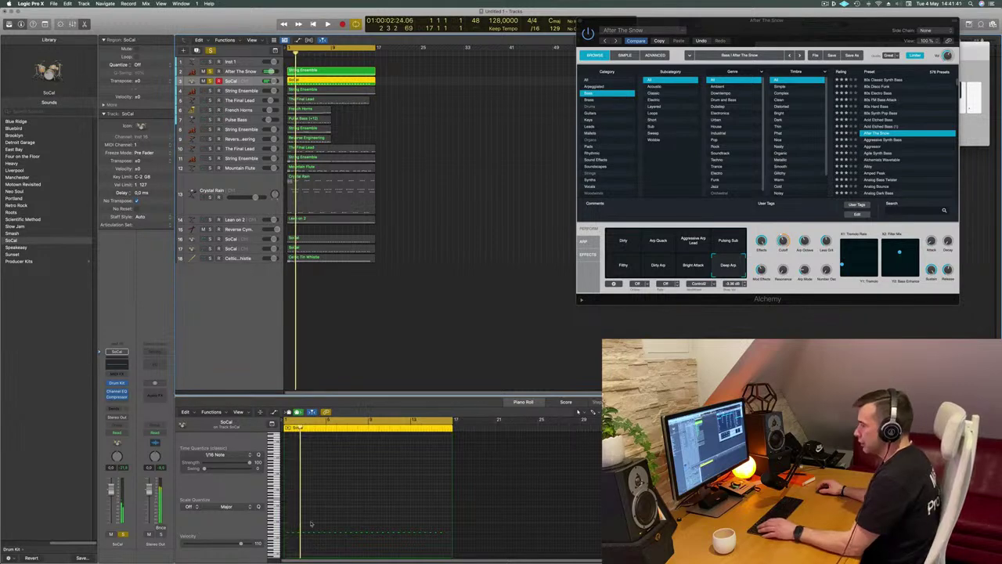
# Play the bass and drum tracks together again from the start with the drum notes enlarged in the Piano Roll
pyautogui.press('Return')
pyautogui.scroll(3, 329, 525)
pyautogui.scroll(3, 337, 525)
pyautogui.press('space')
pyautogui.press('space')
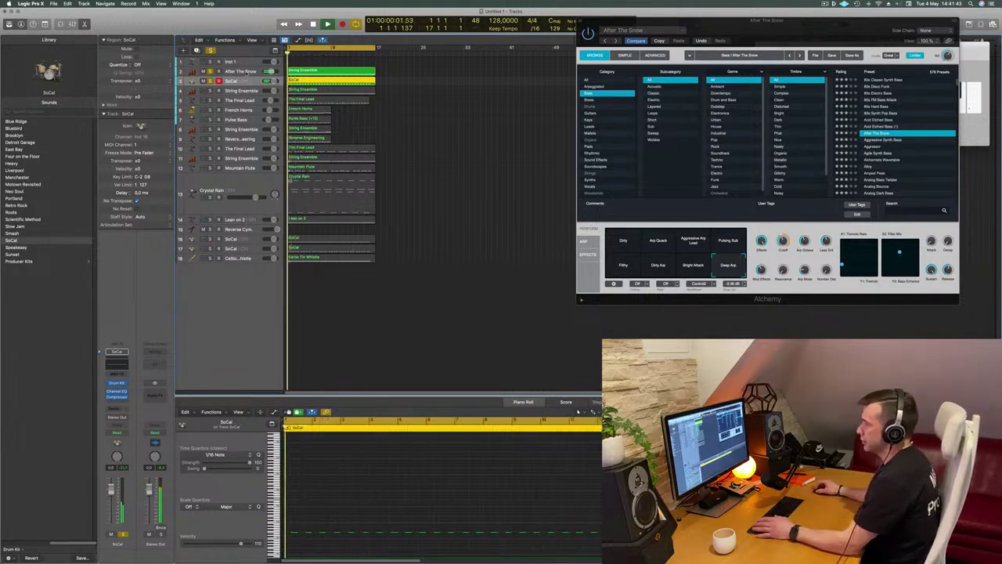
pyautogui.press('space')
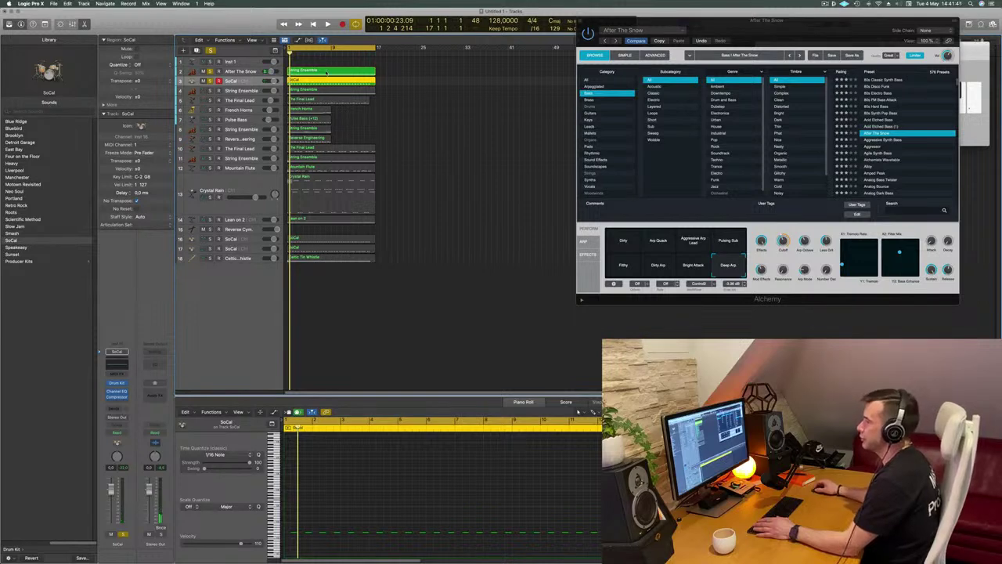
# Load Drum Machine Designer as the instrument of the Inst 1 track and expand its kit stack
pyautogui.click(249, 61)
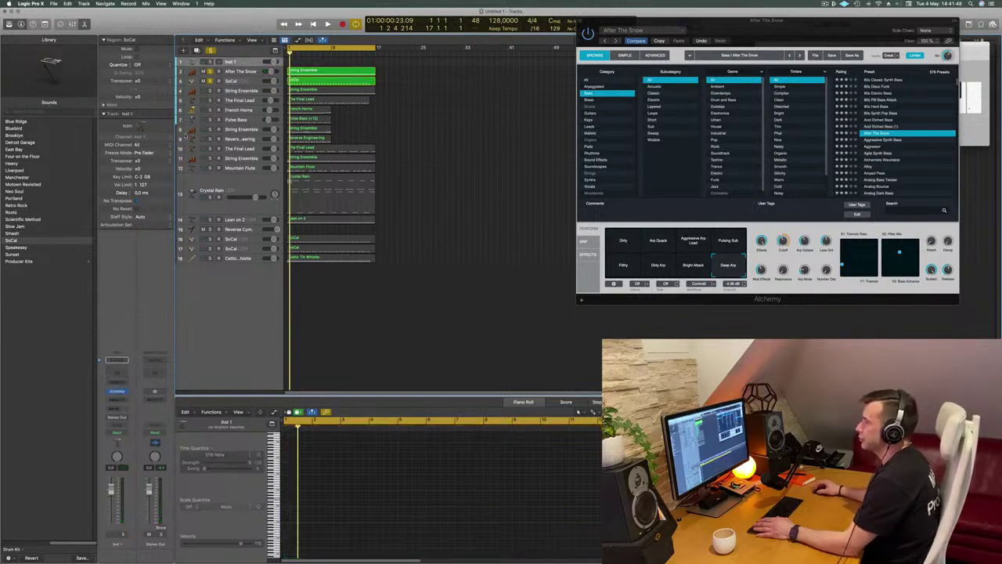
pyautogui.click(123, 395)
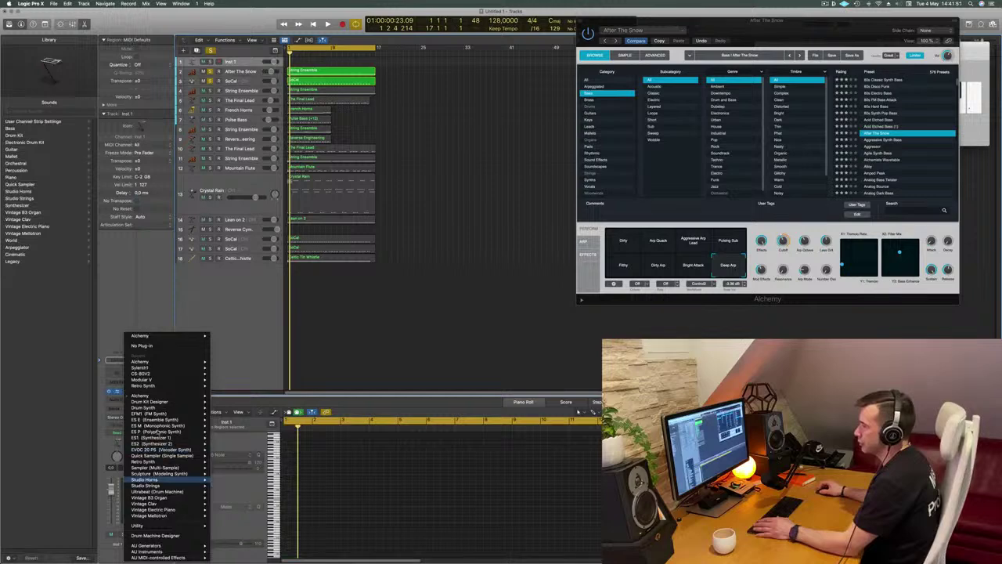
pyautogui.click(156, 536)
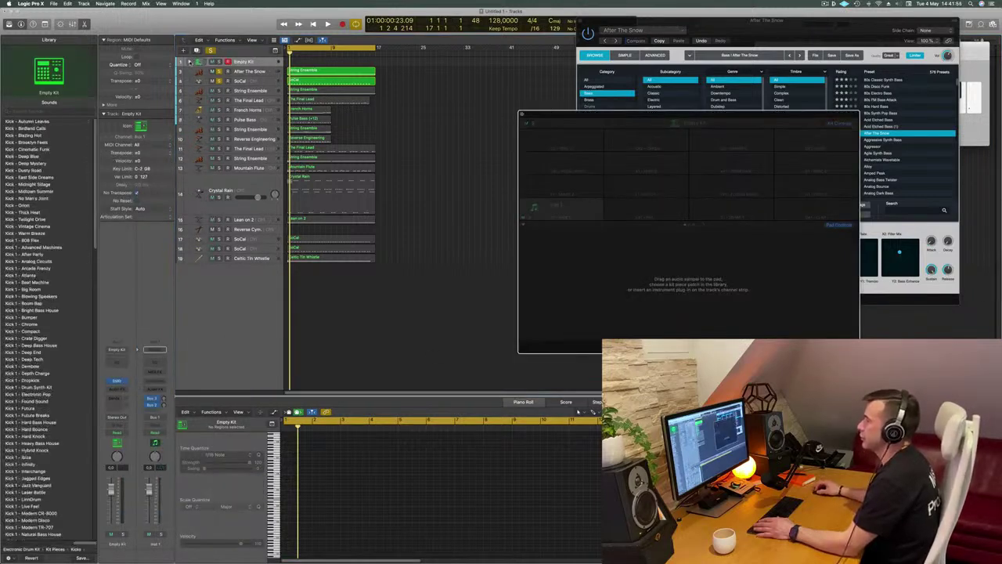
pyautogui.click(190, 62)
# Select the SoCal drum region below After The Snow and play it briefly
pyautogui.press('space')
pyautogui.click(322, 93)
pyautogui.press('space')
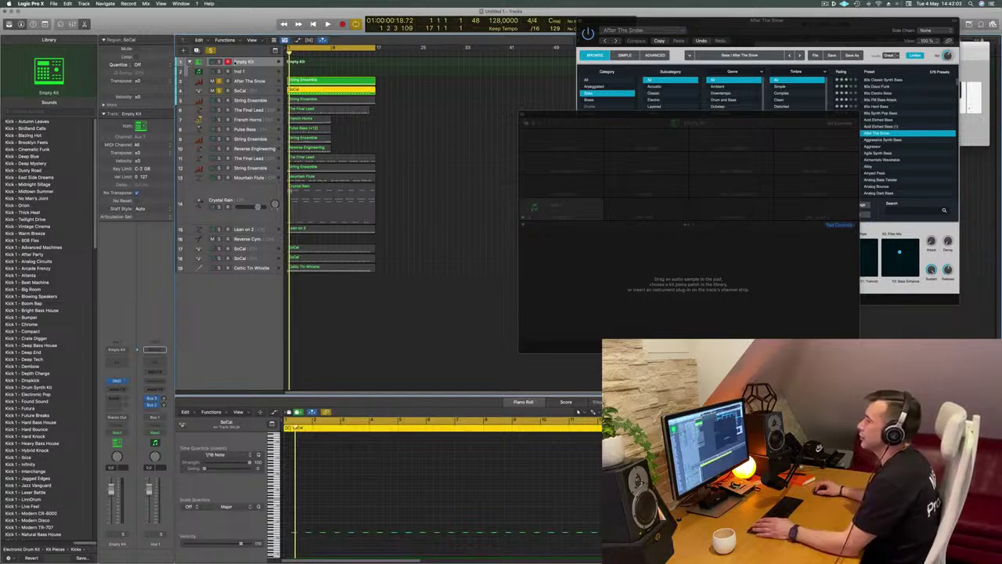
# Load the Cinematic Funk kit on the main Empty Kit track
pyautogui.click(261, 64)
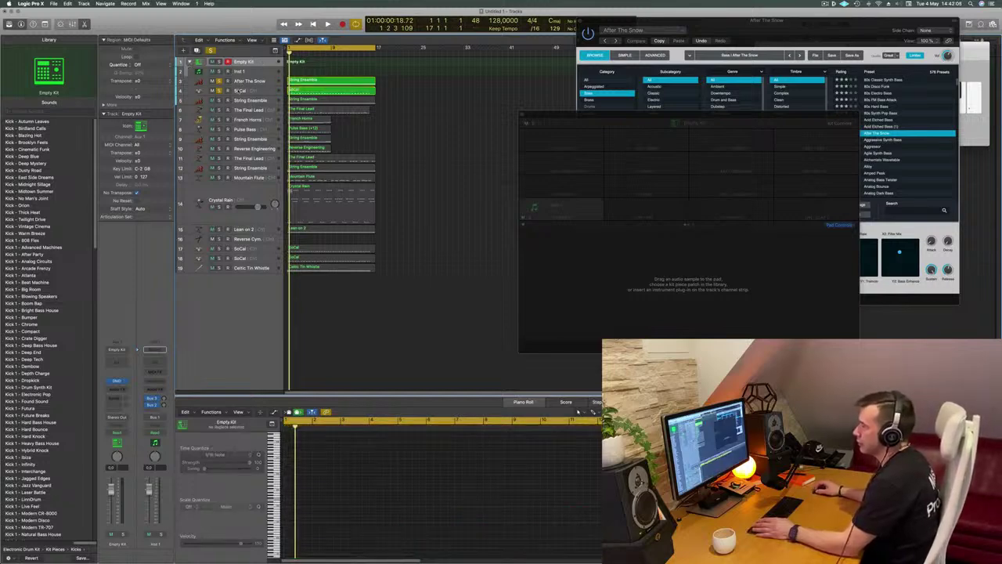
pyautogui.click(253, 72)
pyautogui.click(259, 65)
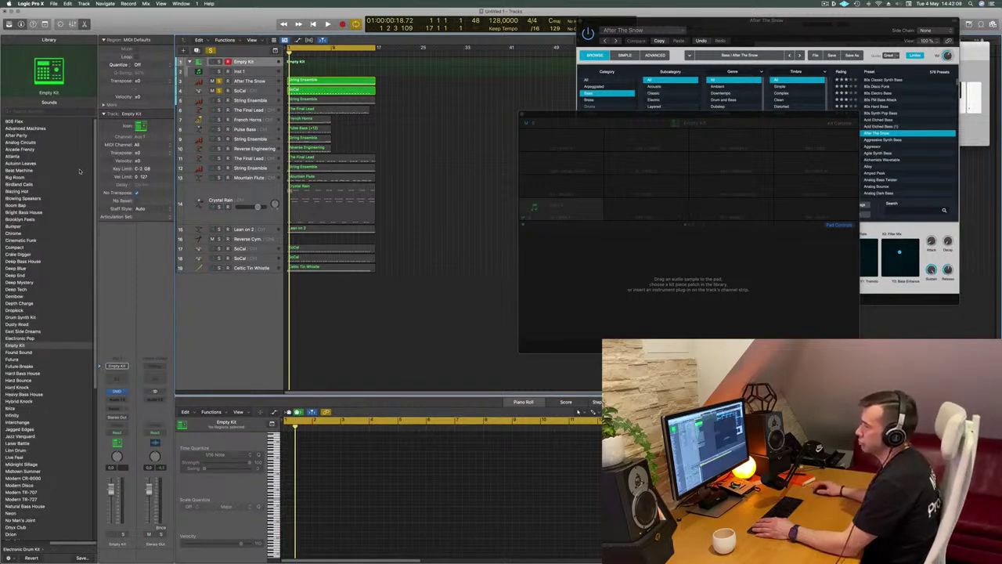
pyautogui.click(22, 240)
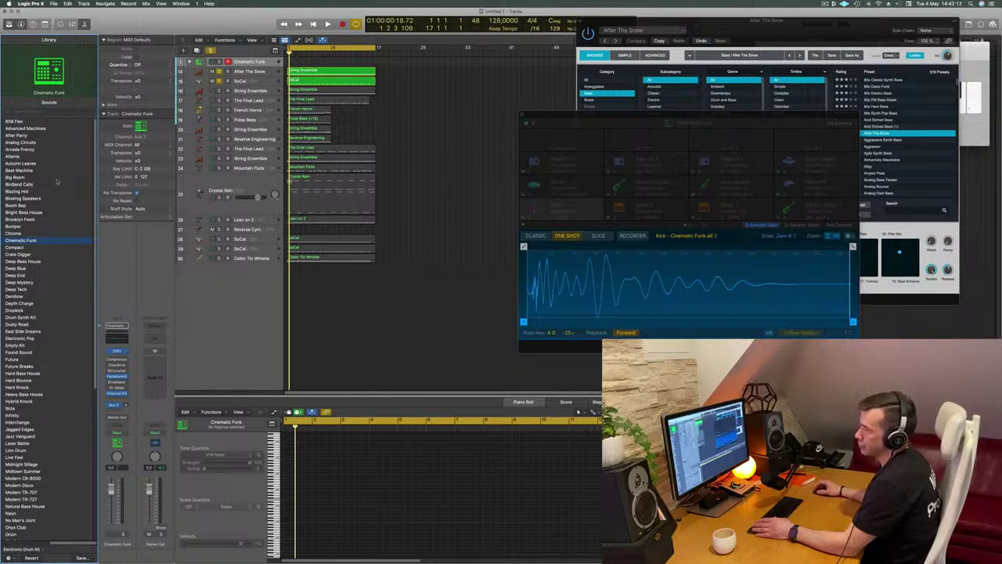
# Browse the electronic drum kits past Electronic Pop and load the Futura kit
pyautogui.scroll(-5, 71, 211)
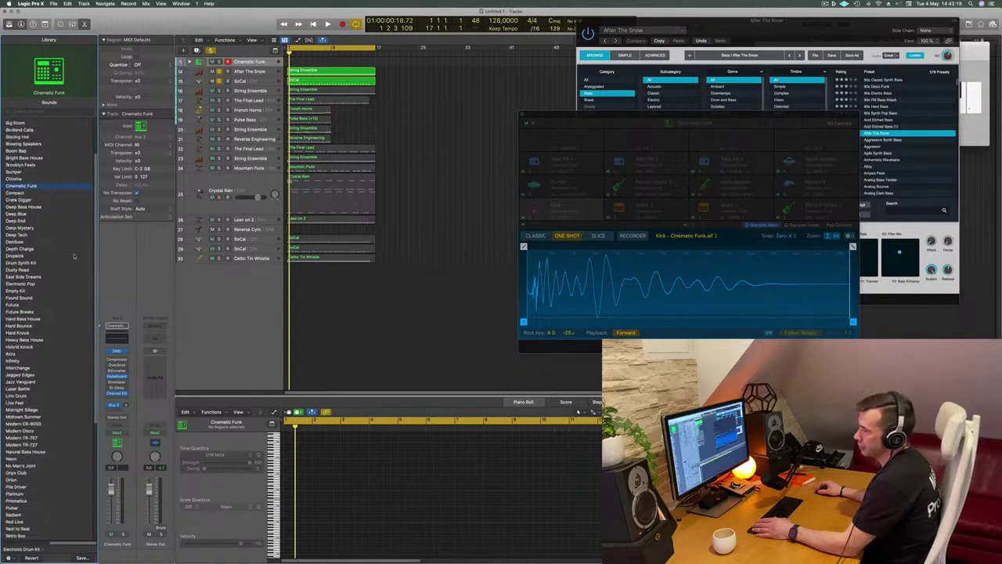
pyautogui.scroll(-3, 74, 256)
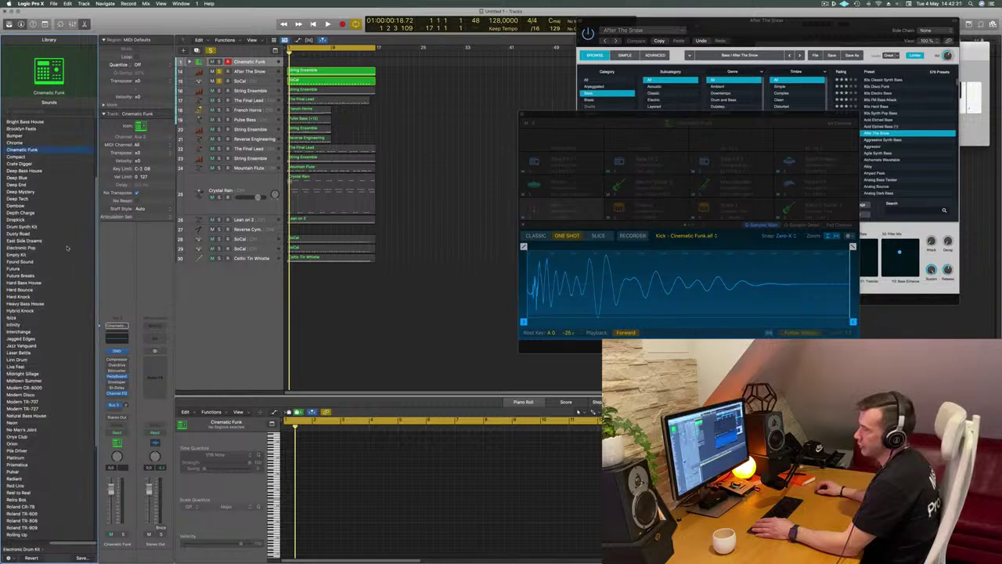
pyautogui.click(28, 248)
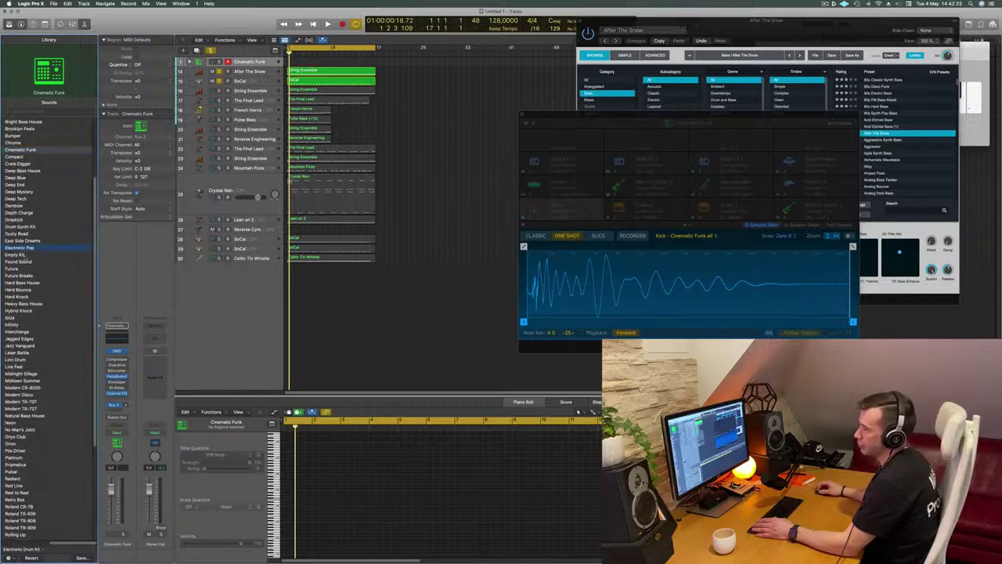
pyautogui.click(16, 270)
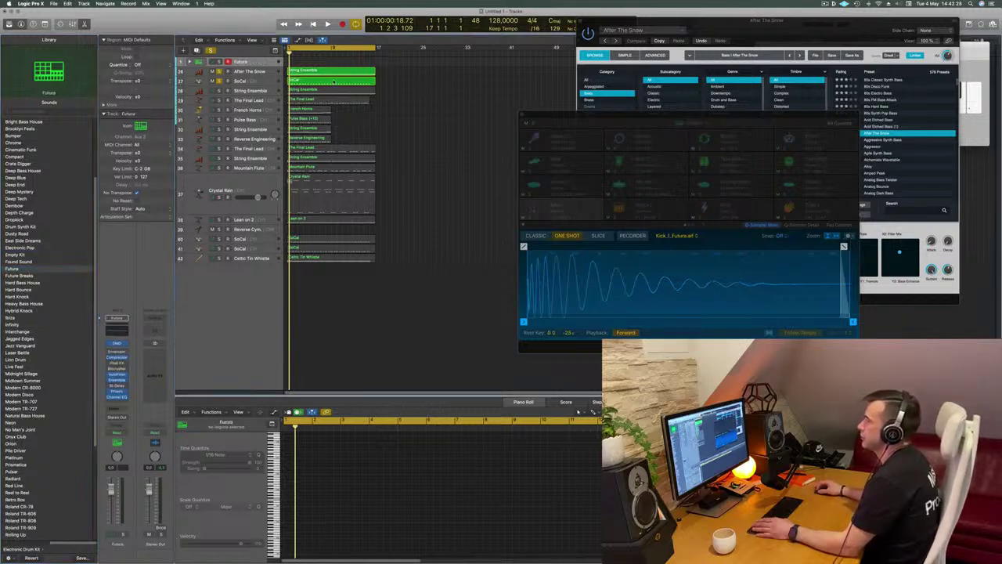
# Expand the Futura stack, move the SoCal region up to its Kick 2 track and start playback
pyautogui.click(333, 81)
pyautogui.click(188, 62)
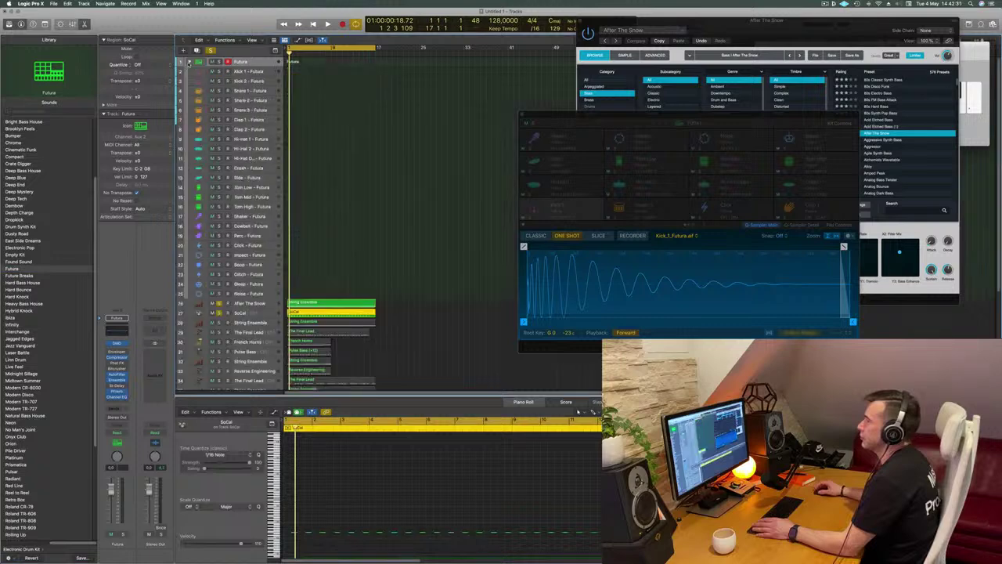
pyautogui.click(427, 316)
pyautogui.moveTo(349, 311); pyautogui.dragTo(308, 84)
pyautogui.click(331, 103)
pyautogui.press('space')
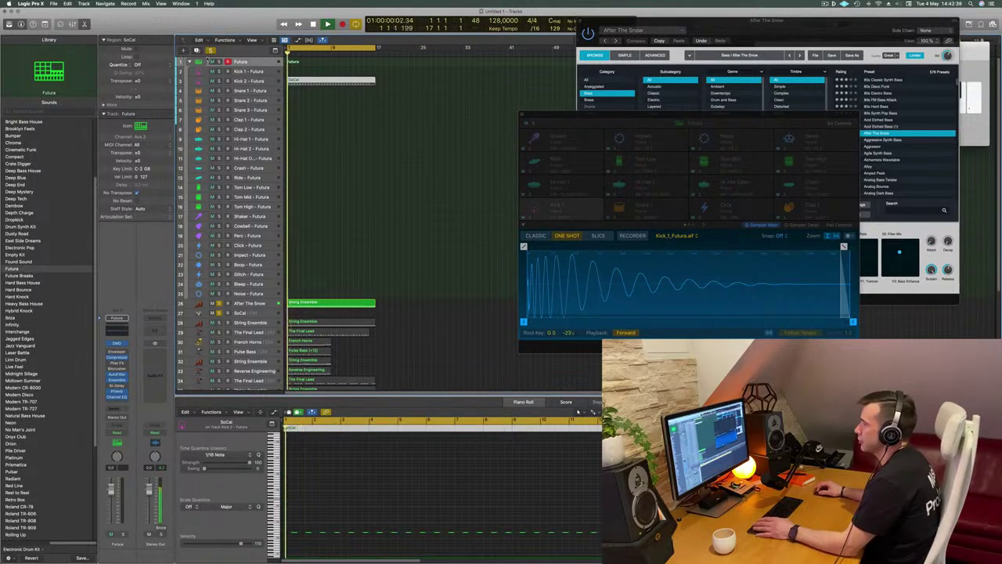
# Move the SoCal region from Kick 2 to the Snare 1 track of the Futura kit and select that track
pyautogui.click(330, 79)
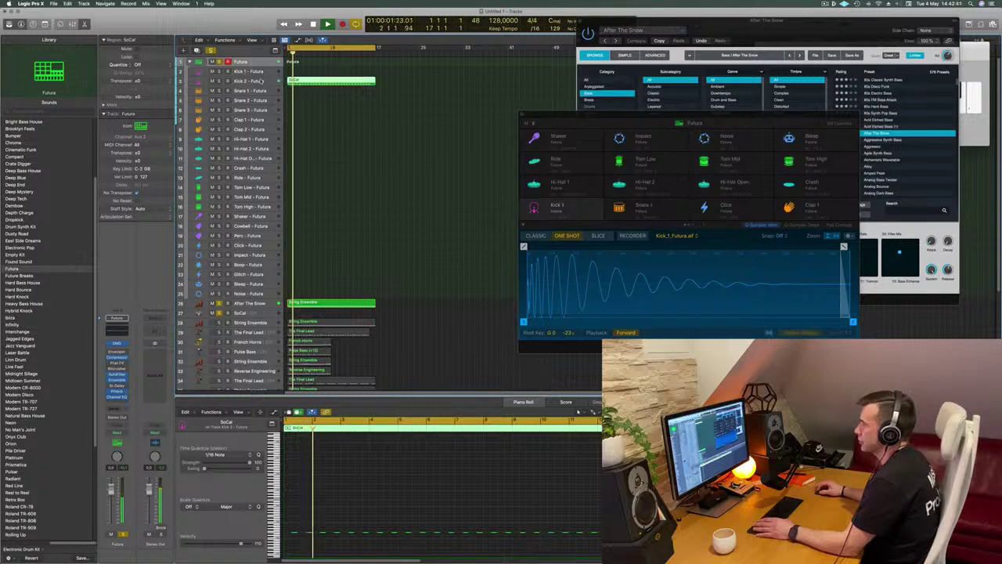
pyautogui.click(249, 82)
pyautogui.moveTo(336, 85); pyautogui.dragTo(336, 94)
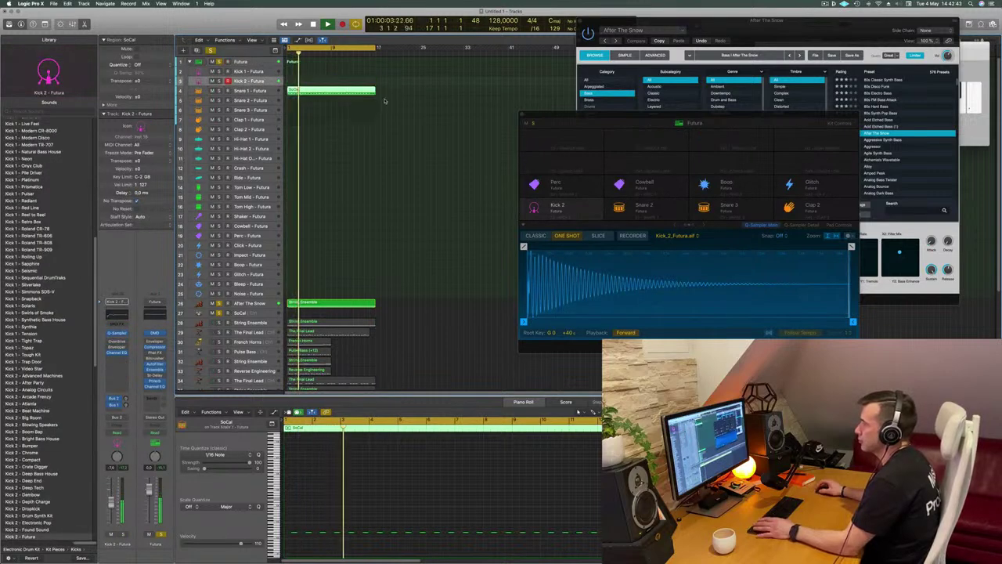
pyautogui.click(249, 91)
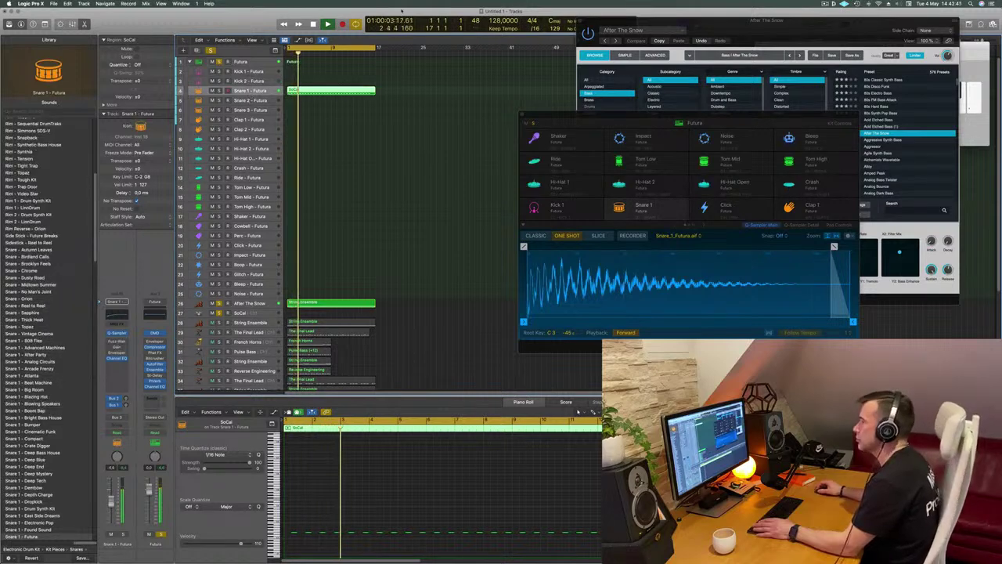
# Select all notes of the Snare 1 region in the Piano Roll, try deleting them and undo the deletion
pyautogui.click(324, 514)
pyautogui.scroll(3, 301, 509)
pyautogui.scroll(5, 302, 509)
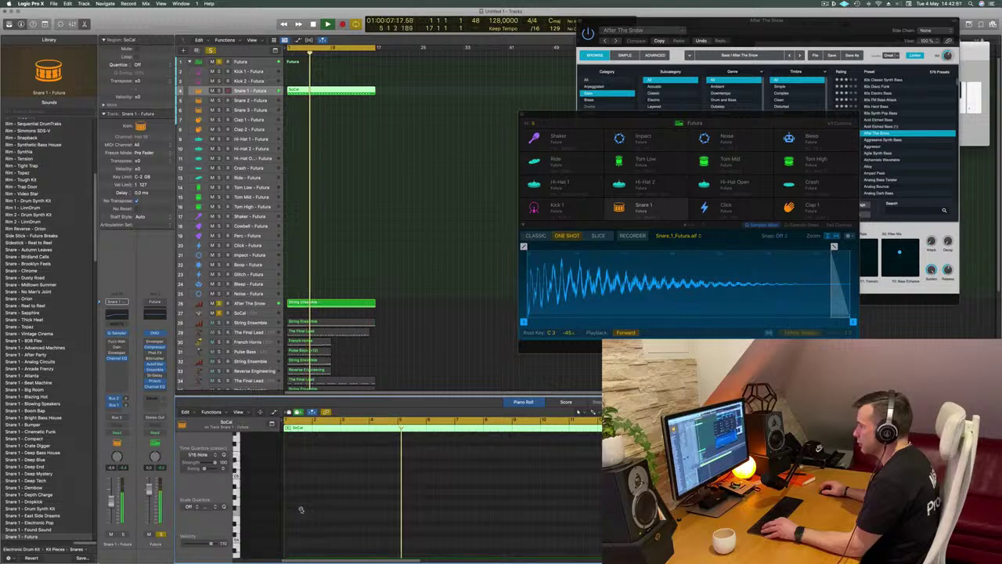
pyautogui.scroll(-5, 302, 510)
pyautogui.scroll(-4, 302, 511)
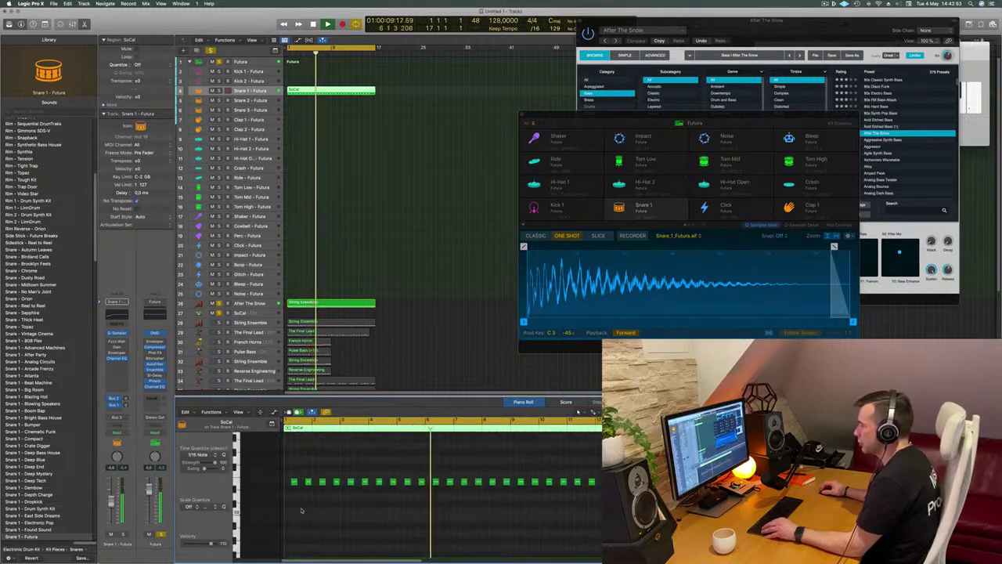
pyautogui.scroll(2, 303, 513)
pyautogui.press('super+a')
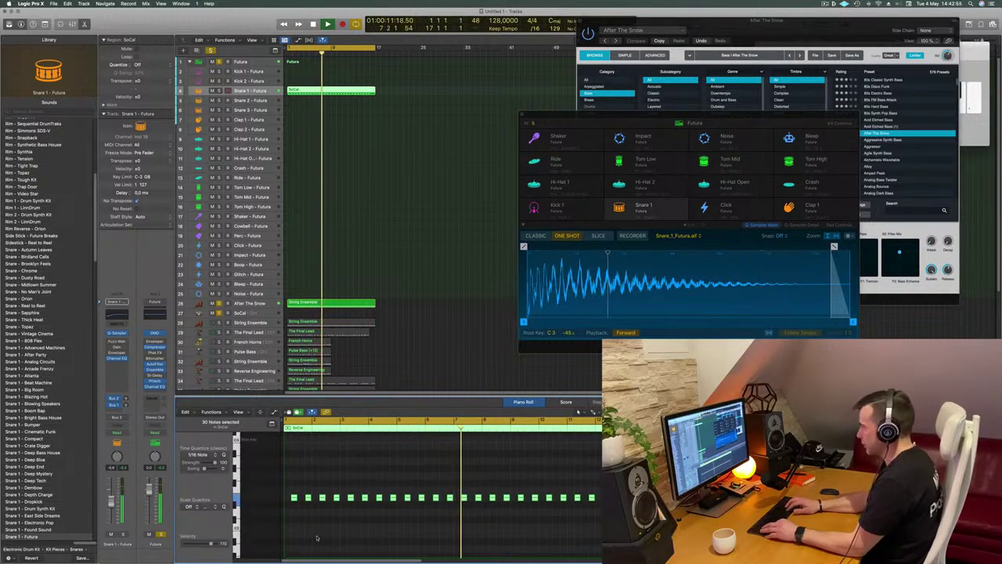
pyautogui.press('Delete')
pyautogui.press('super+z')
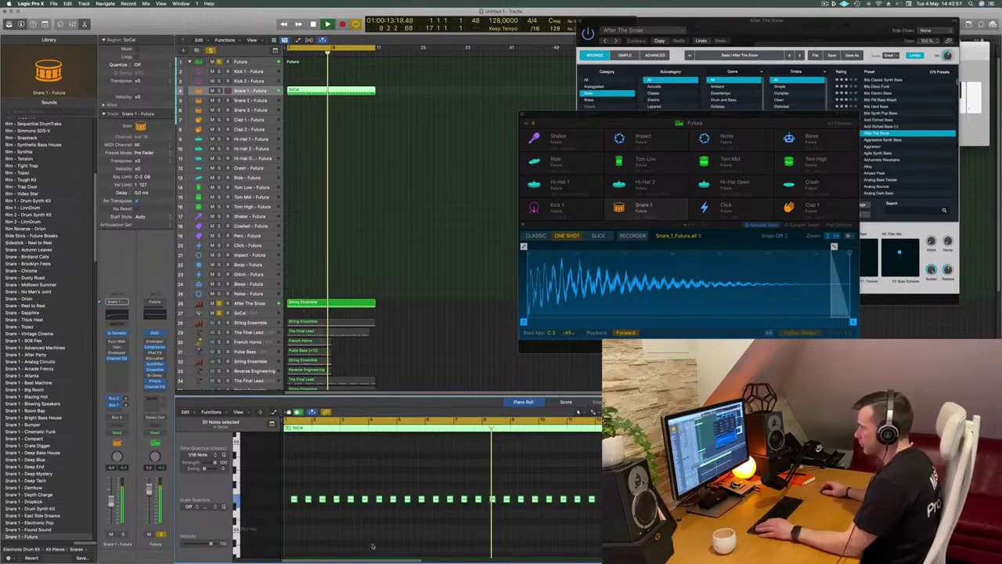
pyautogui.moveTo(321, 91)
pyautogui.mouseDown()
pyautogui.moveTo(333, 110)
pyautogui.moveTo(333, 91)
pyautogui.mouseUp()
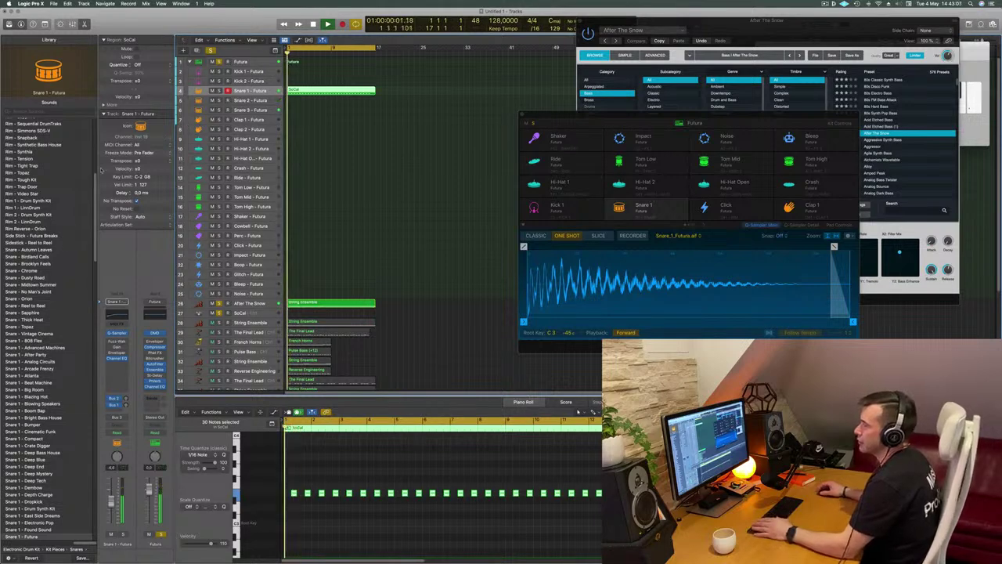
# Try the Advanced Machines kit on the main Futura track during playback and load Hybrid Knock instead
pyautogui.click(241, 62)
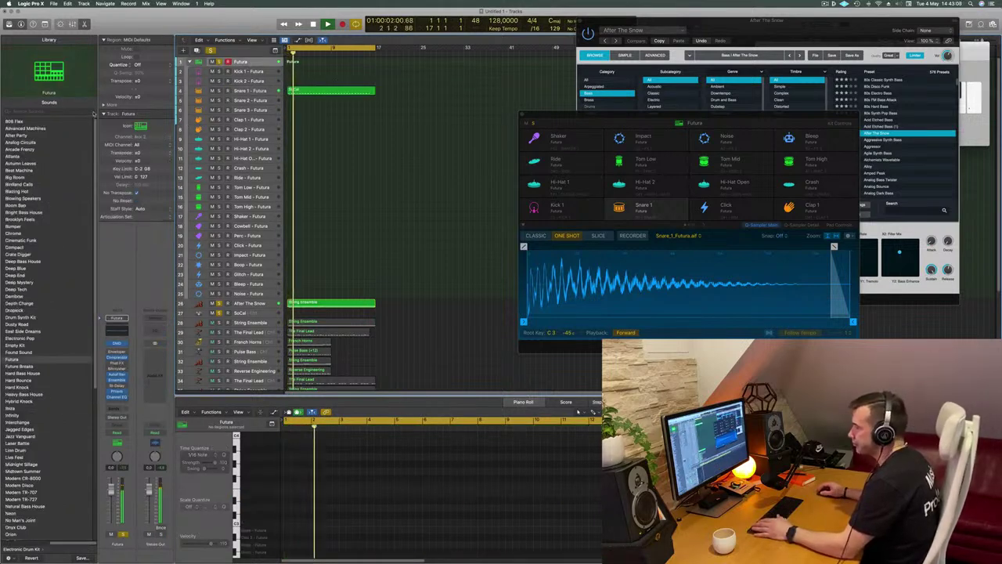
pyautogui.click(25, 129)
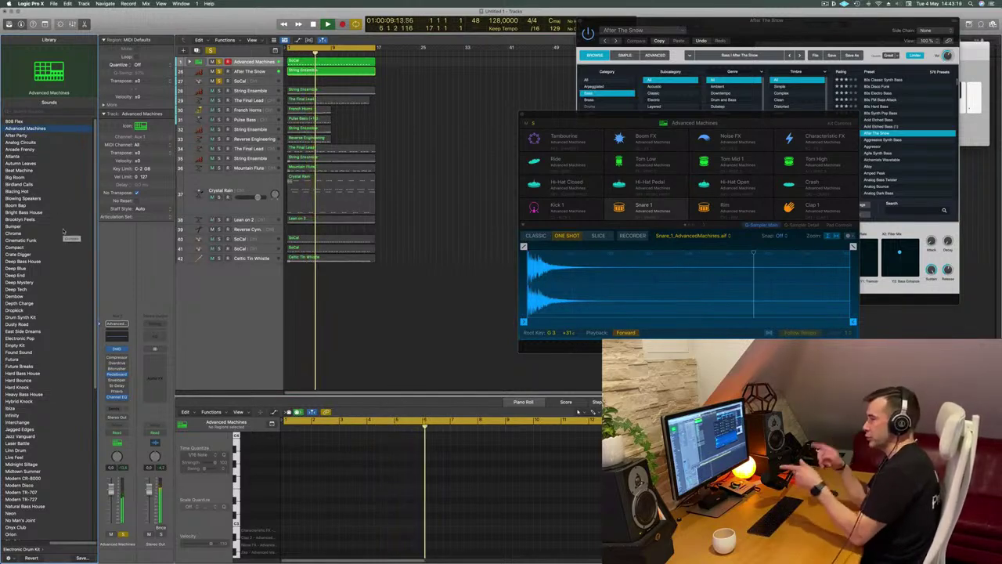
pyautogui.scroll(-3, 42, 294)
pyautogui.scroll(-3, 41, 295)
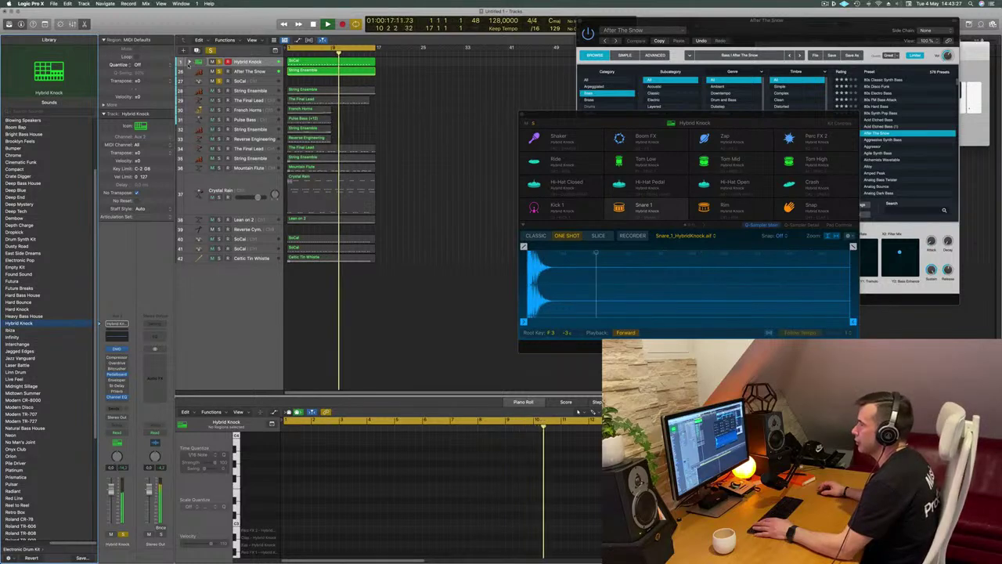
# Expand the Hybrid Knock stack and move the SoCal region from Snare 1 to Snare 2
pyautogui.click(189, 61)
pyautogui.moveTo(320, 91); pyautogui.dragTo(323, 100)
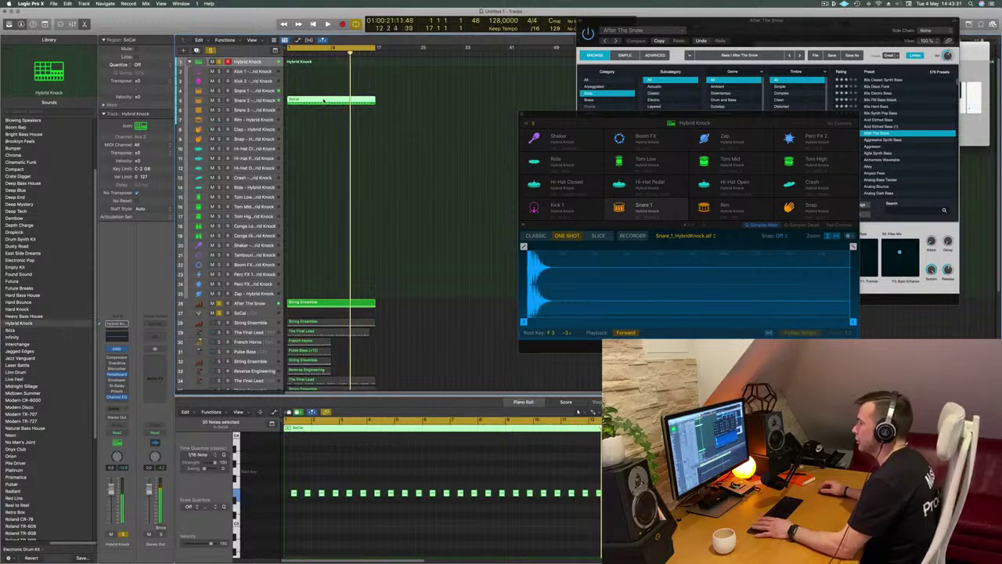
# Move the SoCal region of track 40 up to the Kick 1 track of Hybrid Knock and play it
pyautogui.scroll(-5, 426, 238)
pyautogui.scroll(-3, 376, 274)
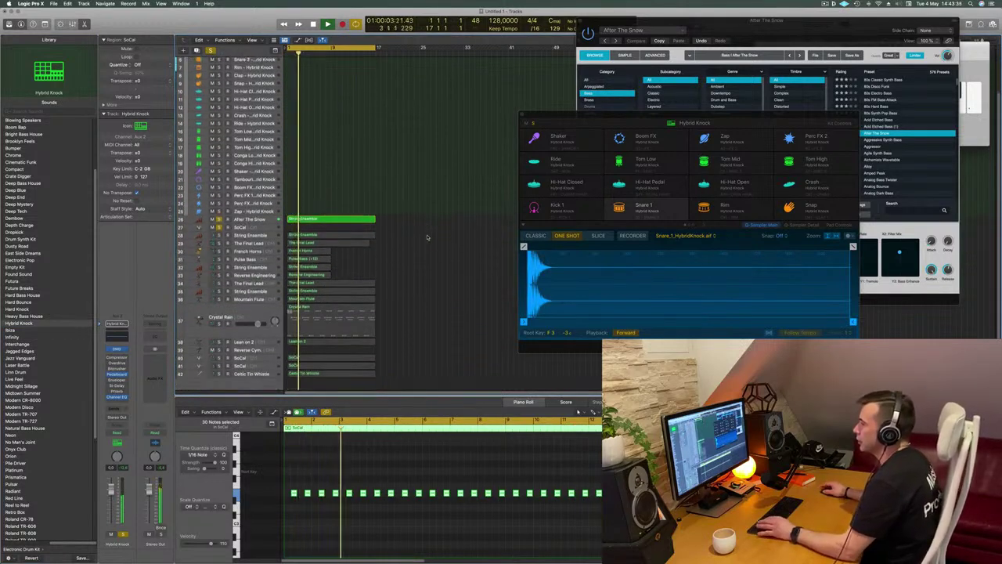
pyautogui.click(313, 337)
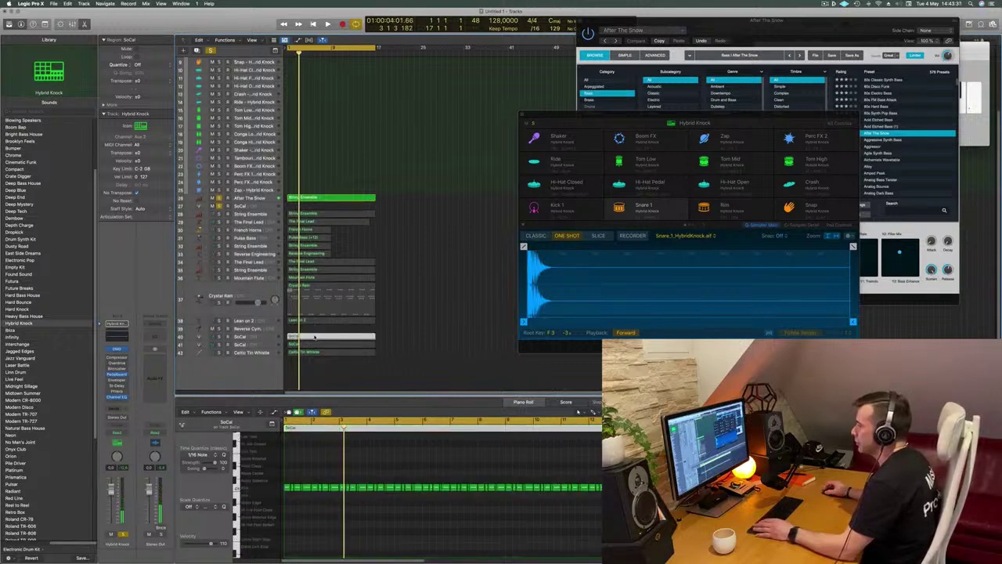
pyautogui.moveTo(470, 231); pyautogui.dragTo(404, 109)
pyautogui.scroll(2, 404, 109)
pyautogui.scroll(3, 404, 109)
pyautogui.moveTo(411, 173); pyautogui.dragTo(303, 72)
pyautogui.press('space')
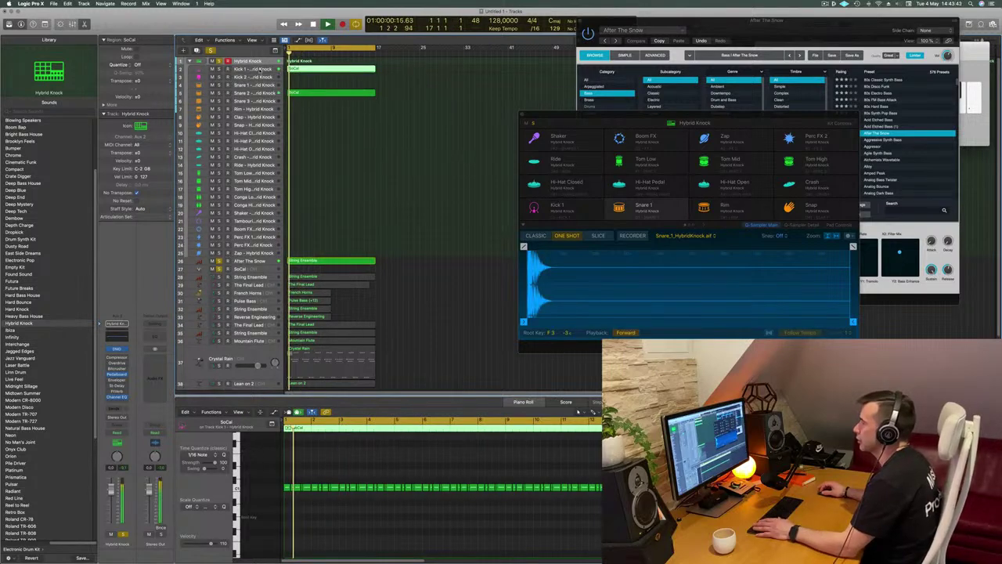
# Play the arrangement from the start, viewing the Kick 1 track and the After The Snow bass notes
pyautogui.click(252, 68)
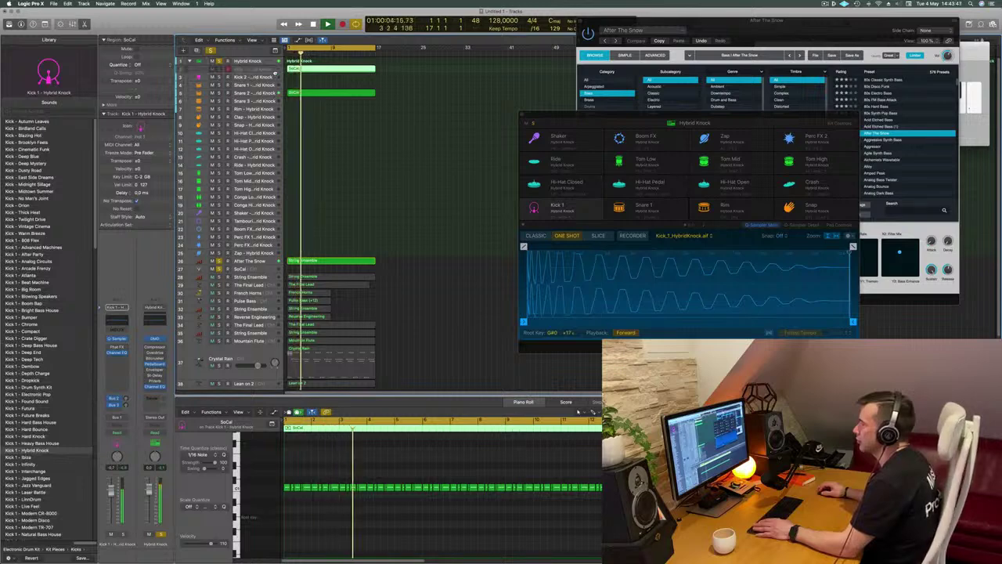
pyautogui.press('Return')
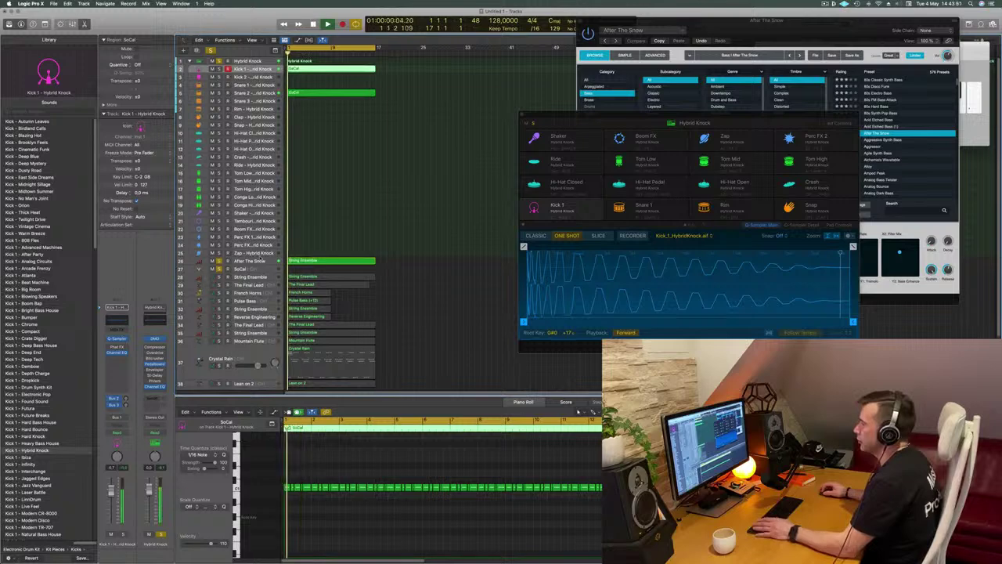
pyautogui.click(266, 255)
pyautogui.press('Down')
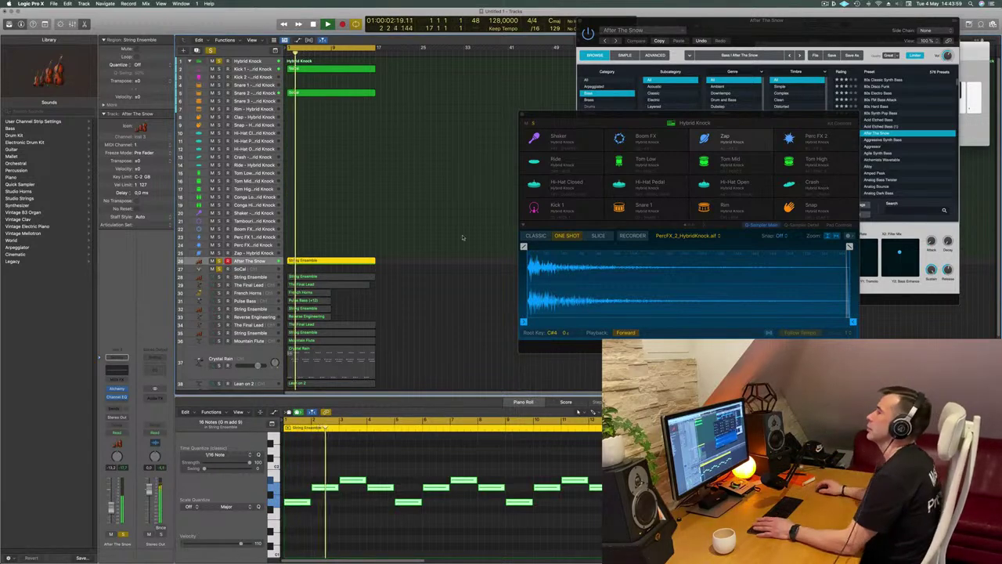
# Select the Kick 1 track of Hybrid Knock, show the toolbar and enlarge that track in the arrangement
pyautogui.click(249, 69)
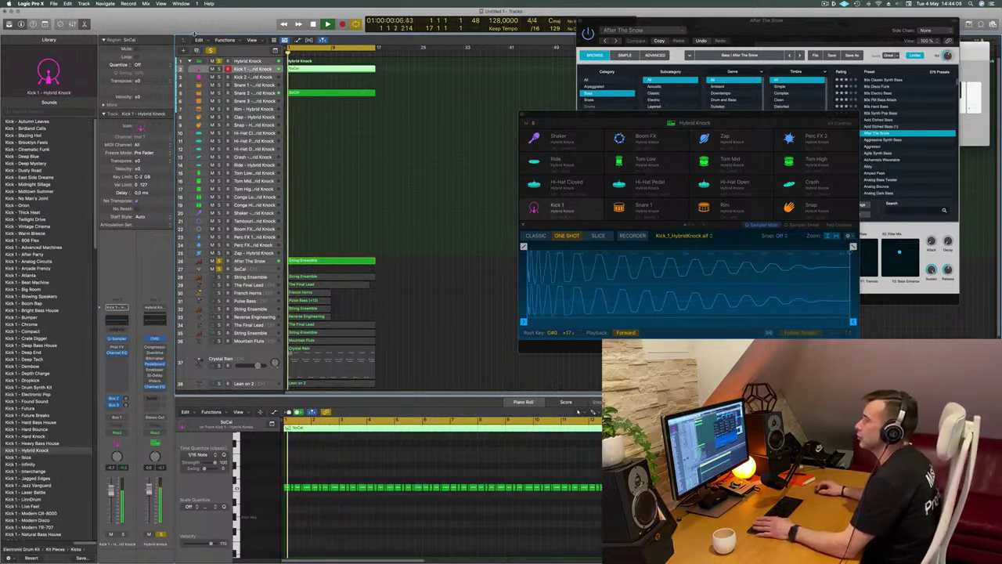
pyautogui.press('ctrl+alt+super+t')
pyautogui.hotkey('ctrl', 'z')
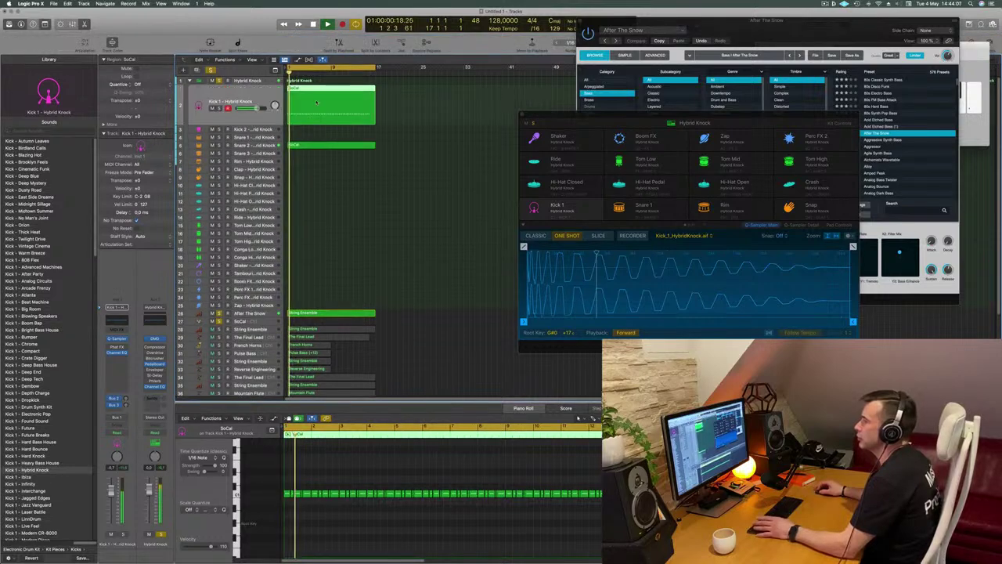
# Try the SoCal kick region on the Kick 2 track of Hybrid Knock, return it to Kick 1 and play it
pyautogui.moveTo(265, 125); pyautogui.dragTo(266, 142)
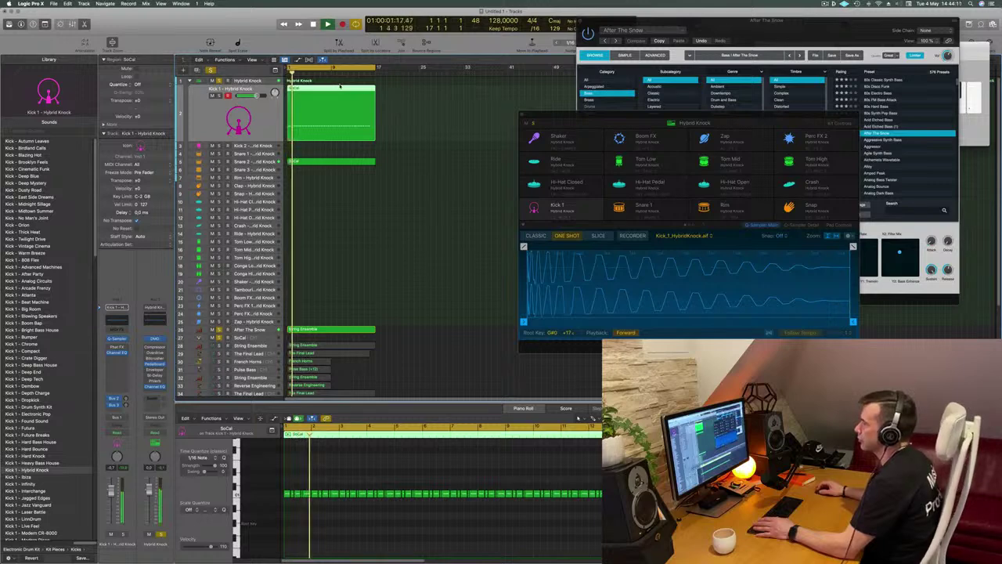
pyautogui.moveTo(340, 87); pyautogui.dragTo(340, 144)
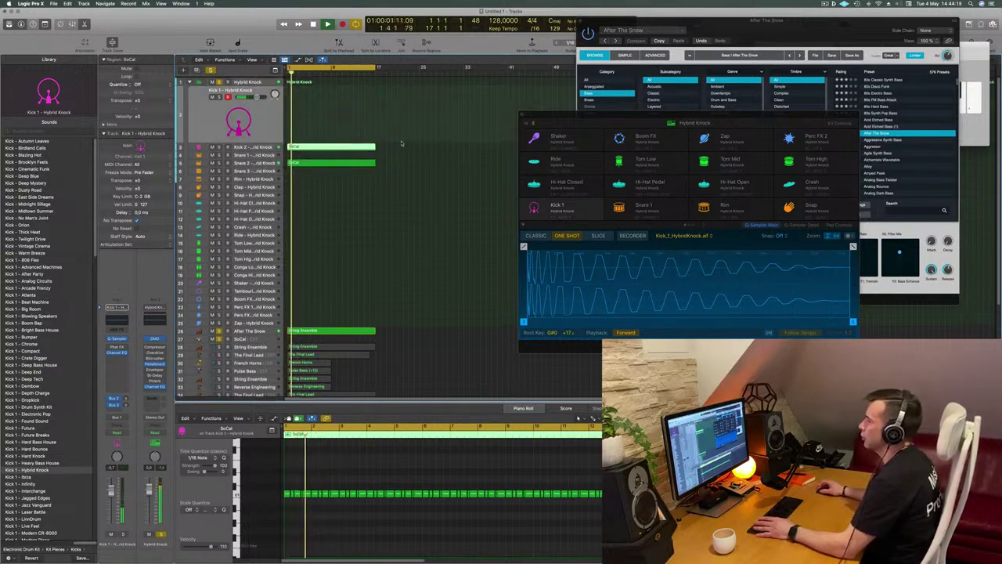
pyautogui.moveTo(308, 146); pyautogui.dragTo(309, 118)
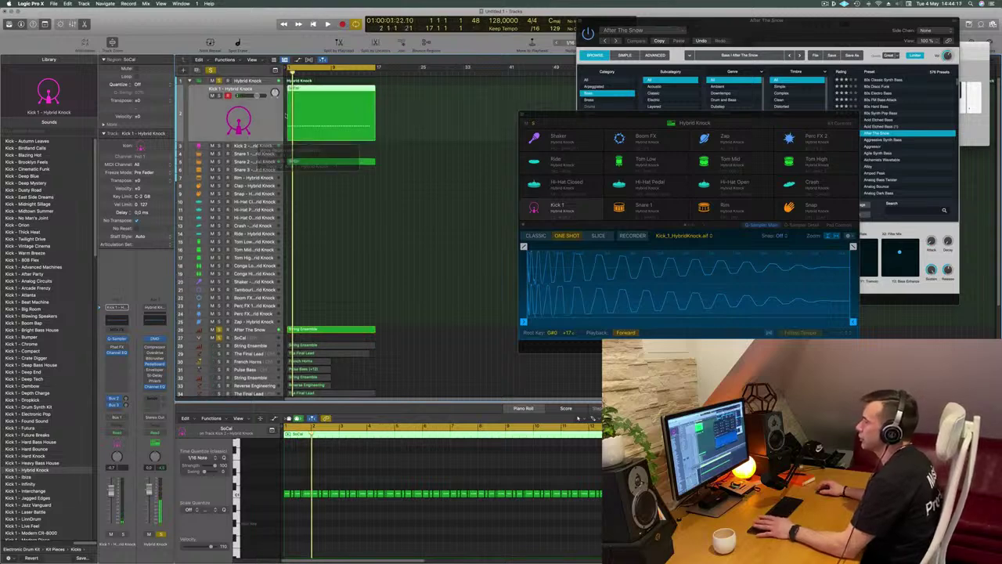
pyautogui.press('space')
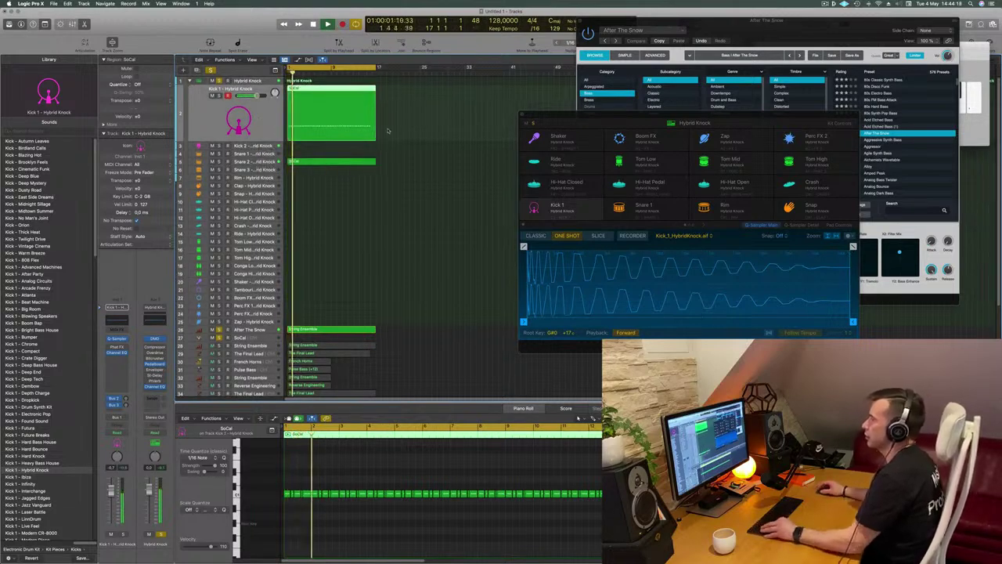
# Boost the 55 Hz band of the Kick 1 Channel EQ by 4.1 dB and close the equalizer
pyautogui.scroll(6, 383, 130)
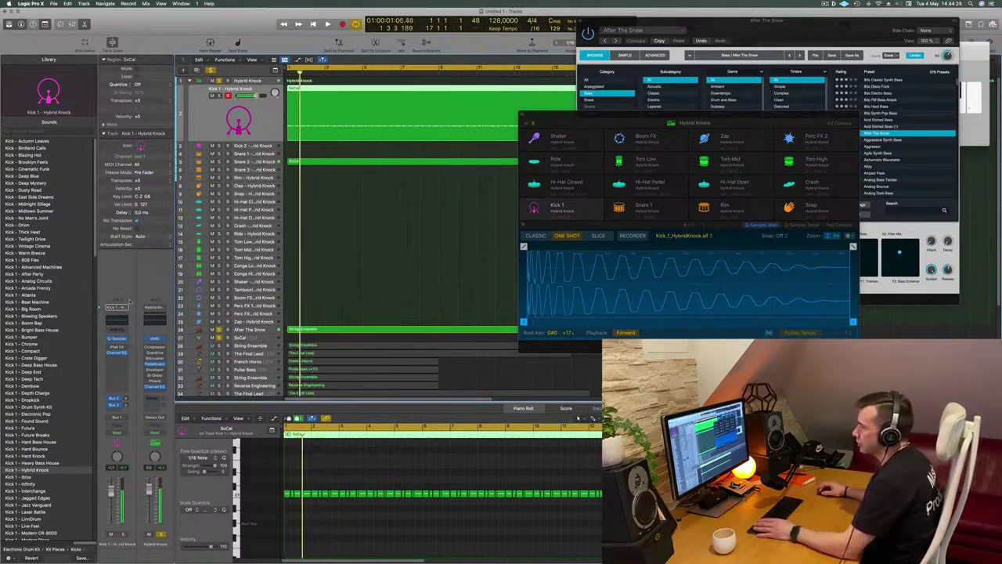
pyautogui.click(117, 317)
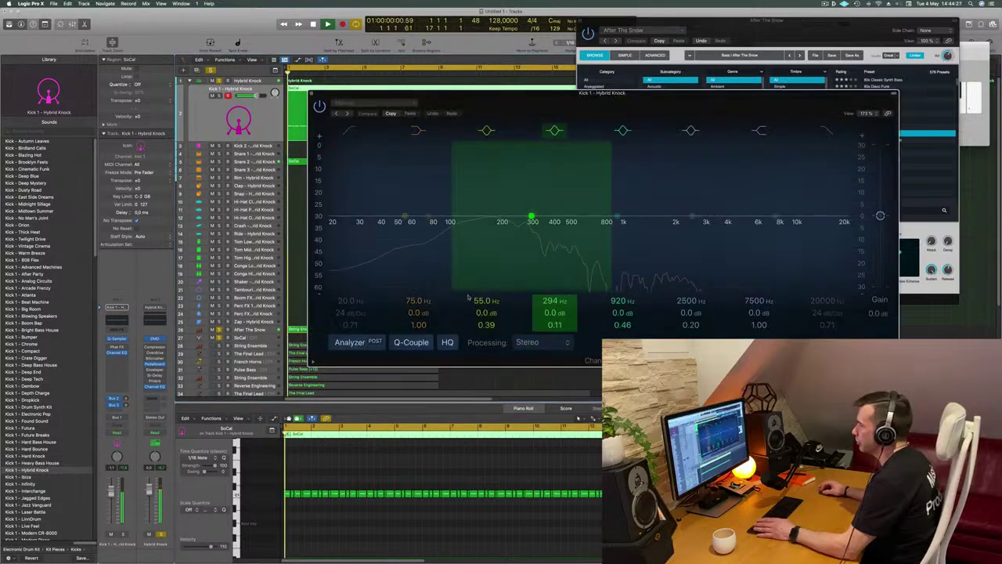
pyautogui.moveTo(405, 215); pyautogui.dragTo(405, 207)
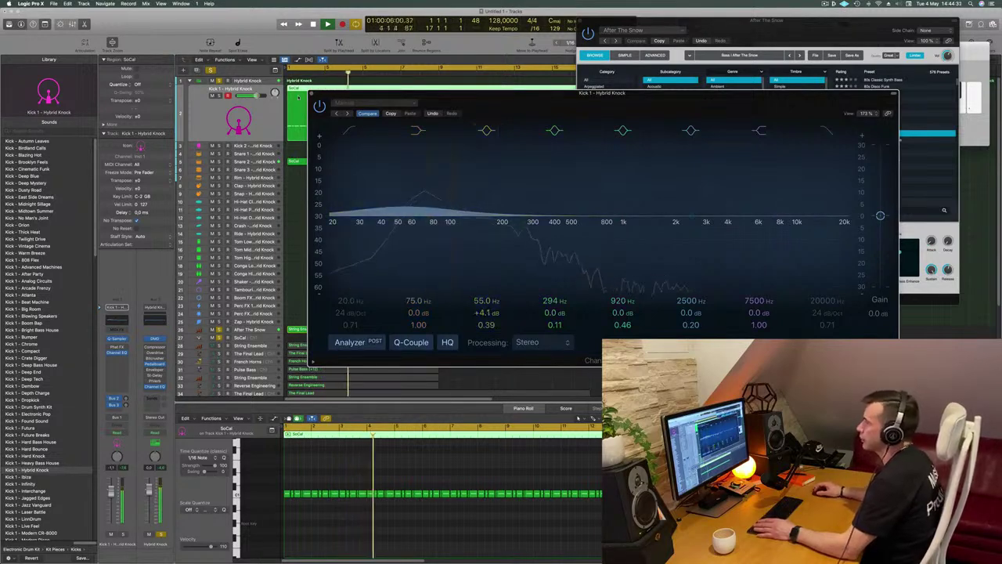
pyautogui.click(311, 93)
# Move the SoCal region of track 41 up to the Hi-Hat Closed track of Hybrid Knock and select that track
pyautogui.scroll(-5, 329, 235)
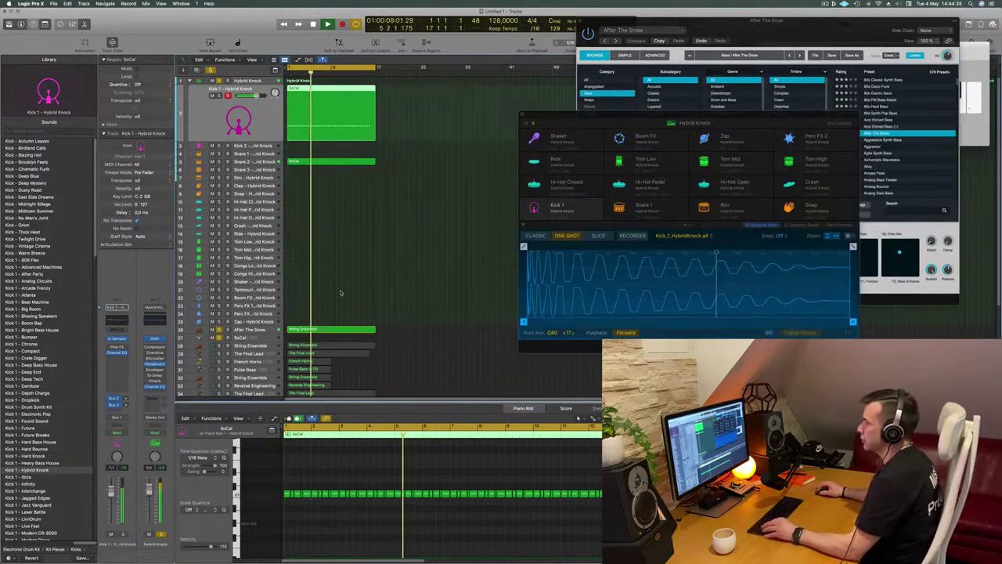
pyautogui.scroll(-5, 344, 290)
pyautogui.scroll(-4, 343, 290)
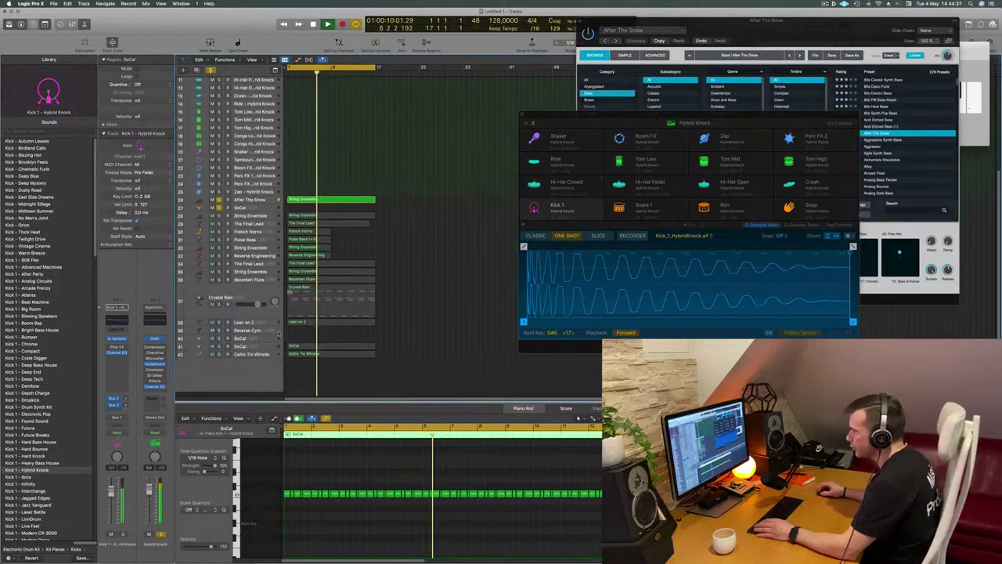
pyautogui.click(259, 353)
pyautogui.scroll(-3, 298, 352)
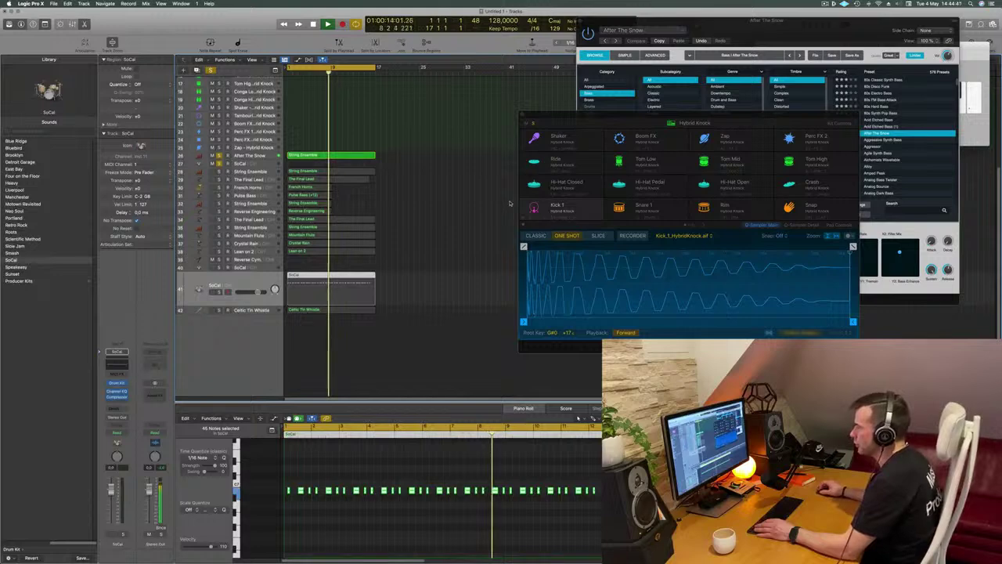
pyautogui.scroll(3, 470, 235)
pyautogui.scroll(3, 511, 204)
pyautogui.moveTo(327, 368); pyautogui.dragTo(327, 115)
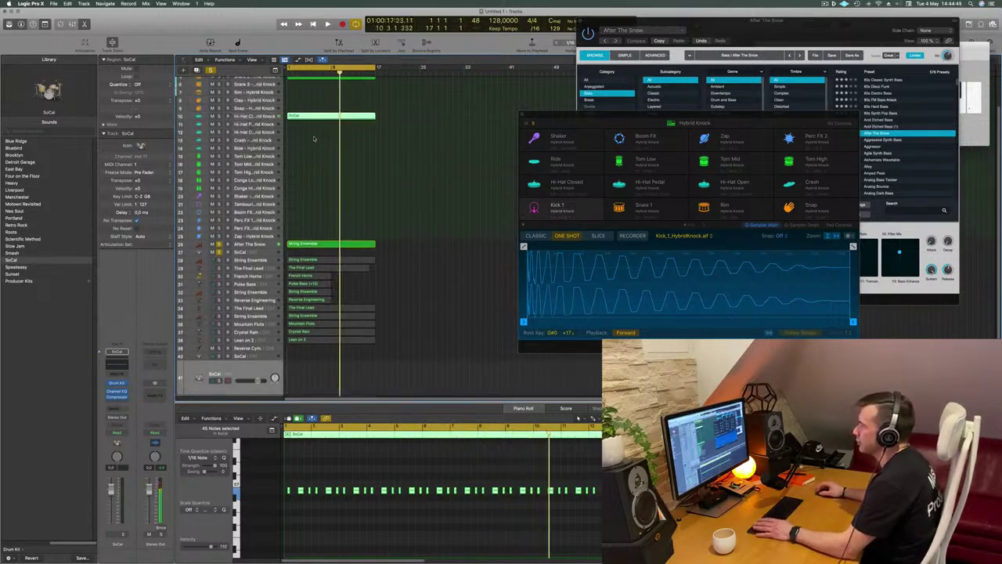
pyautogui.click(200, 116)
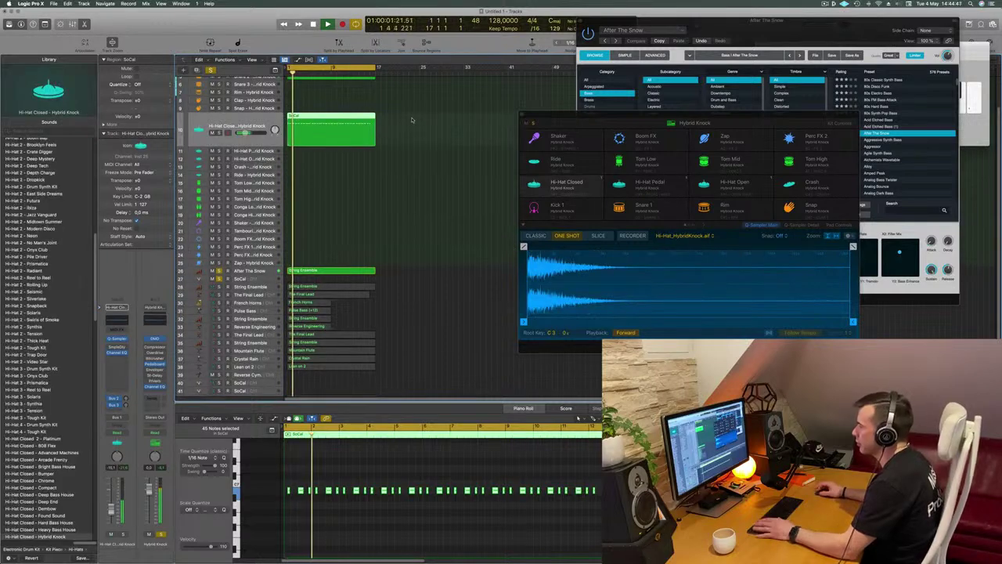
# Move the SoCal region from Hi-Hat Closed to the Hi-Hat Open track, select that track and play it
pyautogui.moveTo(333, 117); pyautogui.dragTo(335, 158)
pyautogui.press('Return')
pyautogui.click(263, 152)
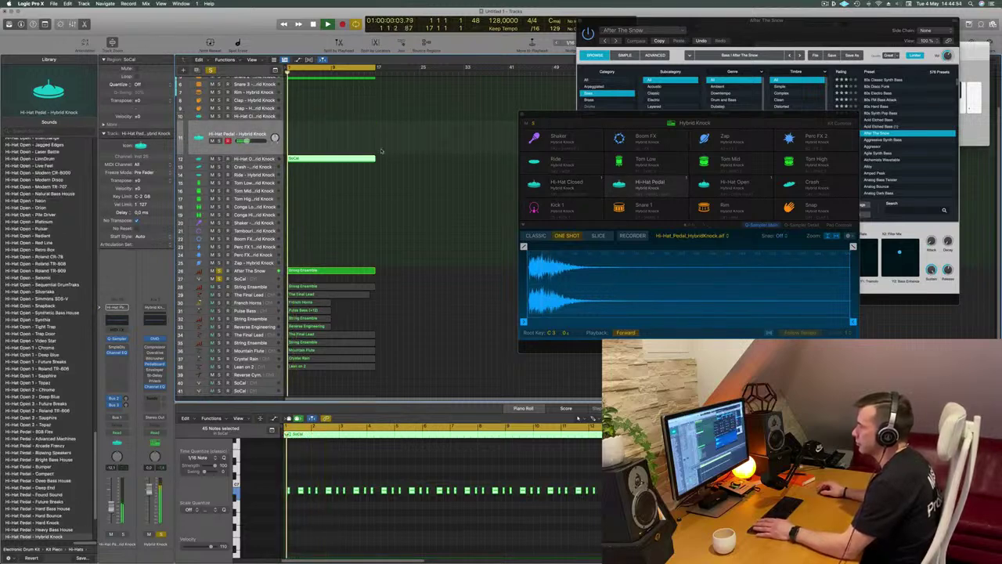
pyautogui.click(266, 159)
pyautogui.press('space')
pyautogui.press('space')
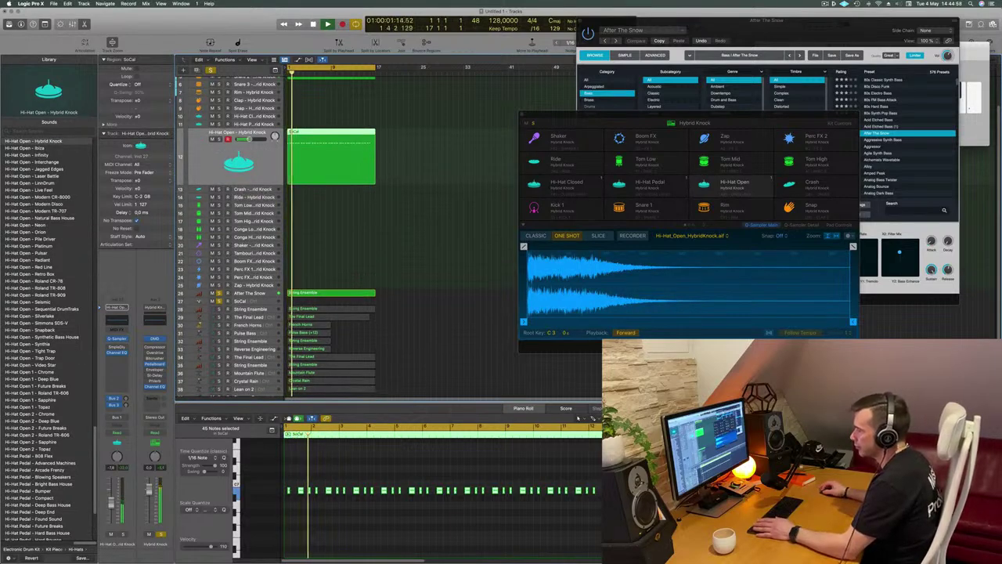
# Fit the whole track list into view and replay the drum parts with the Hi-Hat Open track from the start
pyautogui.scroll(-5, 447, 246)
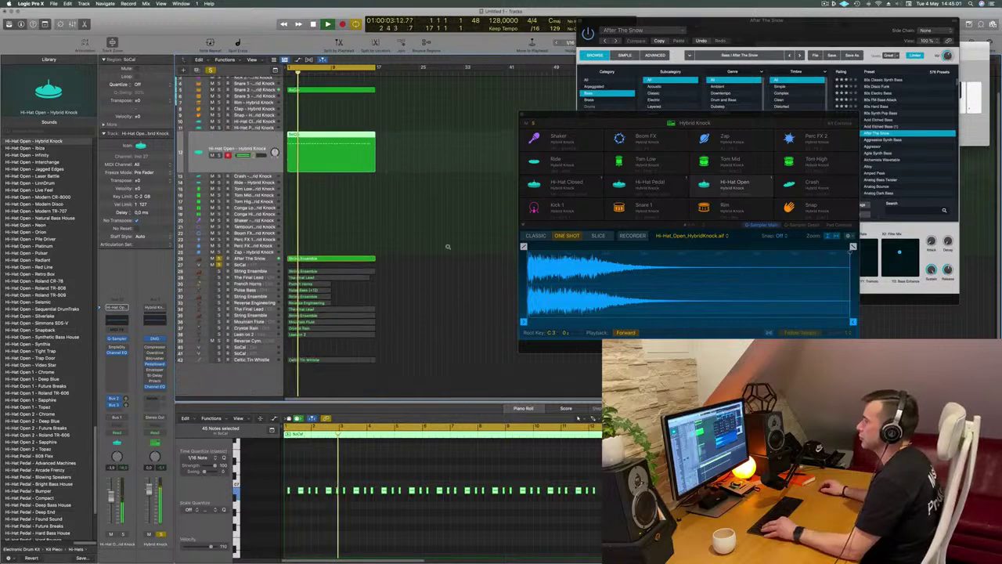
pyautogui.press('Up')
pyautogui.press('Up')
pyautogui.press('Up')
pyautogui.press('Up')
pyautogui.press('Up')
pyautogui.press('Up')
pyautogui.press('Up')
pyautogui.press('Up')
pyautogui.press('Up')
pyautogui.press('Up')
pyautogui.press('Up')
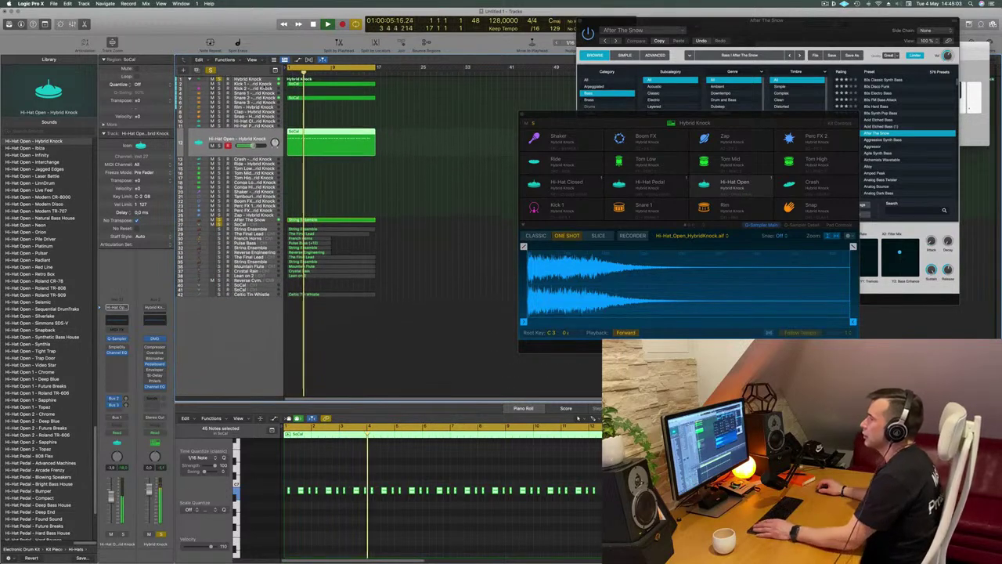
pyautogui.press('space')
pyautogui.click(252, 155)
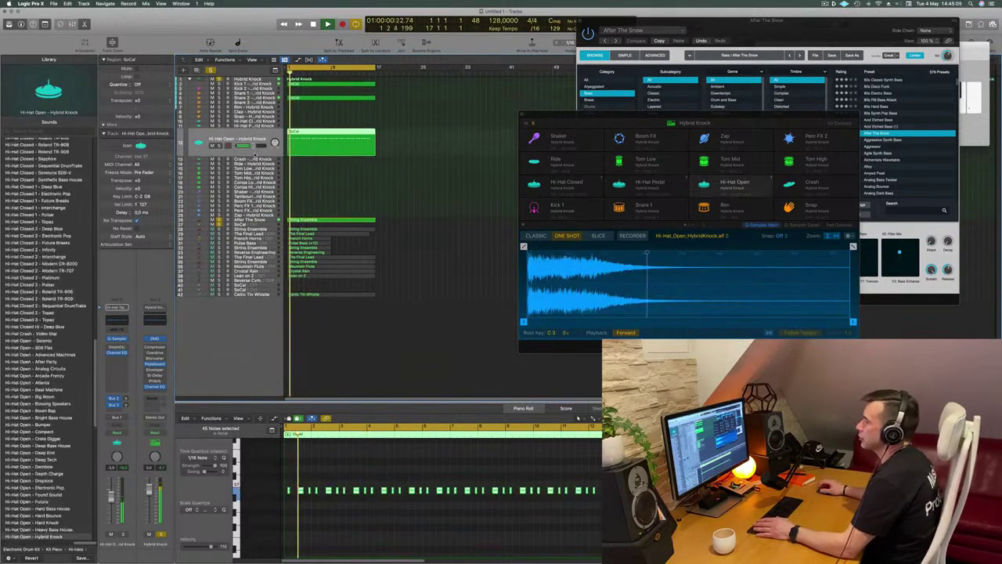
# Open the Alchemy instrument of the After The Snow bass track and slightly lower the track's volume
pyautogui.click(252, 220)
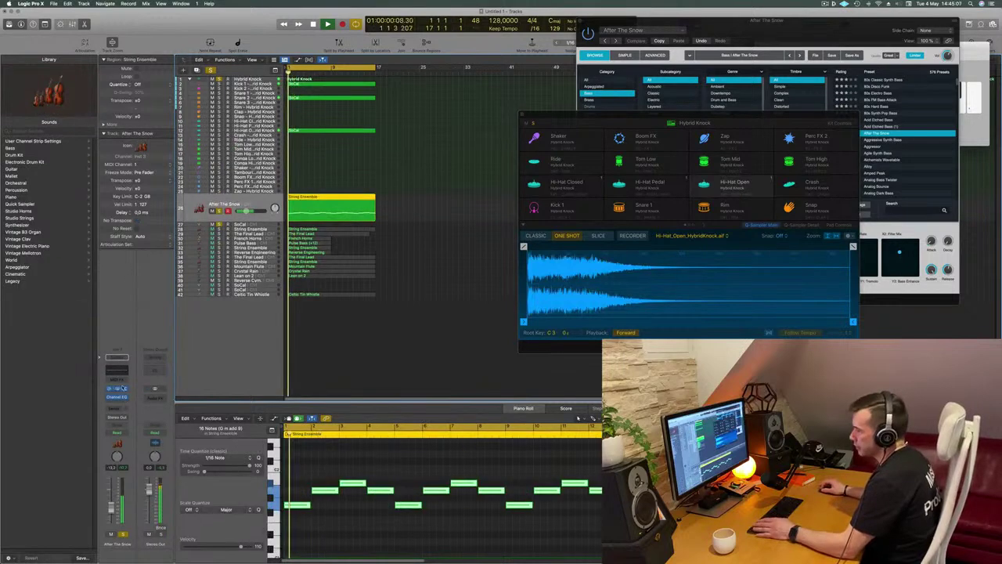
pyautogui.press('super+k')
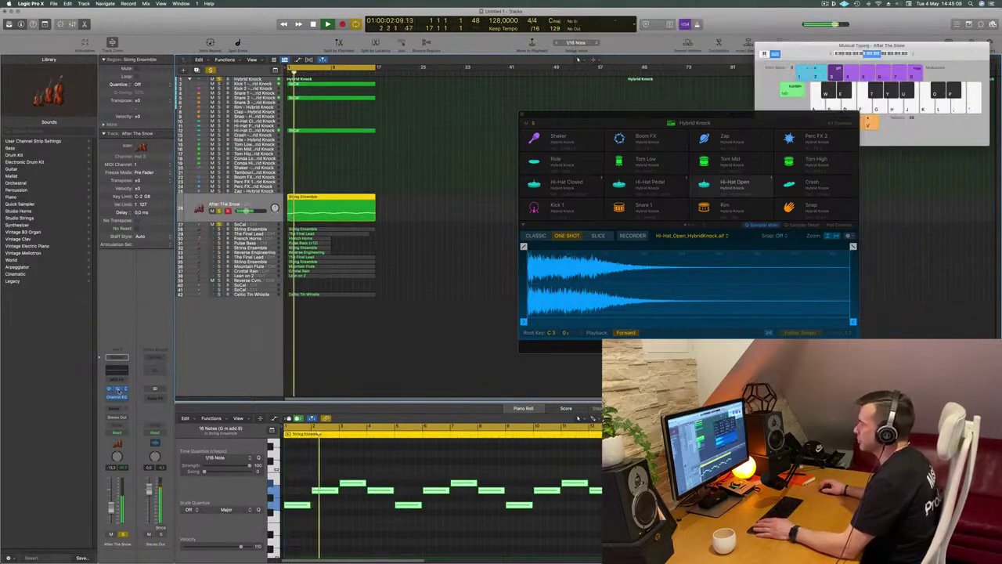
pyautogui.click(117, 389)
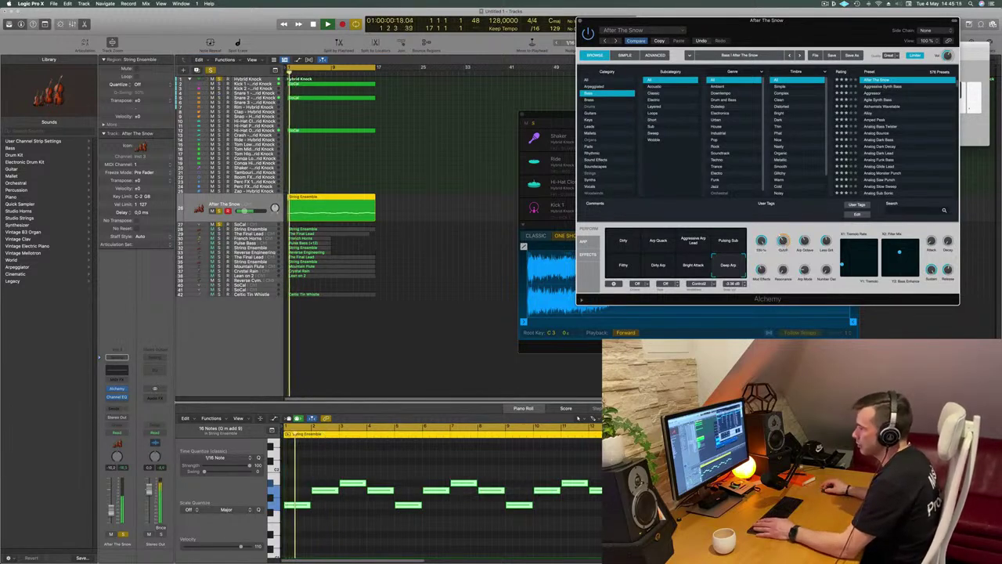
pyautogui.moveTo(111, 508); pyautogui.dragTo(110, 512)
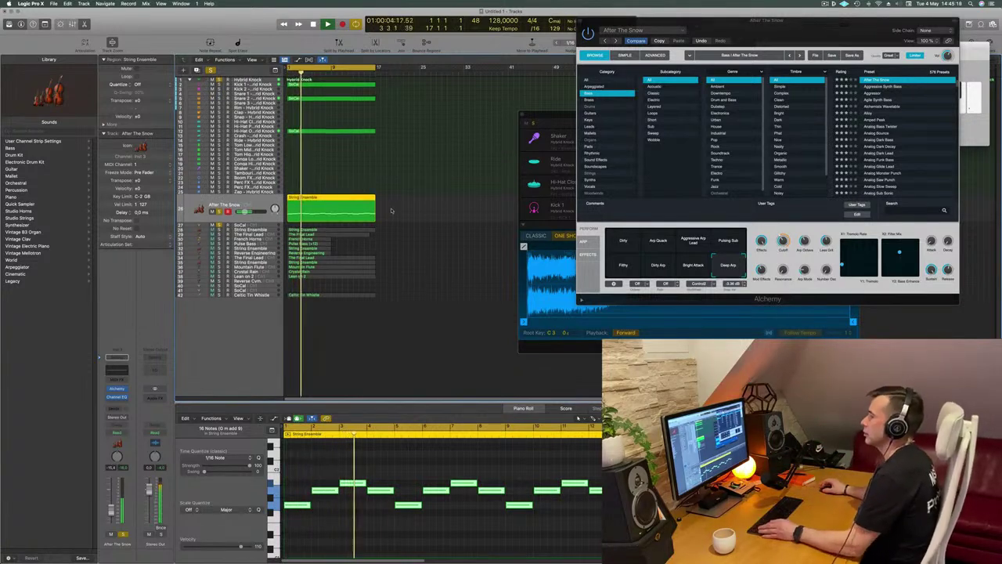
pyautogui.click(415, 149)
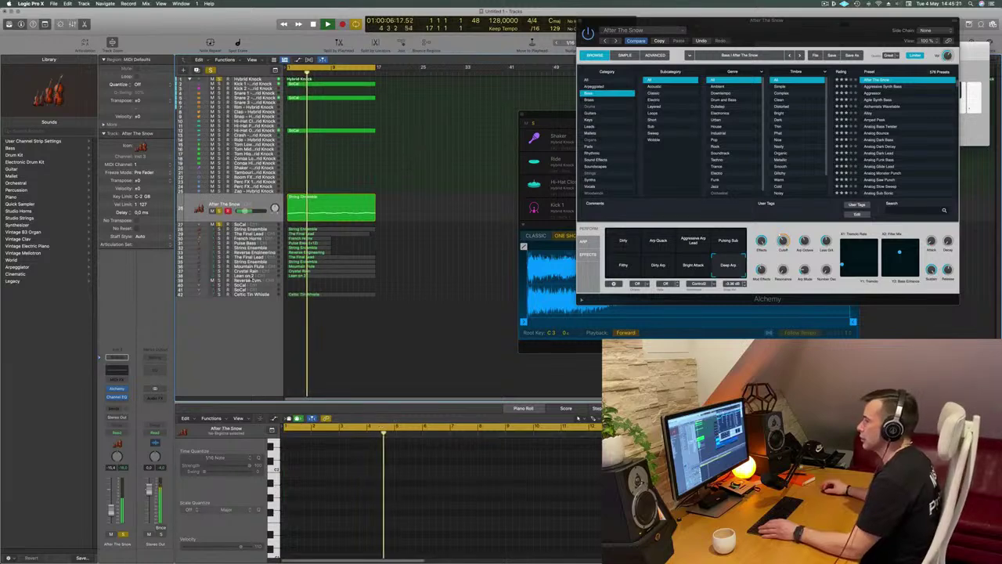
# Move the Lean on 2 track directly below After The Snow and solo it
pyautogui.click(255, 276)
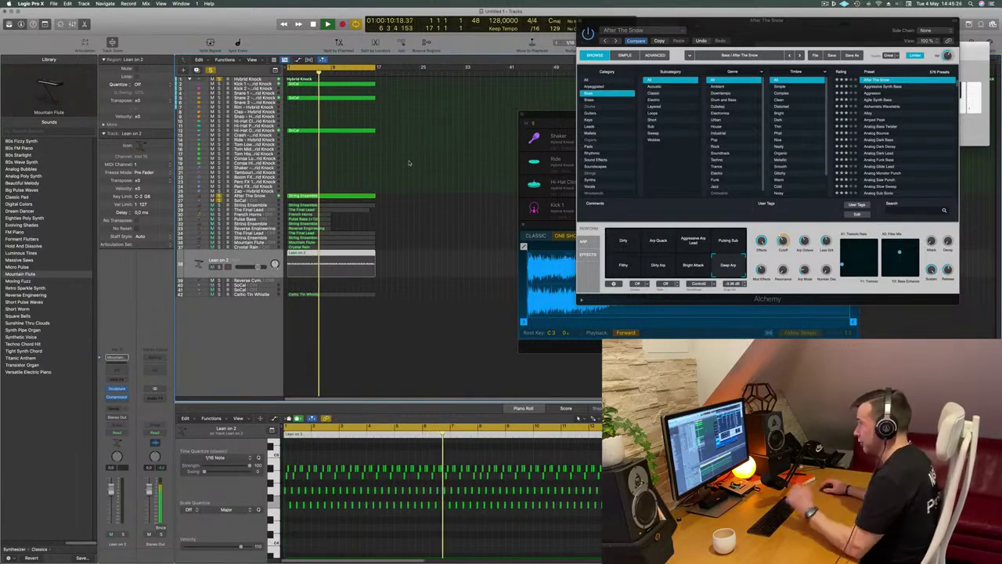
pyautogui.moveTo(249, 260); pyautogui.dragTo(245, 215)
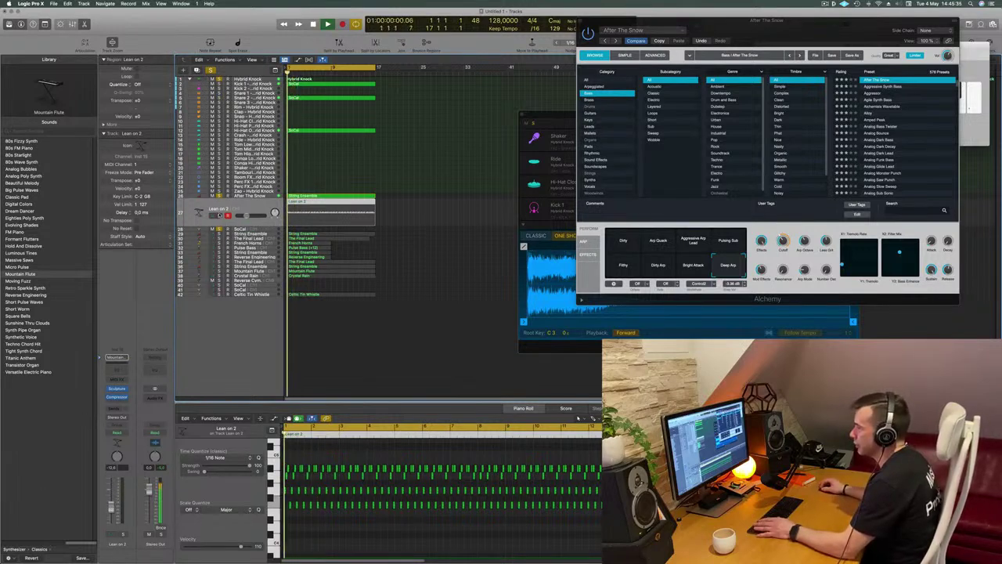
pyautogui.click(219, 216)
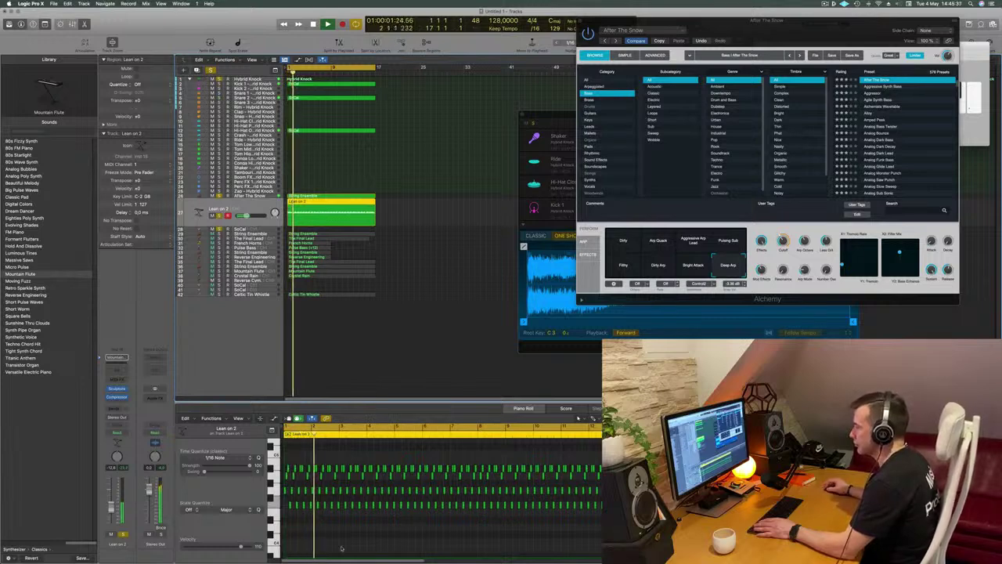
# Transpose all notes of the Lean on 2 region down one octave
pyautogui.press('super+a')
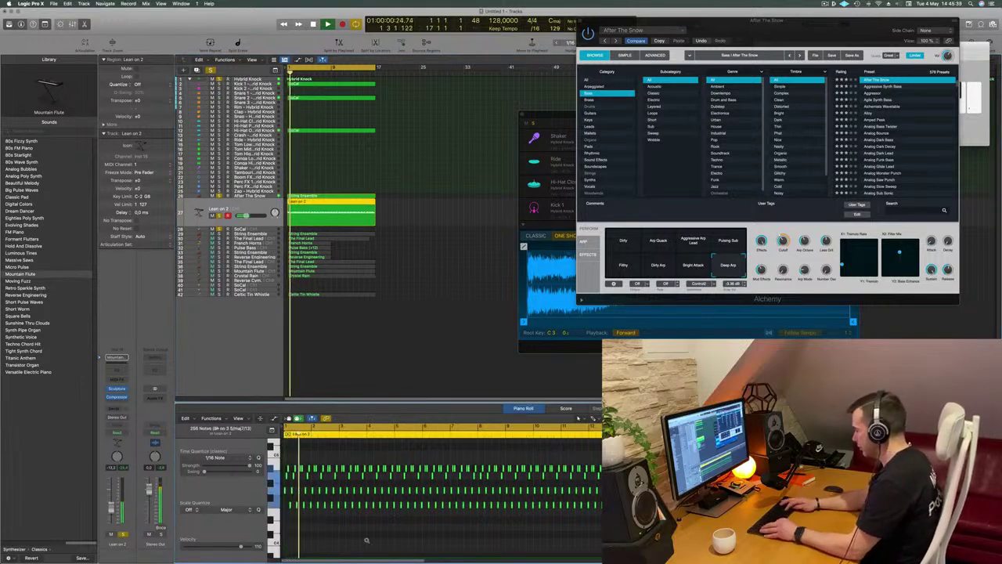
pyautogui.hotkey('alt', 'shift', 'Down')
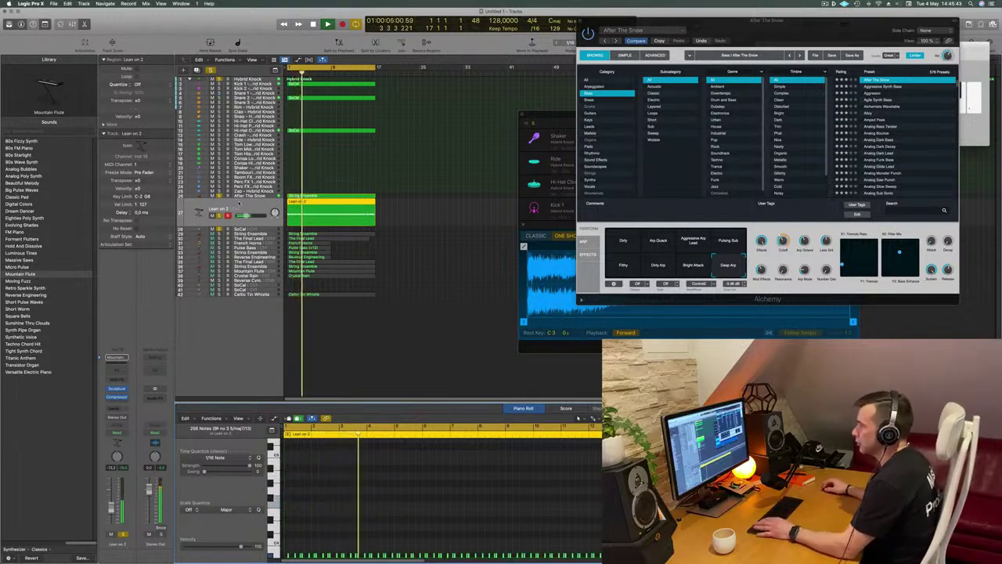
# Open the Sculpture instrument of the Lean on 2 track and load the Metallic Percussion preset from 05 Modeled Percussion
pyautogui.click(116, 390)
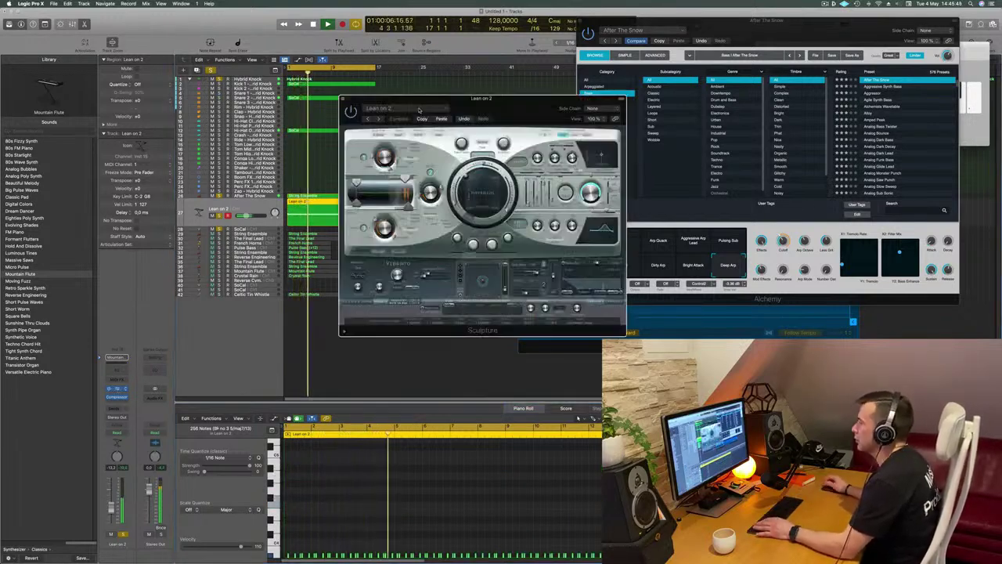
pyautogui.moveTo(500, 97); pyautogui.dragTo(477, 102)
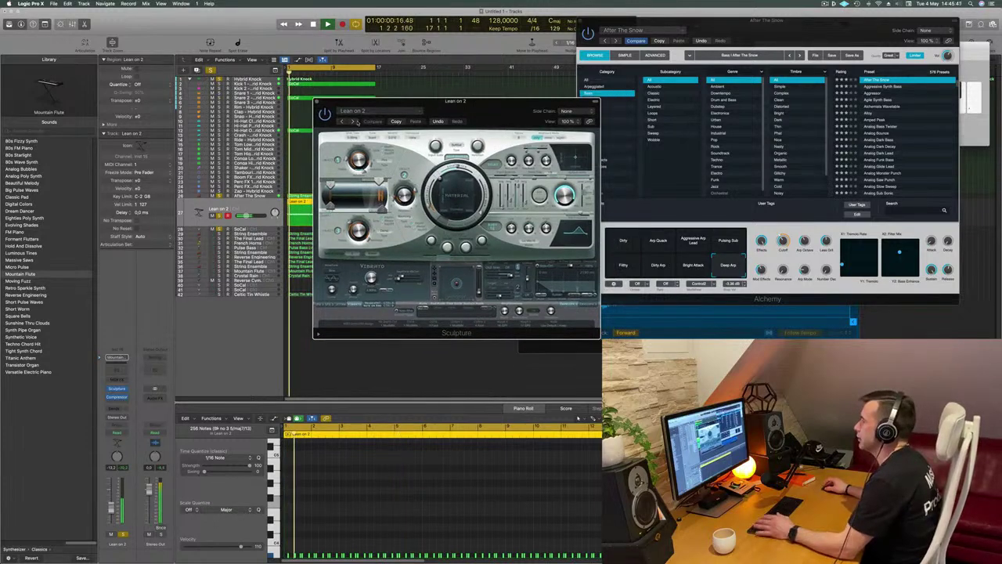
pyautogui.click(362, 112)
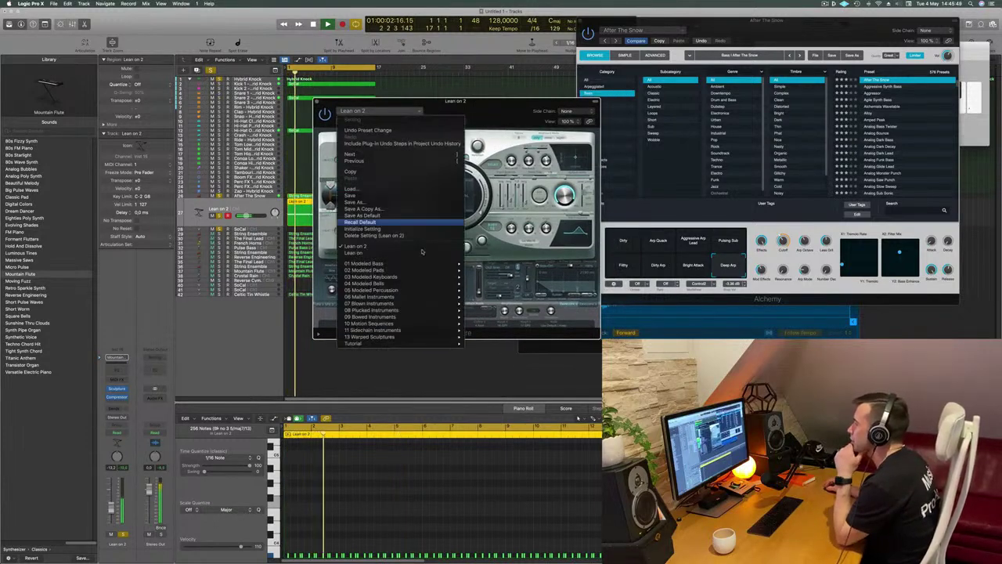
pyautogui.moveTo(410, 277)
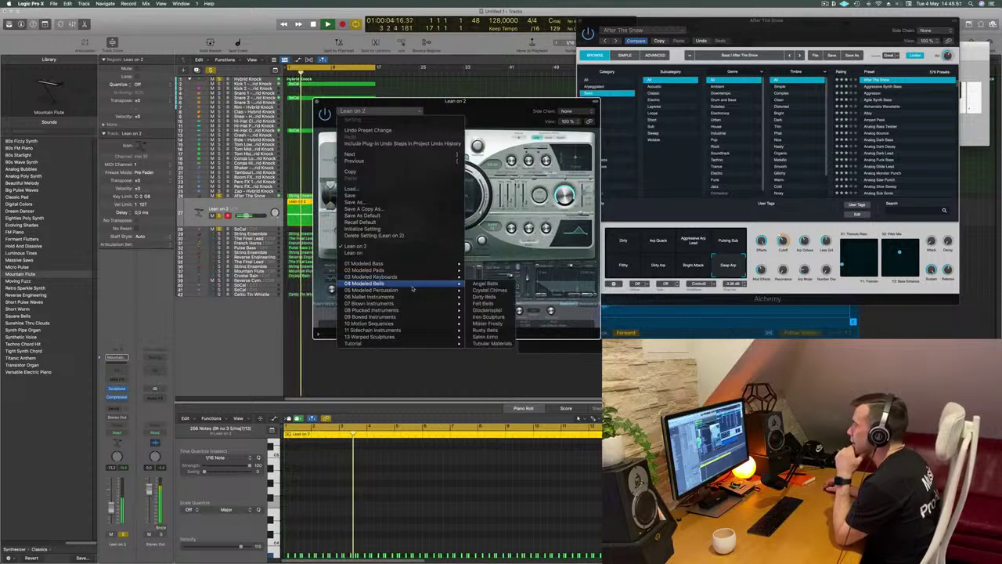
pyautogui.moveTo(439, 290)
pyautogui.click(490, 290)
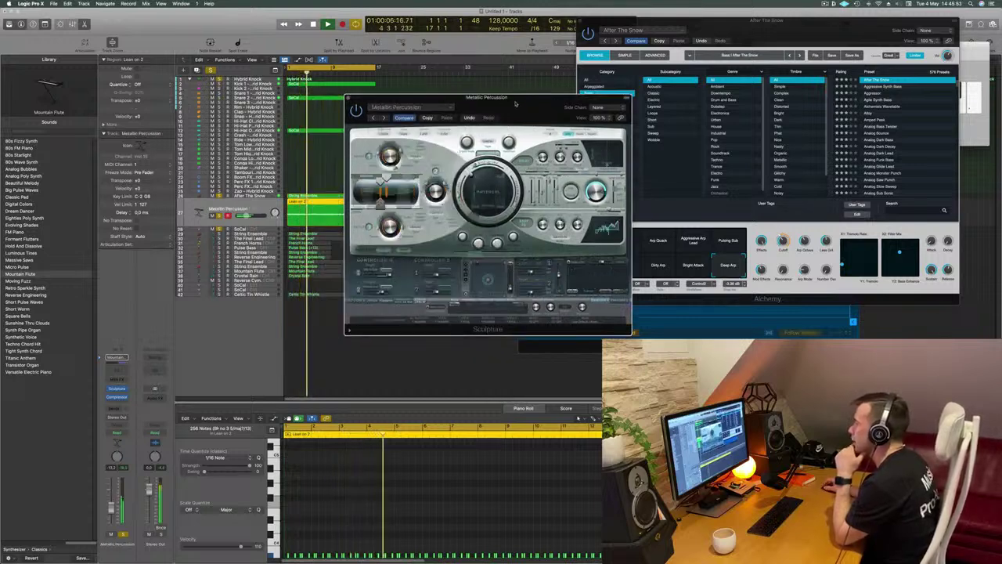
# Step forward through the Sculpture presets from Morphing Can Drum and Tribal Drums to Asian Dreams while the track plays
pyautogui.click(384, 118)
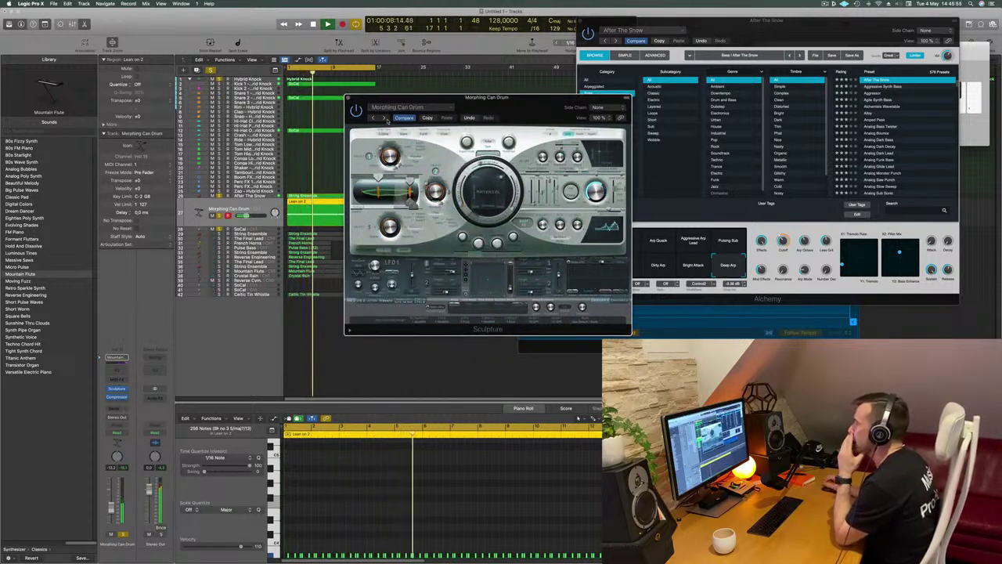
pyautogui.click(385, 118)
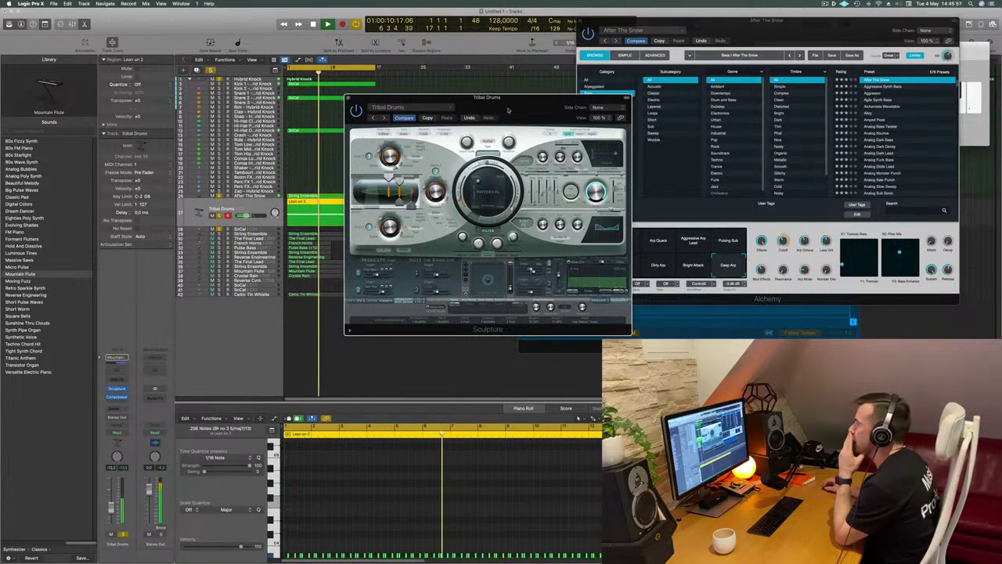
pyautogui.click(385, 118)
pyautogui.click(336, 140)
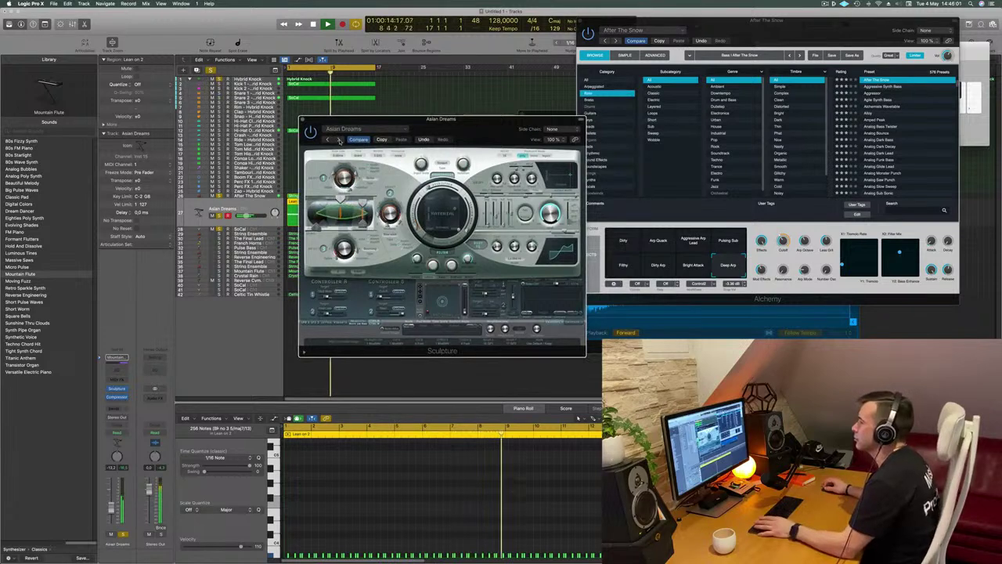
# Audition the Sculpture presets from Asian Dreams through Classic Marimba to Jamaican Mallets, replaying the part from the start
pyautogui.click(338, 139)
pyautogui.click(338, 139)
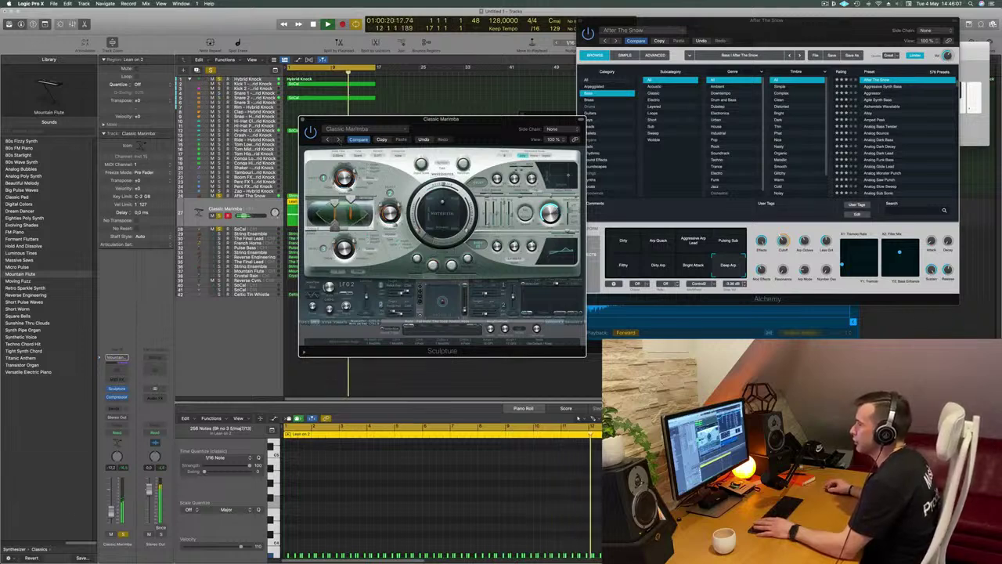
pyautogui.press('space')
pyautogui.press('space')
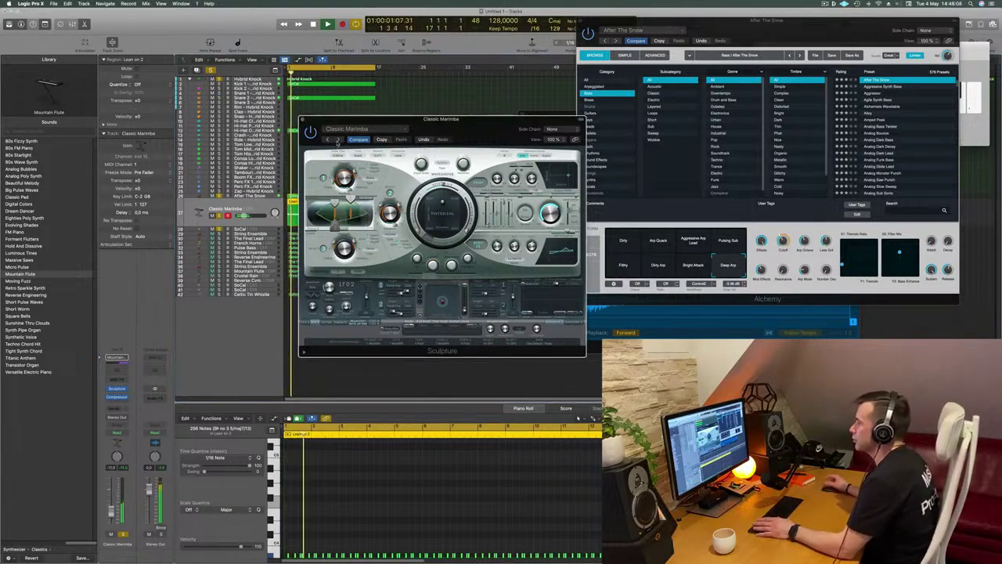
pyautogui.click(337, 141)
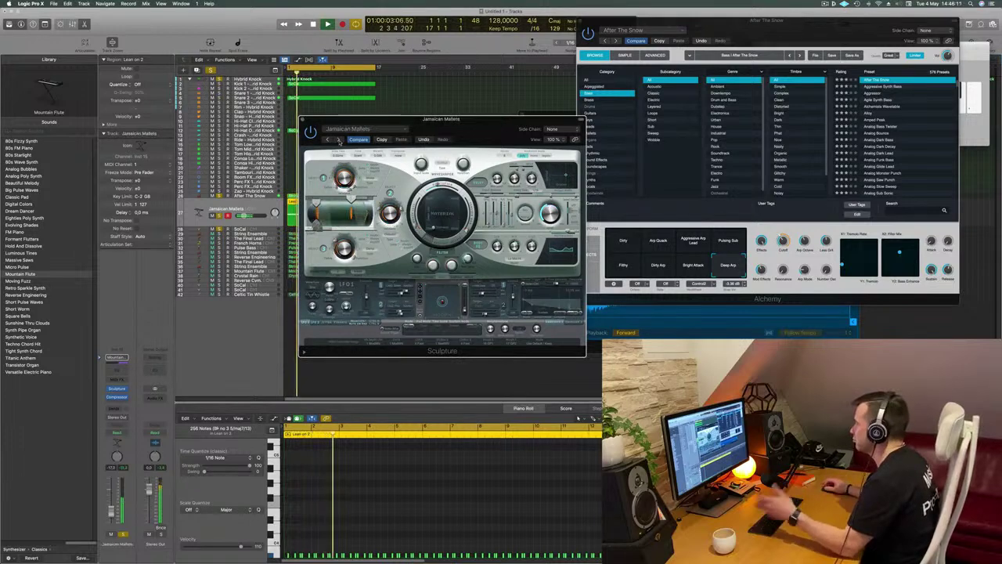
pyautogui.click(338, 138)
pyautogui.moveTo(458, 151); pyautogui.dragTo(456, 158)
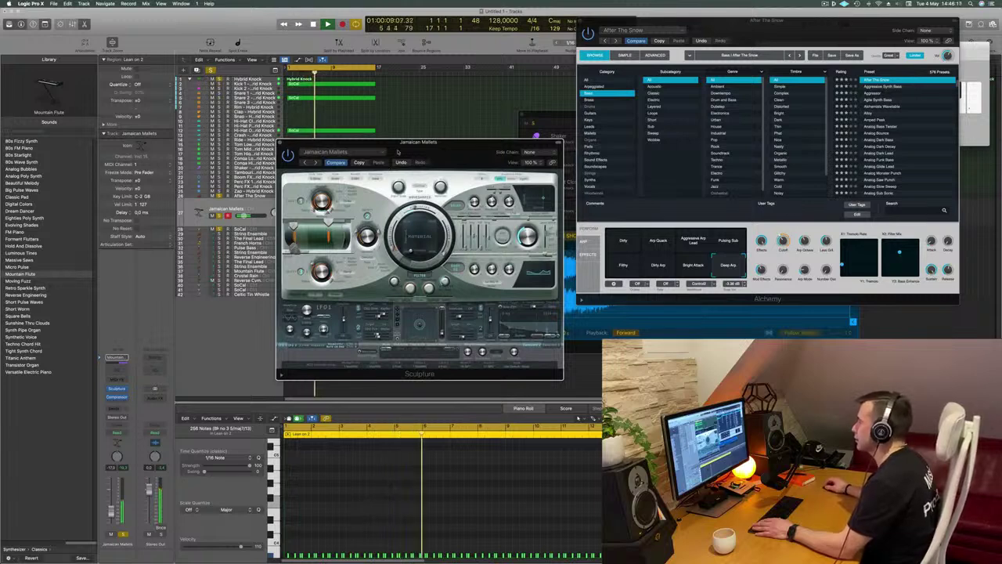
# Audition the Sculpture presets from Metallic Mallets through Mystic Vibes and Short Bread to Straw Mallets, settling on Sticky Mallets
pyautogui.click(315, 162)
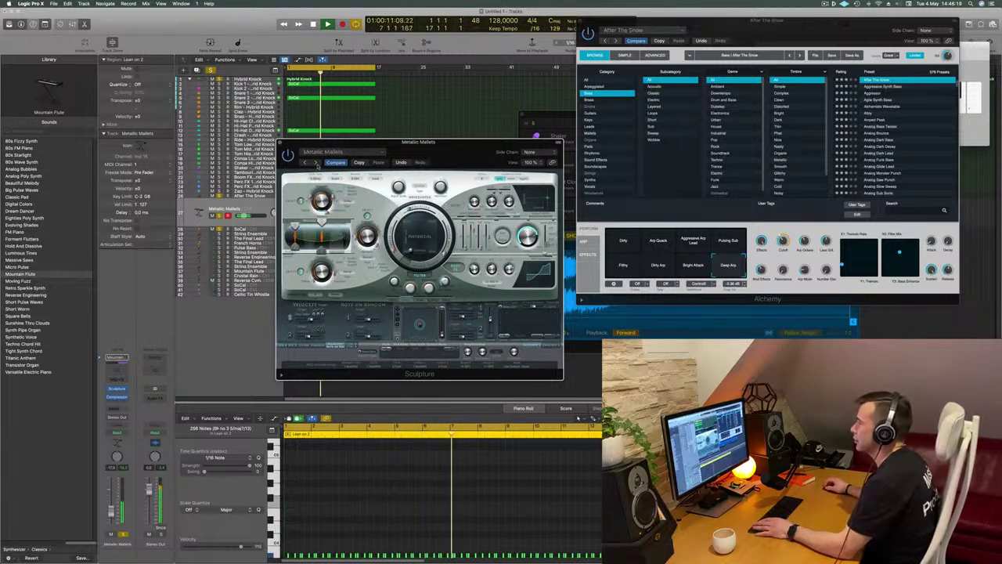
pyautogui.click(317, 165)
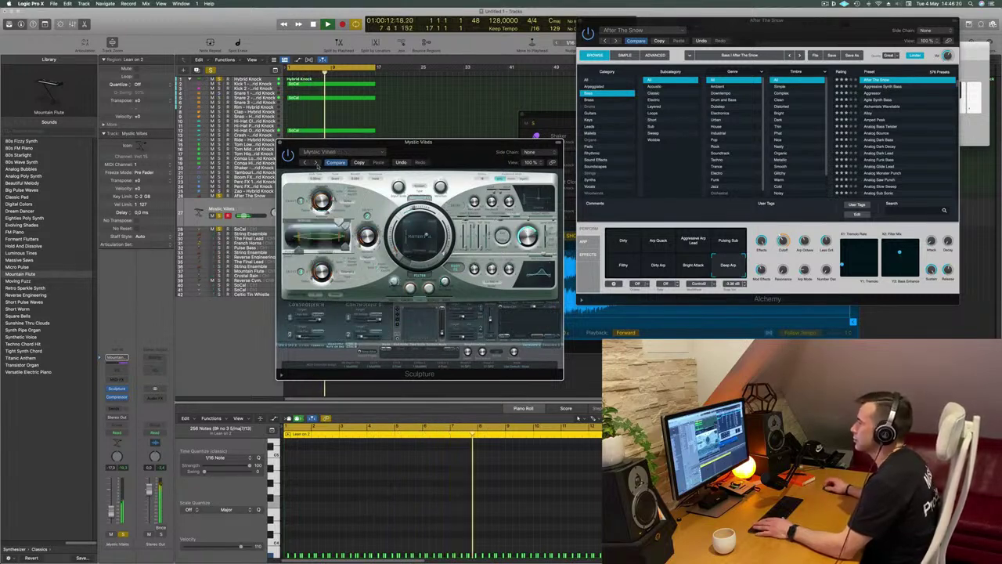
pyautogui.click(316, 164)
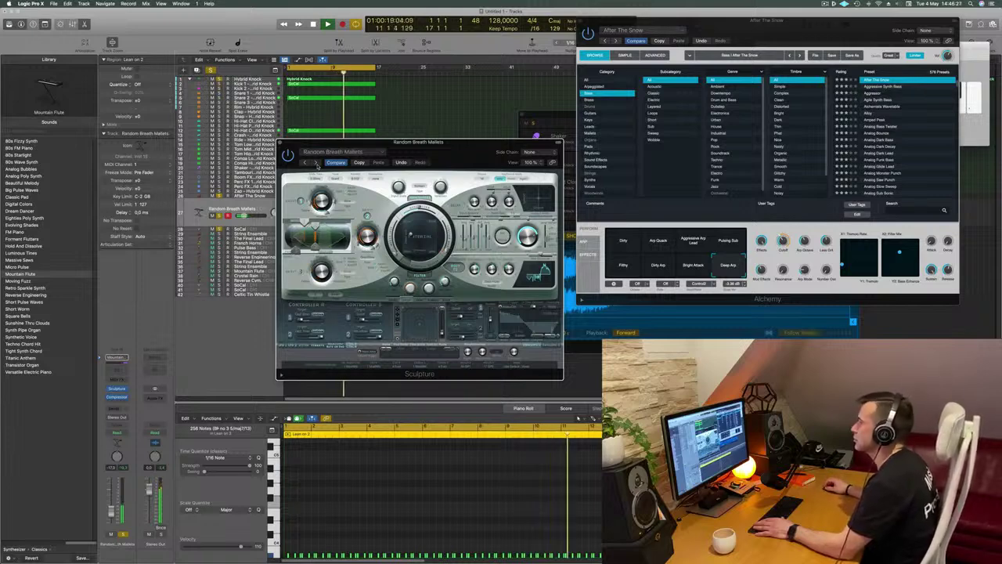
pyautogui.click(316, 165)
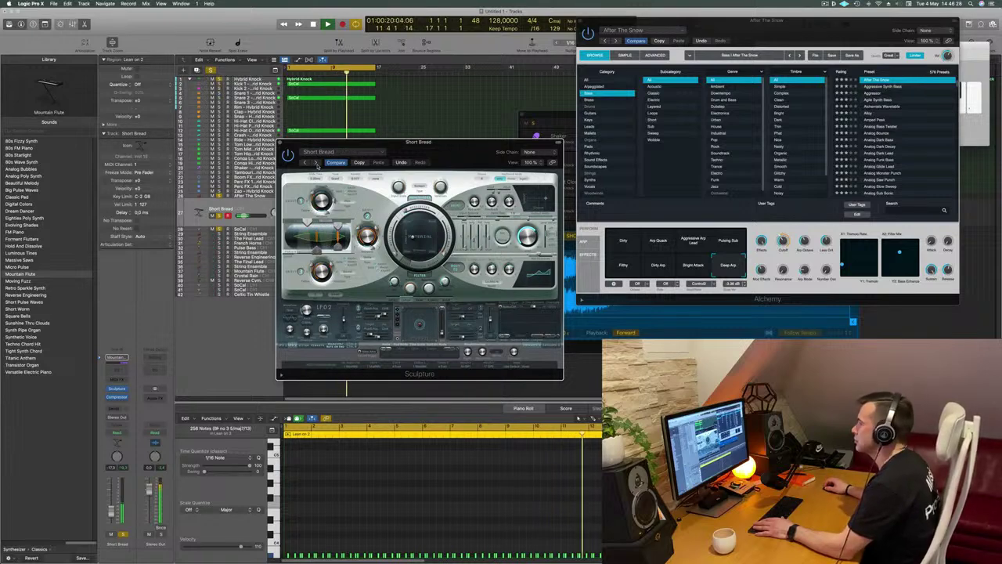
pyautogui.click(316, 163)
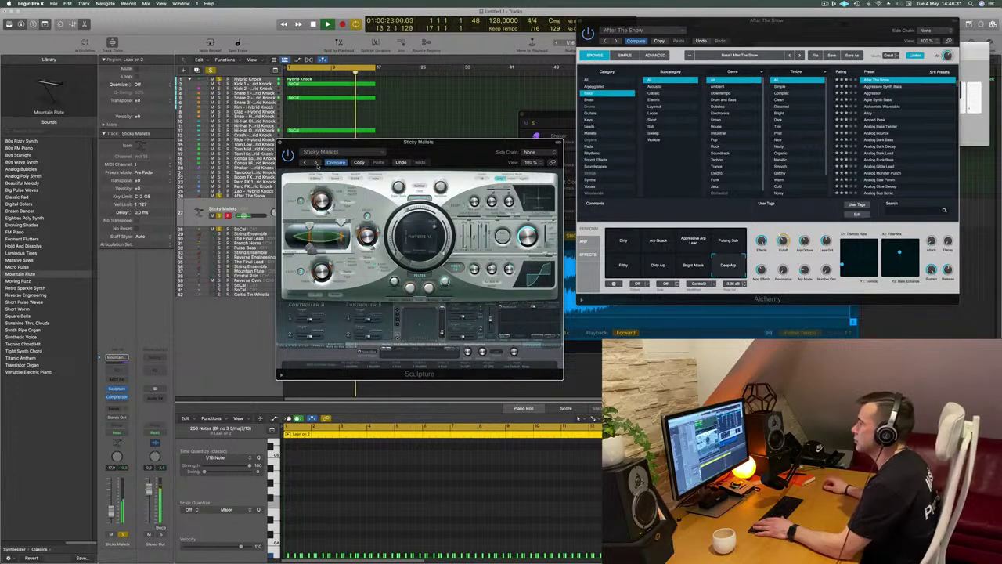
pyautogui.click(316, 163)
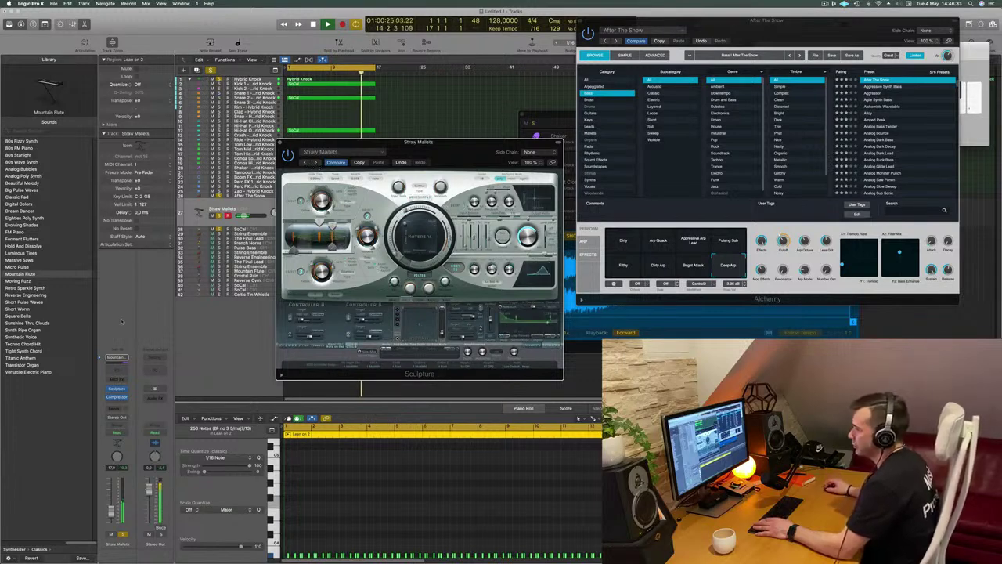
pyautogui.press('Return')
# Send the Sticky Mallets track to Bus 4 and insert a SilverVerb reverb on Aux 4
pyautogui.click(115, 408)
pyautogui.moveTo(124, 420)
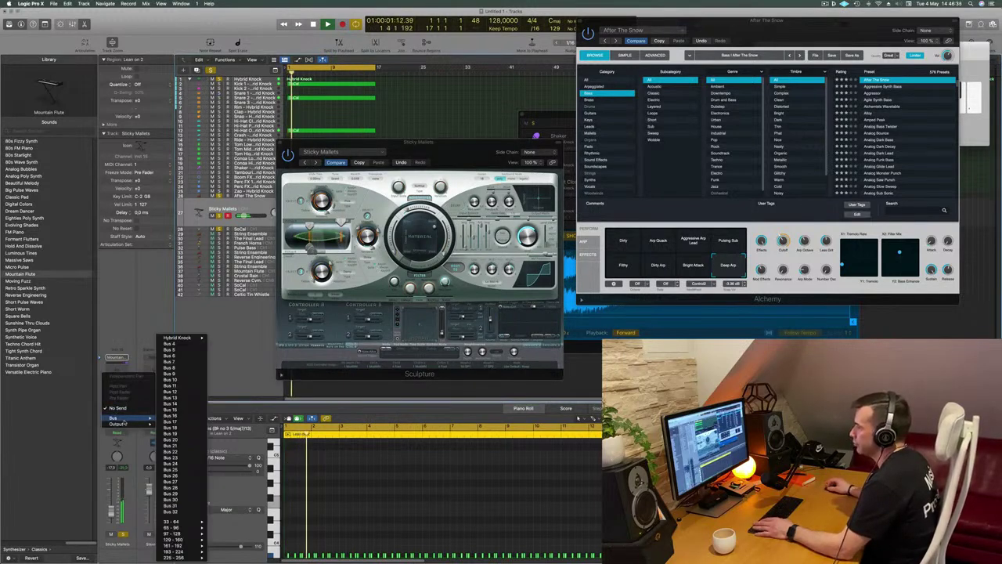
pyautogui.click(169, 343)
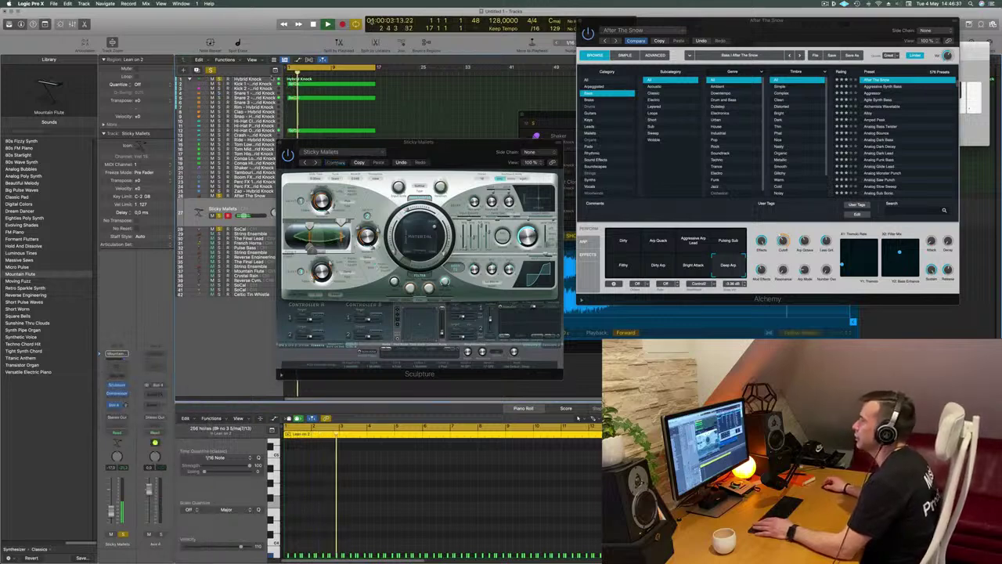
pyautogui.click(154, 391)
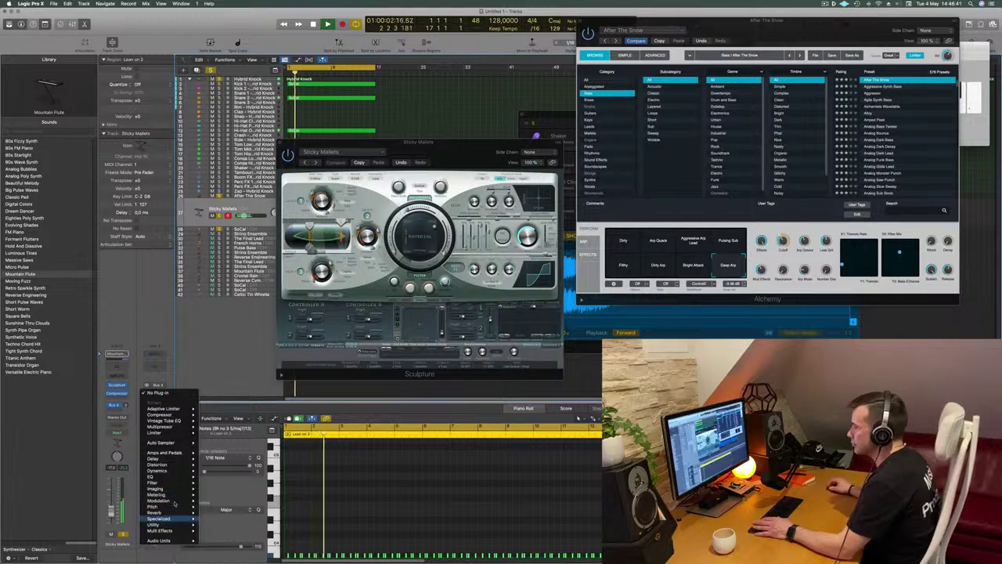
pyautogui.moveTo(168, 512)
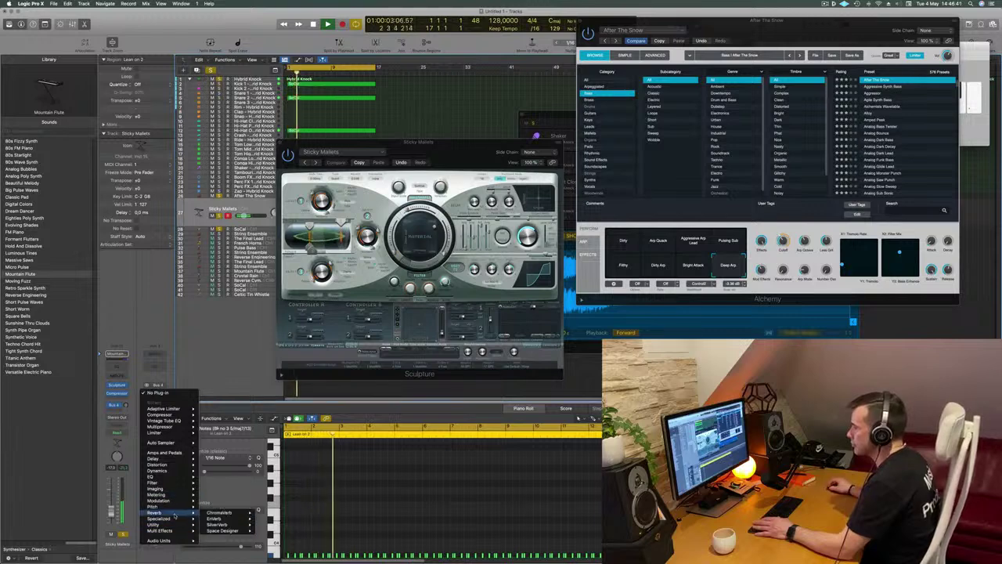
pyautogui.click(223, 524)
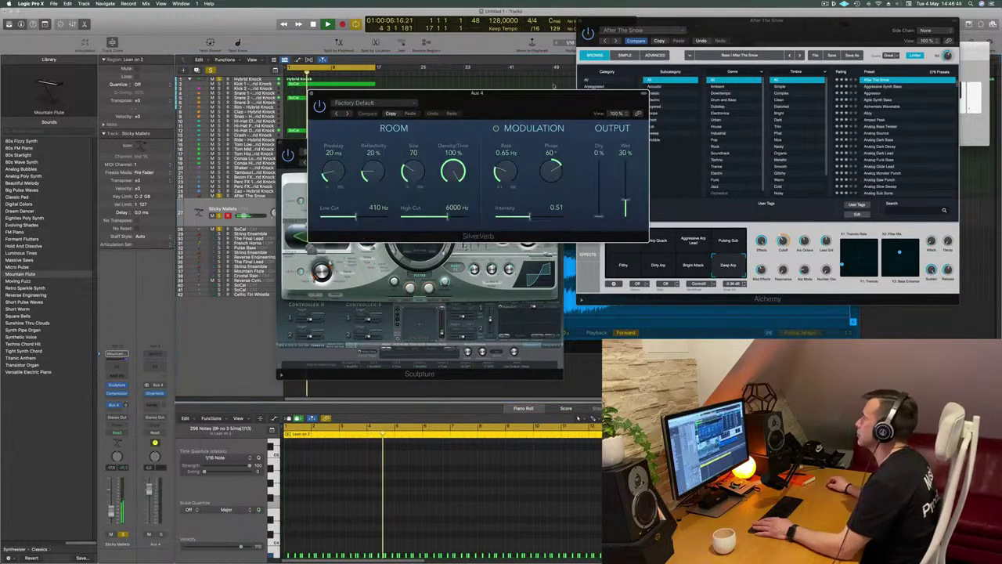
# Load the grandiose preset in SilverVerb and set its Wet output to 100%
pyautogui.click(383, 103)
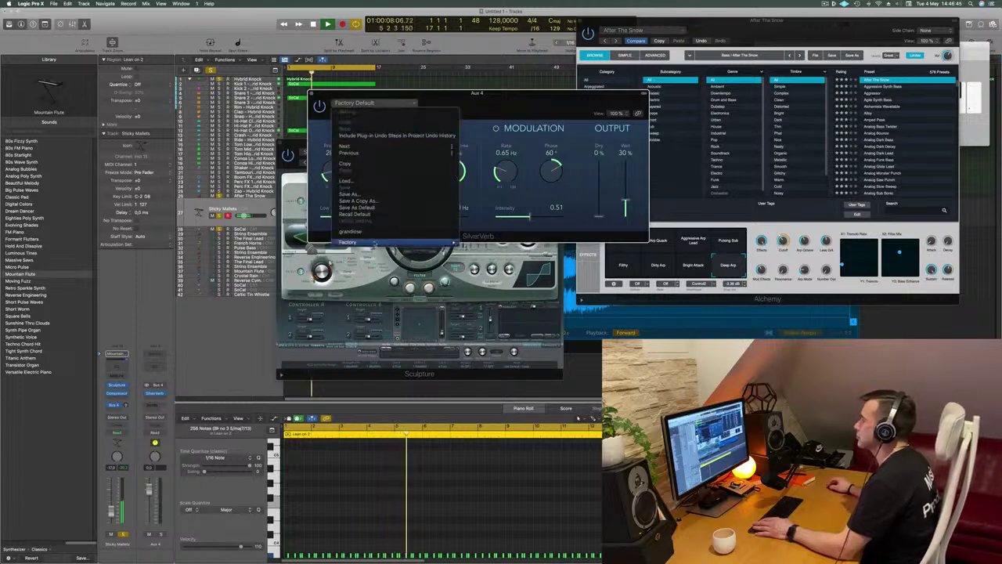
pyautogui.click(376, 235)
pyautogui.moveTo(438, 93); pyautogui.dragTo(358, 92)
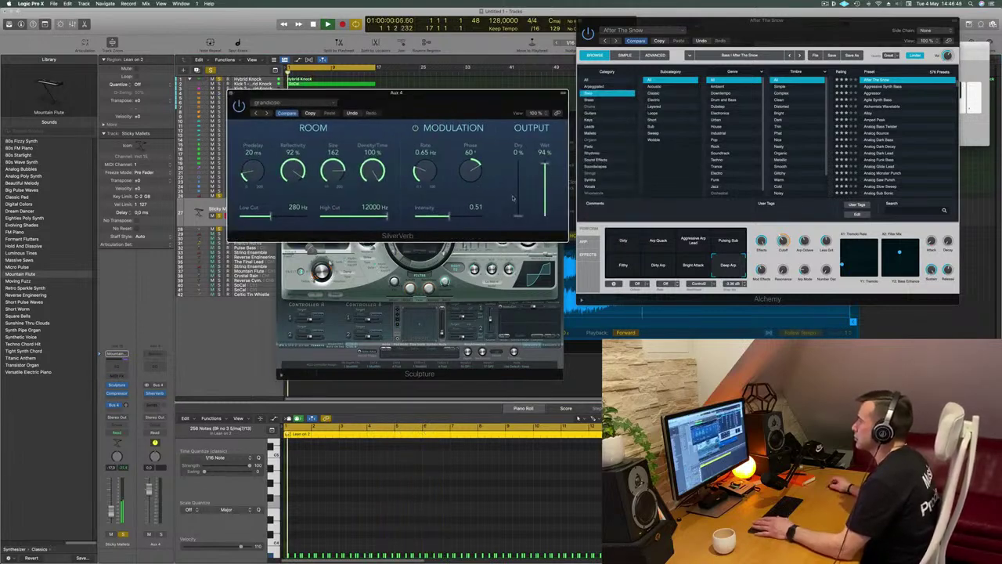
pyautogui.press('space')
pyautogui.press('space')
pyautogui.moveTo(545, 166); pyautogui.dragTo(545, 160)
pyautogui.press('space')
pyautogui.press('space')
# Raise the track's Bus 4 send level, move the SilverVerb window clear of Sculpture and restart playback
pyautogui.moveTo(126, 409); pyautogui.dragTo(127, 405)
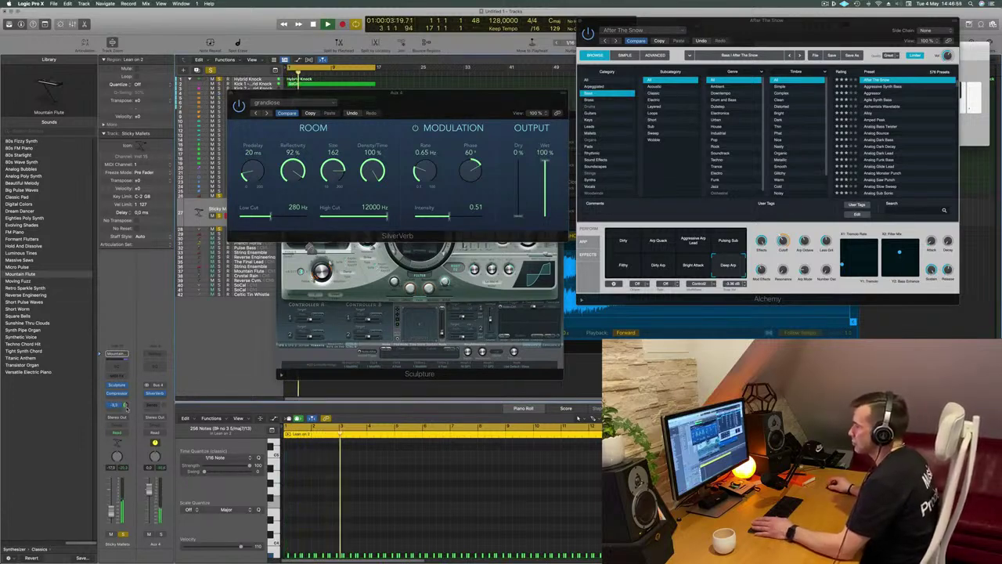
pyautogui.moveTo(477, 93); pyautogui.dragTo(870, 106)
pyautogui.press('space')
pyautogui.press('space')
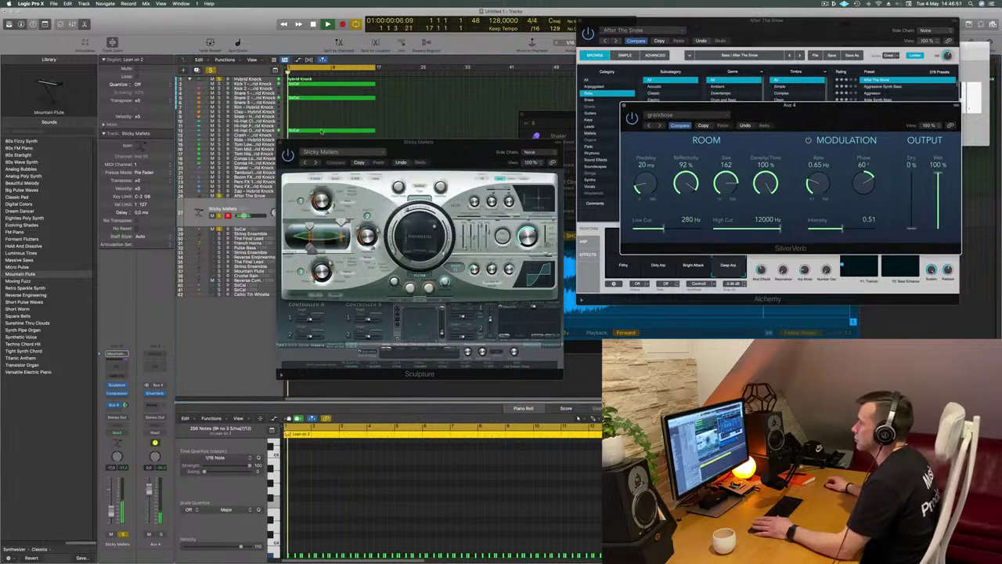
# Audition the Sculpture presets with reverb from Straw Mallets and Xylophone through Airy Lead and Desert Nights to Mountain Flute
pyautogui.click(315, 162)
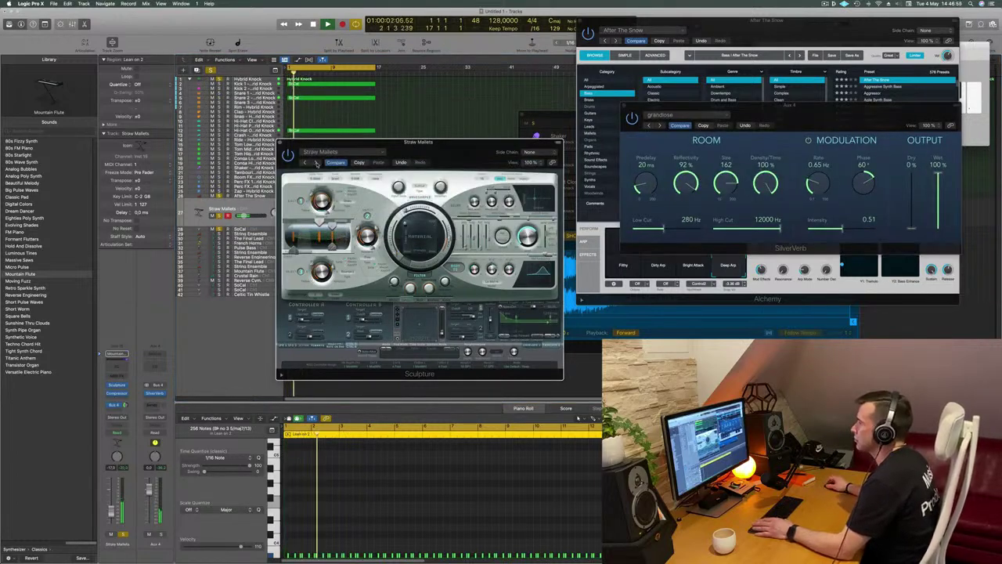
pyautogui.click(316, 162)
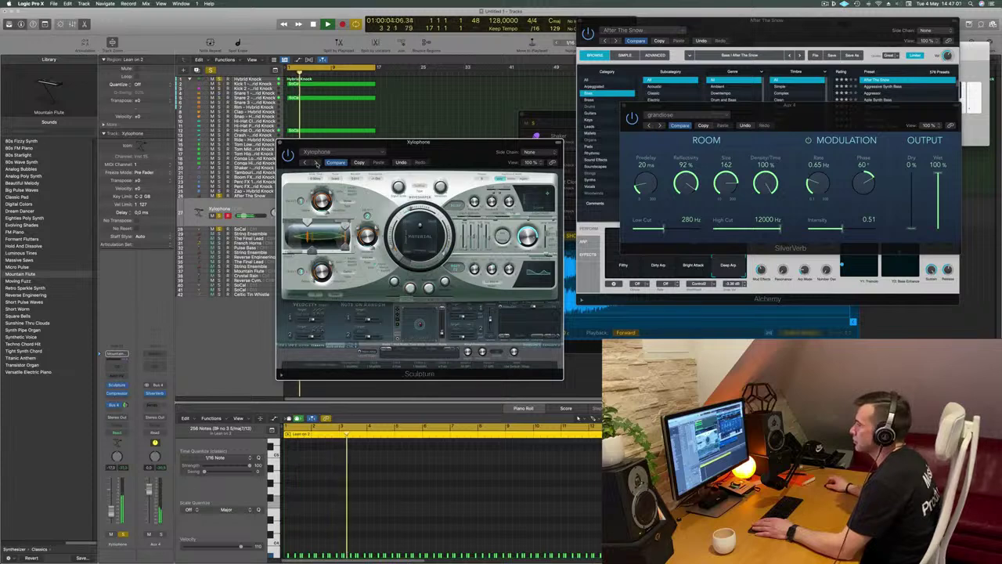
pyautogui.moveTo(419, 142)
pyautogui.mouseDown()
pyautogui.moveTo(514, 161)
pyautogui.moveTo(470, 192)
pyautogui.moveTo(459, 171)
pyautogui.mouseUp()
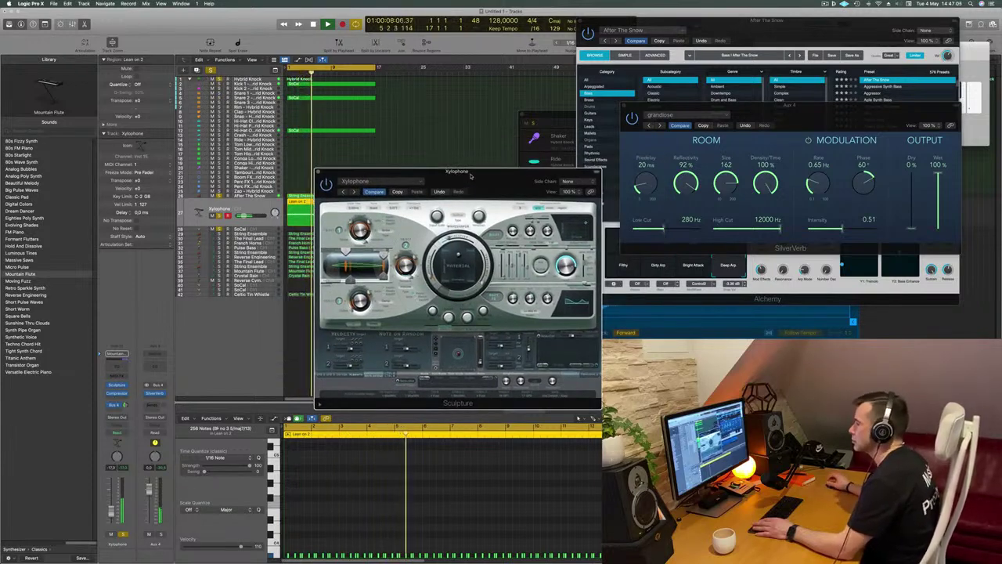
pyautogui.click(354, 191)
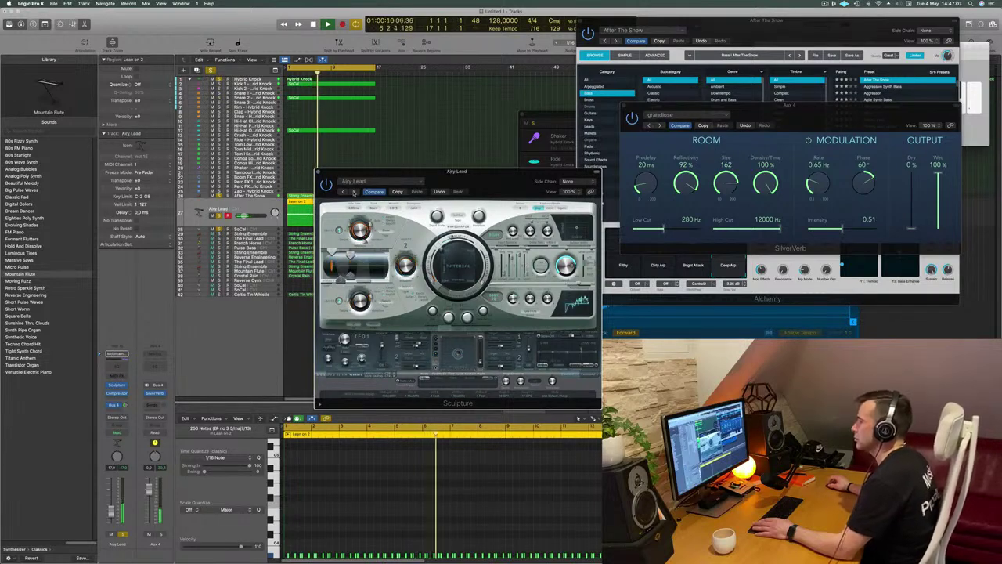
pyautogui.click(354, 193)
pyautogui.click(354, 193)
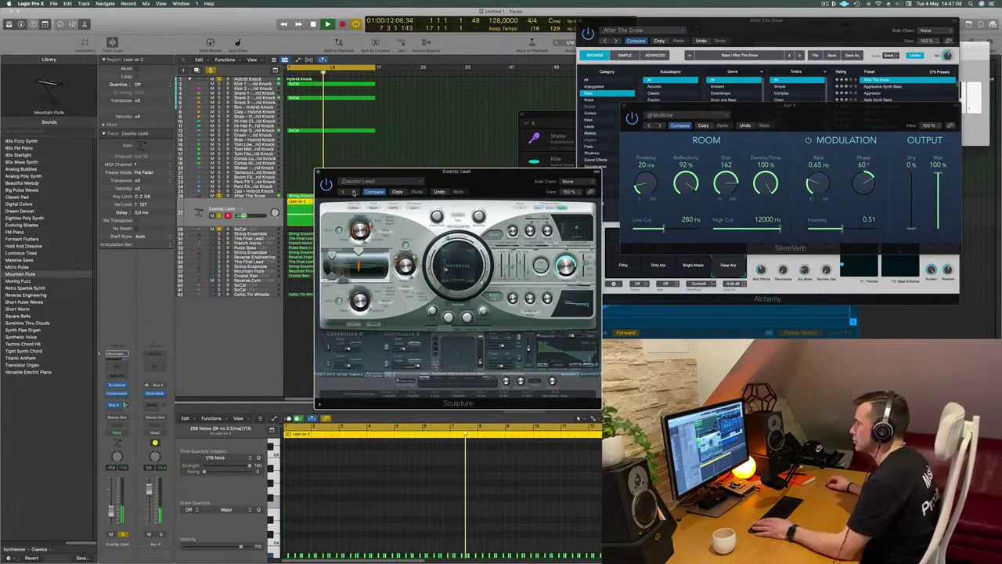
pyautogui.click(354, 193)
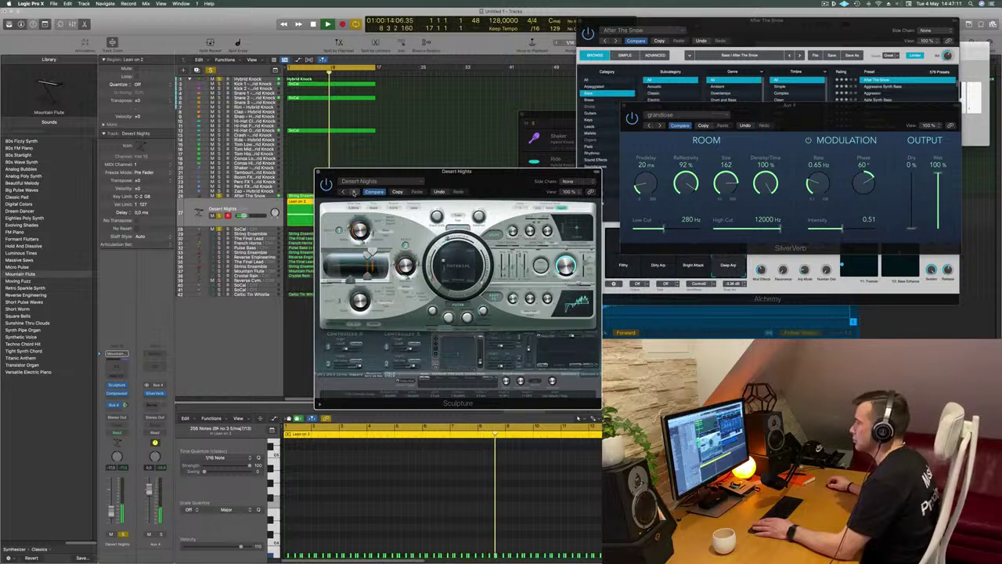
pyautogui.click(354, 192)
pyautogui.moveTo(419, 180); pyautogui.dragTo(382, 177)
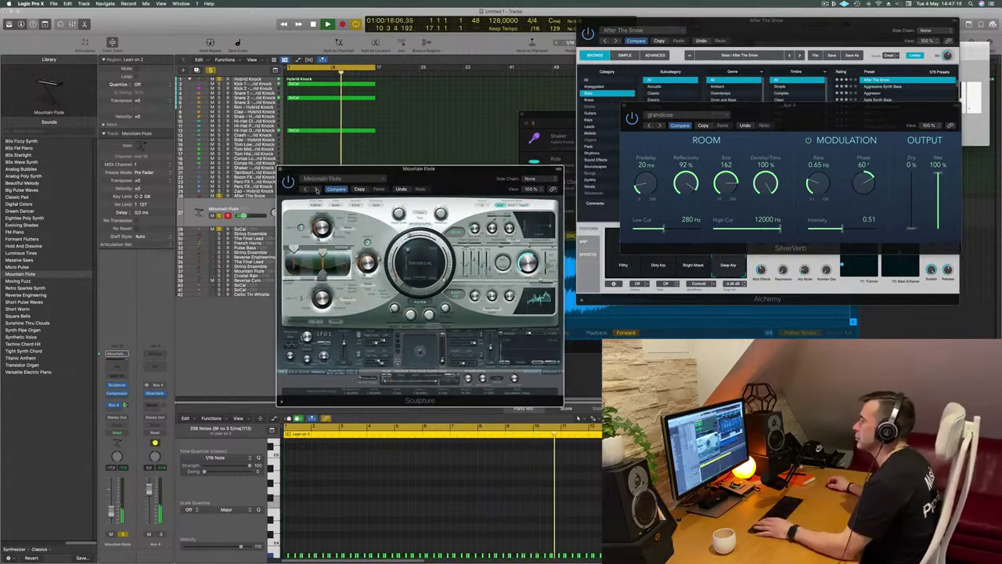
# Step forward through the Sculpture presets past Pipe Dream, Twisted Oboe and Acoustic Harp to Ambience Pluck
pyautogui.click(316, 191)
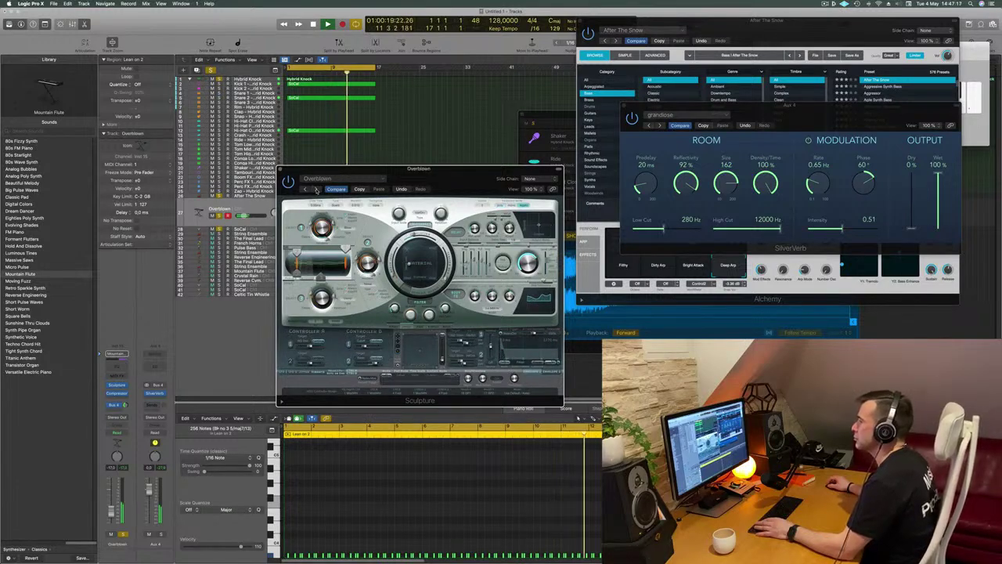
pyautogui.click(317, 190)
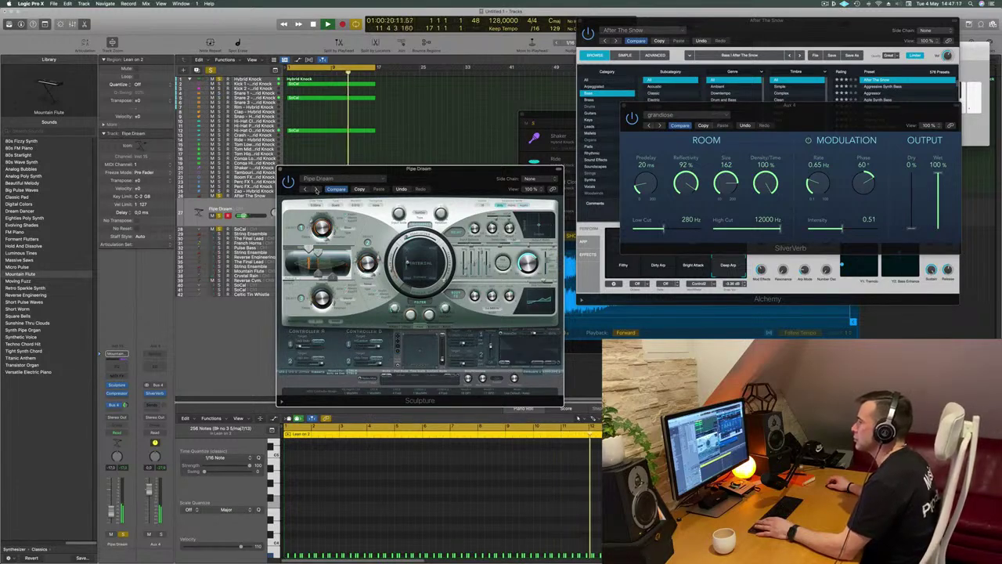
pyautogui.click(317, 190)
pyautogui.click(316, 190)
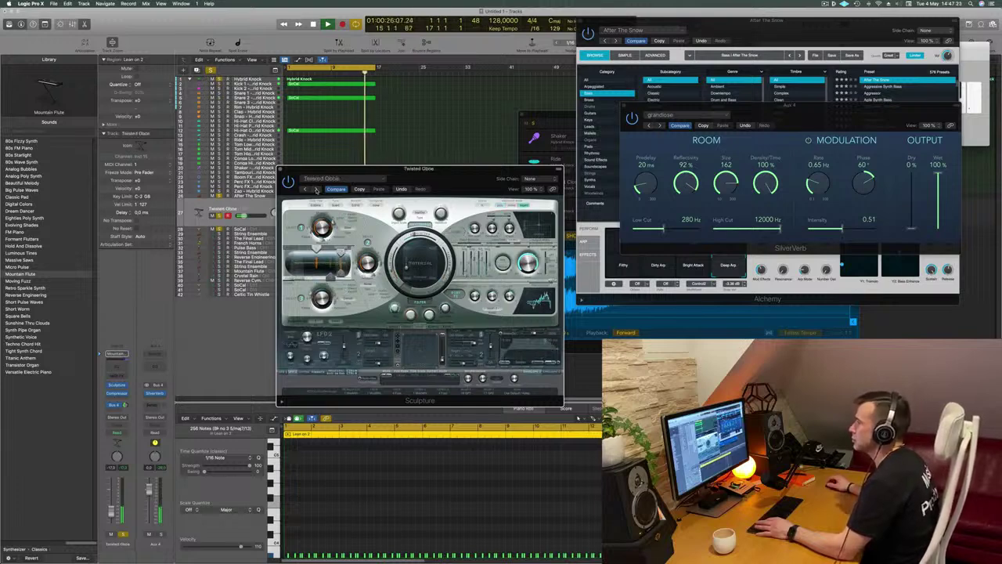
pyautogui.click(314, 190)
pyautogui.click(314, 191)
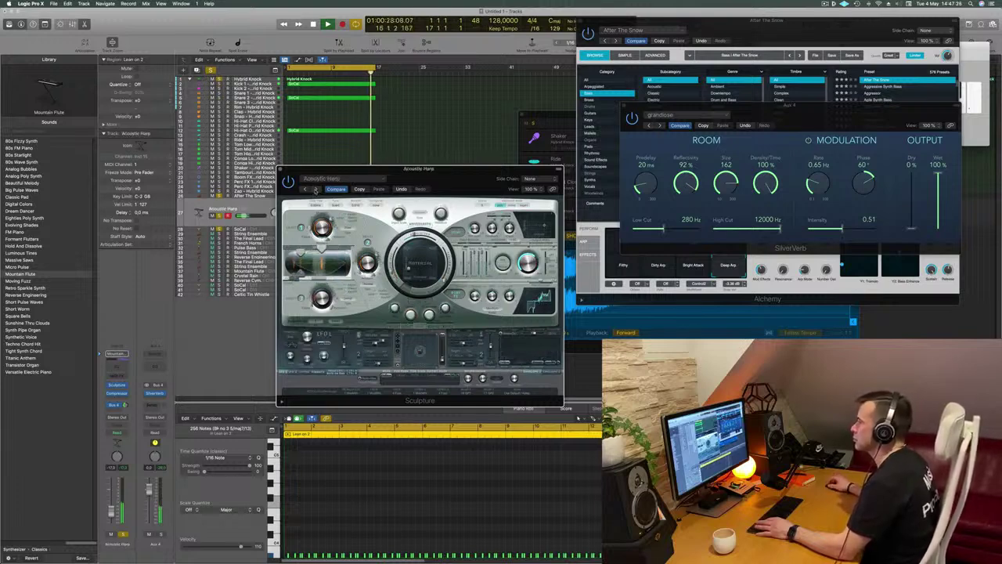
pyautogui.click(316, 191)
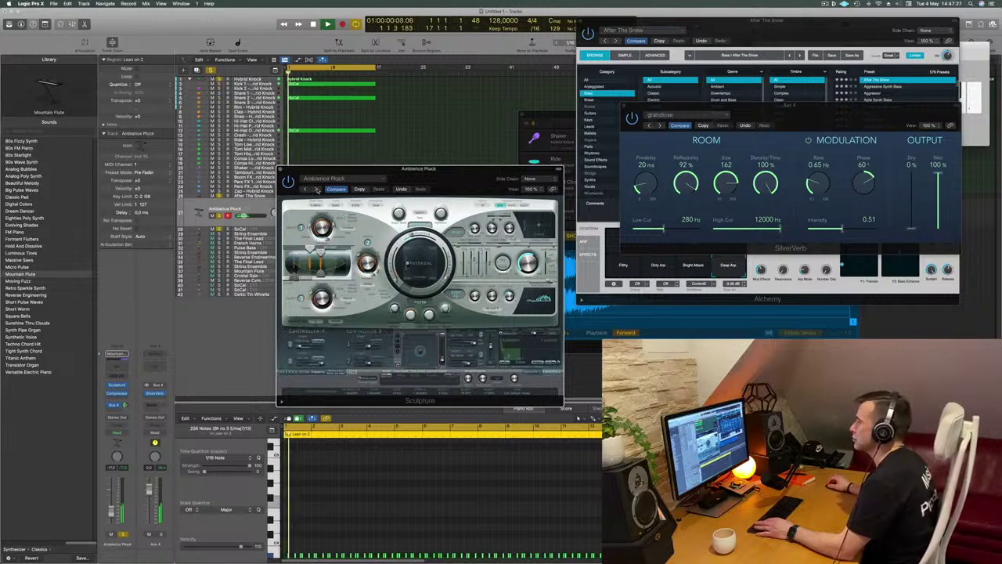
# Raise the Ambience Pluck track's volume slightly and switch Sculpture to the Bombay Pluck preset
pyautogui.moveTo(458, 177); pyautogui.dragTo(570, 136)
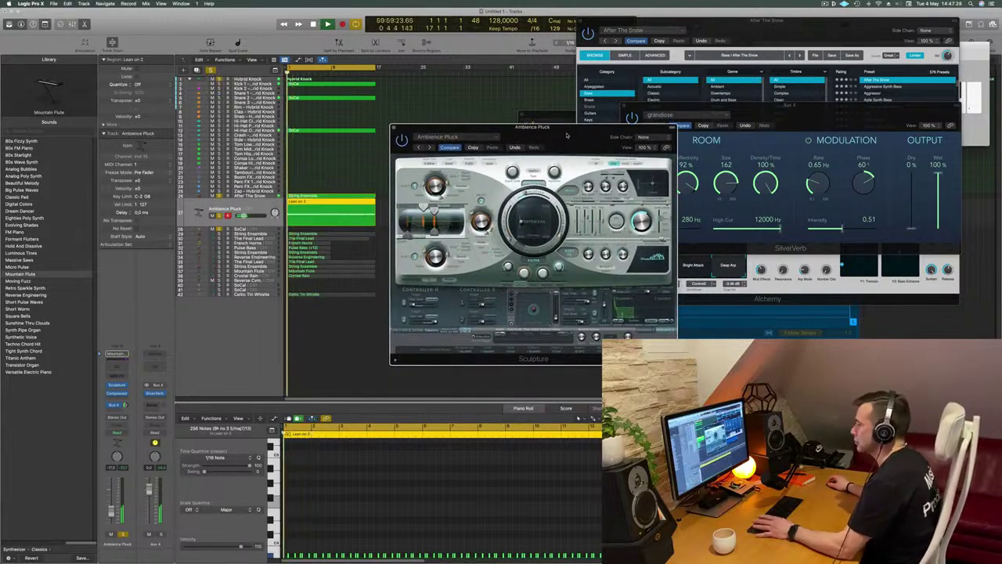
pyautogui.moveTo(111, 513); pyautogui.dragTo(112, 509)
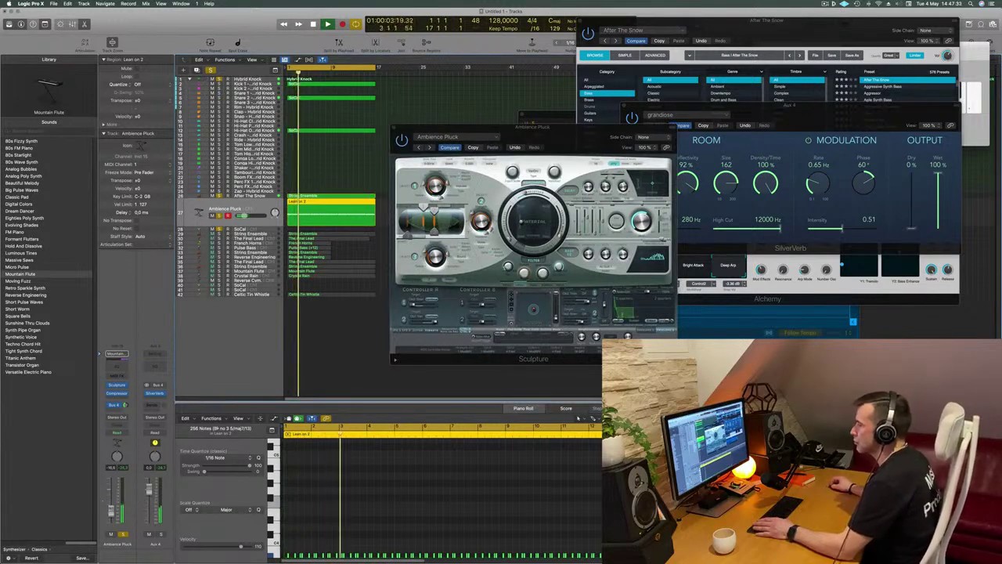
pyautogui.moveTo(392, 138); pyautogui.dragTo(352, 152)
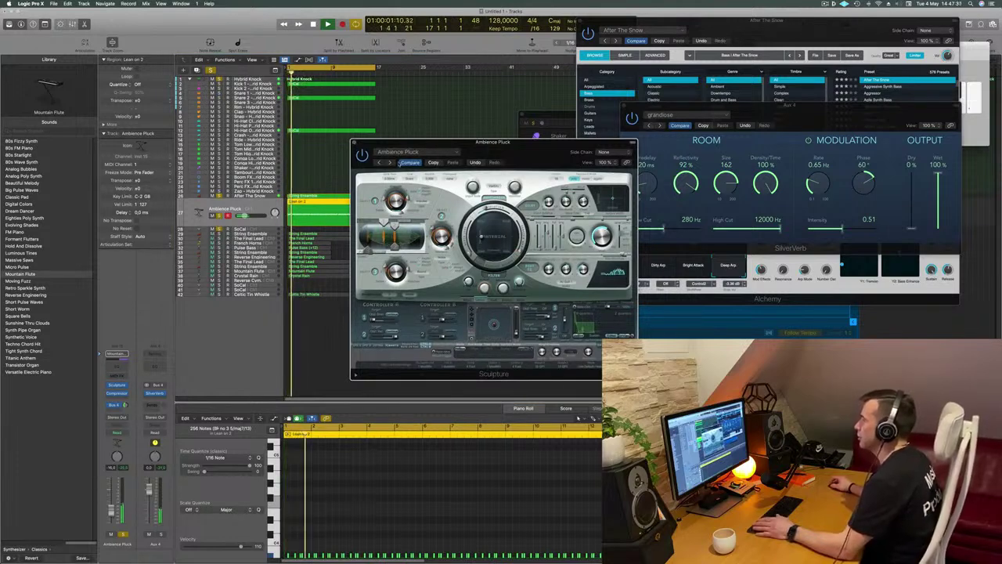
pyautogui.click(390, 162)
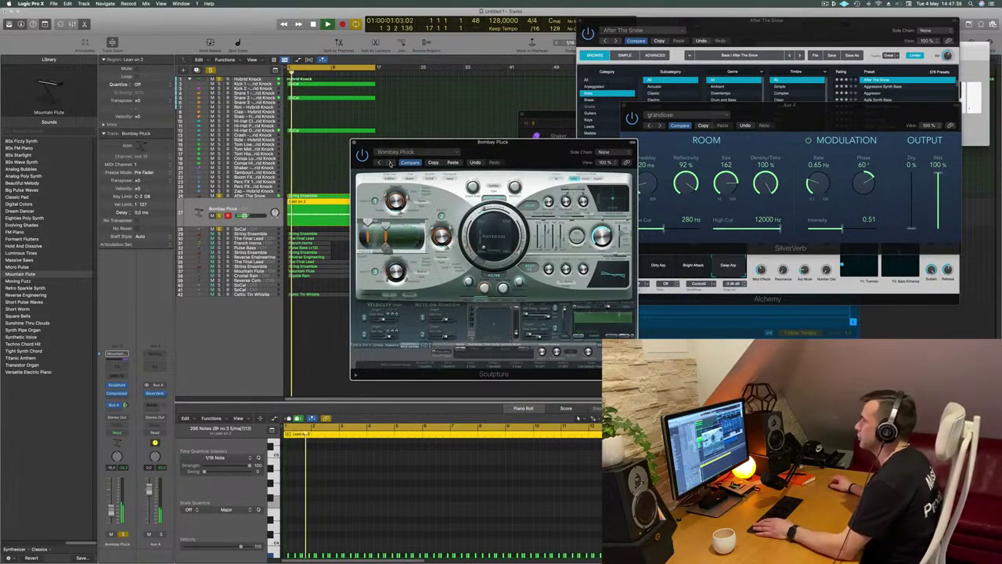
# Step forward through the Sculpture presets from Buzzy Picking past Funky Lick Stratocaster, La Mediterranee and Loose Strings to Namaste
pyautogui.click(390, 162)
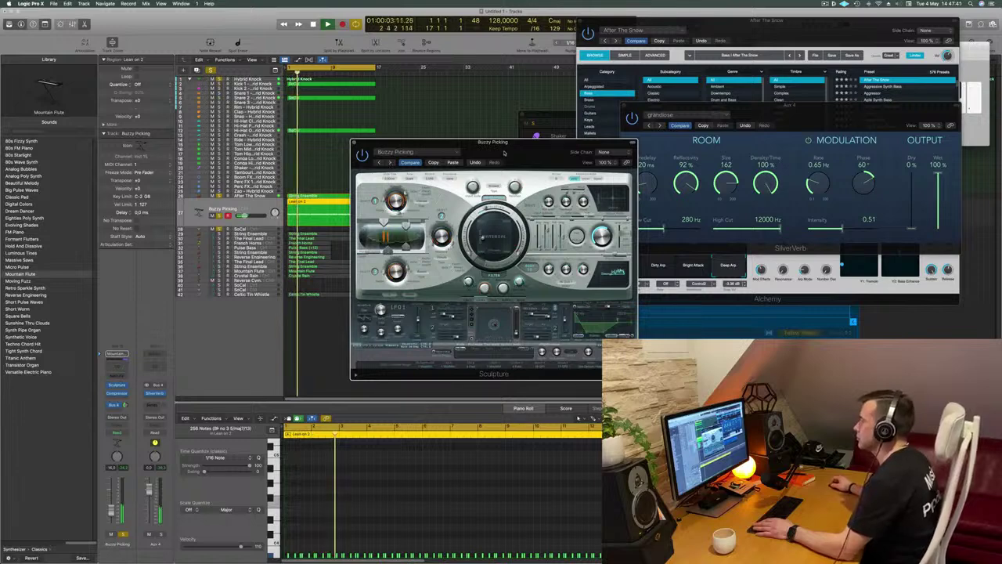
pyautogui.moveTo(502, 153); pyautogui.dragTo(499, 152)
pyautogui.click(212, 357)
pyautogui.click(389, 163)
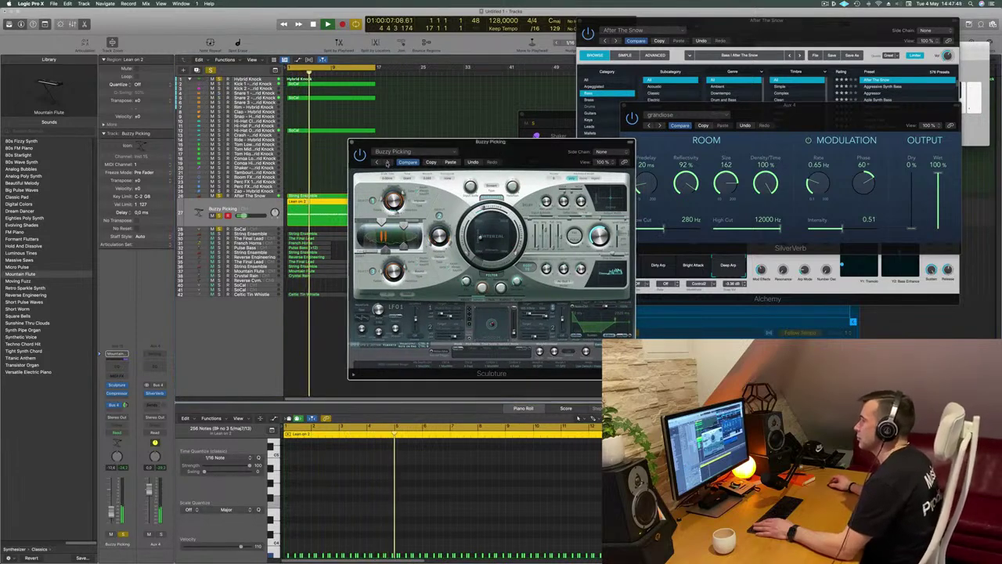
pyautogui.click(387, 163)
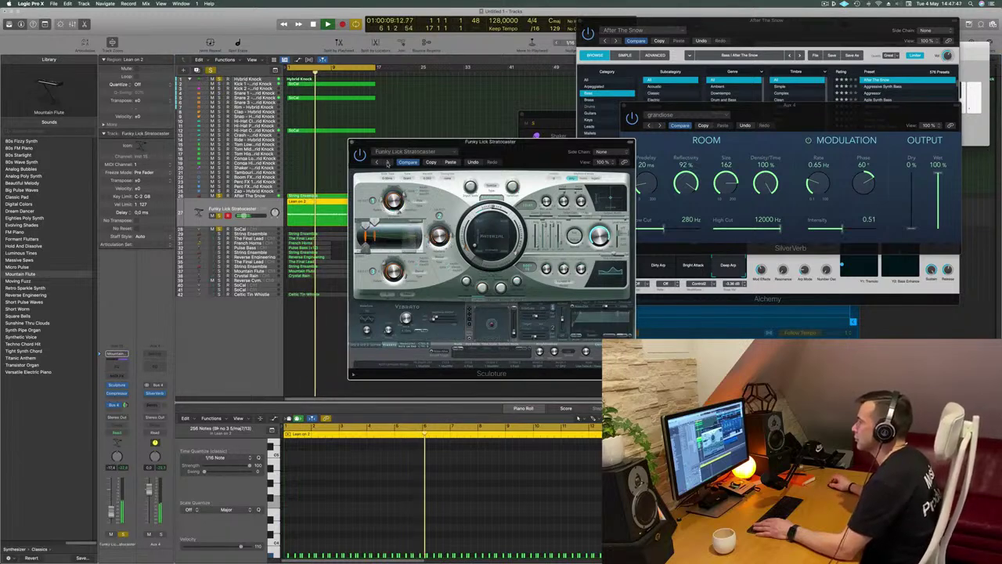
pyautogui.click(387, 163)
pyautogui.click(388, 163)
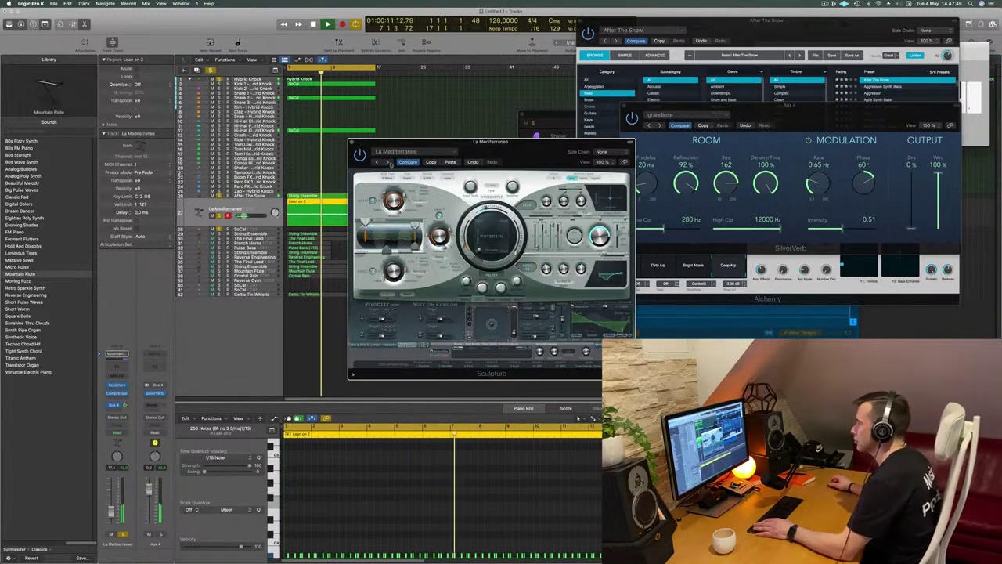
pyautogui.click(387, 163)
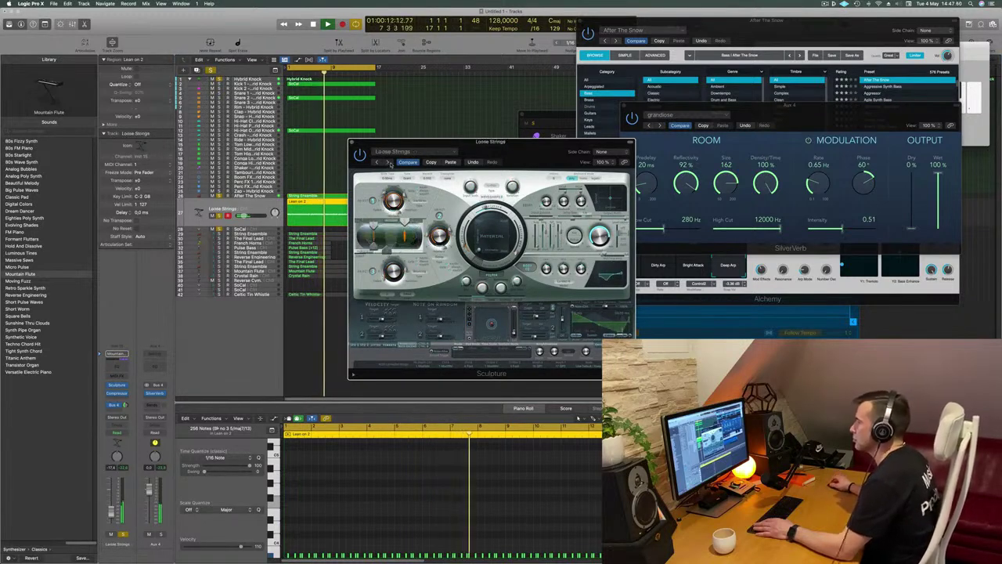
pyautogui.click(388, 163)
# Move the Sculpture window slightly higher and fine-tune the Namaste track's volume during playback
pyautogui.moveTo(525, 145)
pyautogui.mouseDown()
pyautogui.moveTo(507, 126)
pyautogui.moveTo(525, 123)
pyautogui.mouseUp()
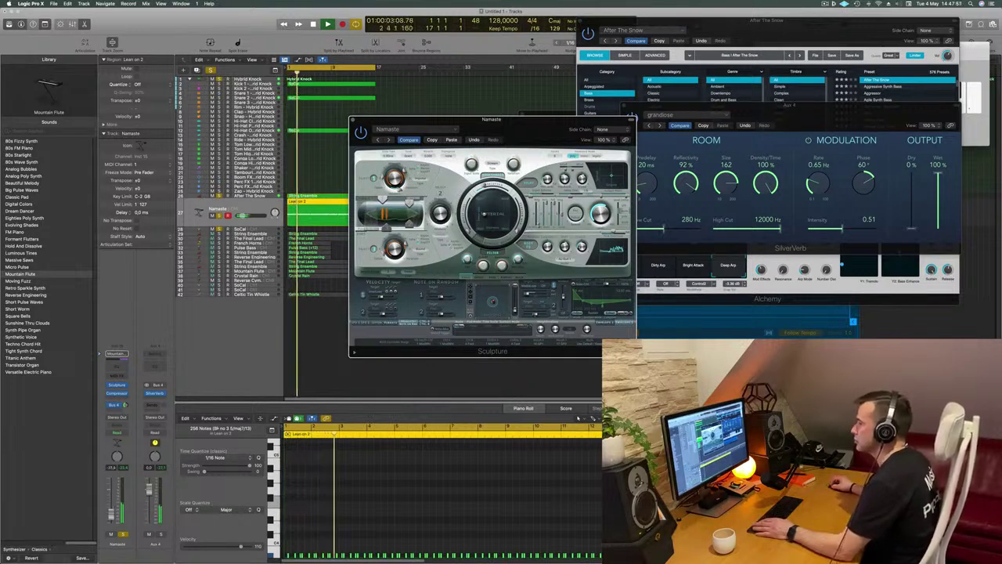
pyautogui.click(111, 516)
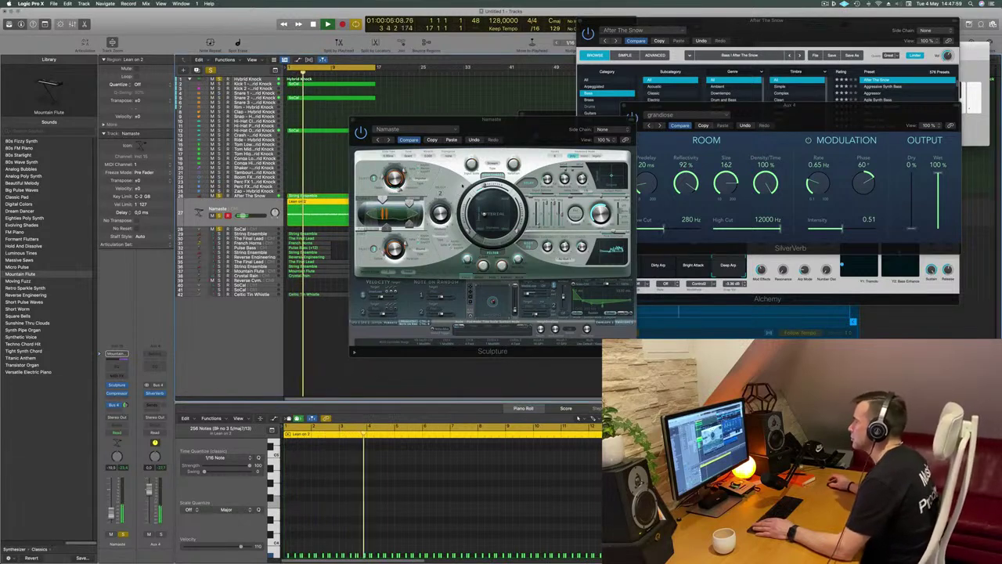
pyautogui.click(487, 265)
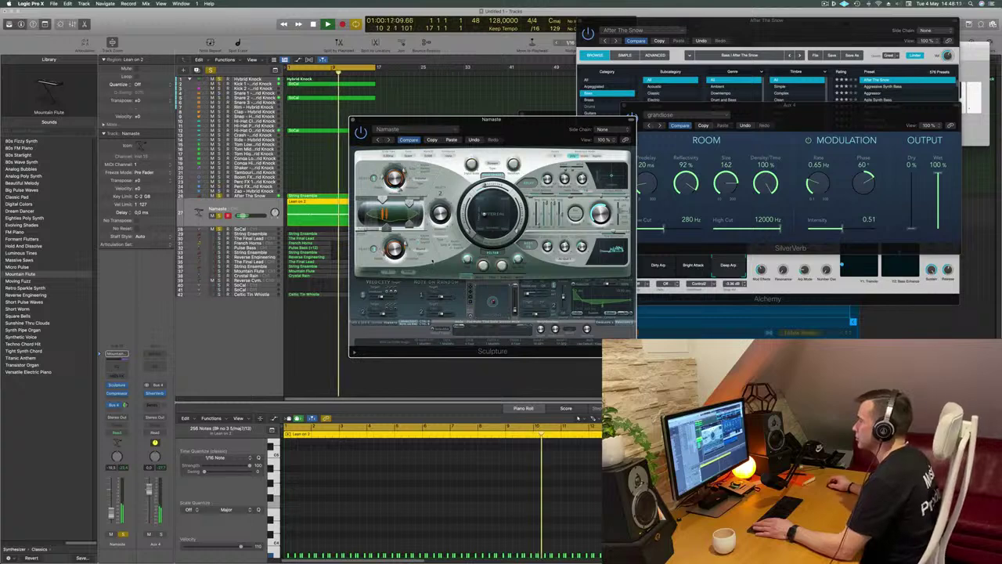
# Add a Channel EQ to the Namaste track with a high-cut filter at 9000 Hz and a 48 dB/Oct slope
pyautogui.click(116, 366)
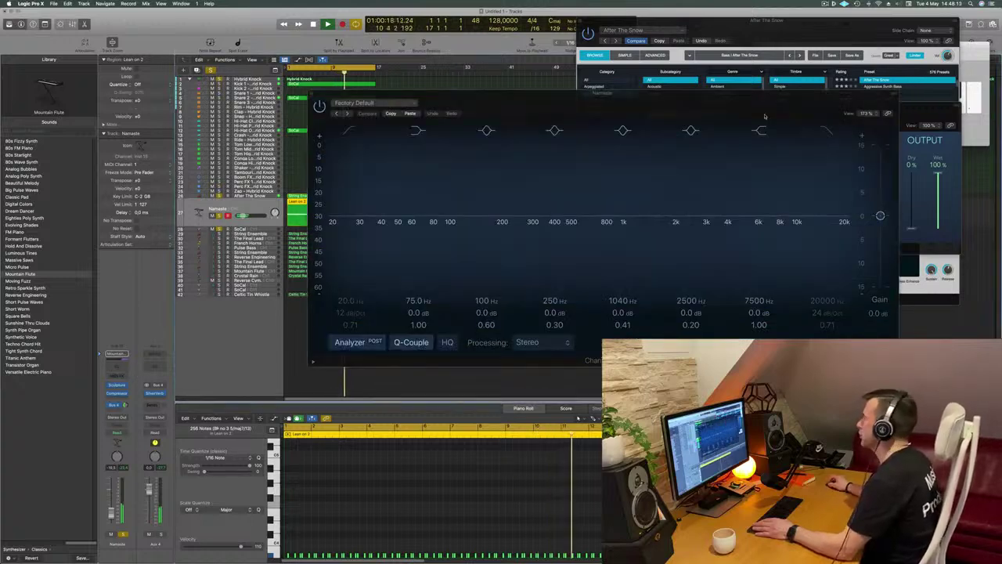
pyautogui.click(828, 131)
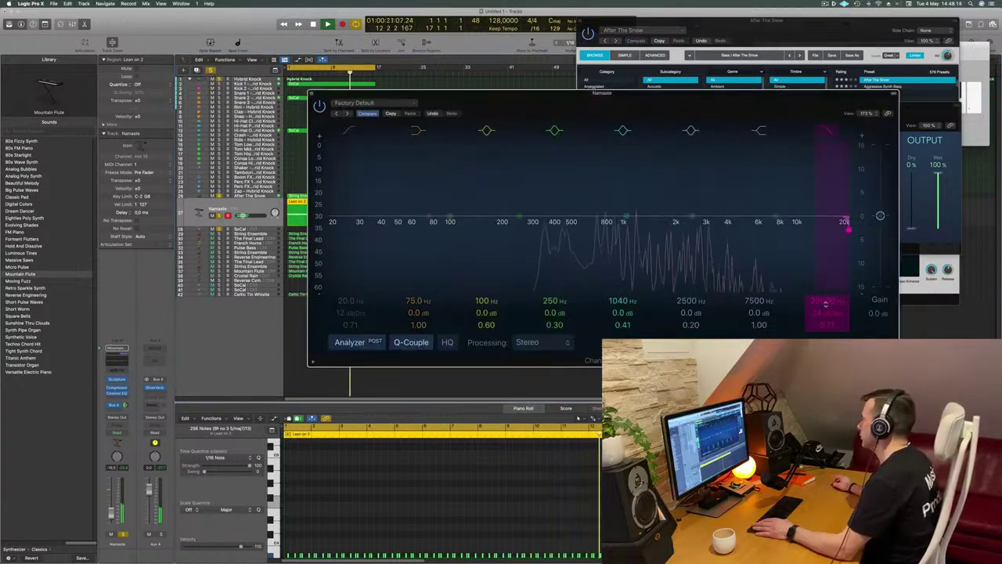
pyautogui.moveTo(830, 300); pyautogui.dragTo(830, 345)
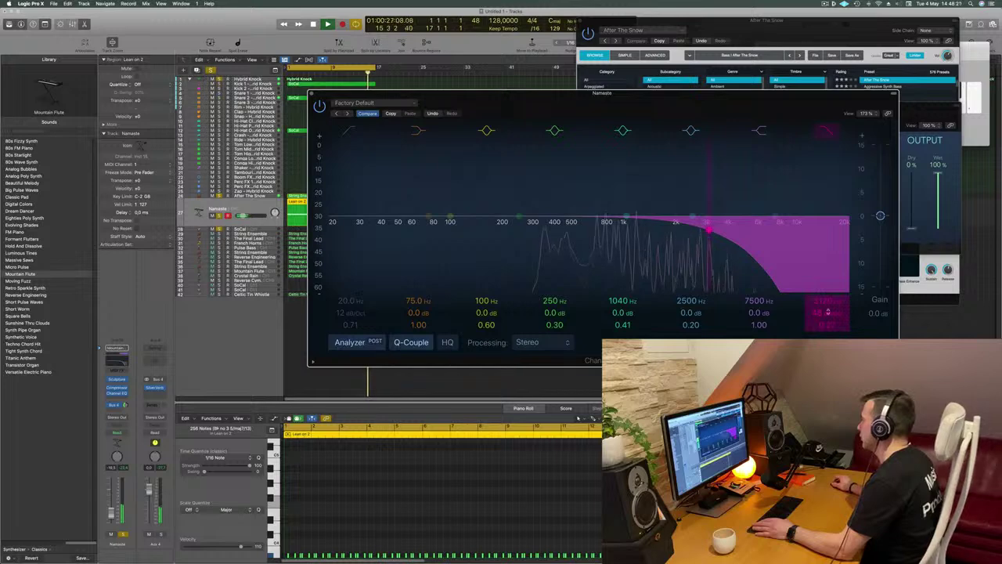
pyautogui.moveTo(828, 301); pyautogui.dragTo(828, 279)
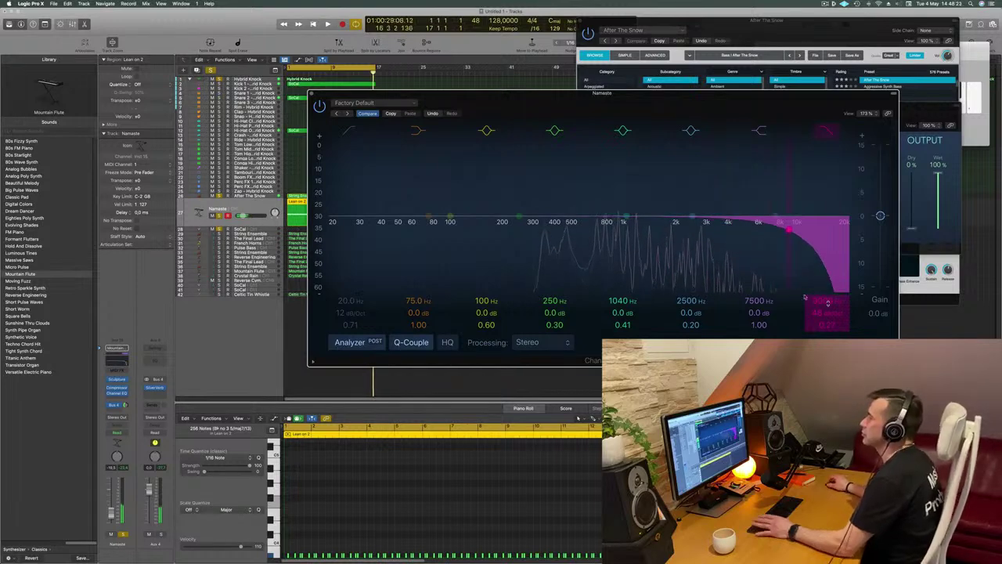
# Close the Channel EQ and Sculpture windows and deselect the Lean on 2 region
pyautogui.moveTo(527, 94); pyautogui.dragTo(573, 92)
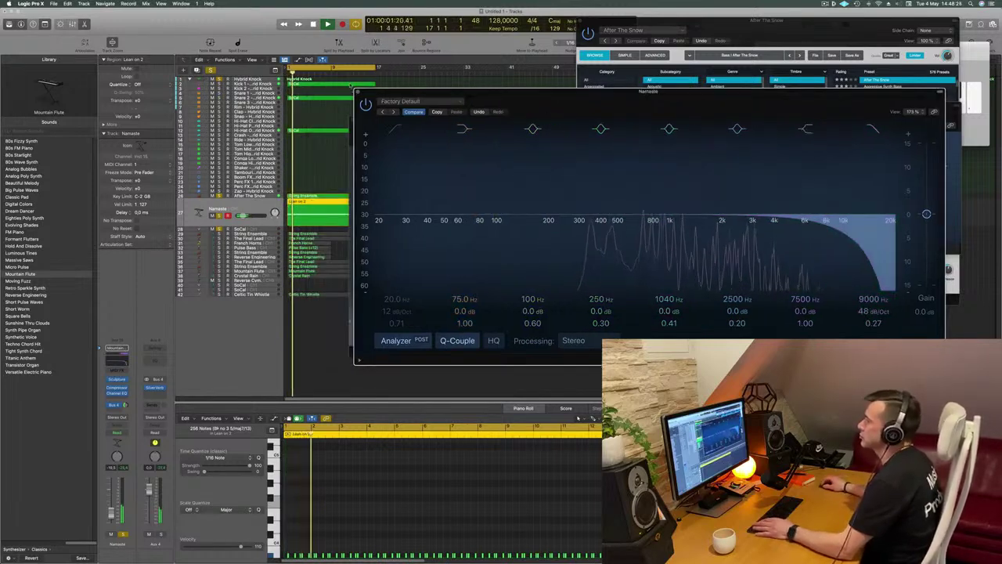
pyautogui.click(357, 92)
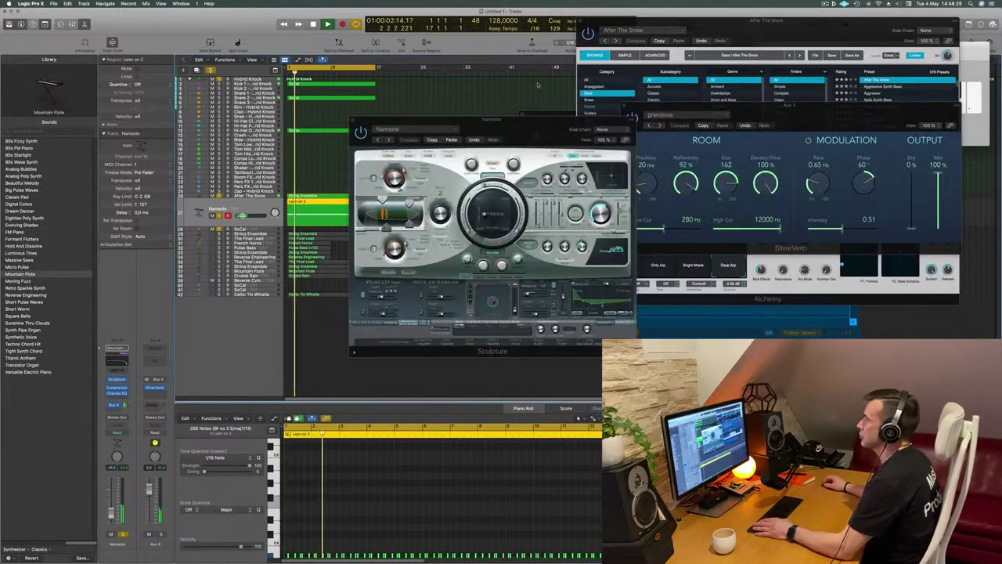
pyautogui.moveTo(351, 124); pyautogui.dragTo(498, 135)
pyautogui.click(500, 130)
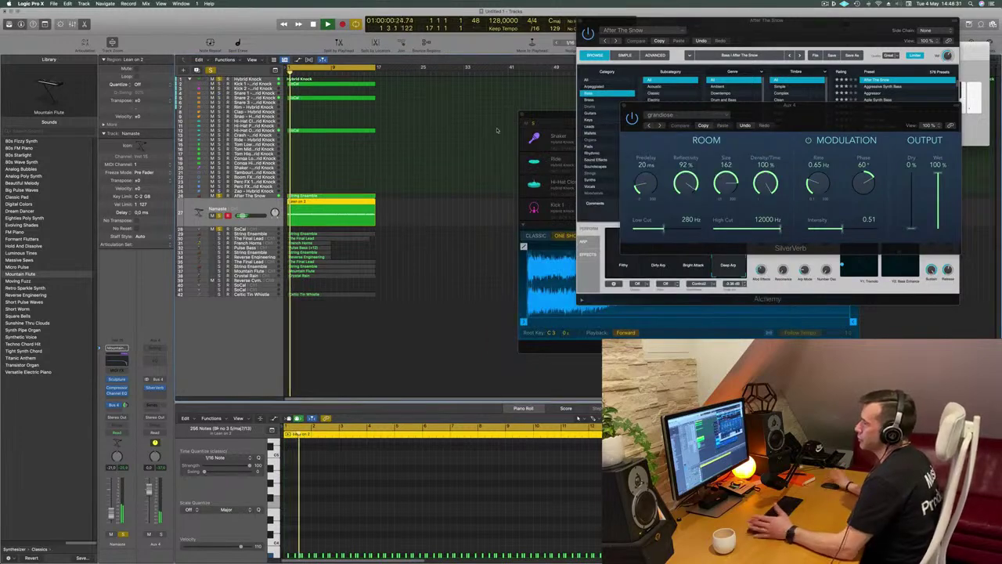
pyautogui.click(457, 213)
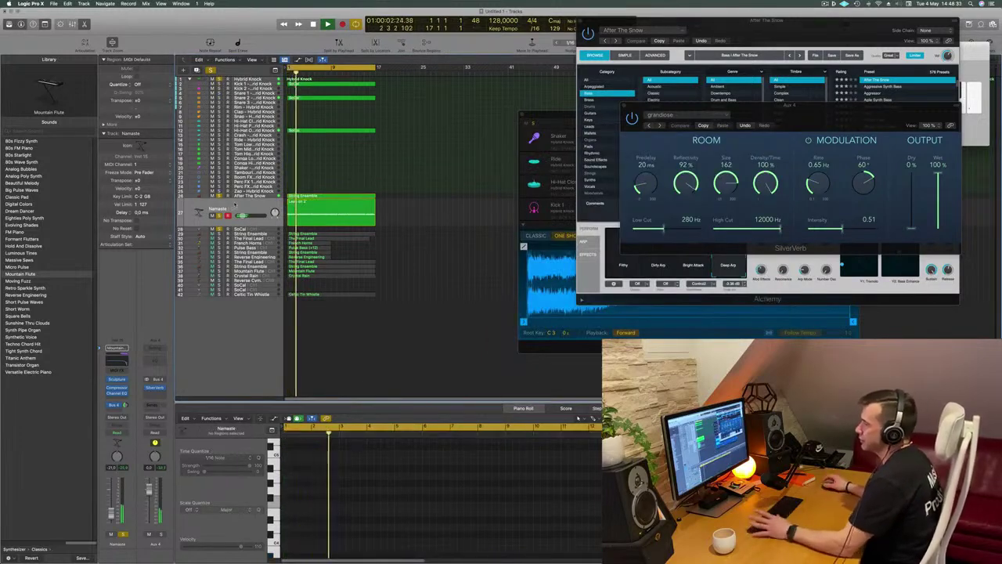
# Check the muted String Ensemble and Celtic Tin Whistle tracks while restarting playback from the beginning
pyautogui.click(246, 235)
pyautogui.press('Return')
pyautogui.click(260, 295)
pyautogui.press('Return')
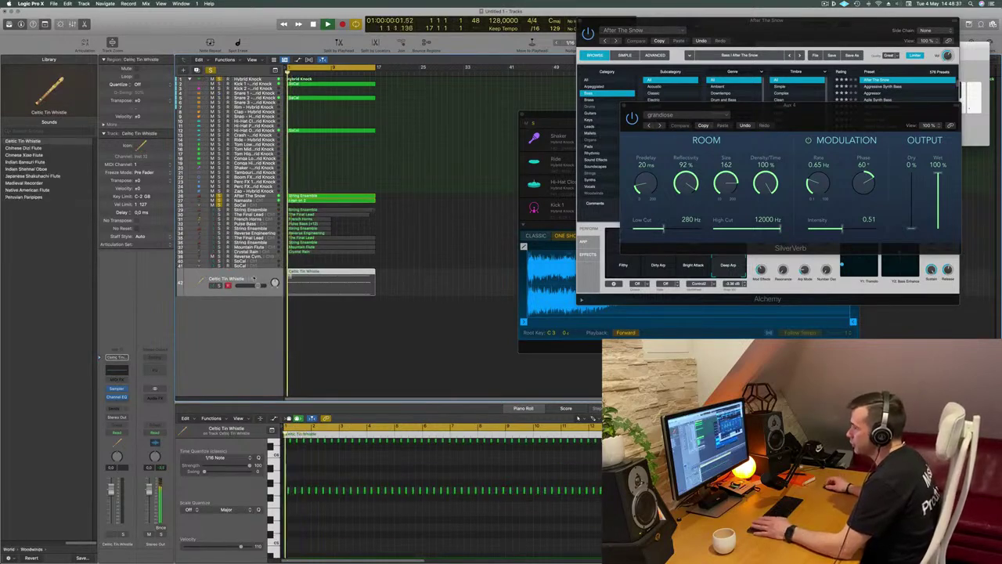
pyautogui.press('Return')
# Select the String Ensemble track below SoCal, lower its volume, solo it and restart playback
pyautogui.click(253, 212)
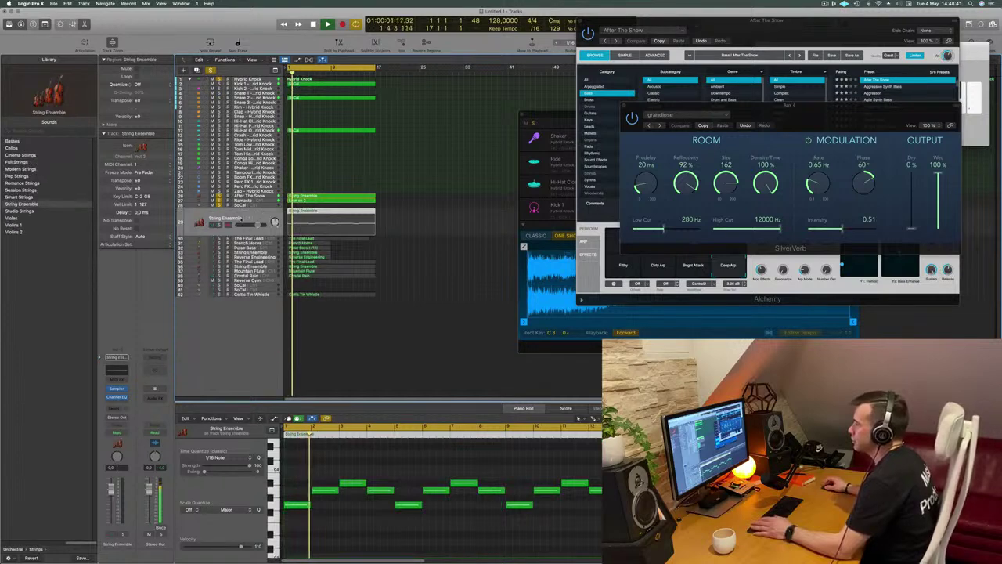
pyautogui.press('Return')
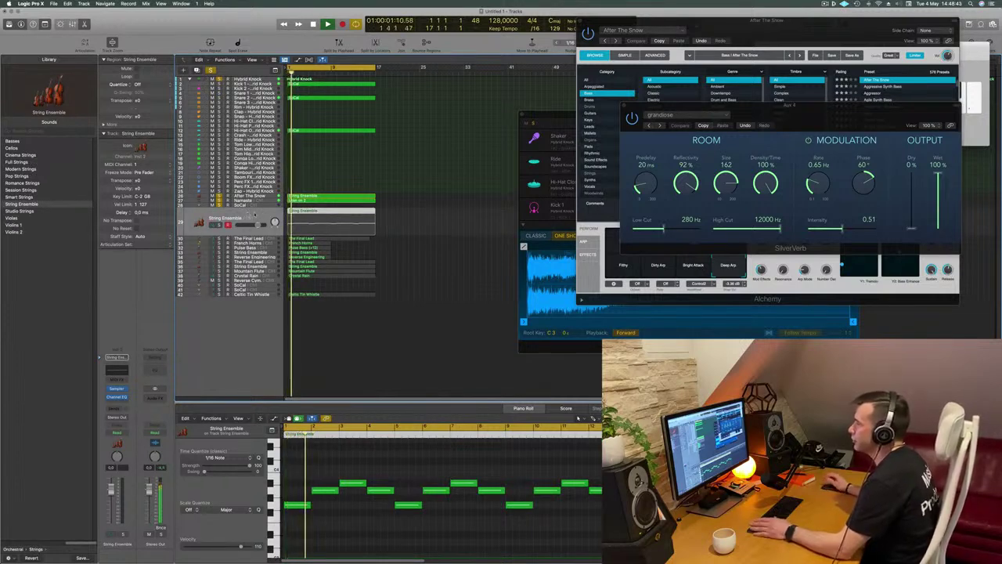
pyautogui.press('Return')
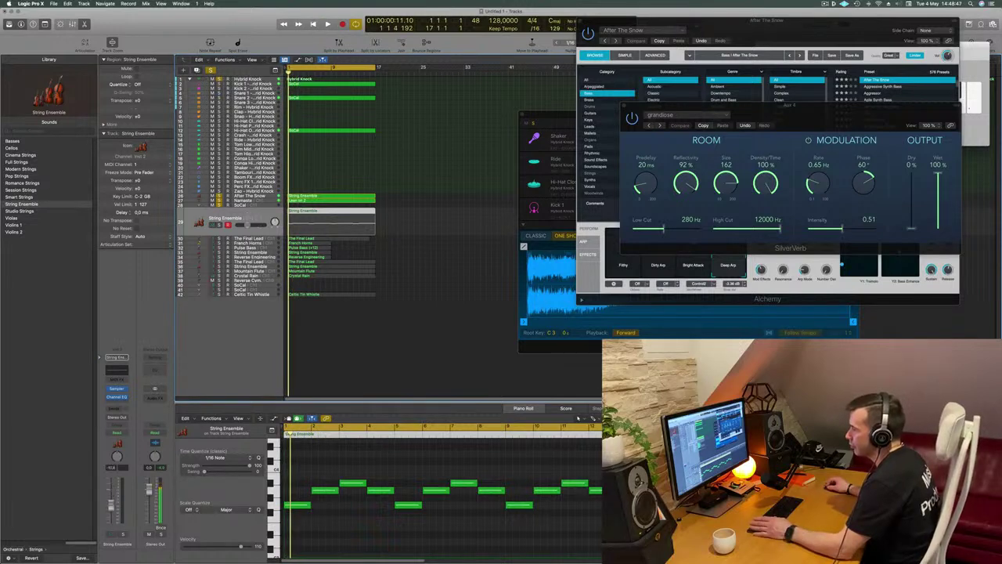
pyautogui.click(122, 535)
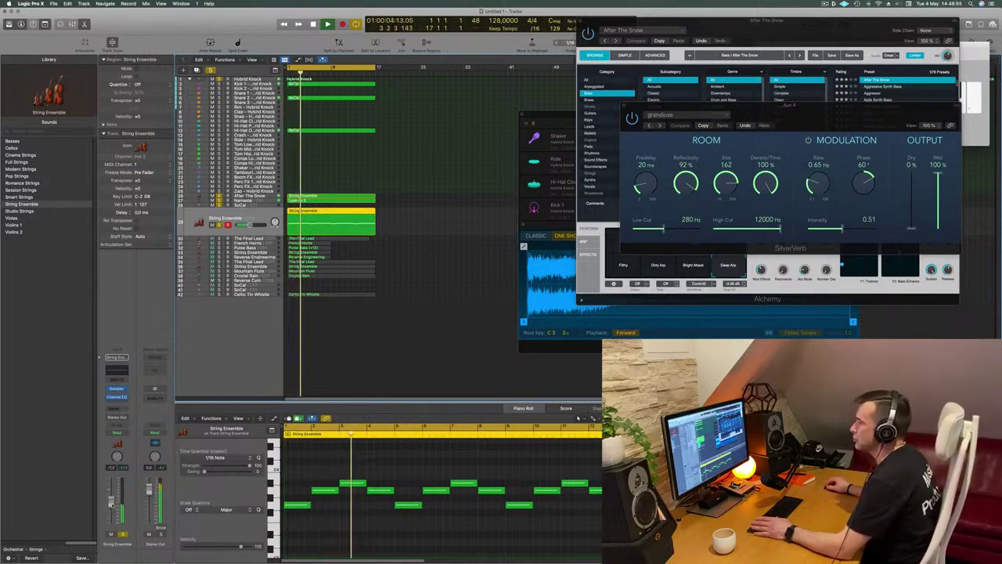
pyautogui.press('Return')
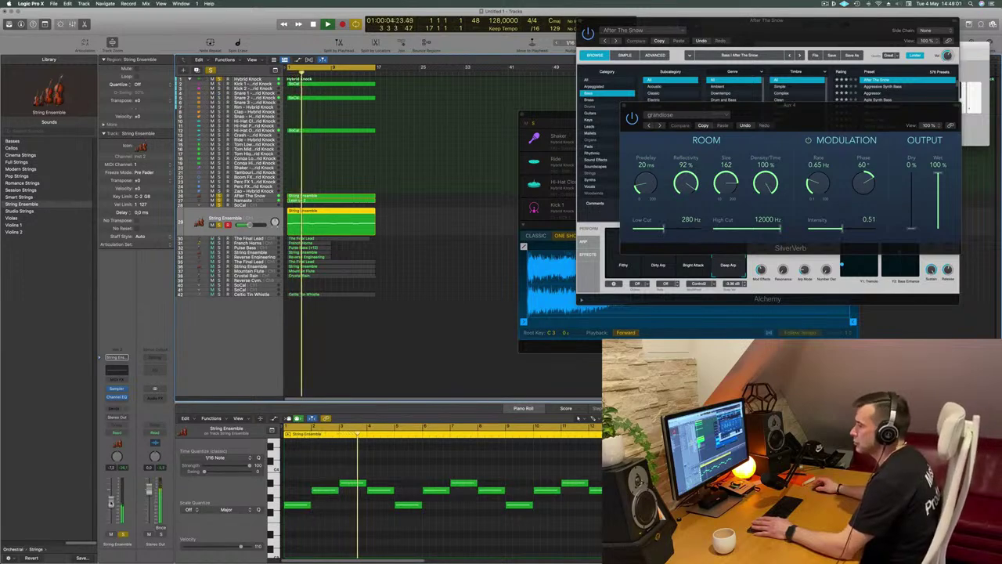
# Add a send from the String Ensemble track to Bus 4 feeding the SilverVerb and raise its level
pyautogui.click(116, 408)
pyautogui.moveTo(135, 418)
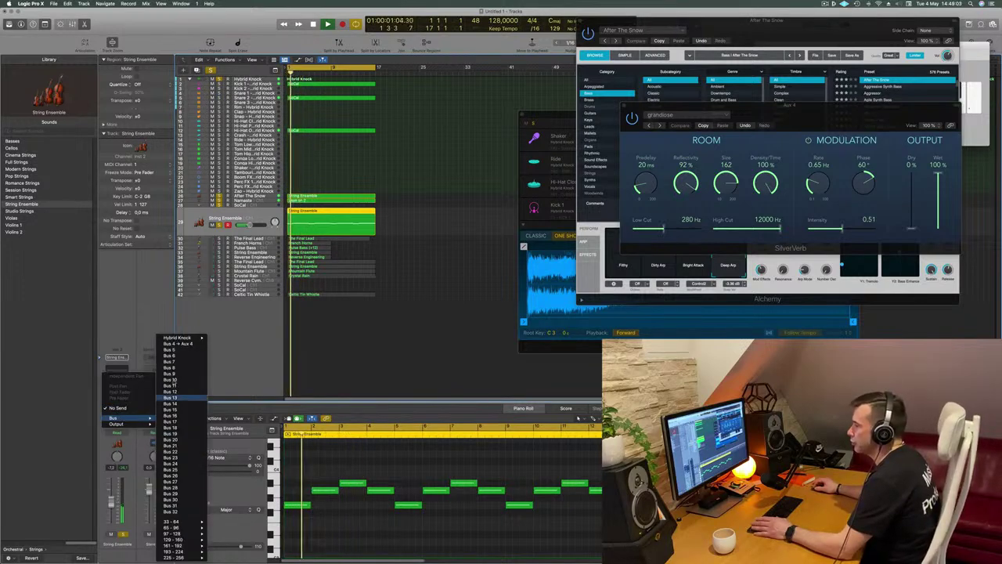
pyautogui.click(177, 343)
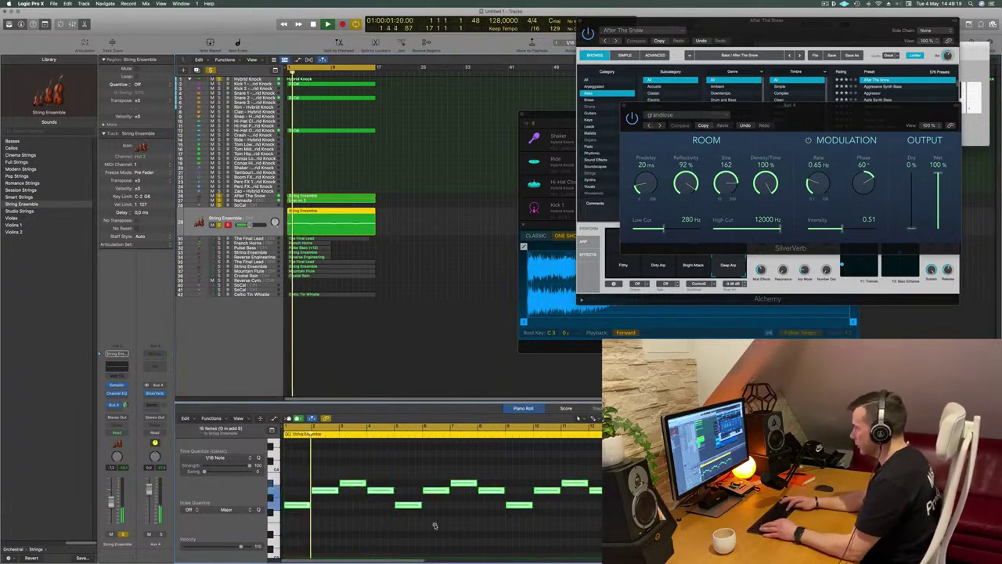
# Transpose all String Ensemble notes down one octave, replay from the start and create a duplicate-settings track
pyautogui.hotkey('alt', 'shift', 'Down')
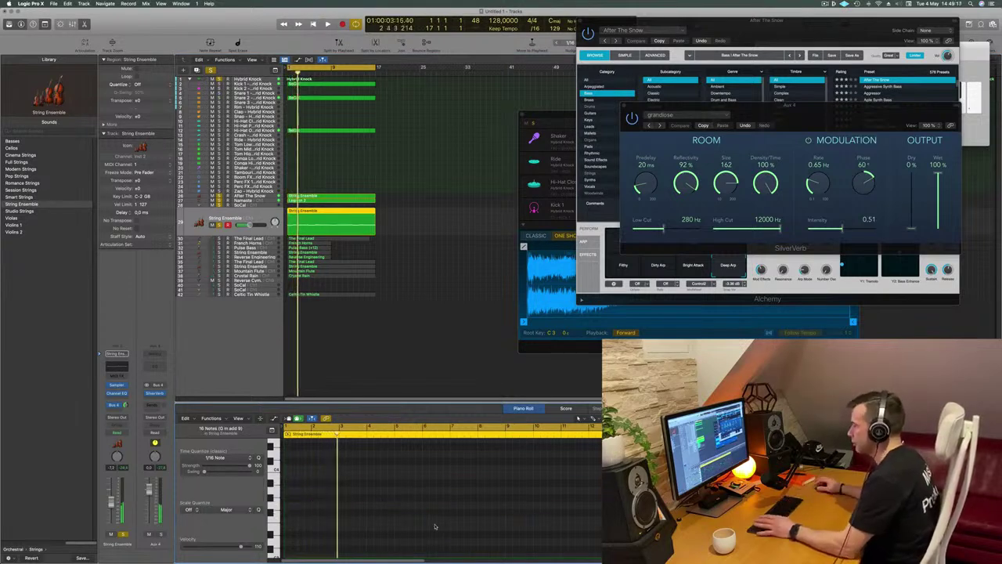
pyautogui.scroll(-4, 433, 501)
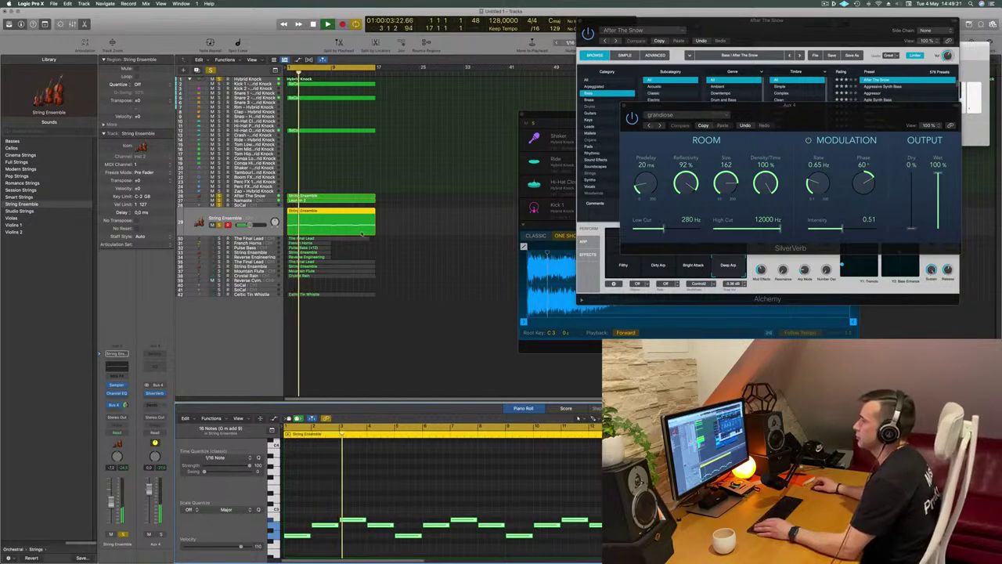
pyautogui.click(205, 226)
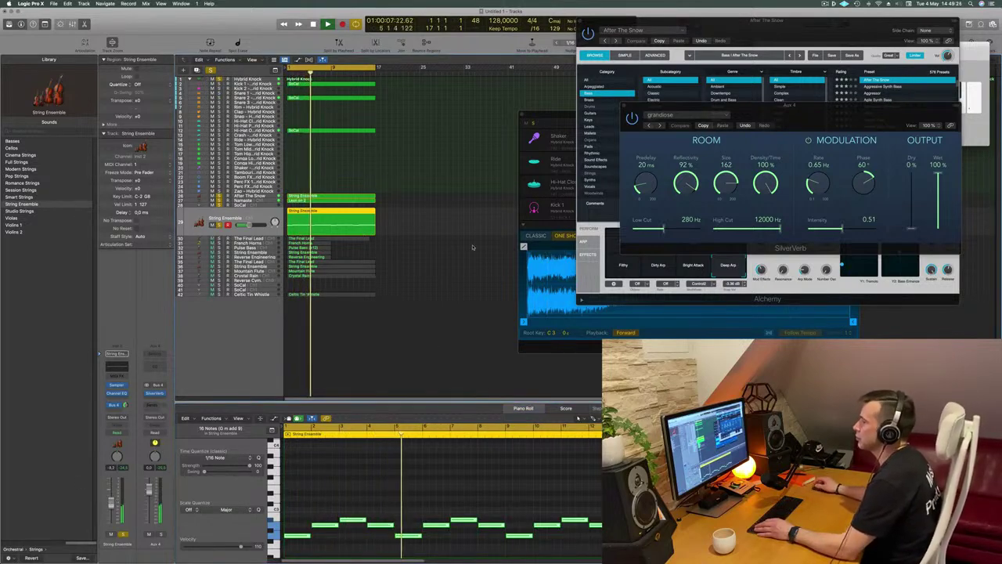
pyautogui.press('Return')
pyautogui.press('Return')
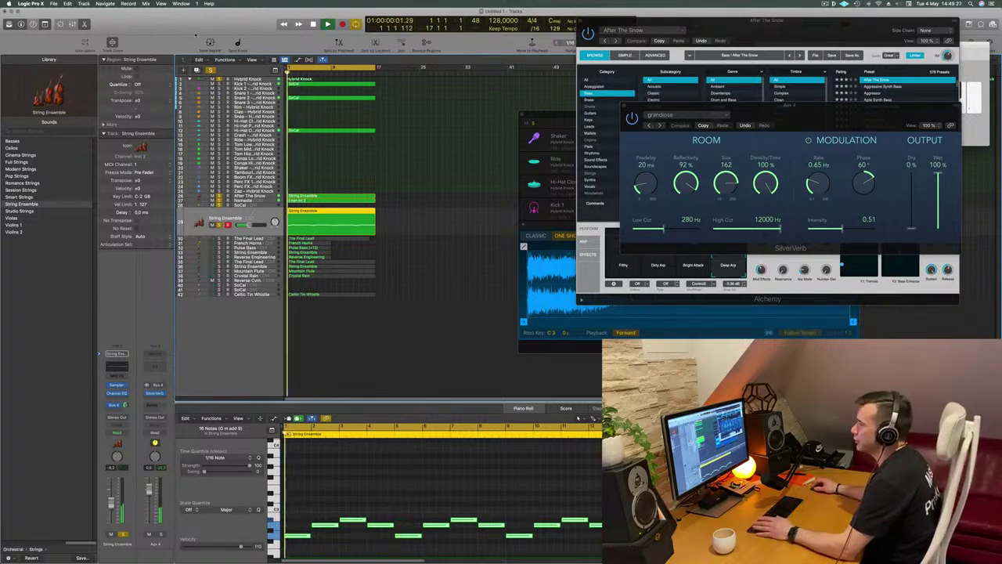
pyautogui.press('super+d')
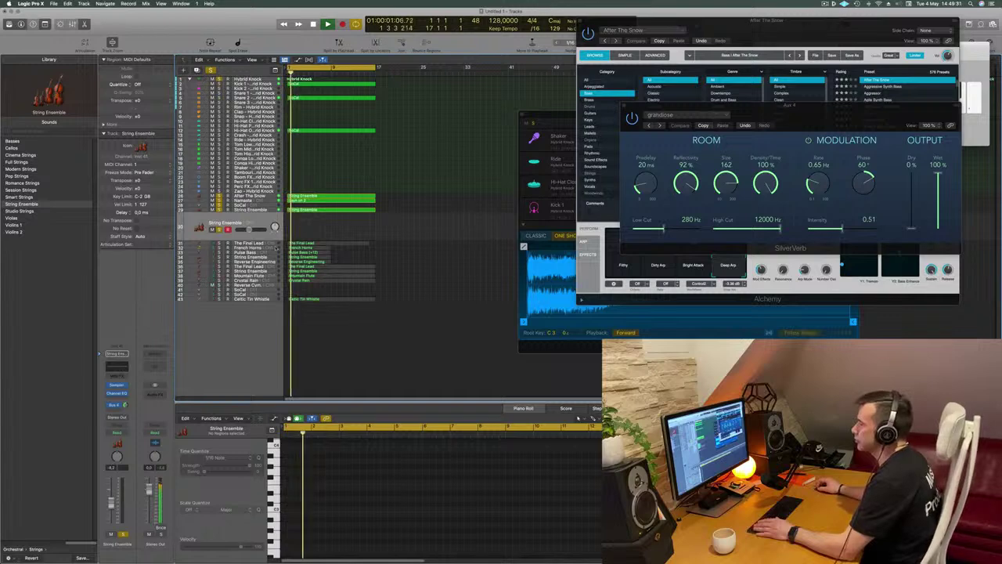
# Select The Final Lead track, check its notes in the piano roll, lower its volume and solo it
pyautogui.click(267, 244)
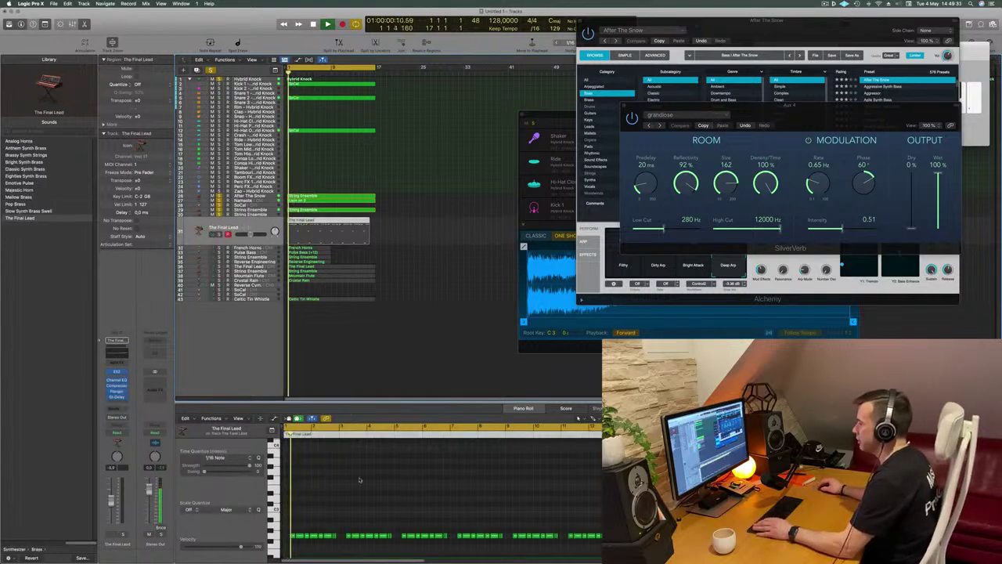
pyautogui.scroll(-2, 363, 489)
pyautogui.scroll(-5, 365, 489)
pyautogui.scroll(5, 365, 488)
pyautogui.press('Return')
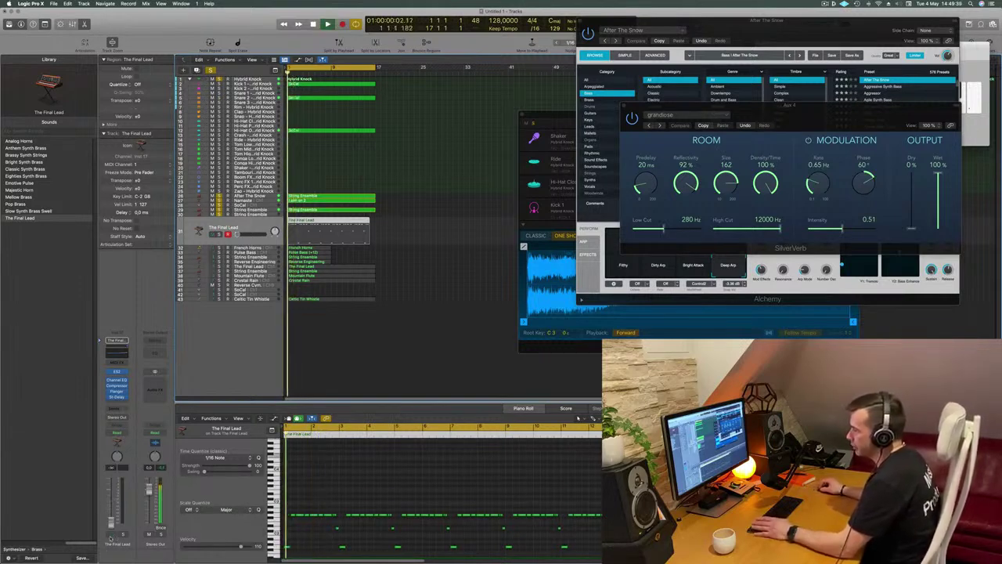
pyautogui.click(120, 534)
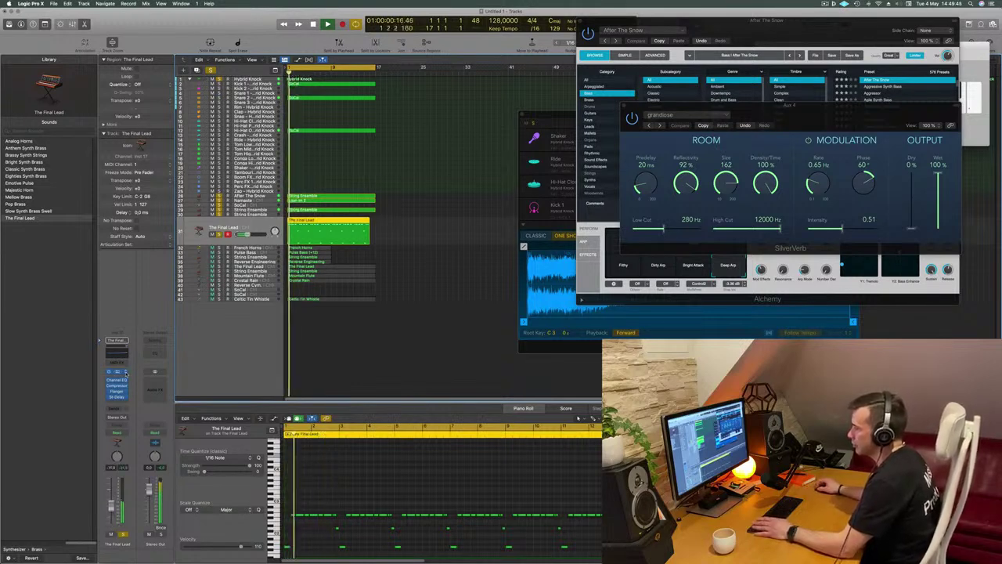
# Replace The Final Lead's ES2 instrument with stereo Alchemy and load the 80s Synth Pop Lead preset from the Leads category
pyautogui.click(125, 373)
pyautogui.moveTo(144, 362)
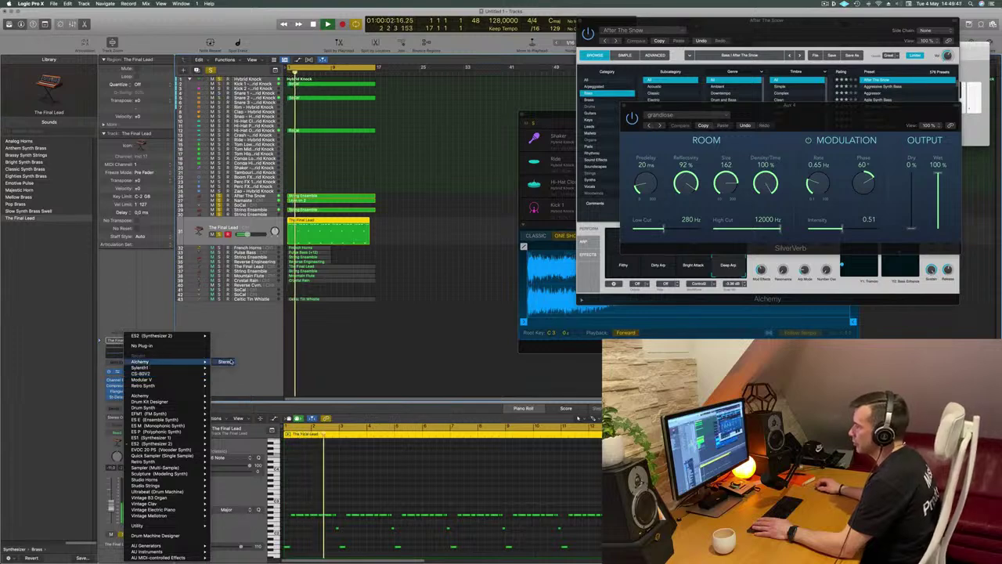
pyautogui.click(531, 150)
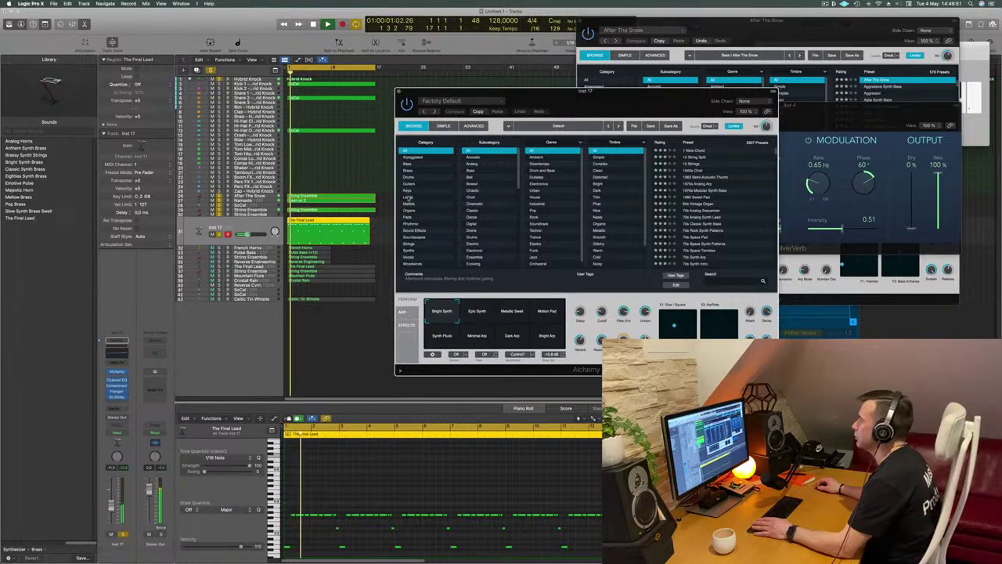
pyautogui.click(409, 197)
pyautogui.click(699, 184)
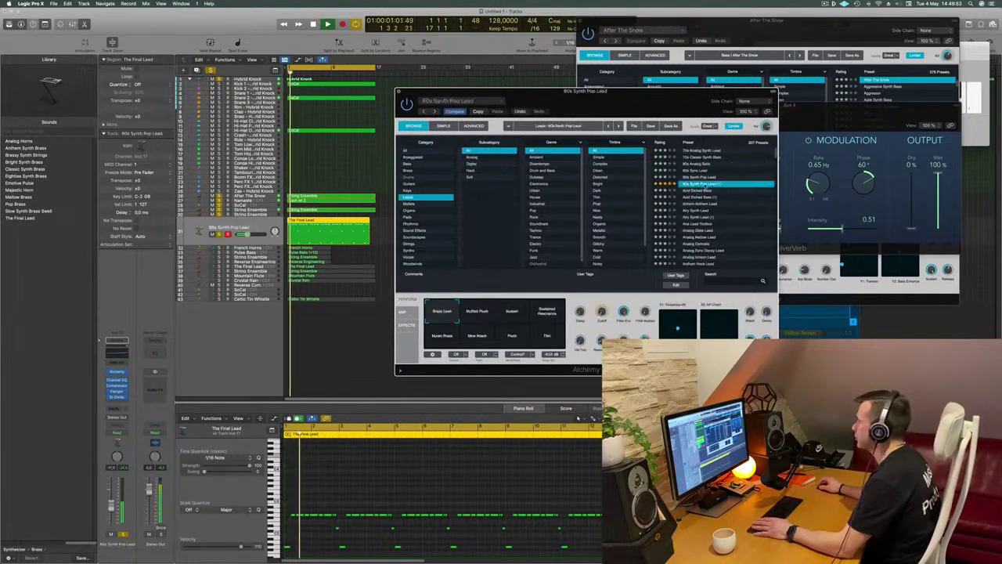
# Audition the Airy Synth Lead (1) and Analog Glide Lead presets in Alchemy and load the Anthemic Lead preset
pyautogui.moveTo(682, 121); pyautogui.dragTo(729, 140)
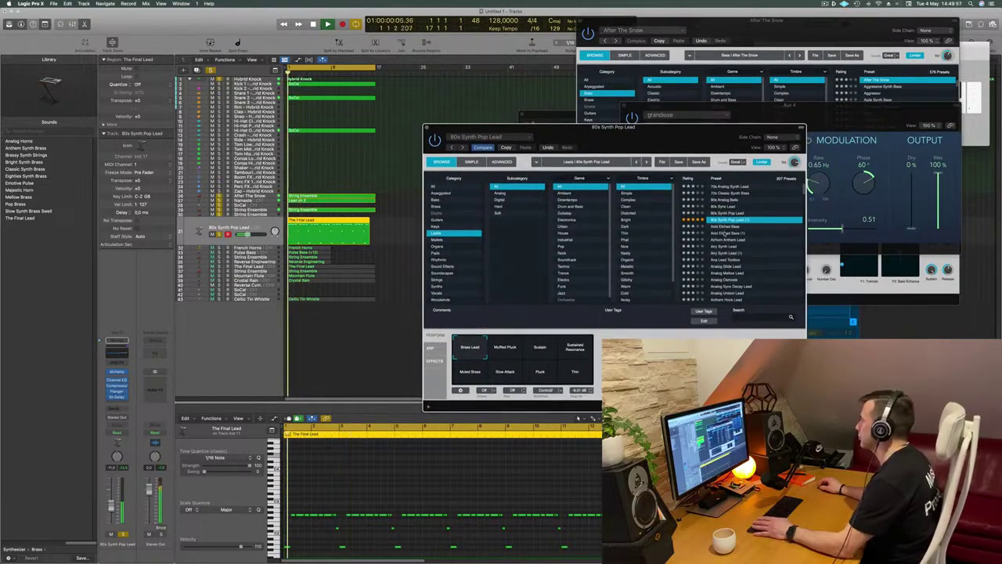
pyautogui.click(726, 253)
pyautogui.click(726, 259)
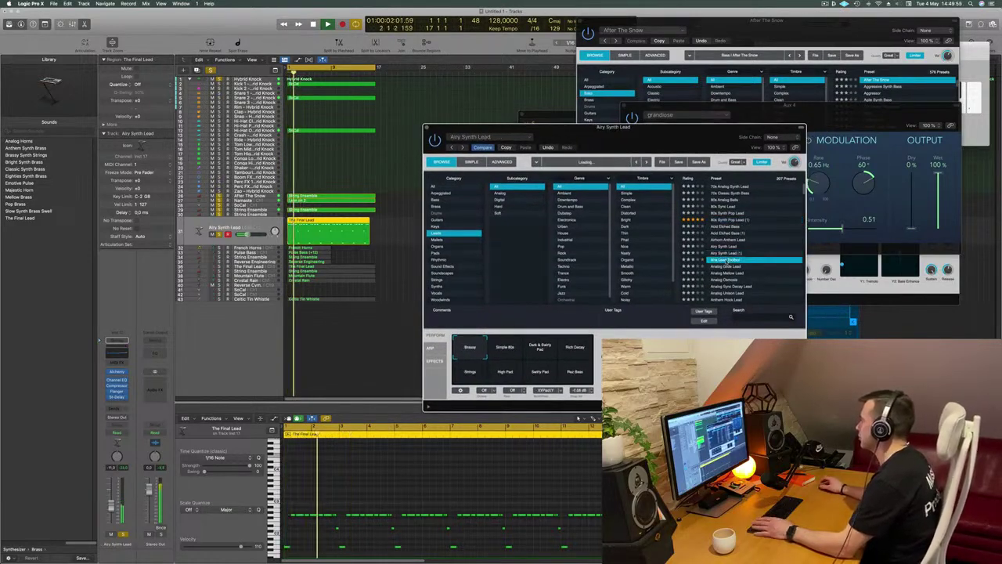
pyautogui.click(728, 266)
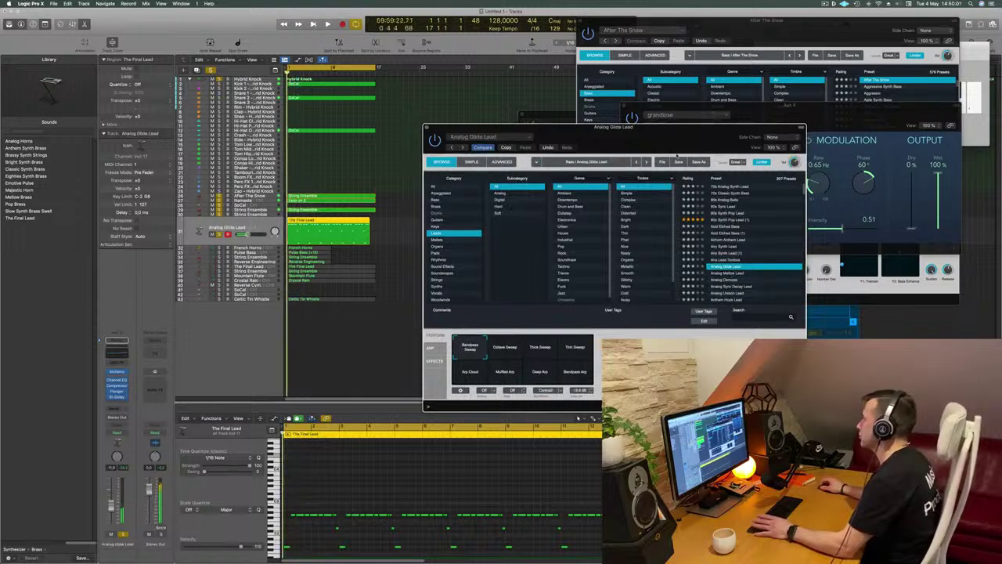
pyautogui.moveTo(682, 138); pyautogui.dragTo(653, 133)
pyautogui.scroll(-5, 701, 241)
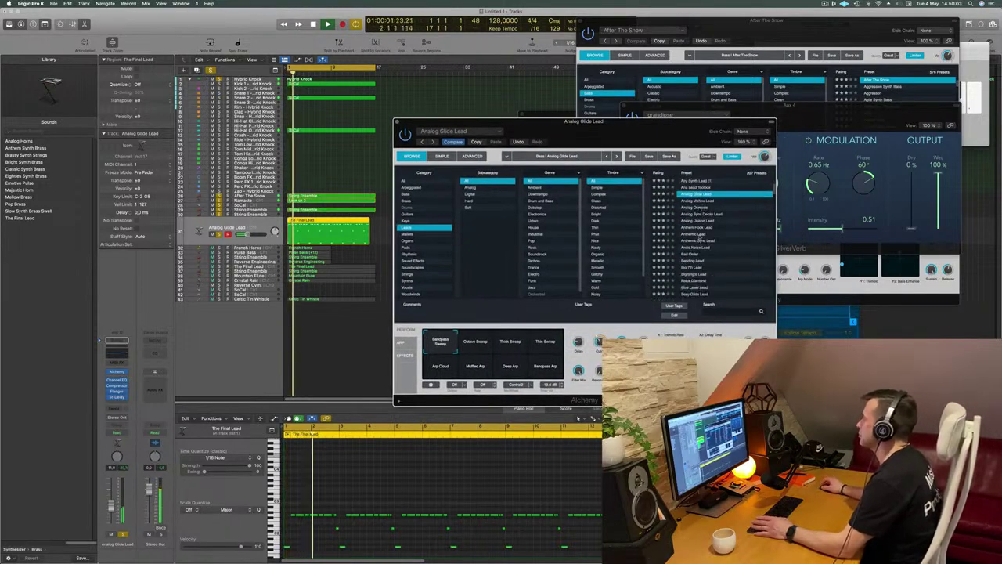
pyautogui.click(701, 233)
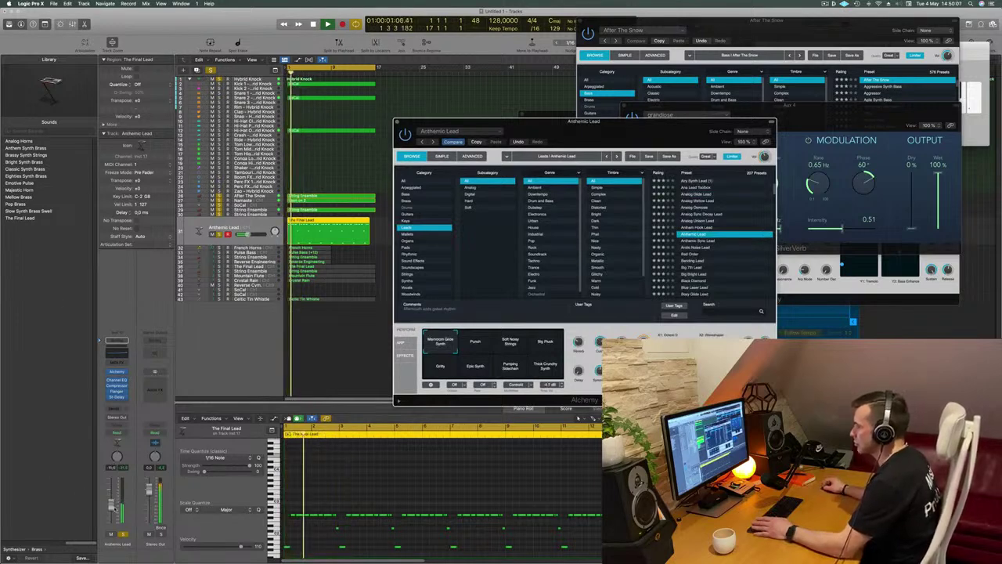
# Raise the lead track's volume slightly, add a send to Bus 4 and turn up the send level
pyautogui.moveTo(112, 507); pyautogui.dragTo(112, 505)
pyautogui.click(114, 410)
pyautogui.moveTo(115, 417)
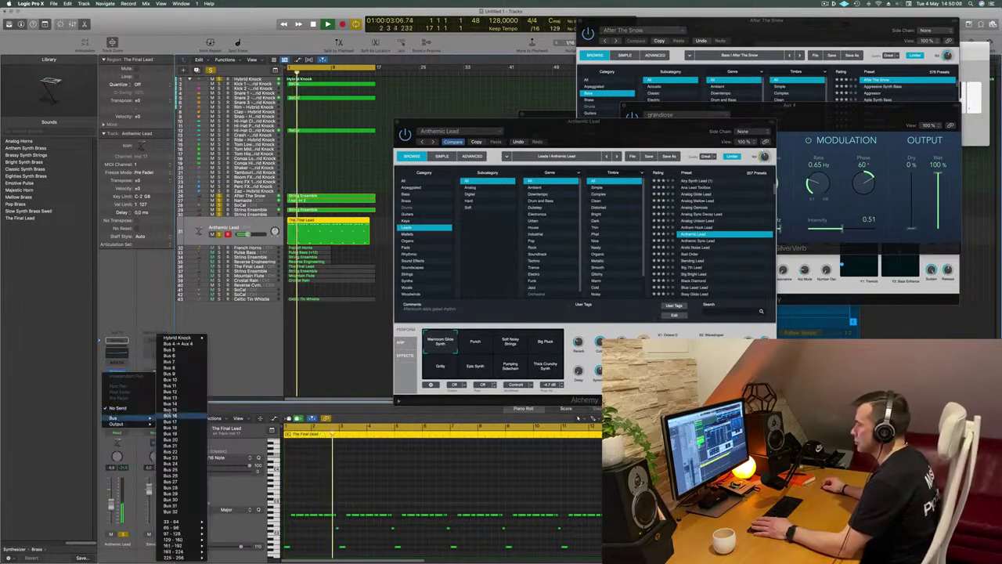
pyautogui.click(178, 343)
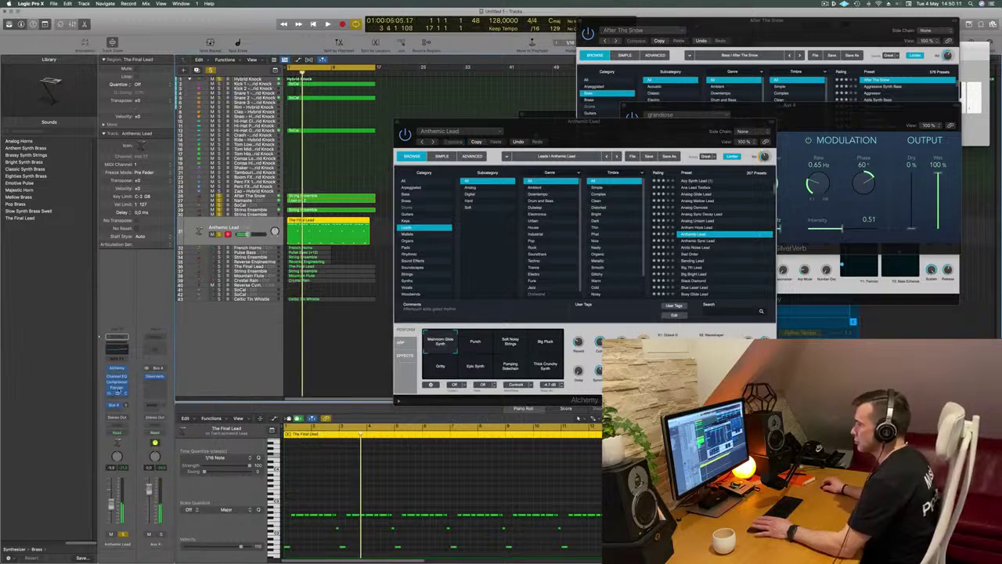
pyautogui.keyDown('alt'); pyautogui.click(125, 404); pyautogui.keyUp('alt')
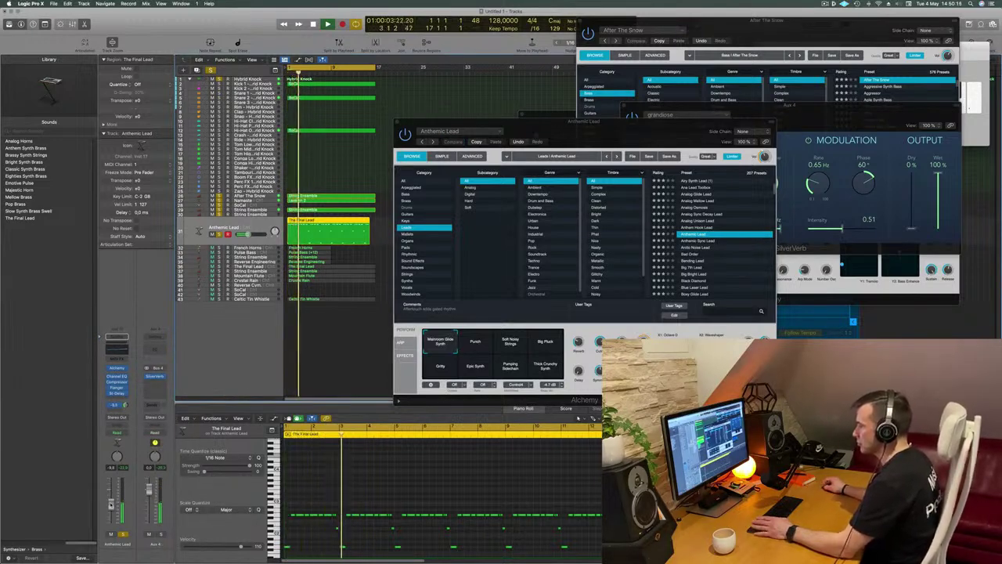
# Compare Anthemic Lead's Punch, Soft Noisy Strings and Big Pluck performance variations while raising the track volume
pyautogui.click(475, 344)
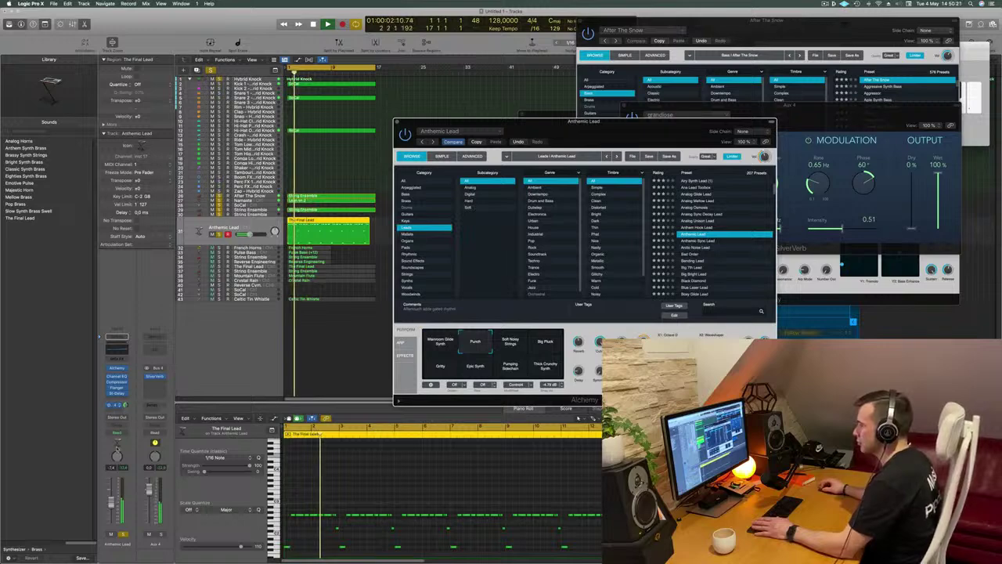
pyautogui.moveTo(111, 503); pyautogui.dragTo(111, 499)
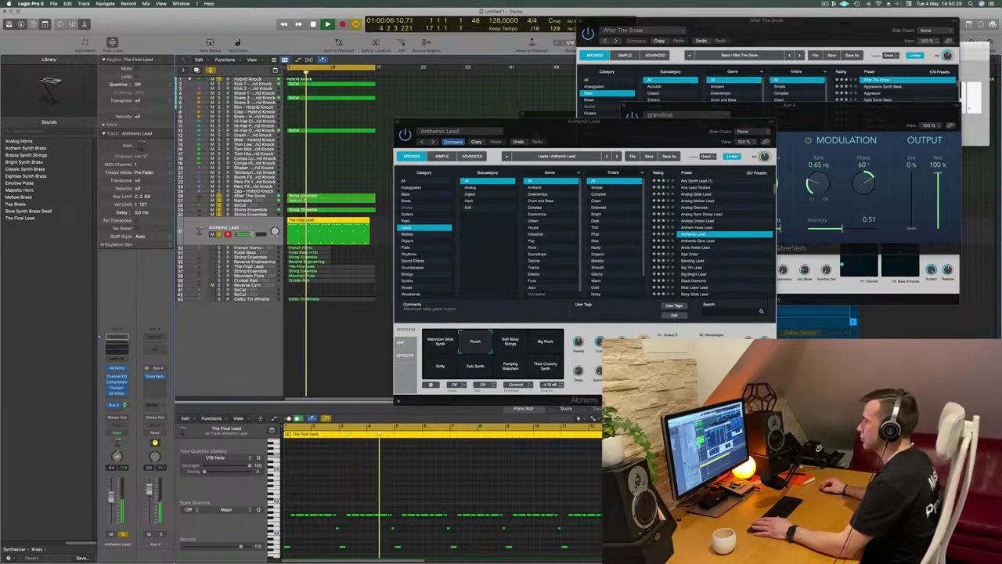
pyautogui.click(503, 344)
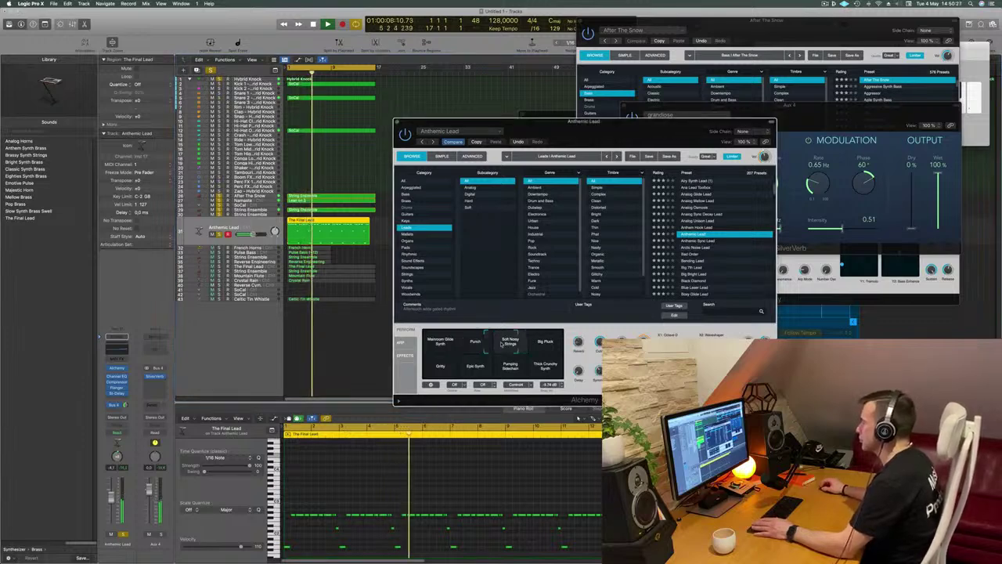
pyautogui.click(546, 343)
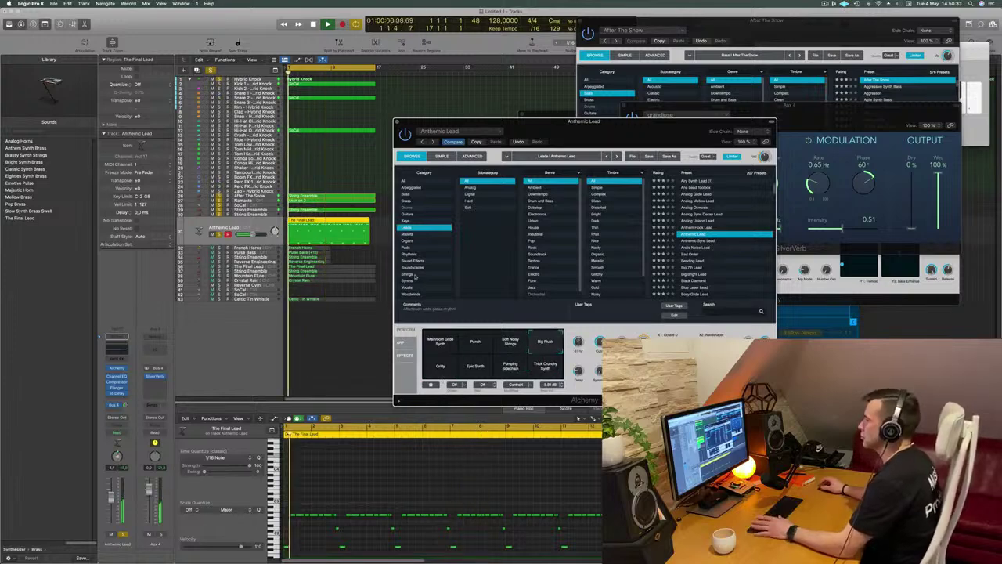
pyautogui.moveTo(604, 122); pyautogui.dragTo(566, 126)
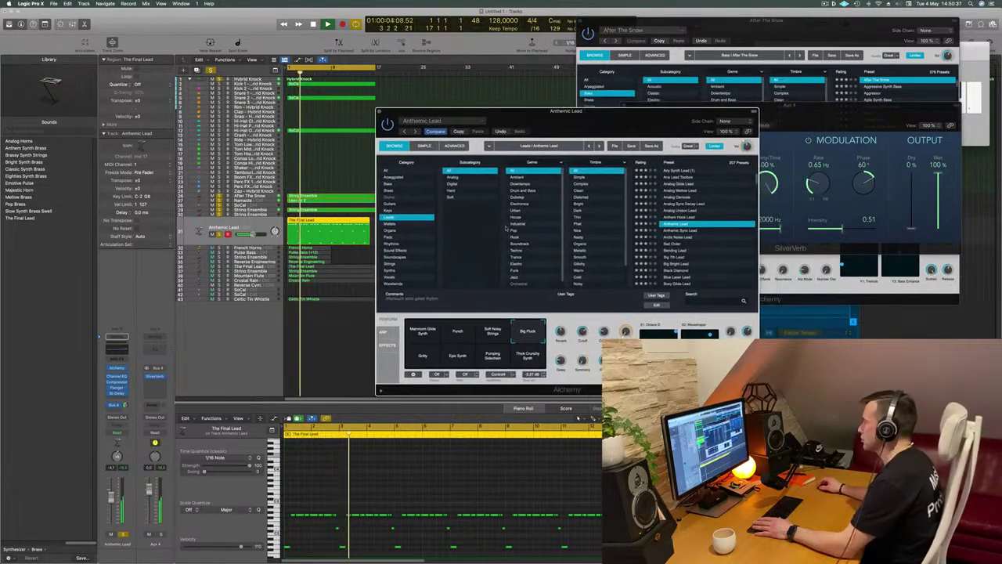
# Try Anthemic Lead's Thick Crunchy Synth, Pumping Sidechain, Epic Synth and Gritty variations, and return to Big Pluck during playback
pyautogui.click(529, 362)
pyautogui.click(494, 362)
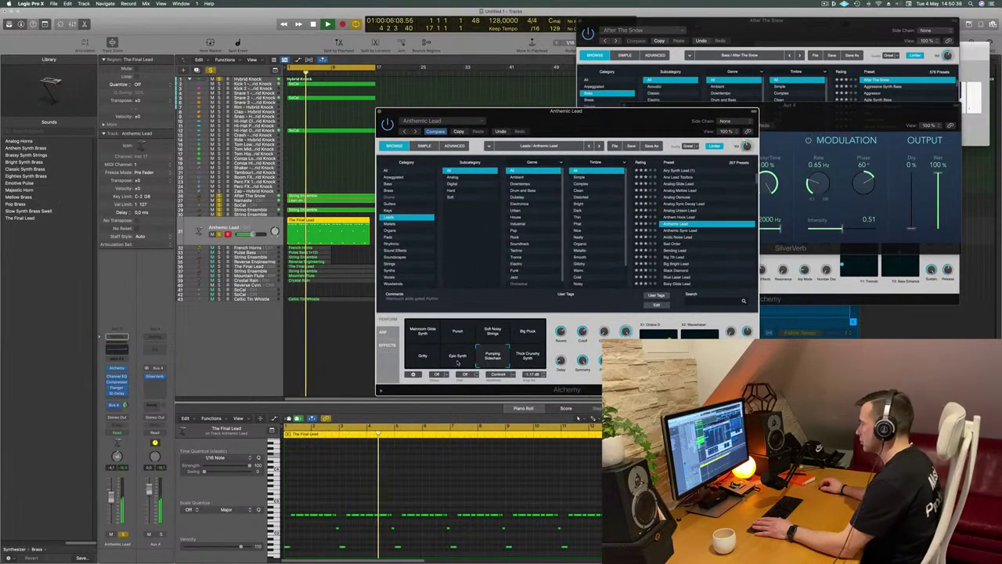
pyautogui.click(457, 358)
pyautogui.click(423, 357)
pyautogui.click(530, 336)
pyautogui.press('space')
pyautogui.moveTo(602, 284); pyautogui.dragTo(597, 295)
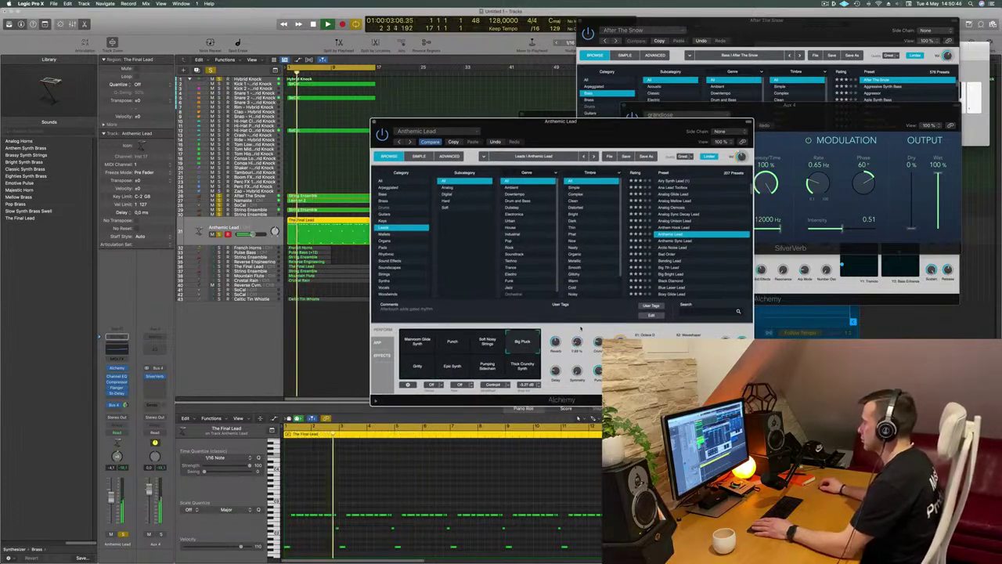
# Audition the Anthemic Sync Lead, Arctic Noise Lead, Bad Order and Bending Lead presets on the lead track
pyautogui.click(678, 241)
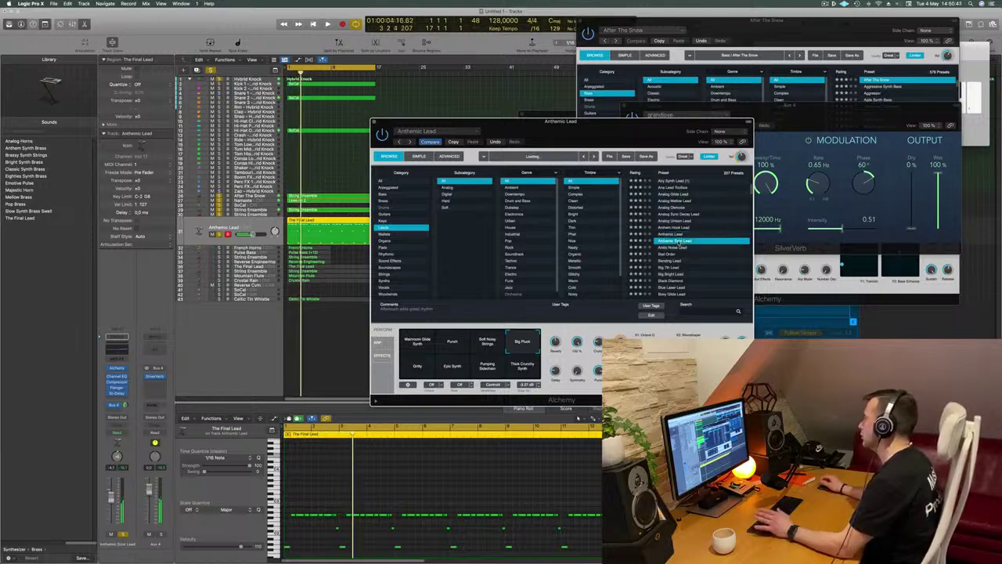
pyautogui.moveTo(628, 137); pyautogui.dragTo(677, 108)
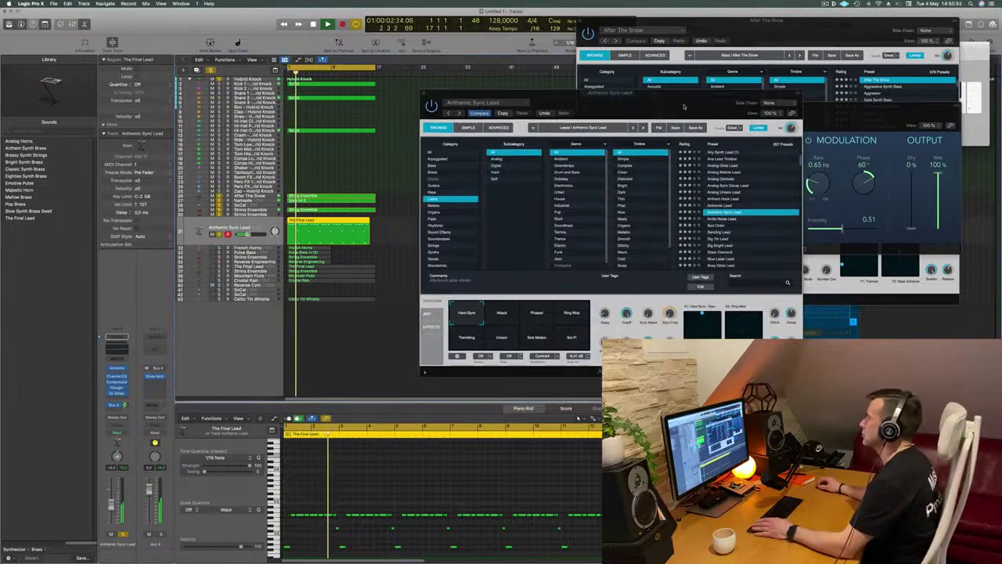
pyautogui.moveTo(685, 107); pyautogui.dragTo(592, 108)
pyautogui.click(627, 226)
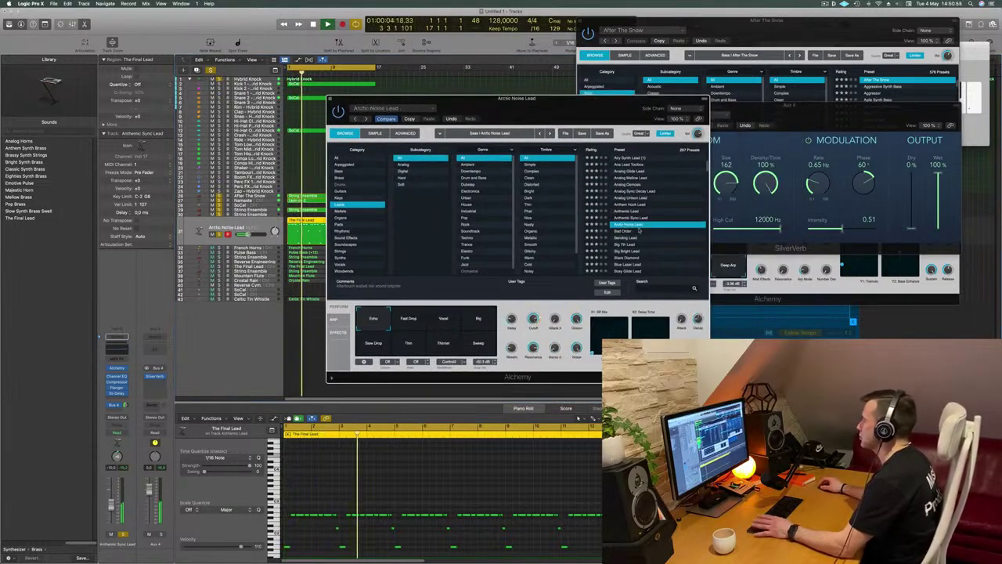
pyautogui.click(626, 232)
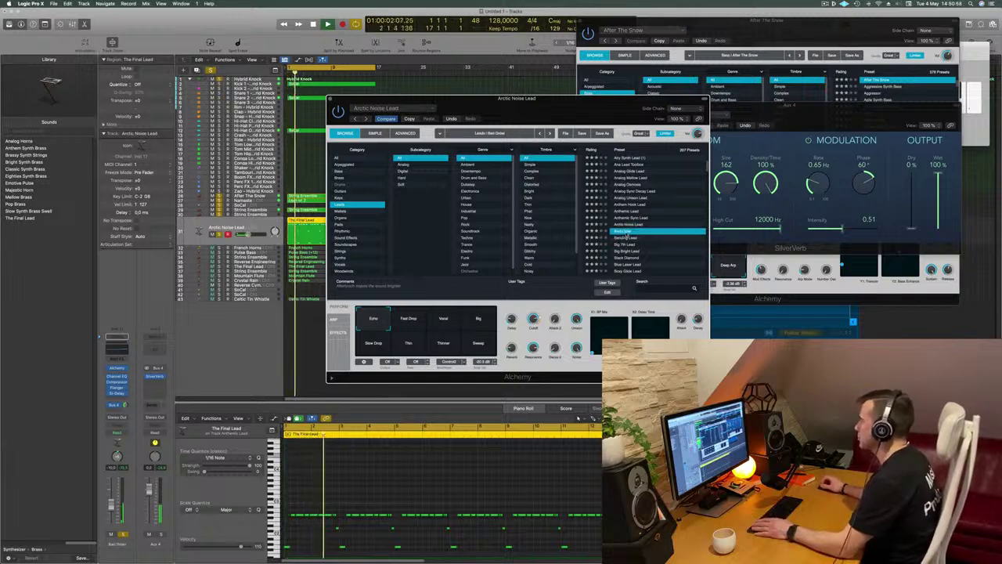
pyautogui.click(626, 238)
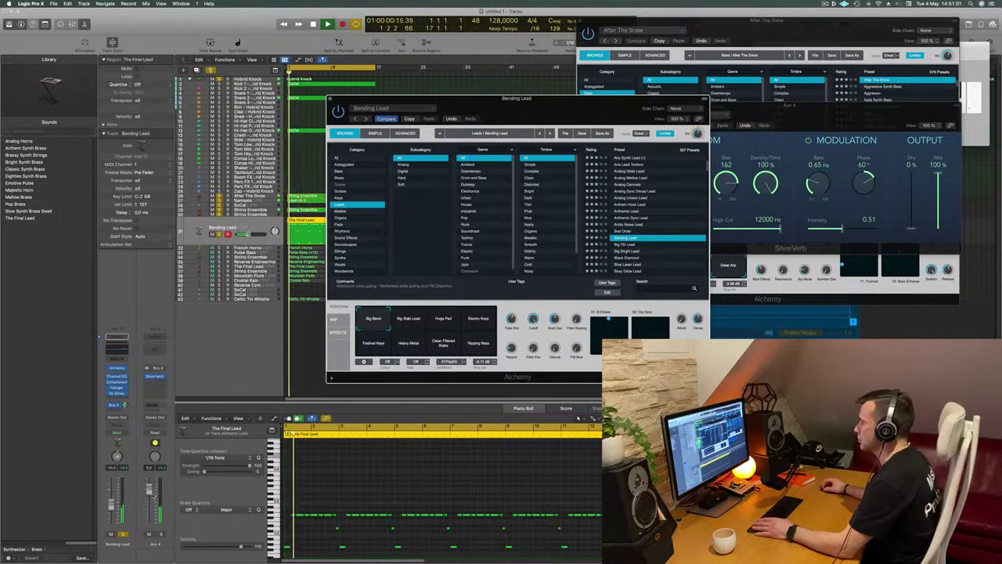
# Audition presets further down the Leads list, including Boxy Glide Lead, and load Butter Cut Saw
pyautogui.scroll(-3, 629, 239)
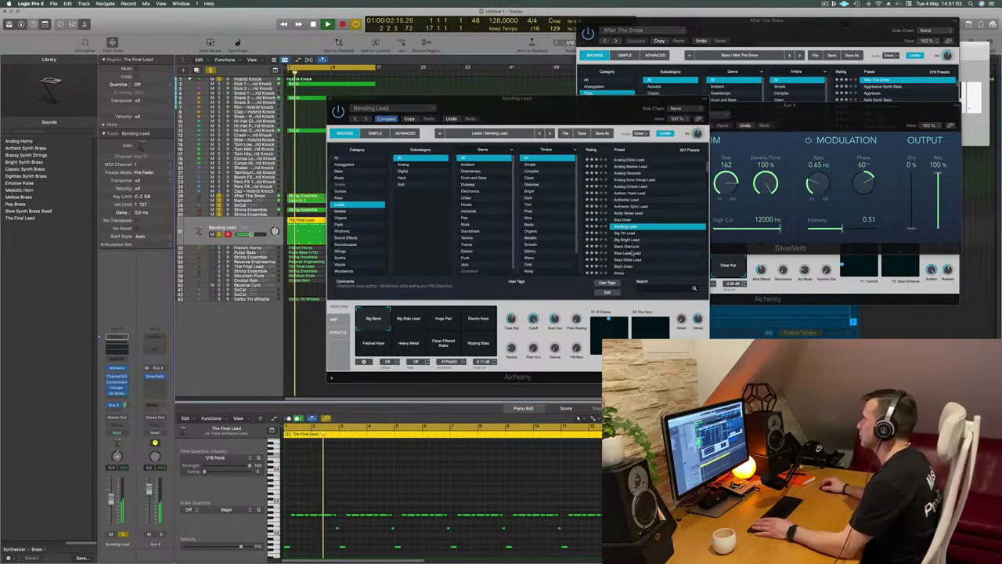
pyautogui.click(627, 243)
pyautogui.scroll(-4, 662, 224)
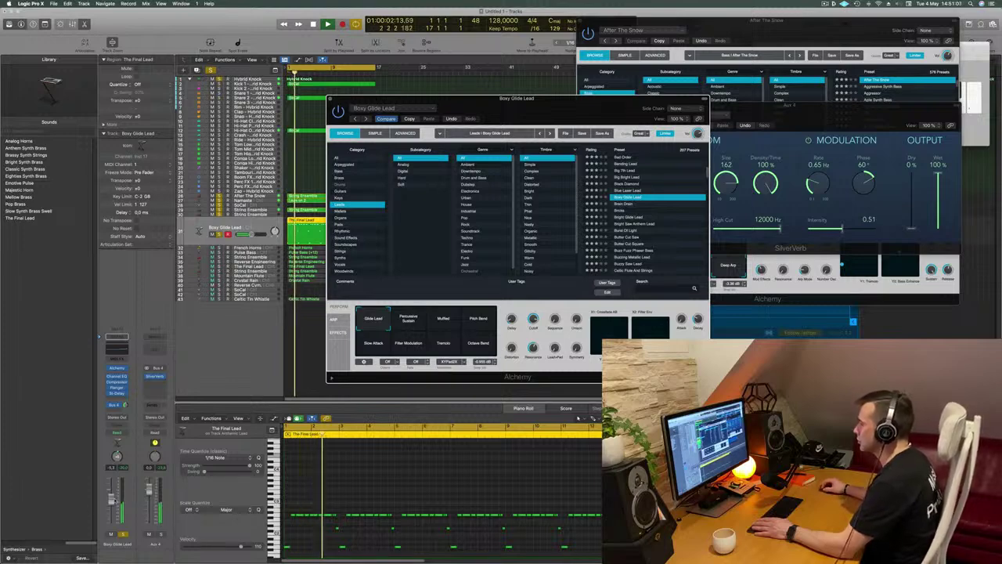
pyautogui.click(716, 239)
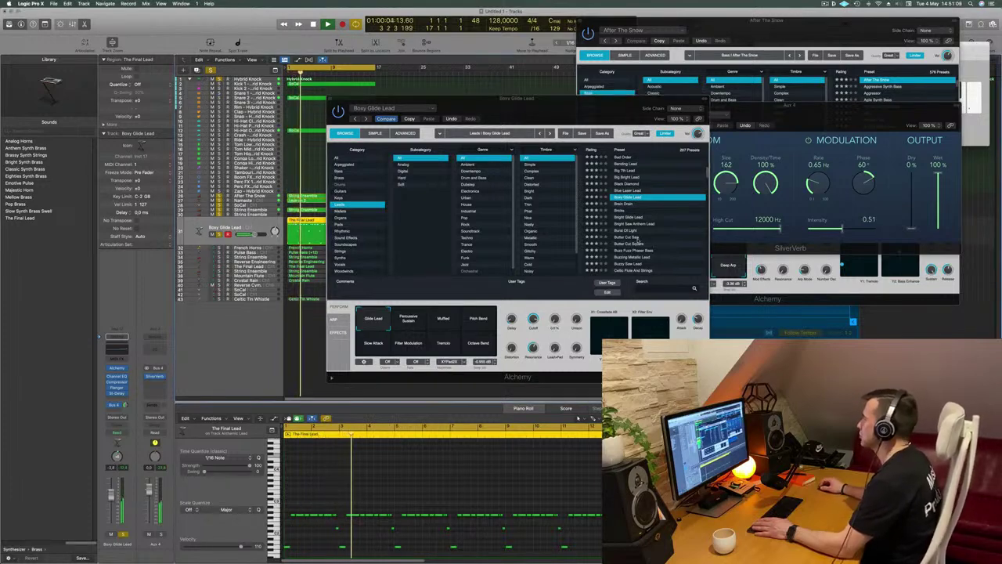
pyautogui.click(637, 237)
pyautogui.scroll(-1, 685, 218)
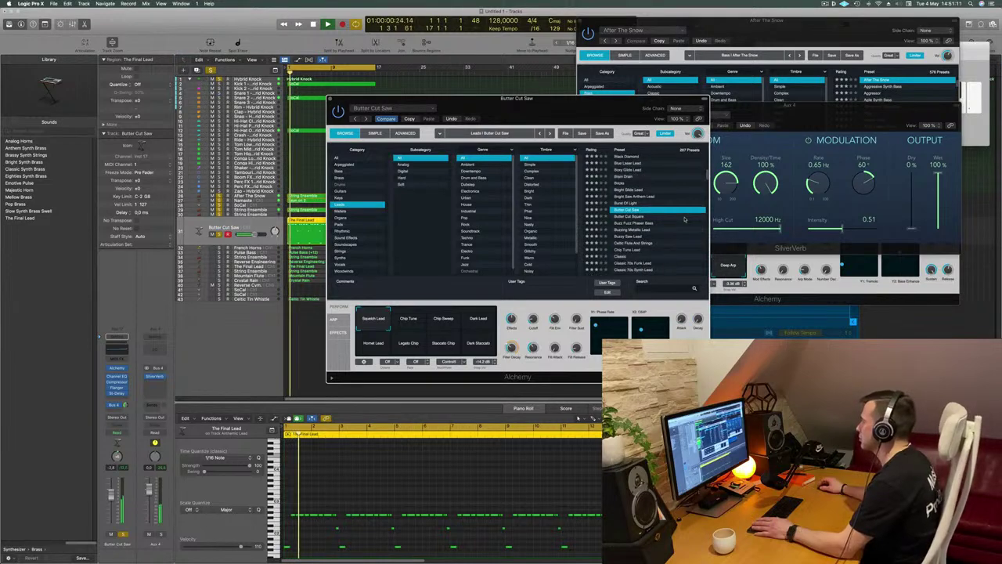
# Raise the track volume and compare Butter Cut Saw's Chip Tune, Dark Lead, Hornet Lead, Legato Chip and Staccato Chip variations, returning to Squelch Lead
pyautogui.click(110, 491)
pyautogui.click(408, 318)
pyautogui.click(478, 319)
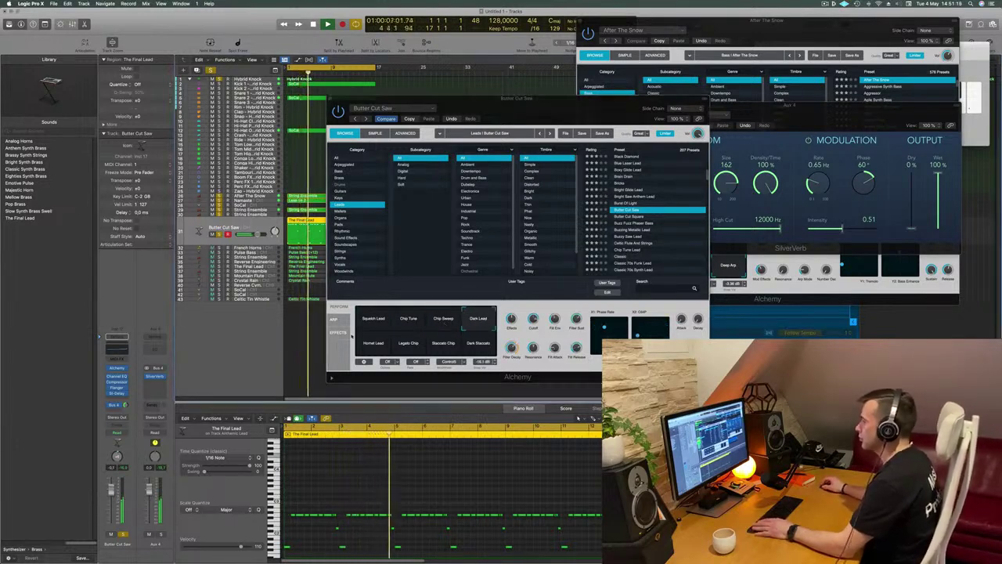
pyautogui.click(374, 344)
pyautogui.click(408, 344)
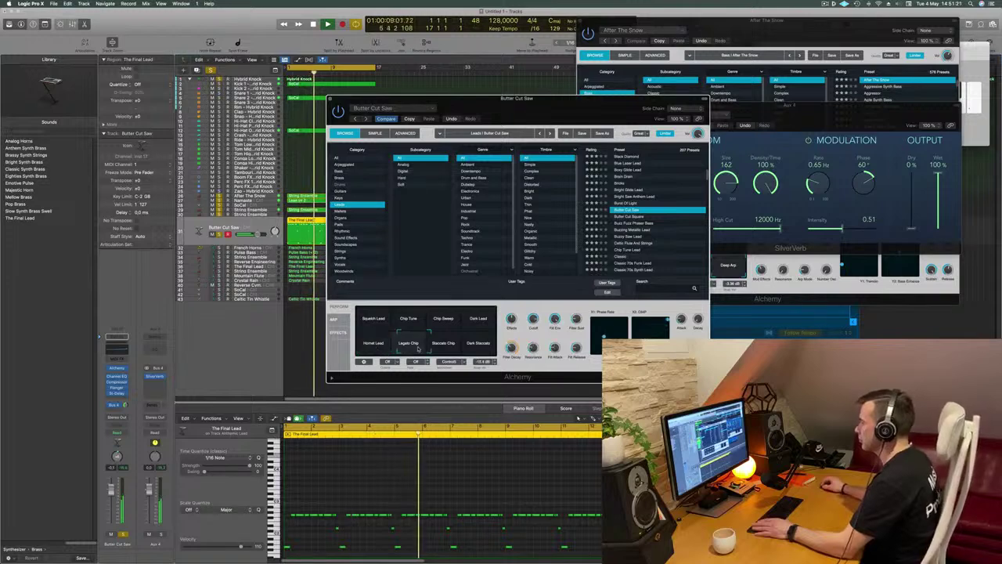
pyautogui.click(443, 344)
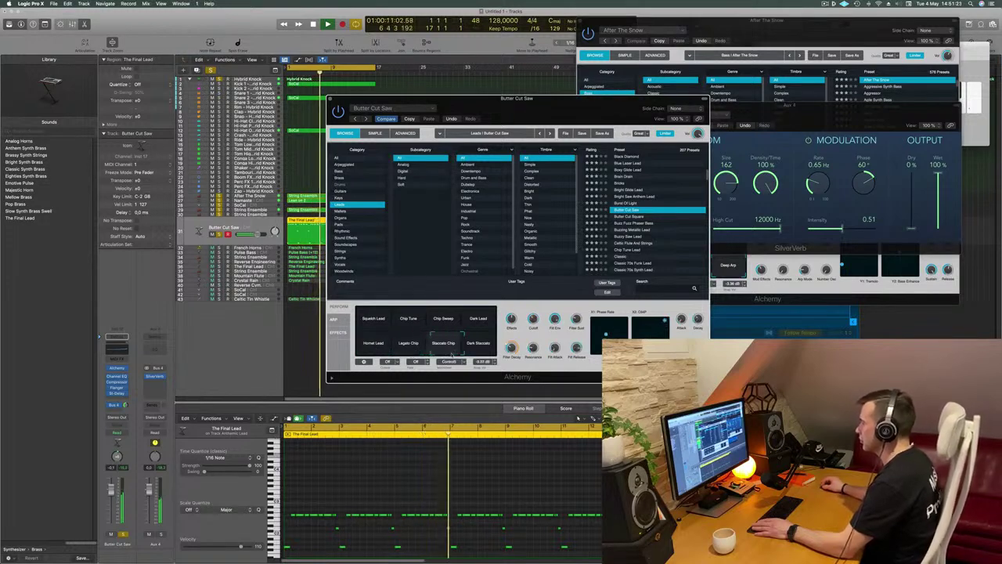
pyautogui.click(373, 319)
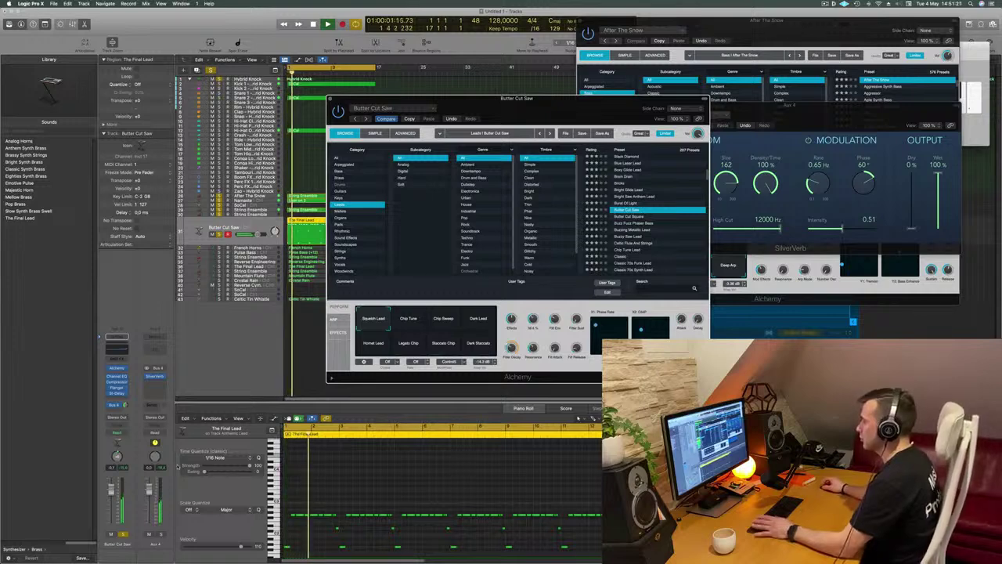
# Replay the Squelch Lead variation from the start while testing its cutoff, and lower the lead track's volume slightly
pyautogui.press('Return')
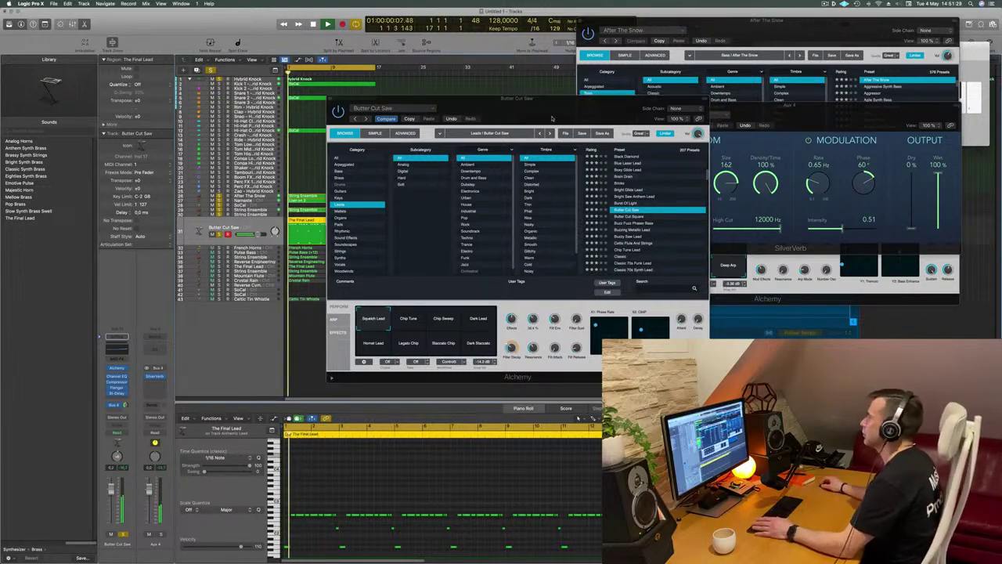
pyautogui.moveTo(517, 99); pyautogui.dragTo(496, 91)
pyautogui.press('Return')
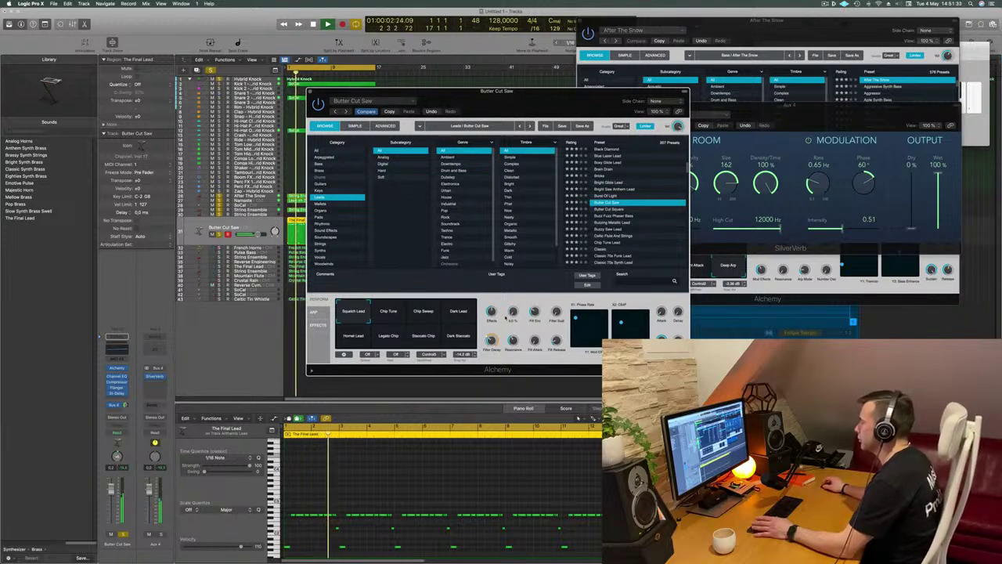
pyautogui.moveTo(553, 87); pyautogui.dragTo(578, 92)
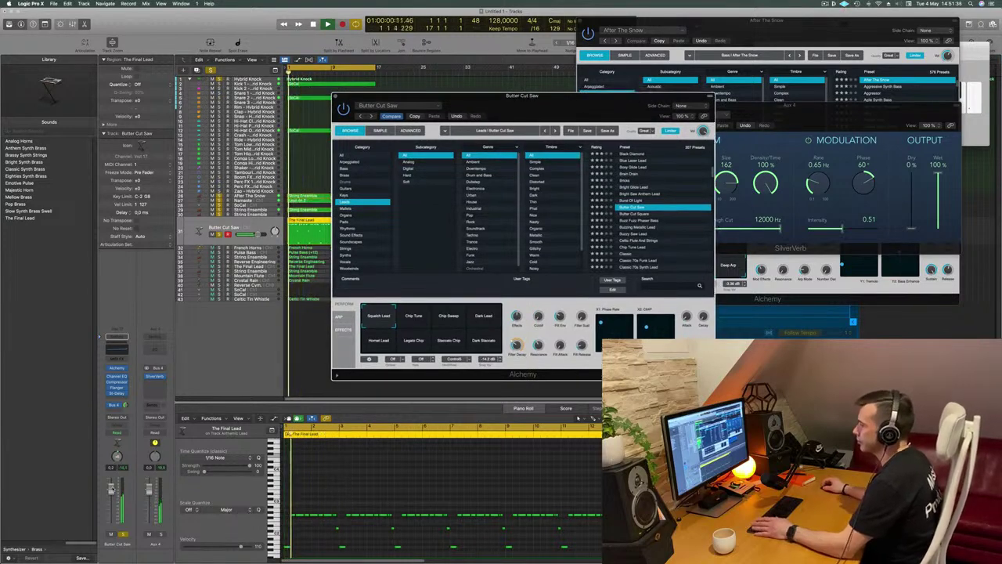
pyautogui.moveTo(112, 491); pyautogui.dragTo(114, 493)
pyautogui.press('Return')
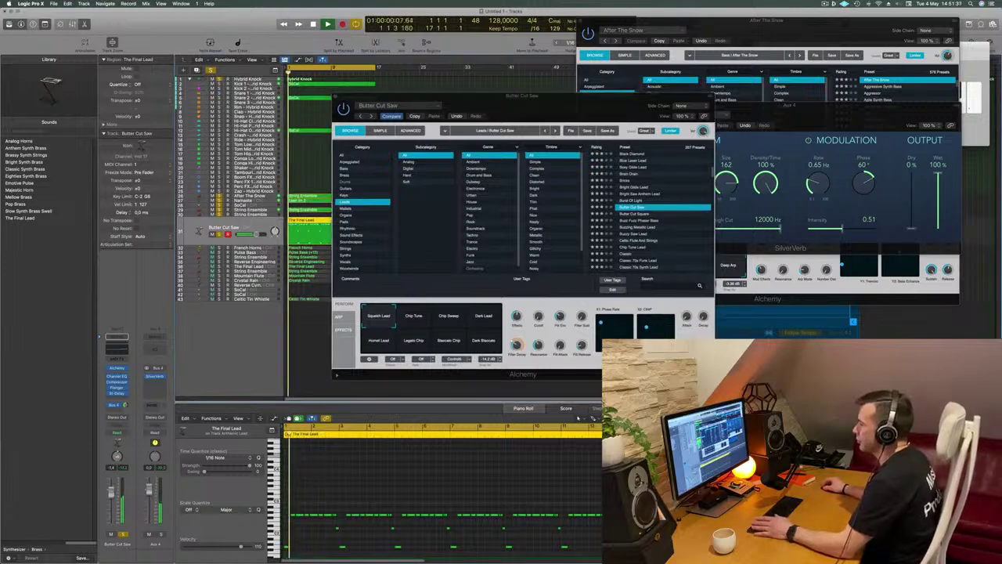
# Audition the Butter Cut Square and Buzz Fuzz Phaser Bass presets and load Buzzing Metallic Lead
pyautogui.click(630, 214)
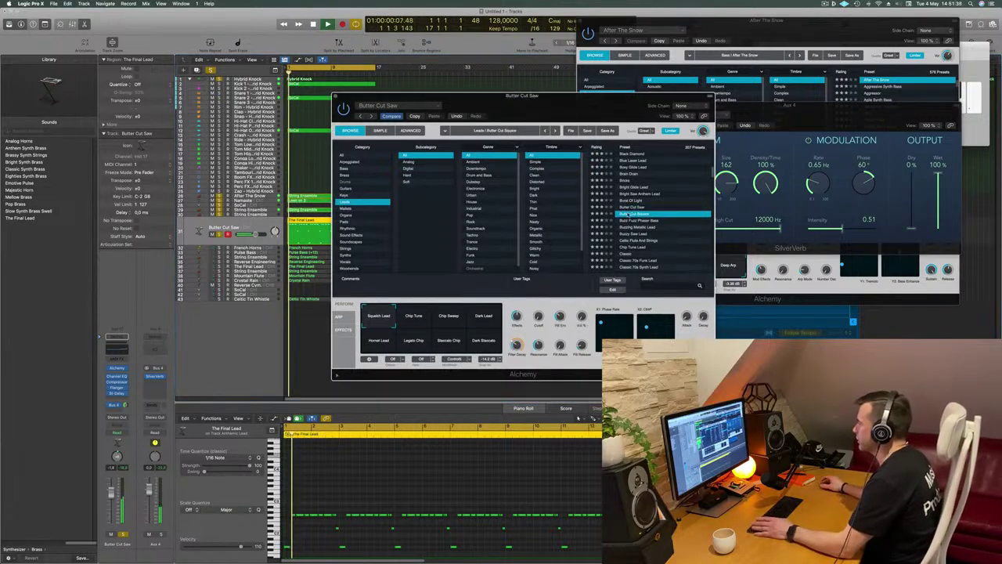
pyautogui.click(640, 221)
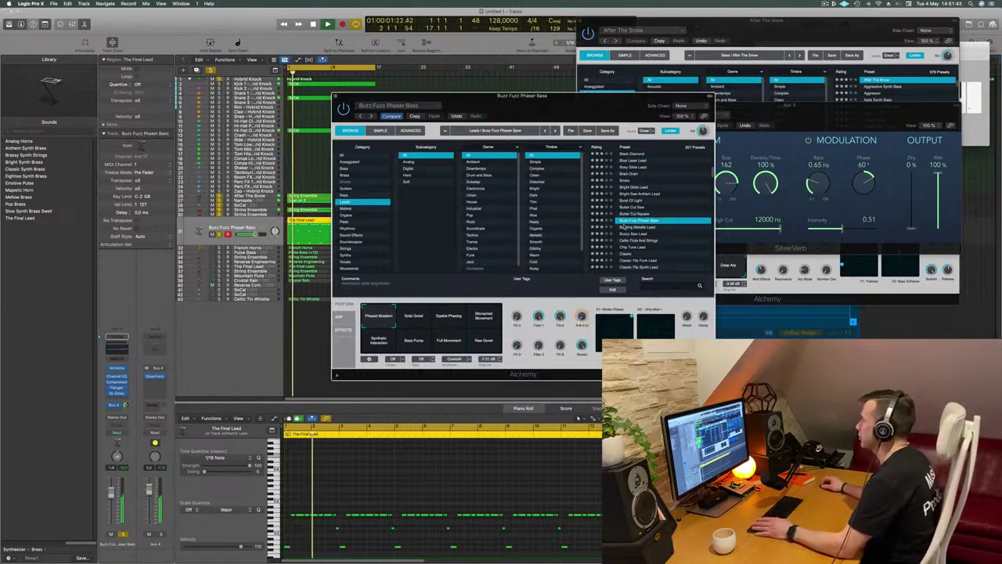
pyautogui.click(625, 228)
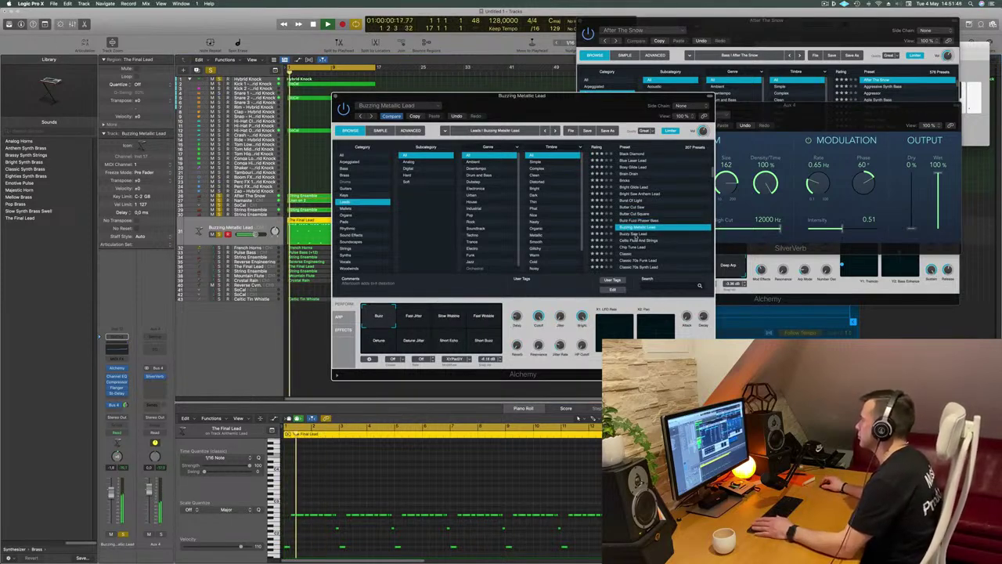
# Audition the Buzzy Saw Lead and Celtic Flute And Strings presets and load Chip Tune Lead
pyautogui.click(633, 234)
pyautogui.moveTo(630, 98); pyautogui.dragTo(654, 117)
pyautogui.click(661, 261)
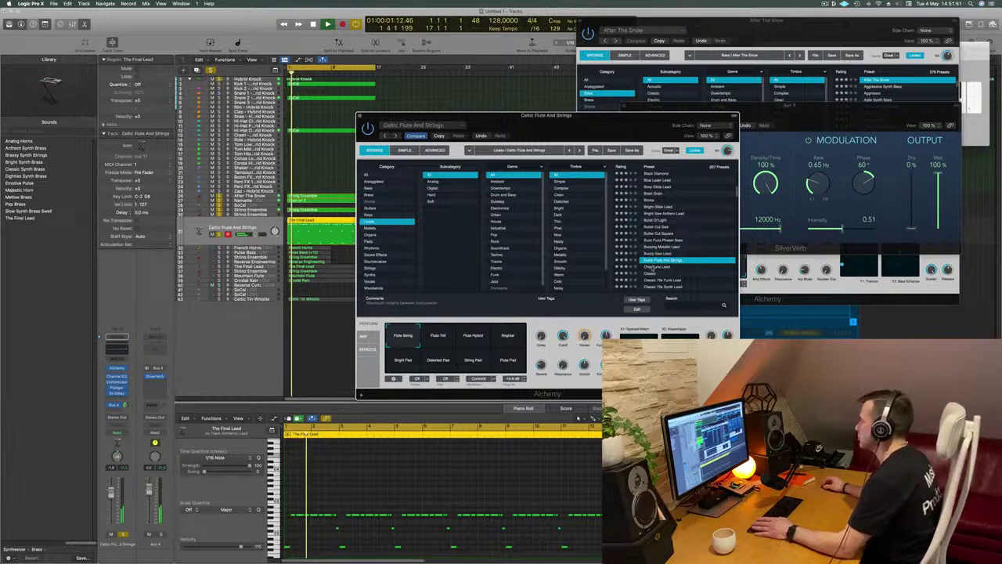
pyautogui.click(654, 267)
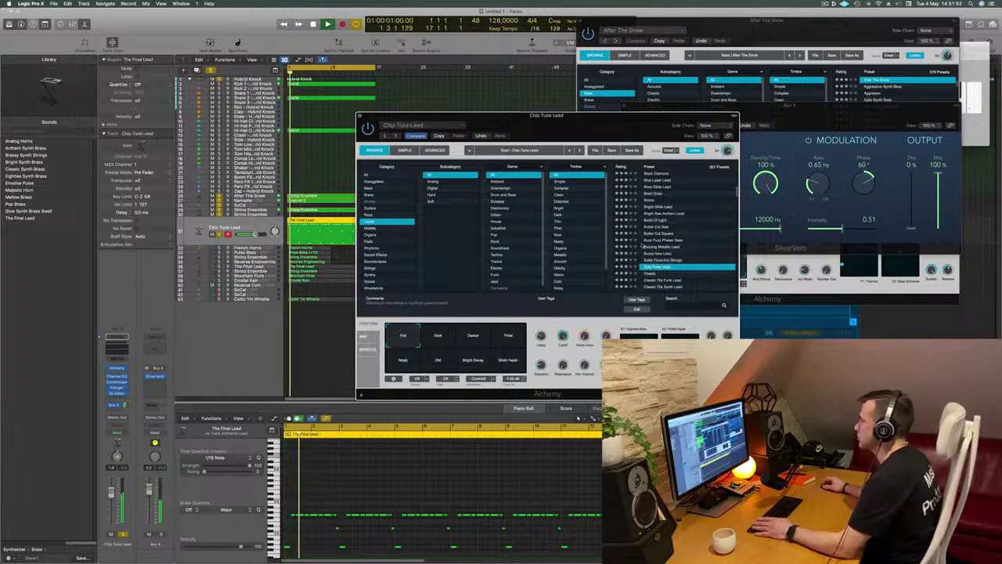
pyautogui.click(266, 353)
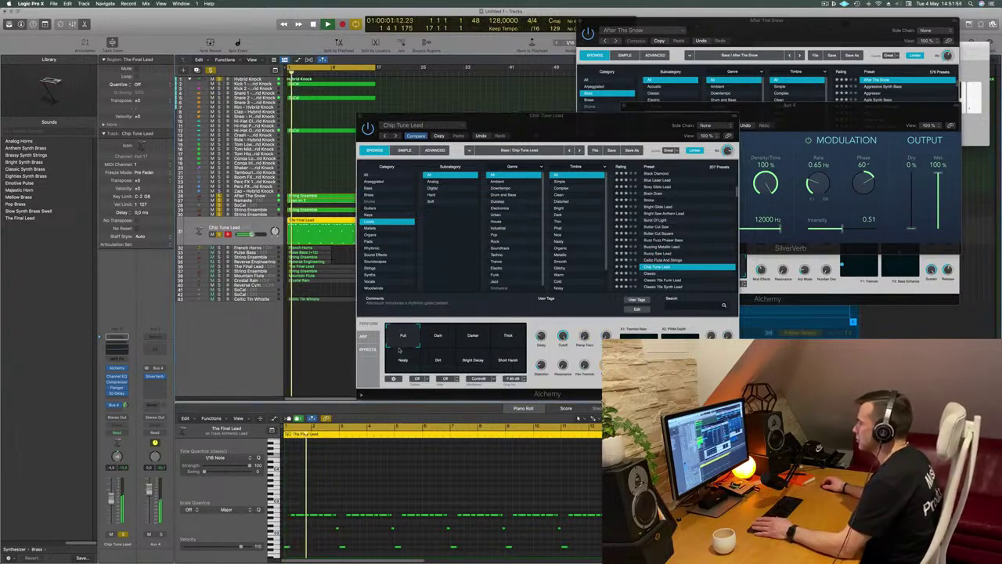
# Compare Chip Tune Lead's Dark, Darker, Thick, Nasty, Dirt, Bright Decay and Short Harsh variations
pyautogui.click(436, 341)
pyautogui.click(472, 339)
pyautogui.click(511, 339)
pyautogui.click(403, 360)
pyautogui.click(438, 360)
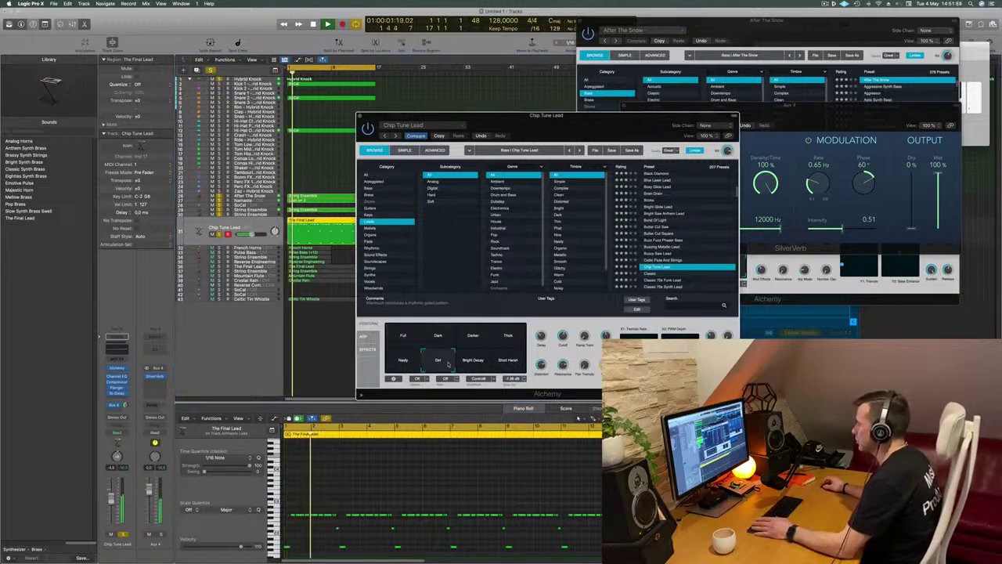
pyautogui.click(474, 362)
pyautogui.click(508, 362)
# Audition the Classic 70s Funk Lead preset and load Classic Techno Lead
pyautogui.scroll(-3, 659, 235)
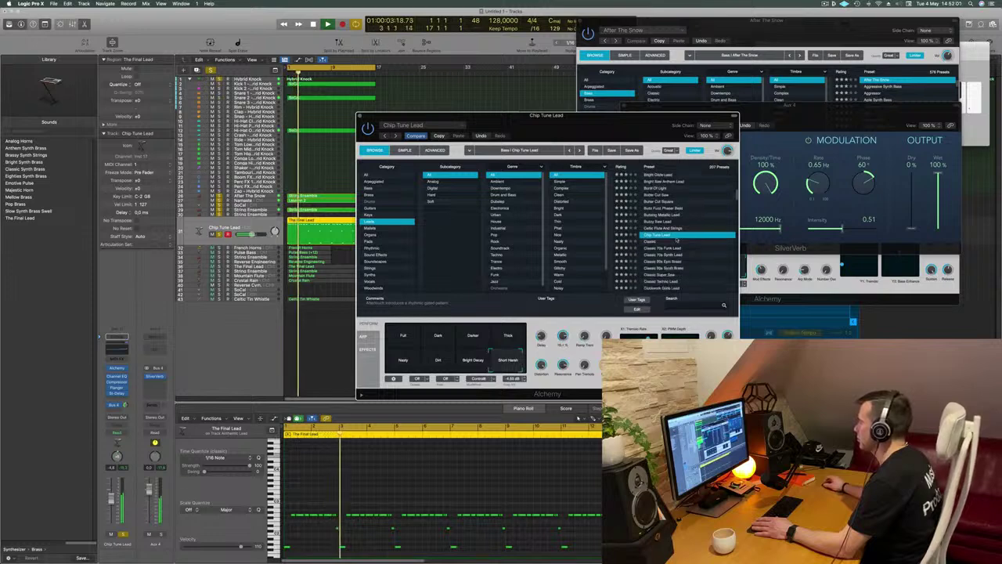
pyautogui.click(660, 229)
pyautogui.scroll(-2, 673, 239)
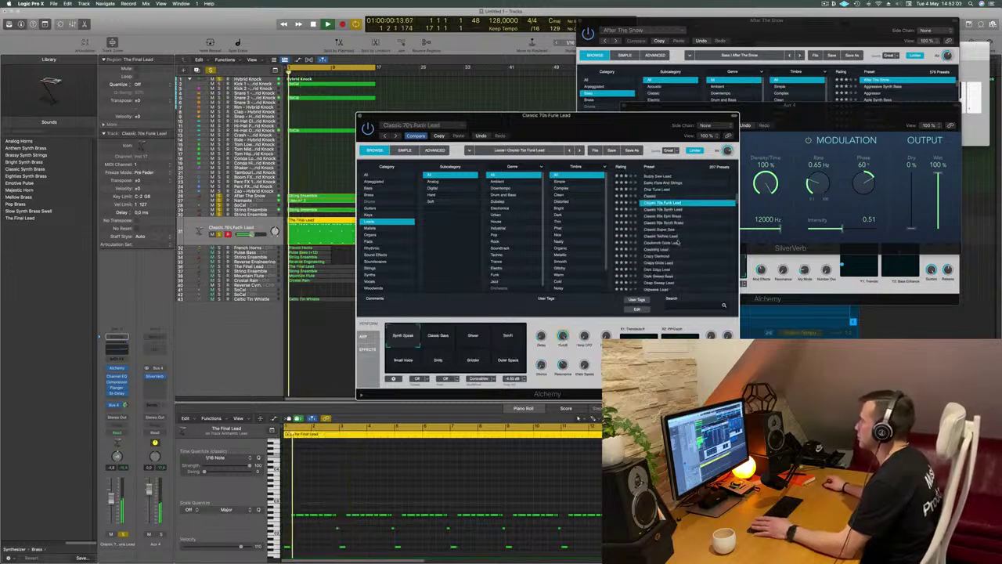
pyautogui.click(684, 235)
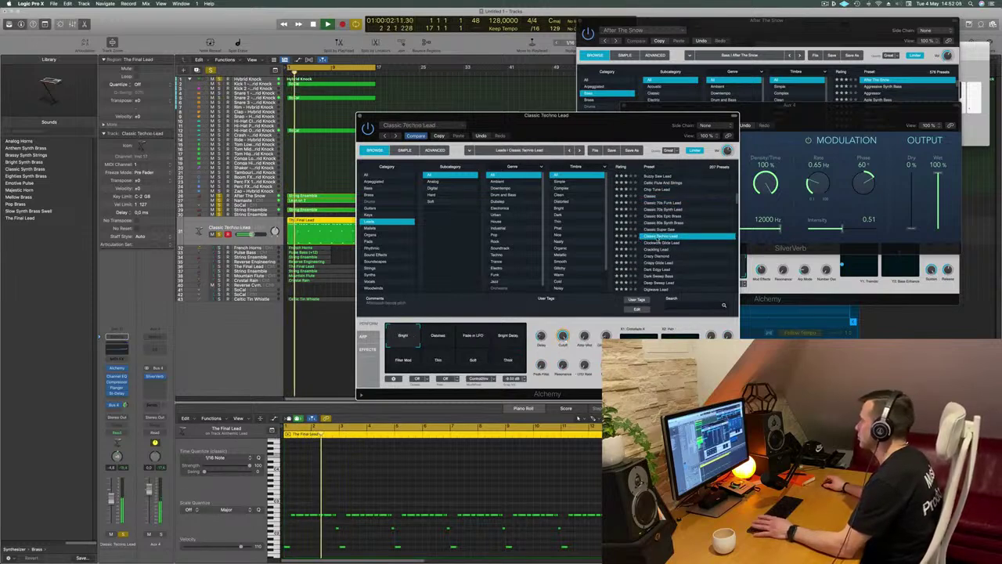
pyautogui.scroll(-2, 686, 231)
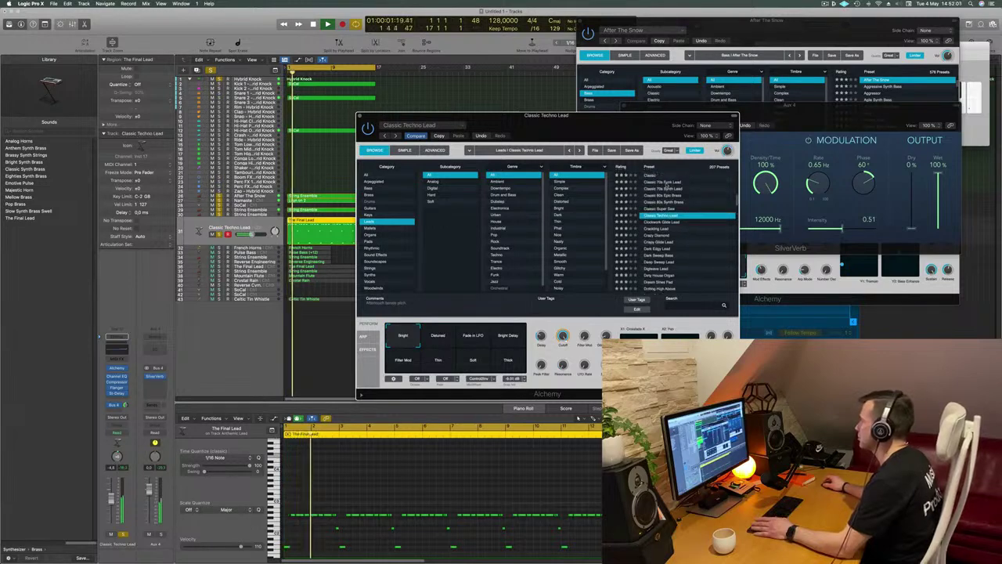
# Compare Classic Techno Lead's Bright Delay, Thin and Soft variations, returning to Bright
pyautogui.moveTo(630, 124); pyautogui.dragTo(642, 85)
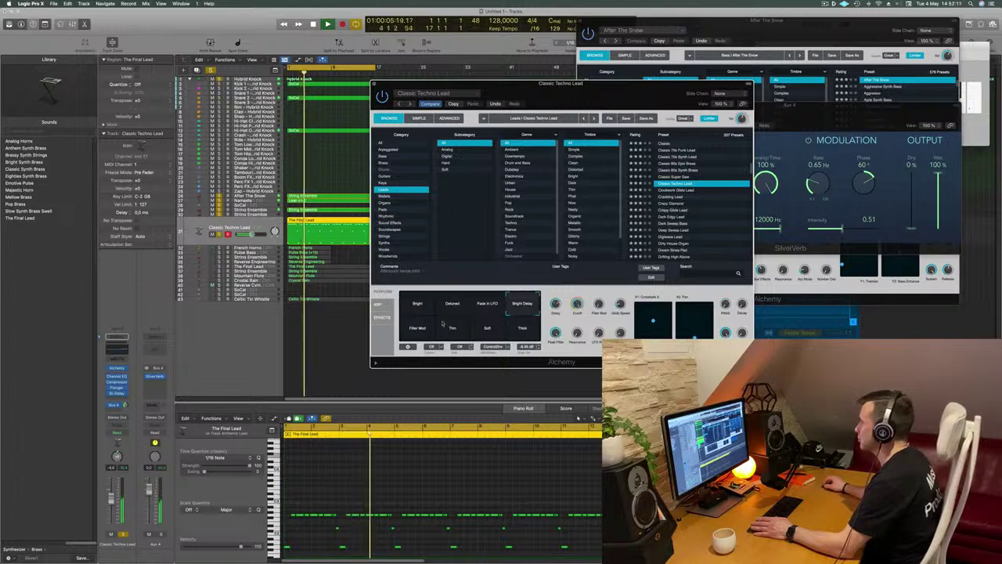
pyautogui.click(454, 332)
pyautogui.click(484, 330)
pyautogui.click(417, 307)
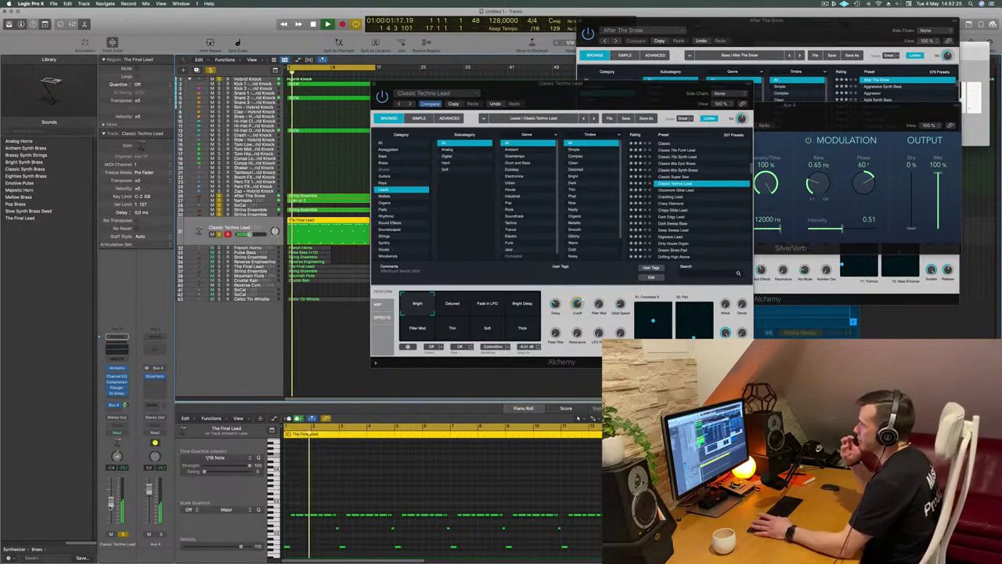
# Replay Classic Techno Lead from the start to check the track's level, and close its Alchemy window
pyautogui.press('space')
pyautogui.press('space')
pyautogui.press('space')
pyautogui.moveTo(590, 85); pyautogui.dragTo(571, 106)
pyautogui.press('space')
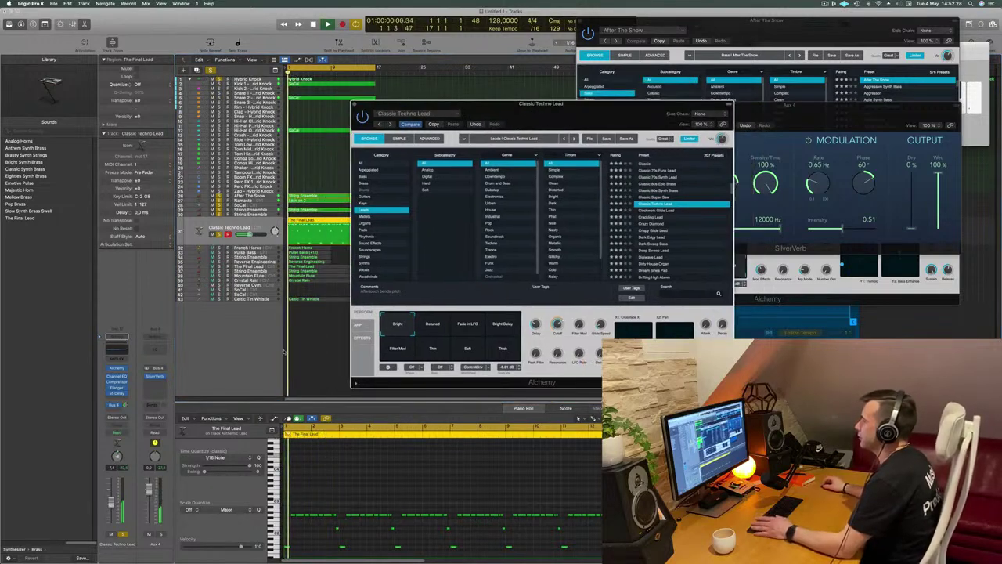
pyautogui.click(114, 502)
pyautogui.click(354, 105)
pyautogui.click(354, 105)
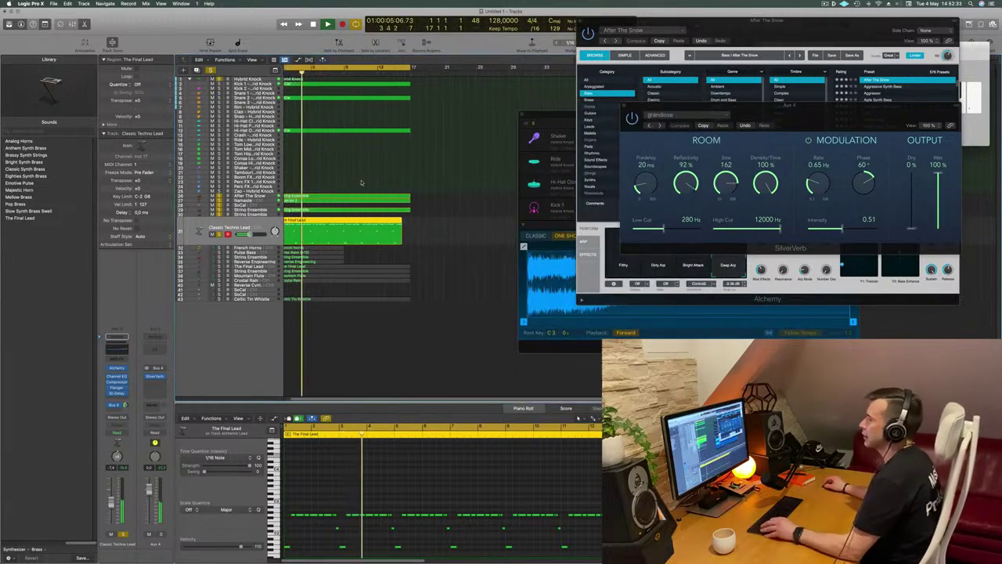
# Unmute and solo the French Horns track and replay it from the start with the other layers
pyautogui.click(213, 249)
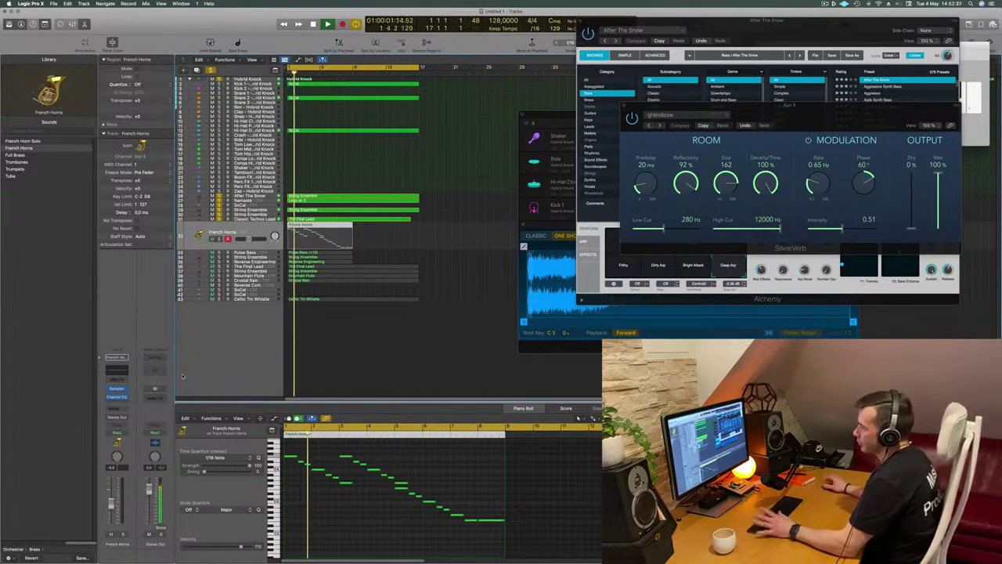
pyautogui.press('space')
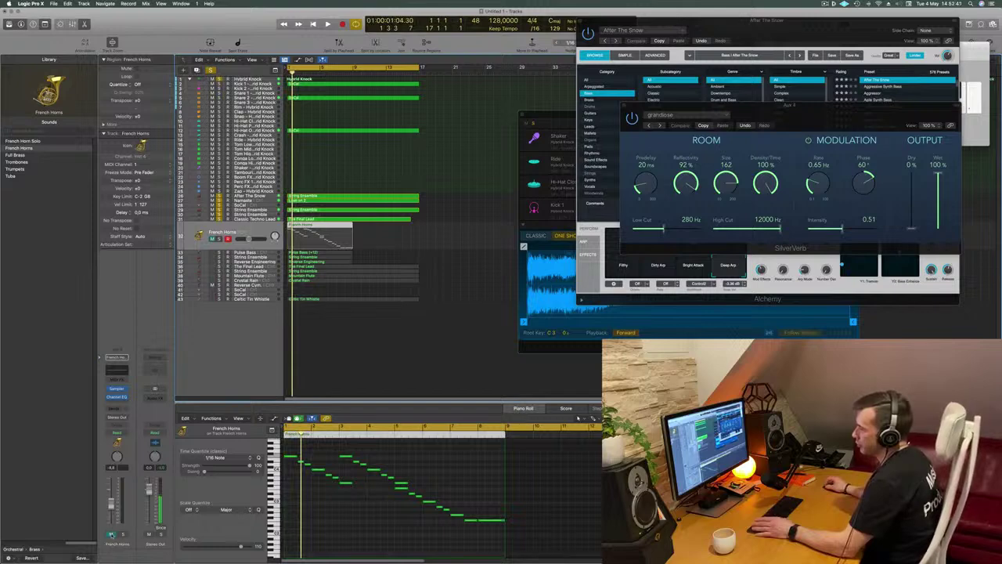
pyautogui.click(121, 535)
pyautogui.press('space')
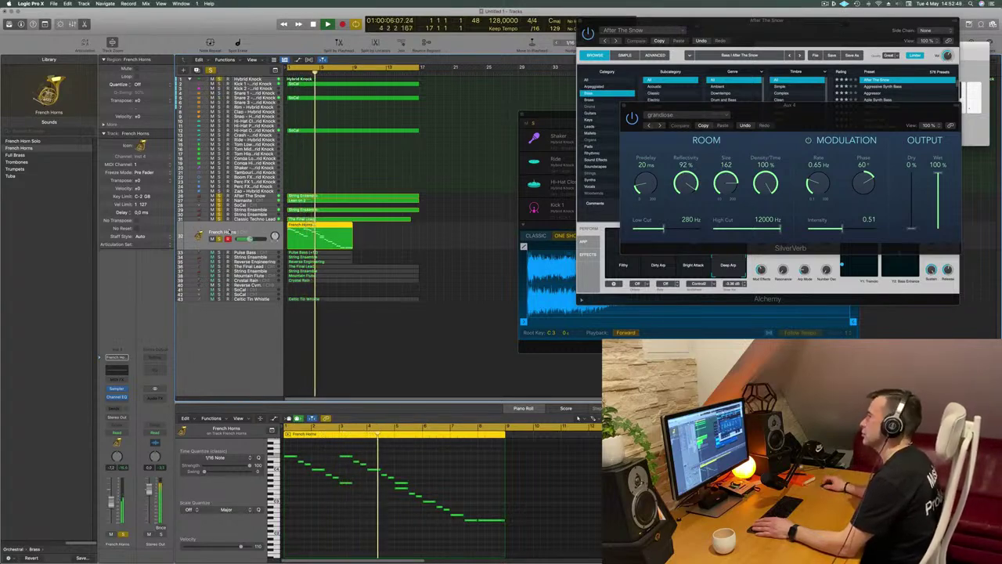
pyautogui.press('space')
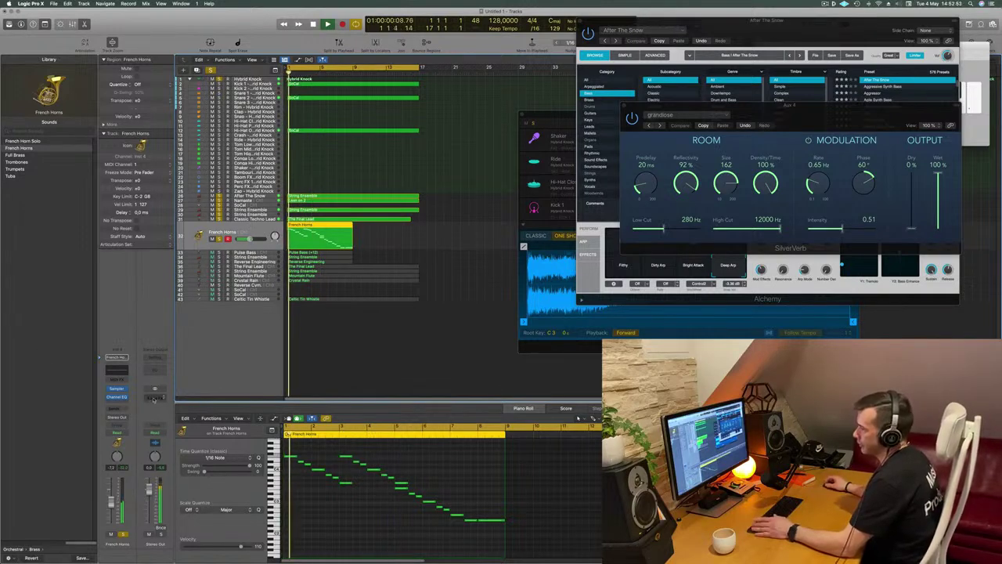
# Add a send from the French Horns track to Bus 4 (Aux 4) and turn up its send level
pyautogui.click(115, 409)
pyautogui.click(110, 408)
pyautogui.click(112, 408)
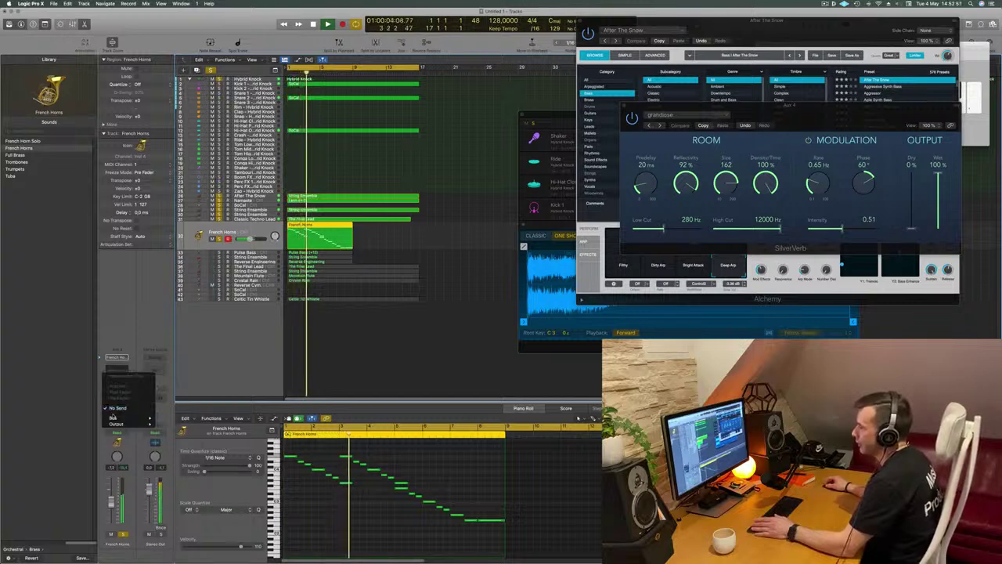
pyautogui.moveTo(125, 417)
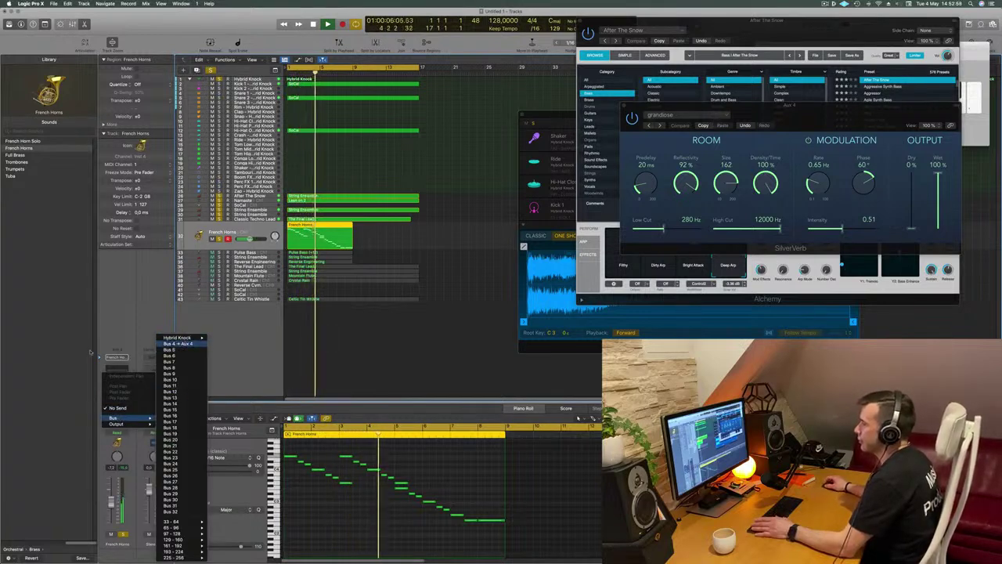
pyautogui.click(182, 345)
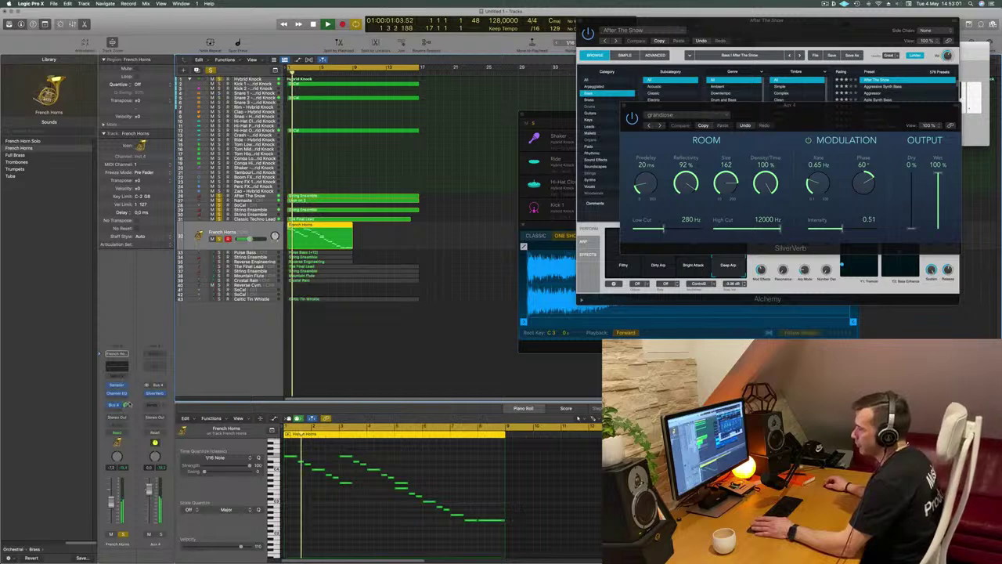
pyautogui.moveTo(126, 407)
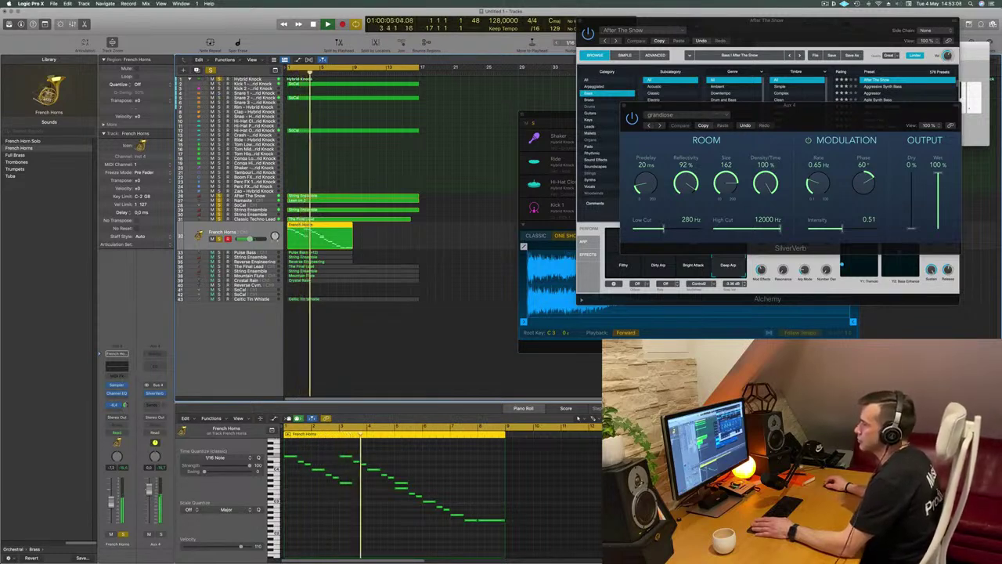
# Transpose all notes in the French Horns region down one octave and replay from the start
pyautogui.click(347, 517)
pyautogui.press('space')
pyautogui.press('space')
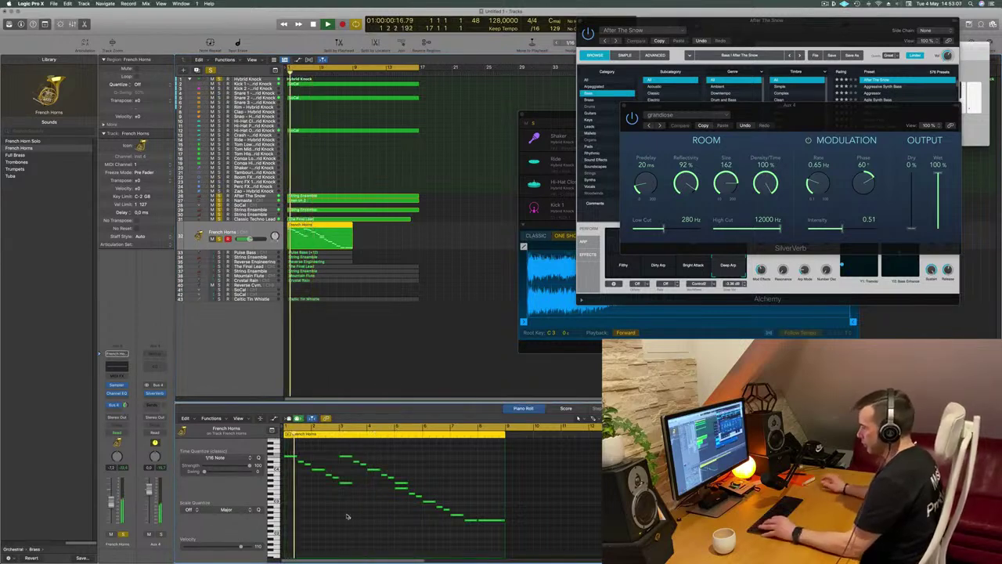
pyautogui.press('super+a')
pyautogui.hotkey('alt', 'shift', 'Down')
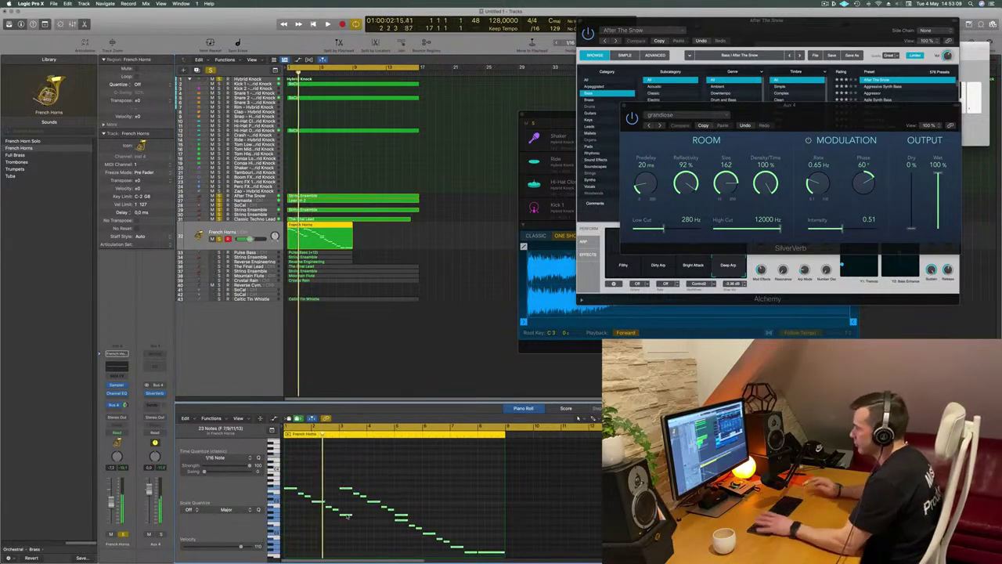
pyautogui.press('space')
pyautogui.press('space')
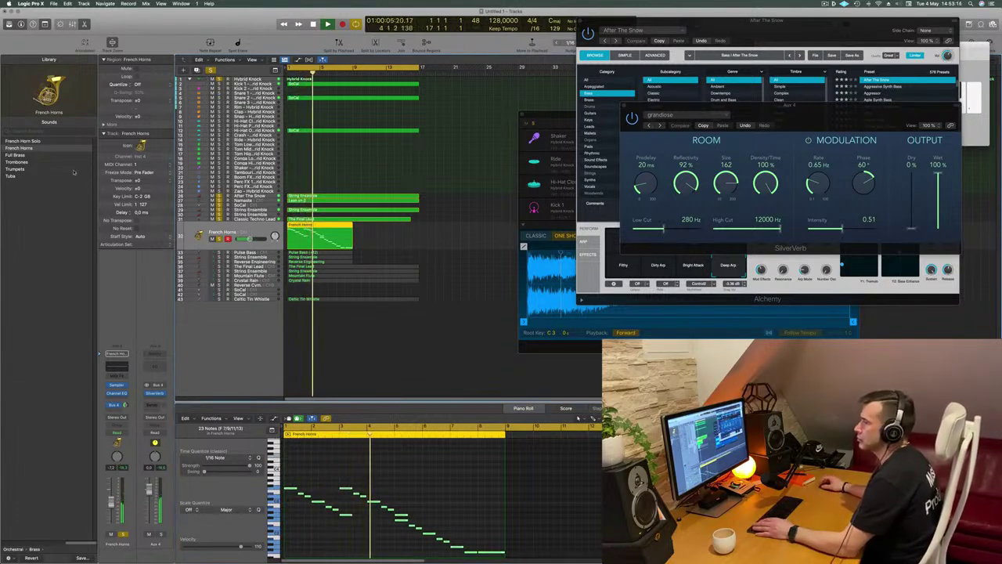
# Audition the French Horn Solo and French Horns sounds on the horns track and load Full Brass
pyautogui.click(27, 142)
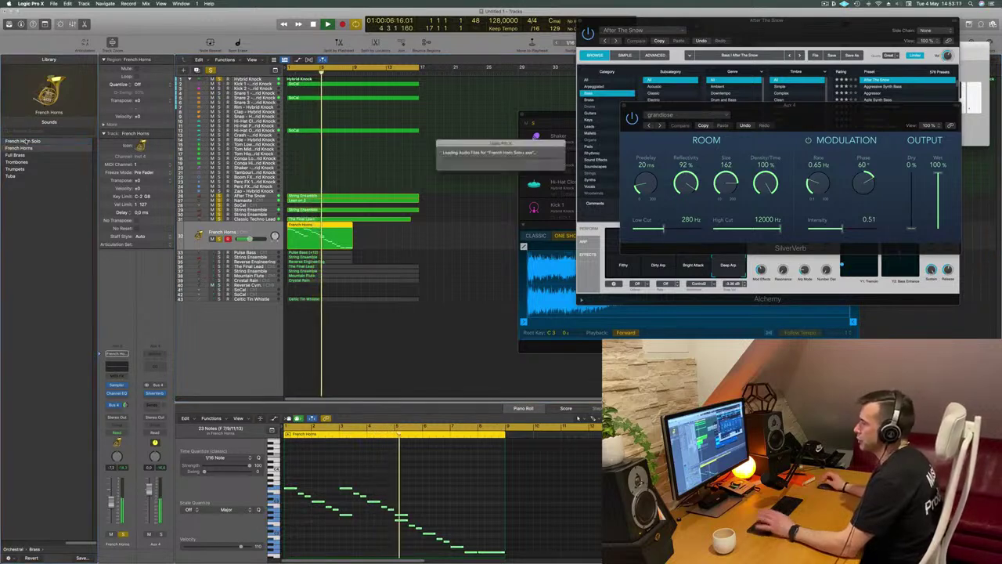
pyautogui.press('space')
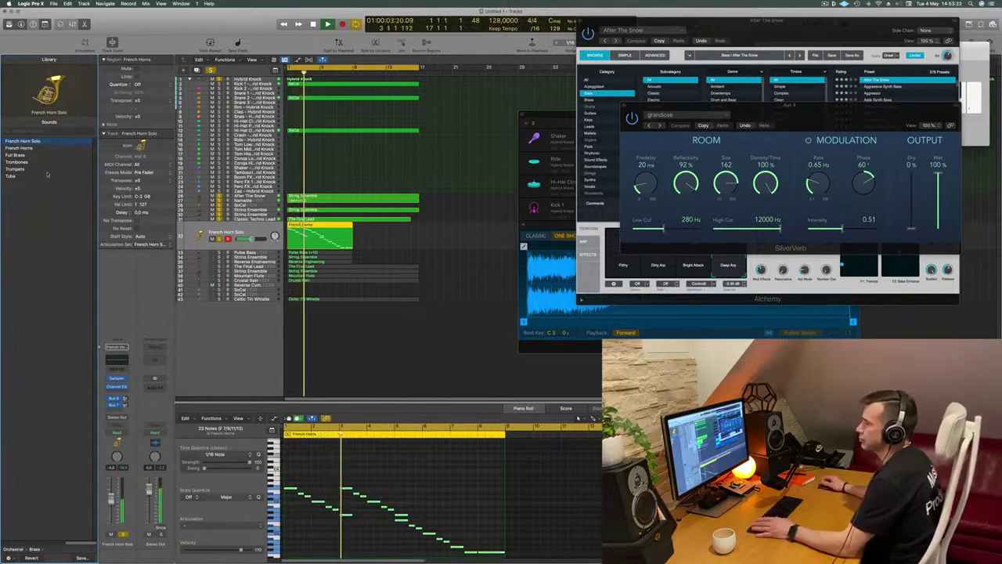
pyautogui.click(20, 150)
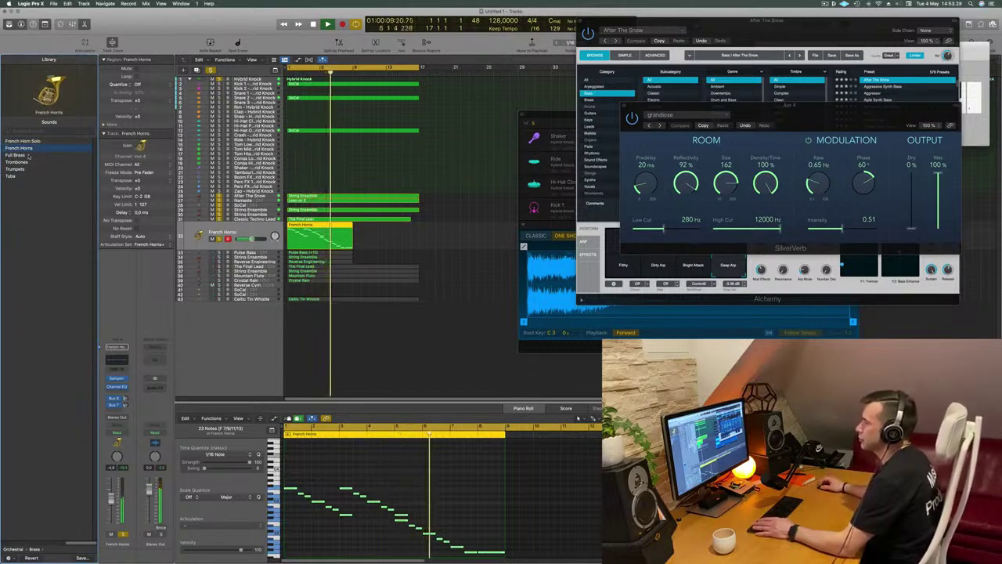
pyautogui.click(19, 155)
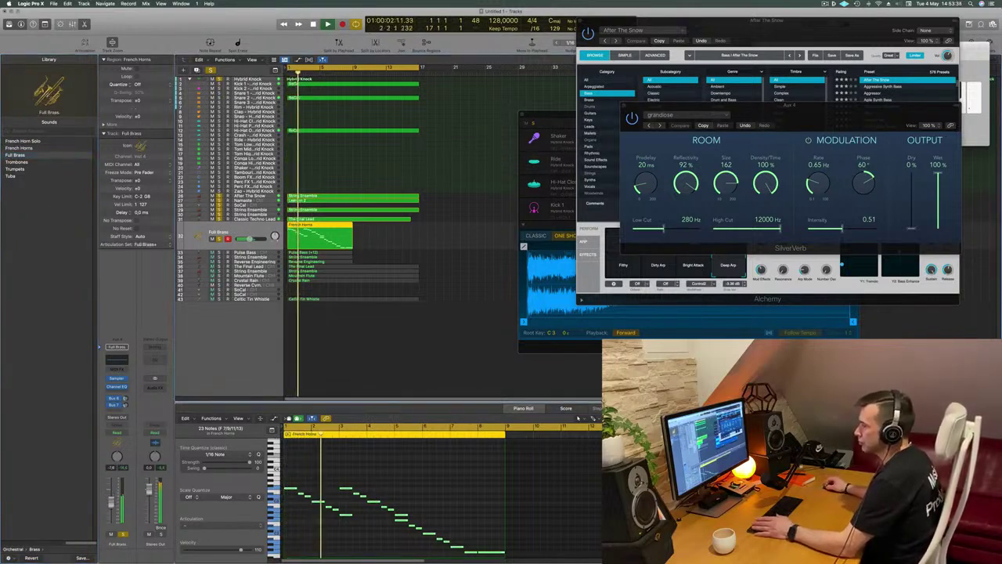
# Add a send from the Full Brass track to Bus 4 (Aux 4) and turn up its level
pyautogui.click(122, 400)
pyautogui.moveTo(117, 420)
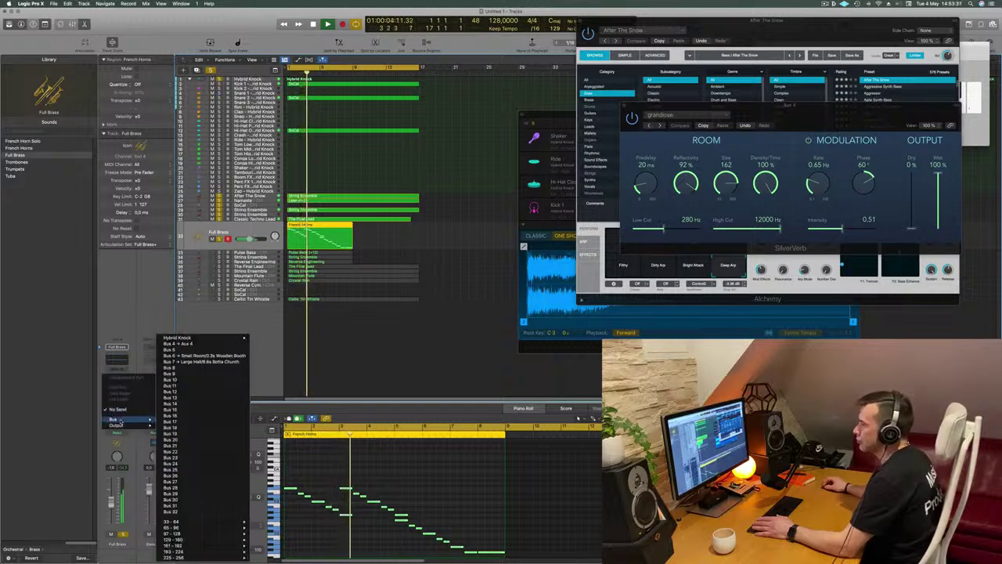
pyautogui.click(191, 345)
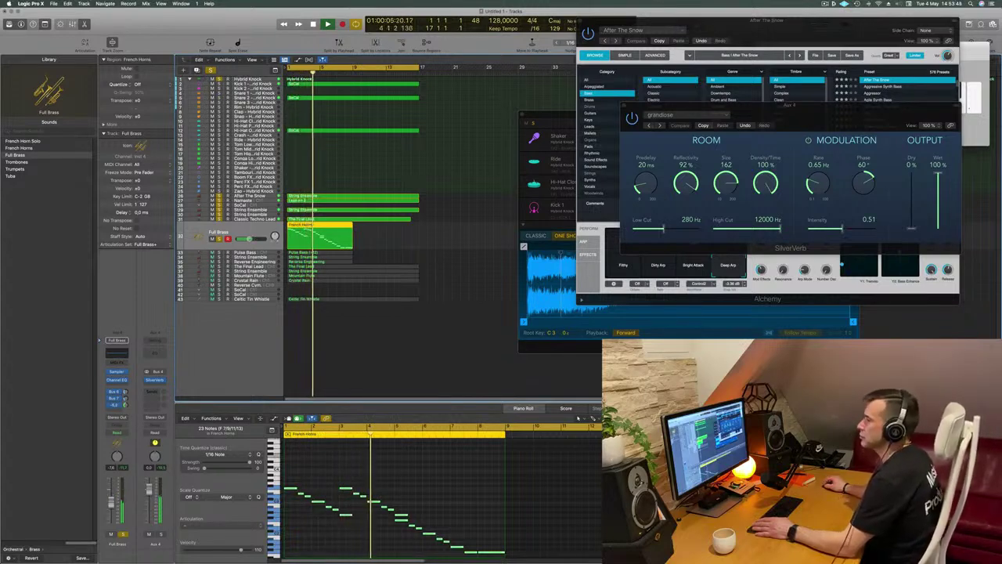
# Duplicate the French Horns region on the Full Brass track directly after the original, starting at bar 9
pyautogui.click(436, 273)
pyautogui.click(306, 234)
pyautogui.moveTo(306, 234); pyautogui.dragTo(369, 234)
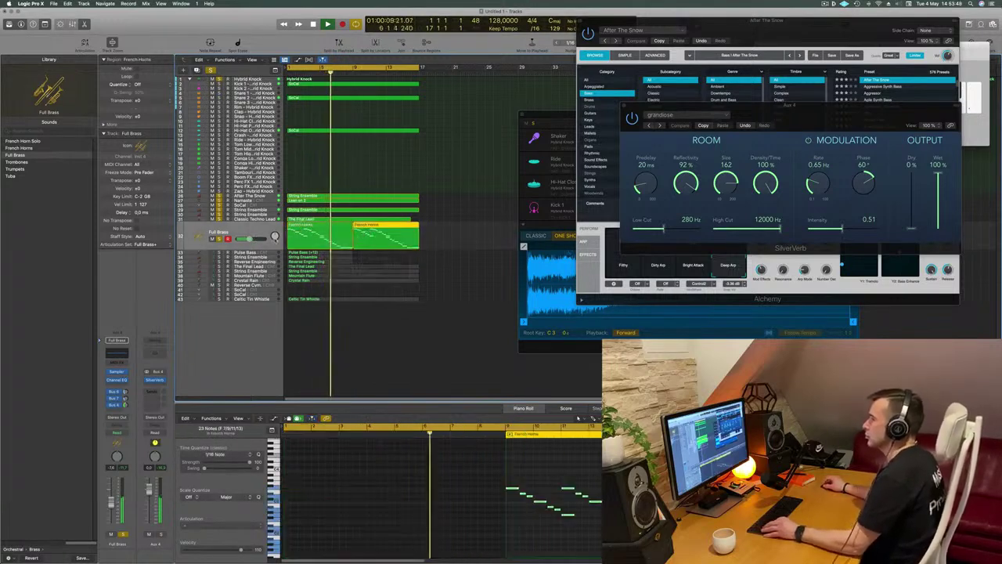
pyautogui.press('super+Left')
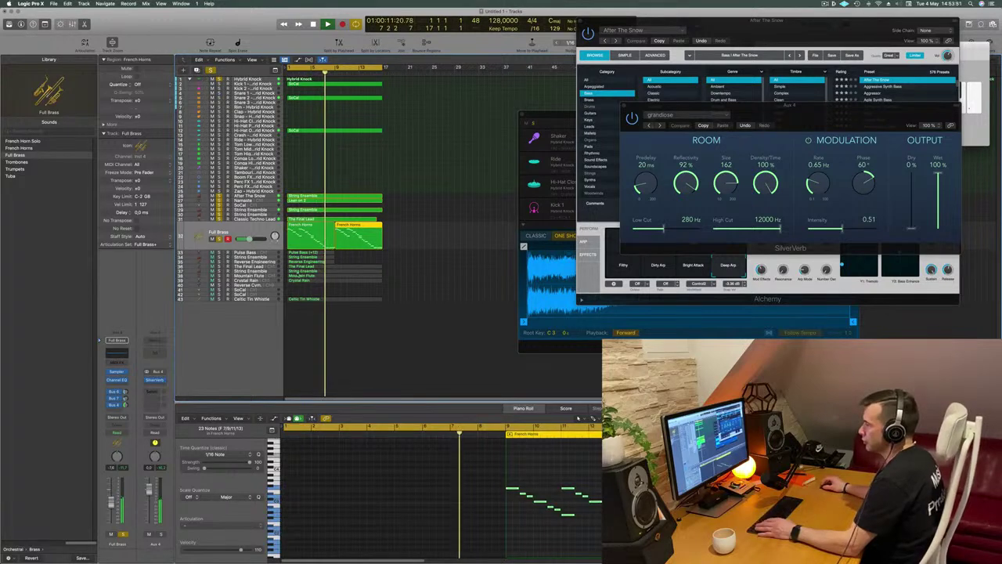
pyautogui.click(436, 287)
pyautogui.press('super+Right')
pyautogui.press('super+Right')
pyautogui.press('super+Right')
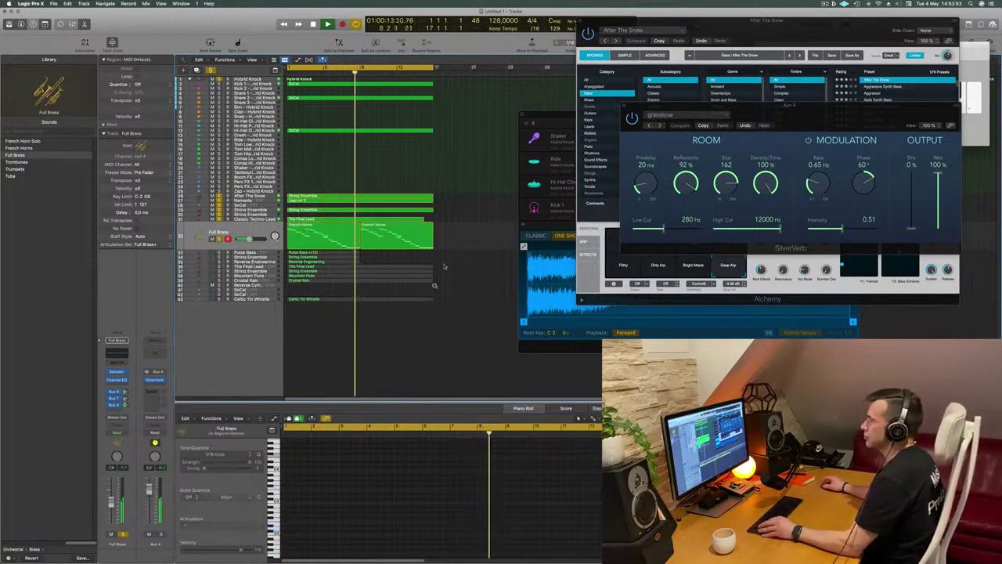
pyautogui.press('super+Left')
pyautogui.press('super+Left')
pyautogui.press('super+Left')
pyautogui.press('super+Right')
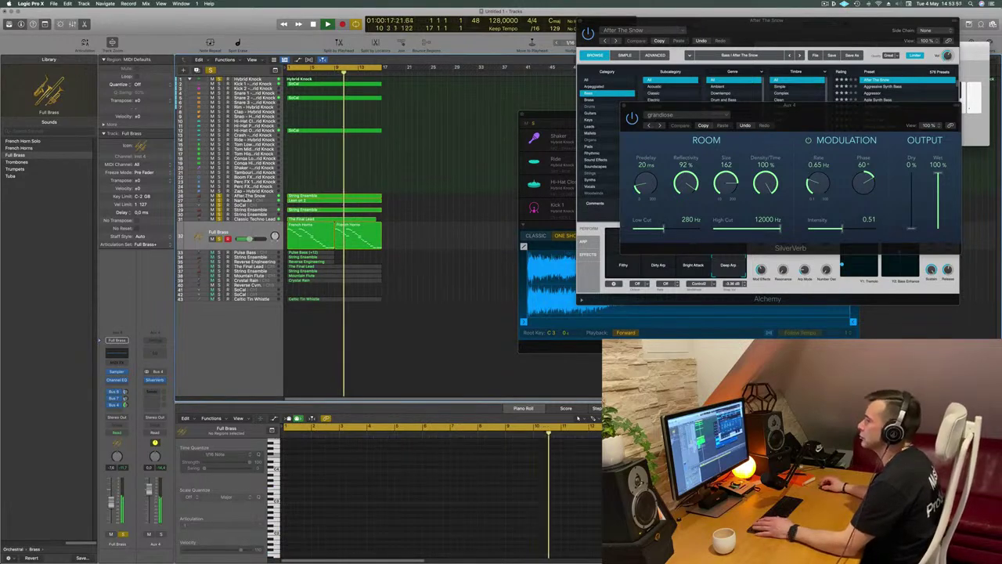
# Compare the mix from the start with After The Snow's solo switched off and back on
pyautogui.click(208, 197)
pyautogui.press('Return')
pyautogui.click(219, 210)
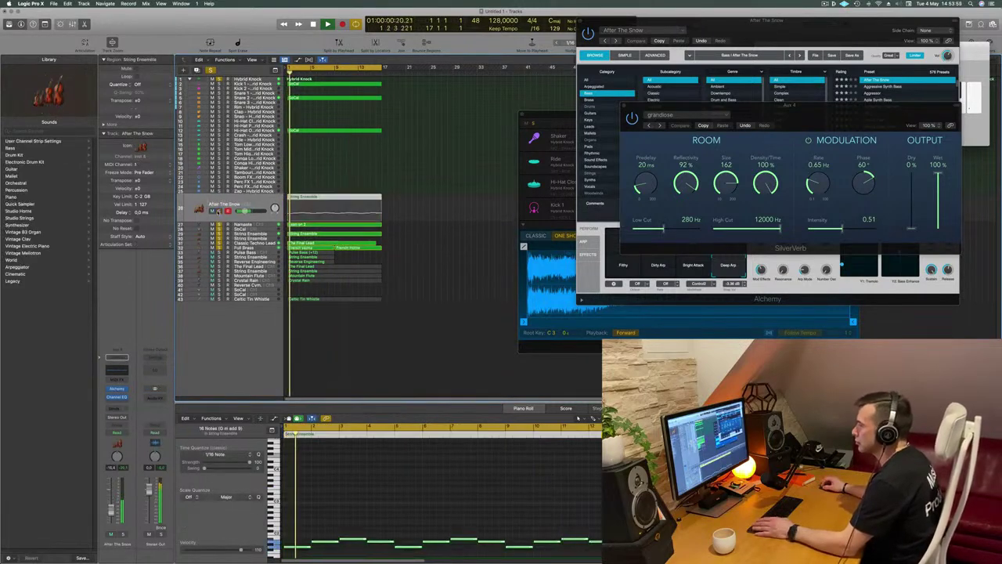
pyautogui.click(219, 210)
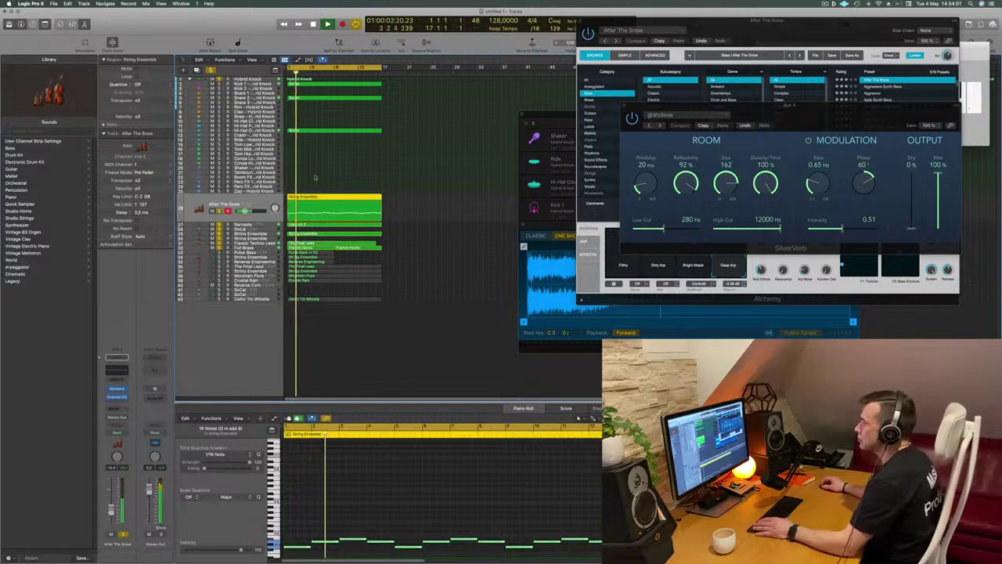
# Solo the Pulse Bass track and play it together with the drums and the other soloed tracks
pyautogui.click(439, 192)
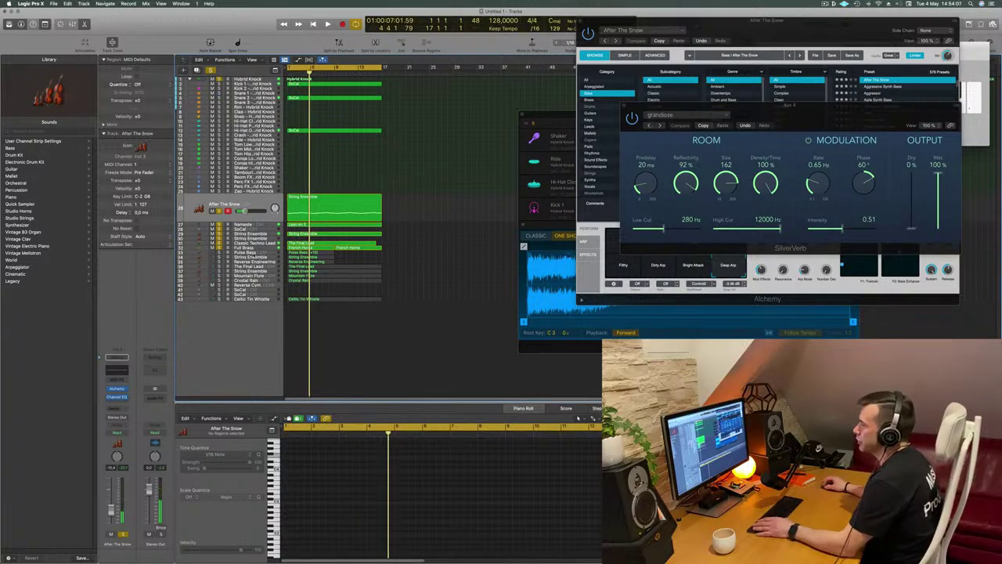
pyautogui.click(208, 250)
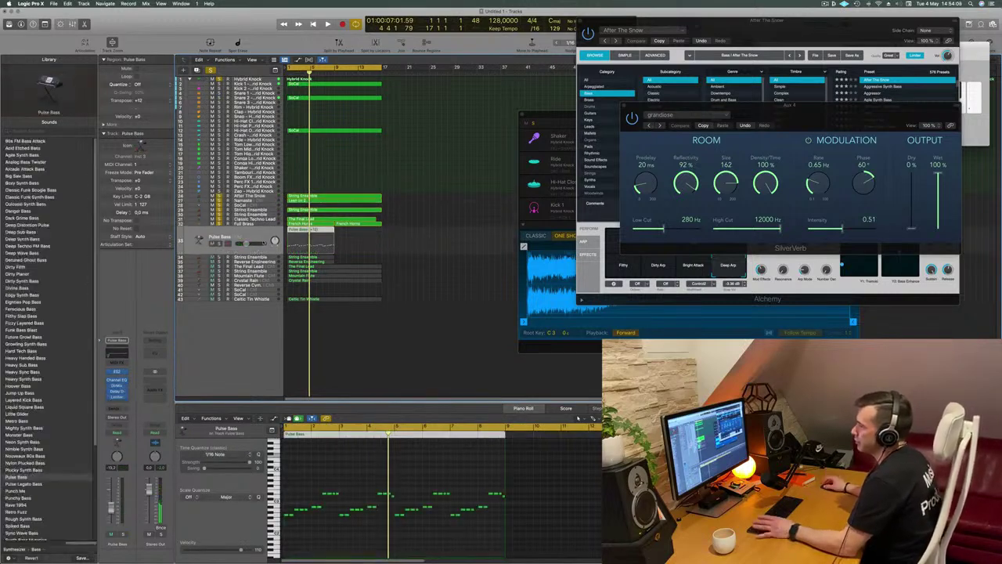
pyautogui.click(219, 244)
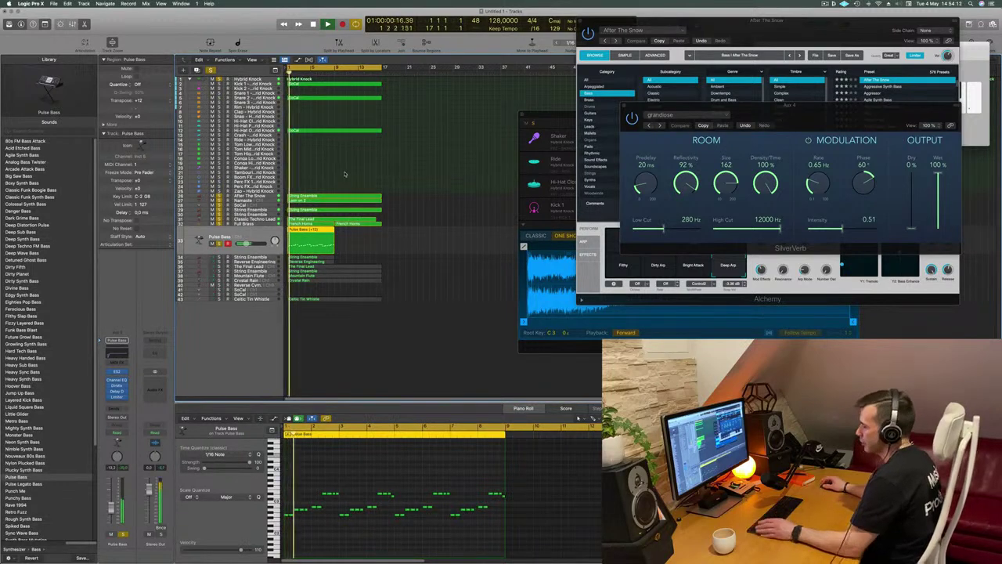
# Name all regions by their tracks and switch off After The Snow's solo
pyautogui.press('super+a')
pyautogui.rightClick(344, 131)
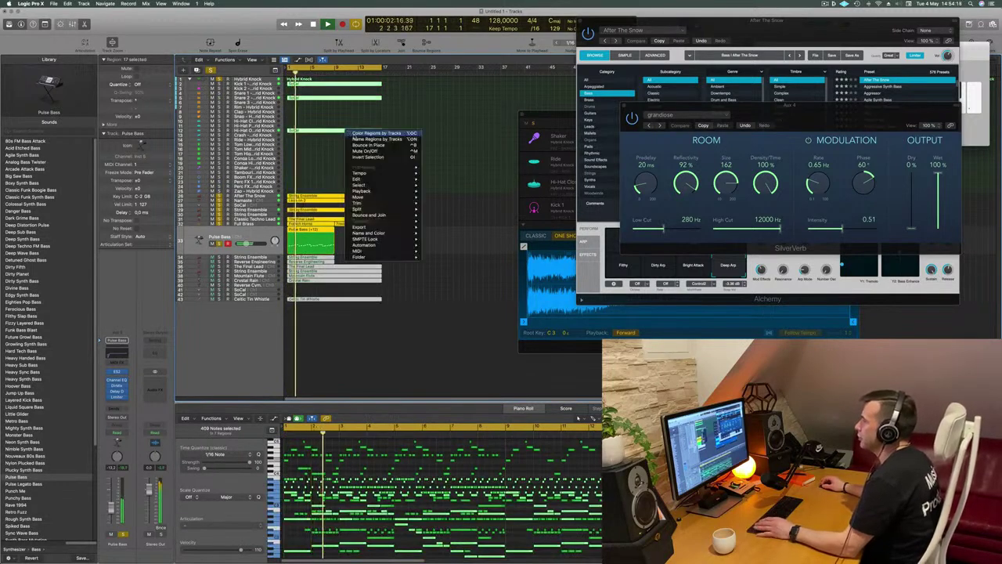
pyautogui.click(286, 176)
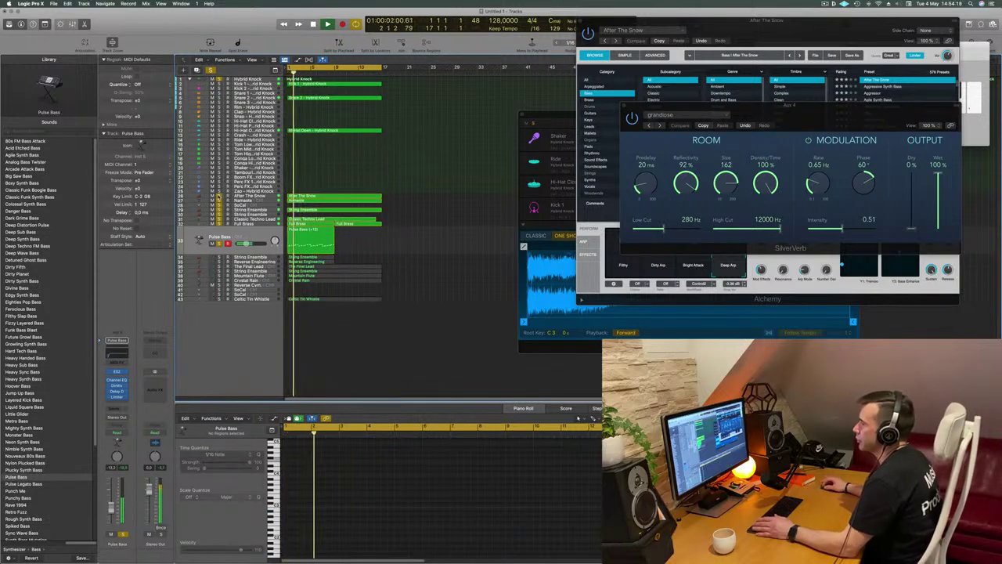
pyautogui.click(238, 229)
pyautogui.press('space')
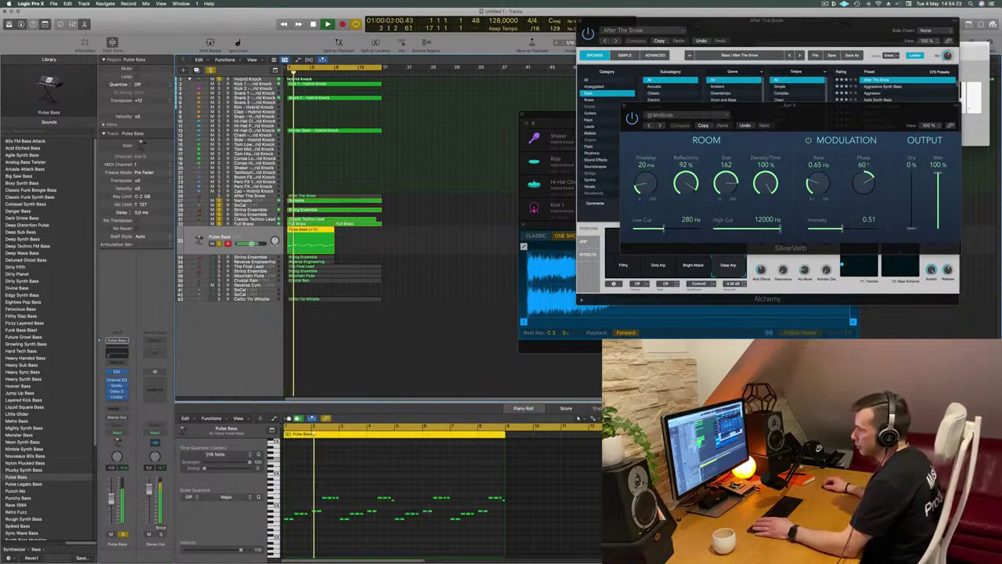
# Transpose all notes in the Pulse Bass region down one octave and play from the start
pyautogui.press('space')
pyautogui.press('Return')
pyautogui.click(422, 470)
pyautogui.press('space')
pyautogui.press('super+a')
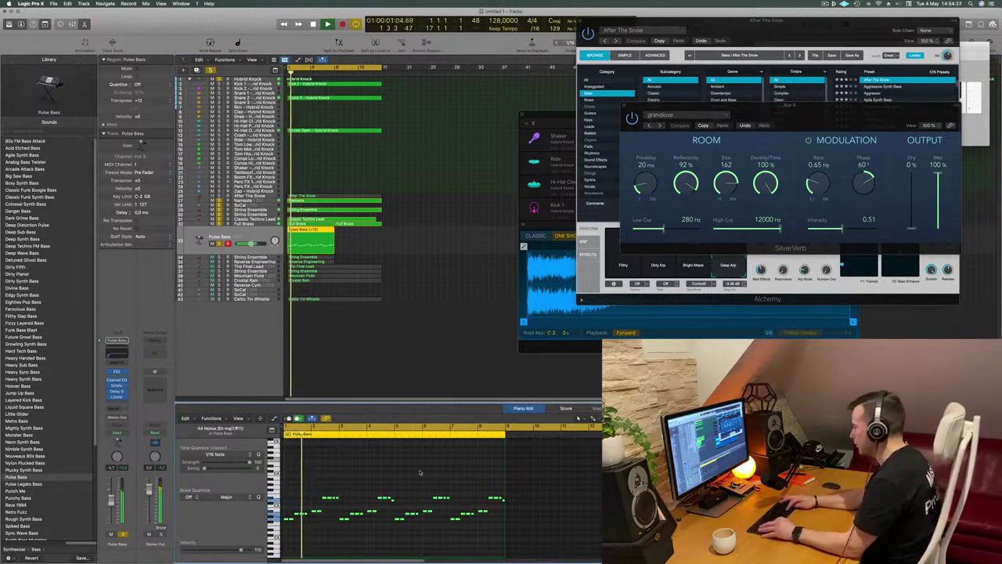
pyautogui.hotkey('alt', 'shift', 'Down')
pyautogui.press('space')
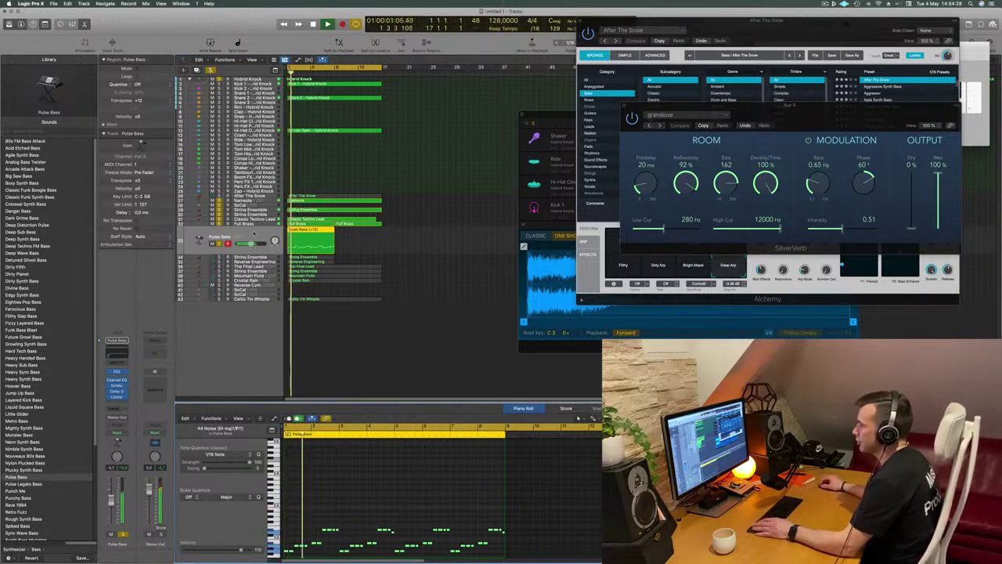
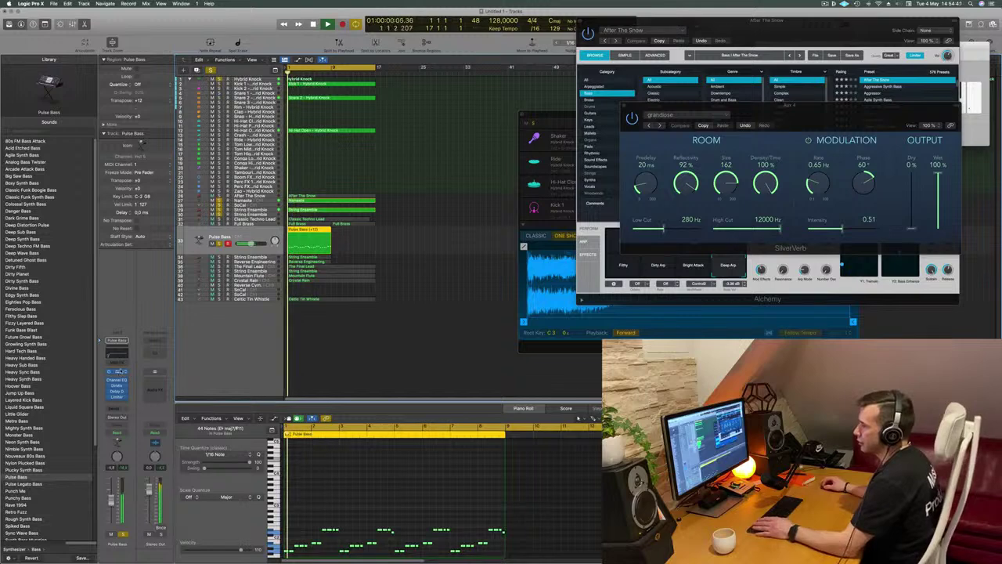
# Replace the Pulse Bass track's ES2 with Alchemy in stereo and try its bass presets 1963 Semi-Acoustic Thumb and 70s Classic Synth Bass
pyautogui.click(117, 340)
pyautogui.moveTo(188, 362)
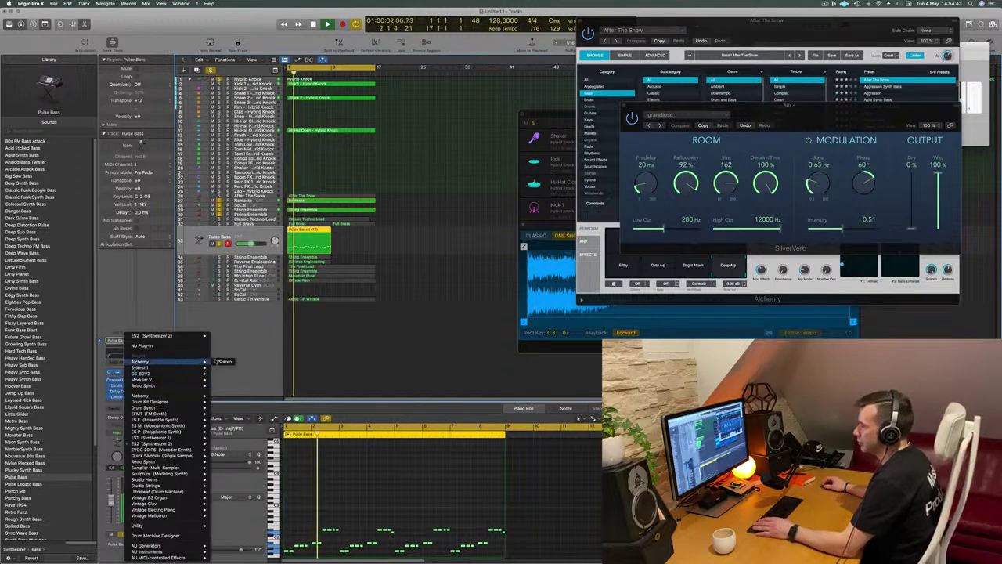
pyautogui.click(225, 361)
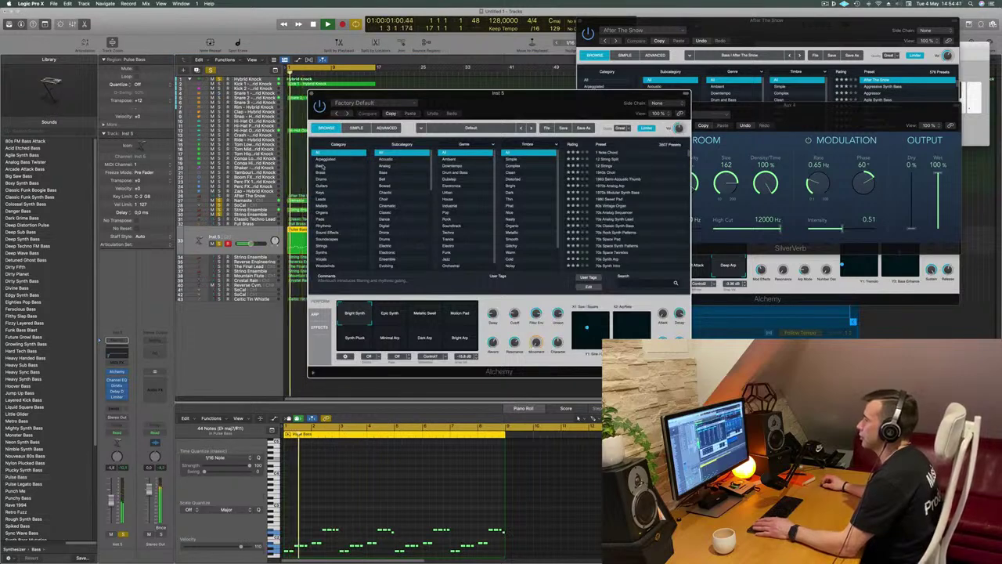
pyautogui.click(322, 166)
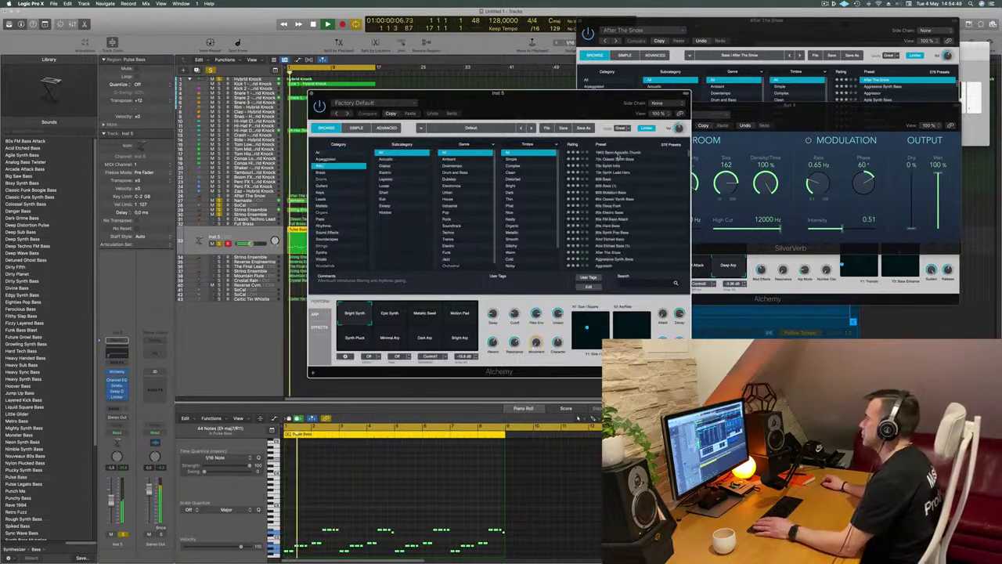
pyautogui.click(618, 154)
pyautogui.click(655, 162)
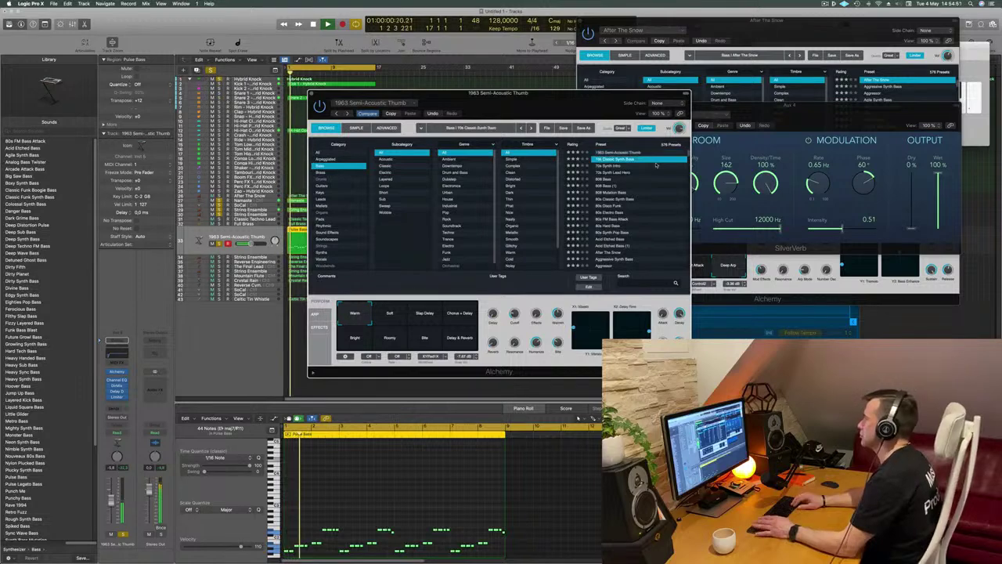
pyautogui.moveTo(567, 109); pyautogui.dragTo(601, 84)
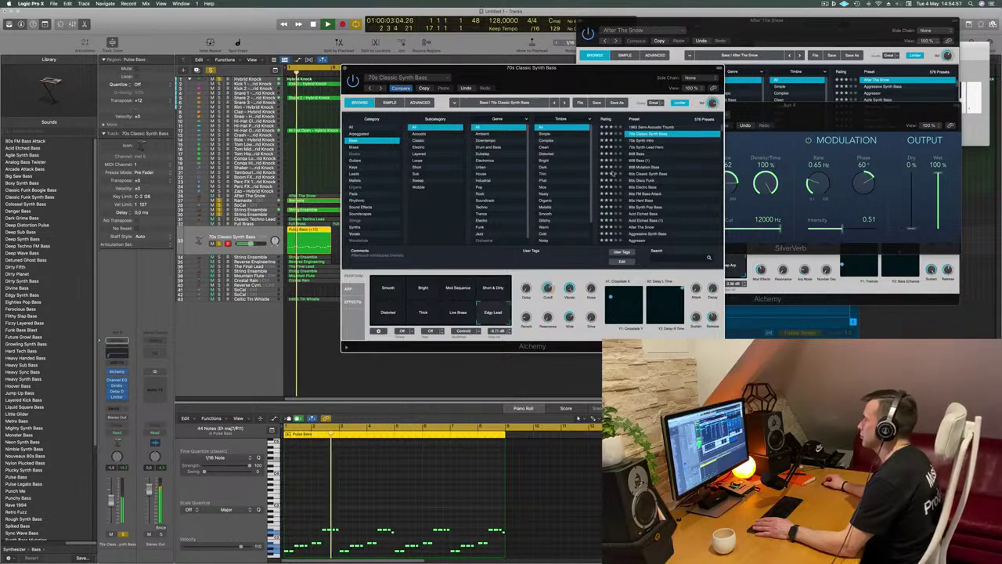
# Audition the Alchemy bass presets from 70s Synth Intro down to 80s Disco Funk against the playing track
pyautogui.click(641, 141)
pyautogui.press('space')
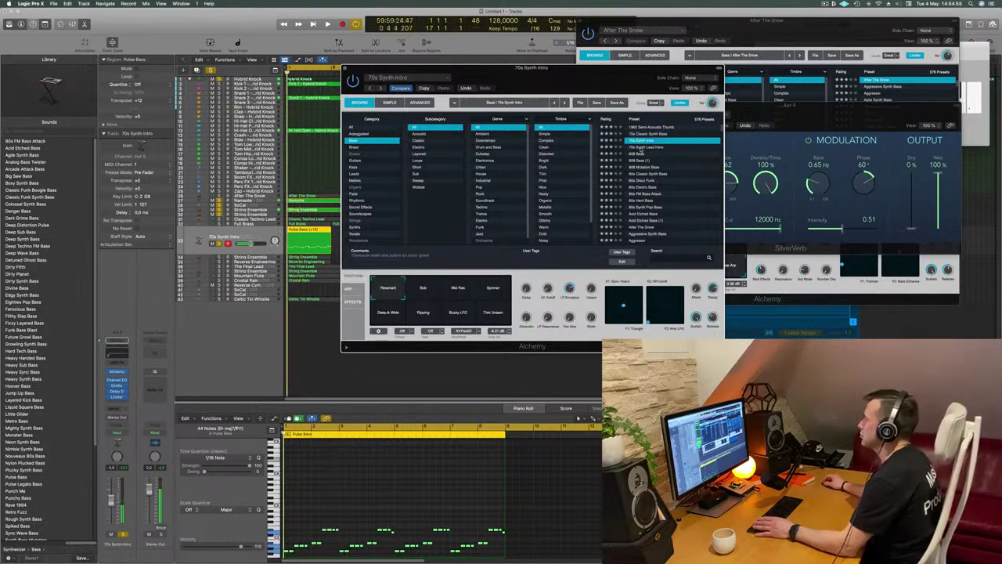
pyautogui.click(642, 147)
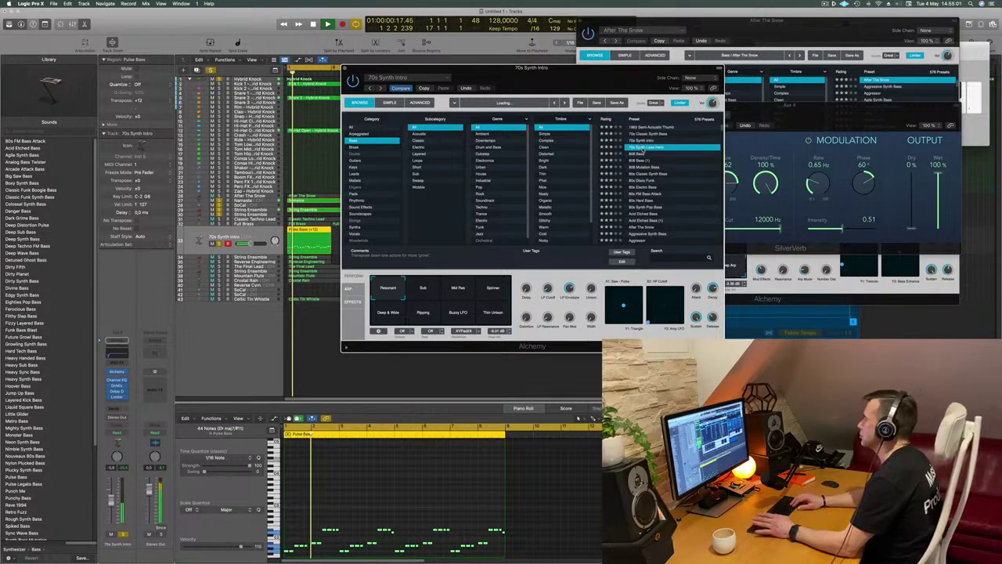
pyautogui.press('Down')
pyautogui.press('Down')
pyautogui.press('Down')
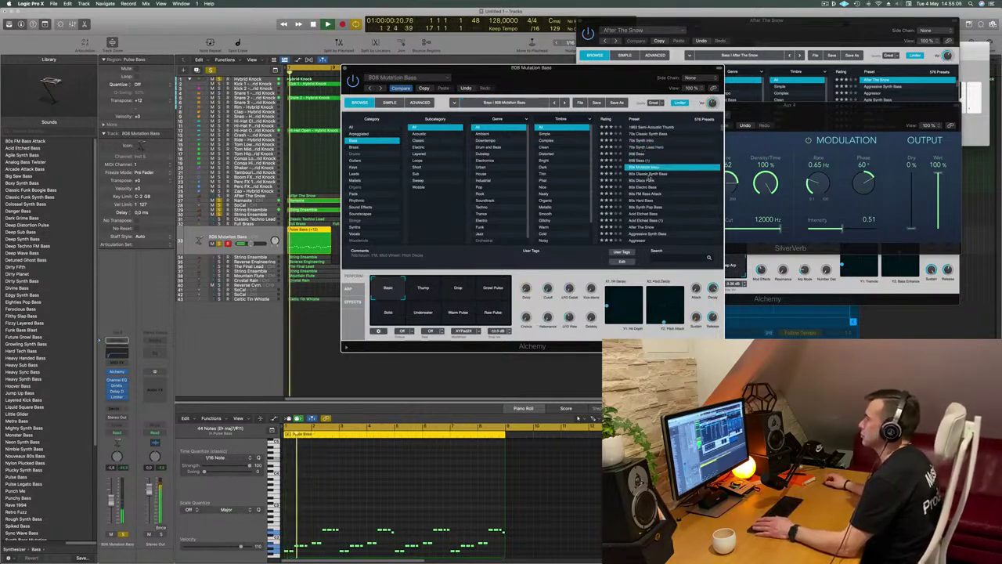
pyautogui.press('Down')
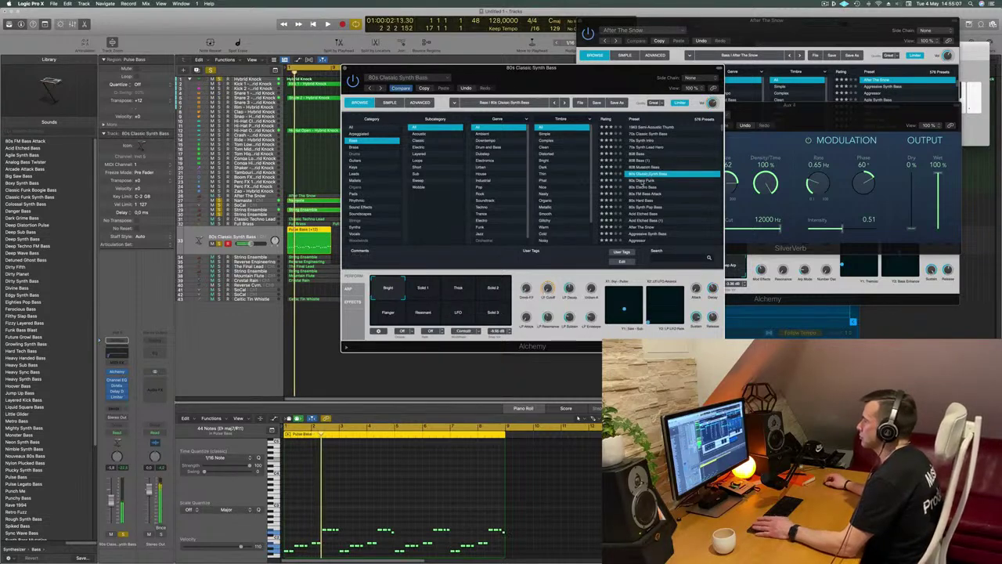
pyautogui.press('Down')
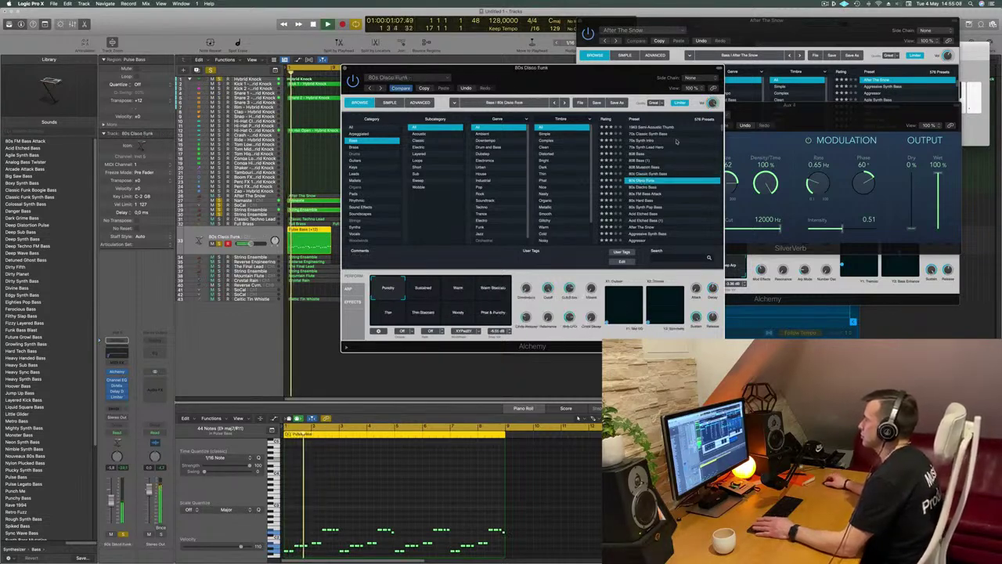
pyautogui.moveTo(610, 86); pyautogui.dragTo(614, 87)
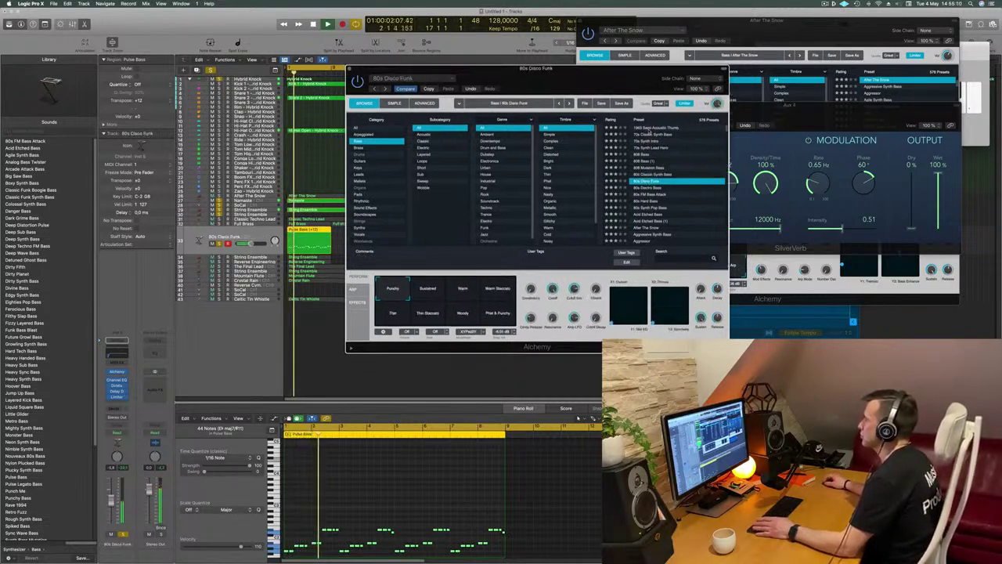
# Return to the 70s Classic Synth Bass preset, check it in the mix and browse further down the bass presets
pyautogui.click(654, 128)
pyautogui.click(656, 135)
pyautogui.moveTo(611, 84); pyautogui.dragTo(755, 56)
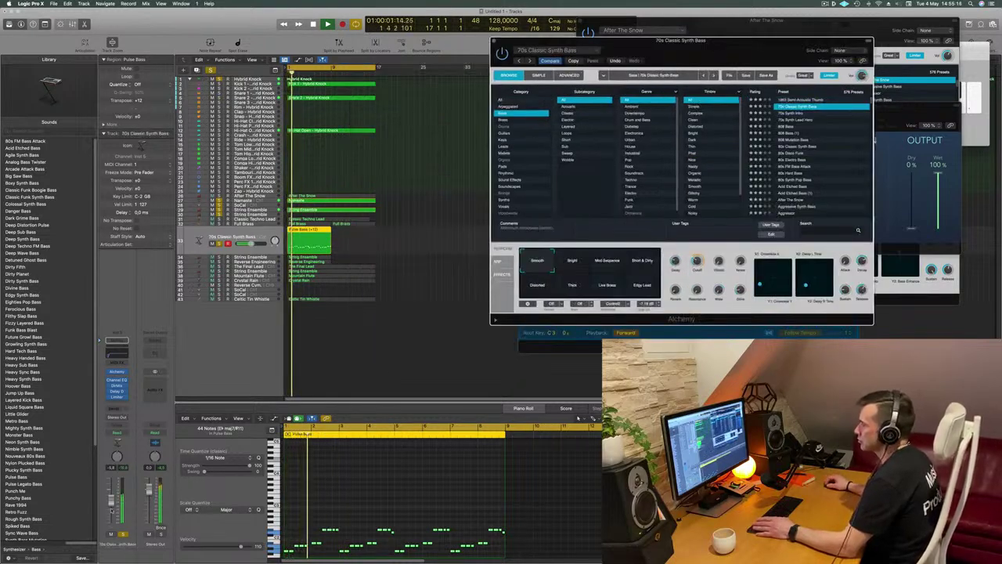
pyautogui.click(111, 506)
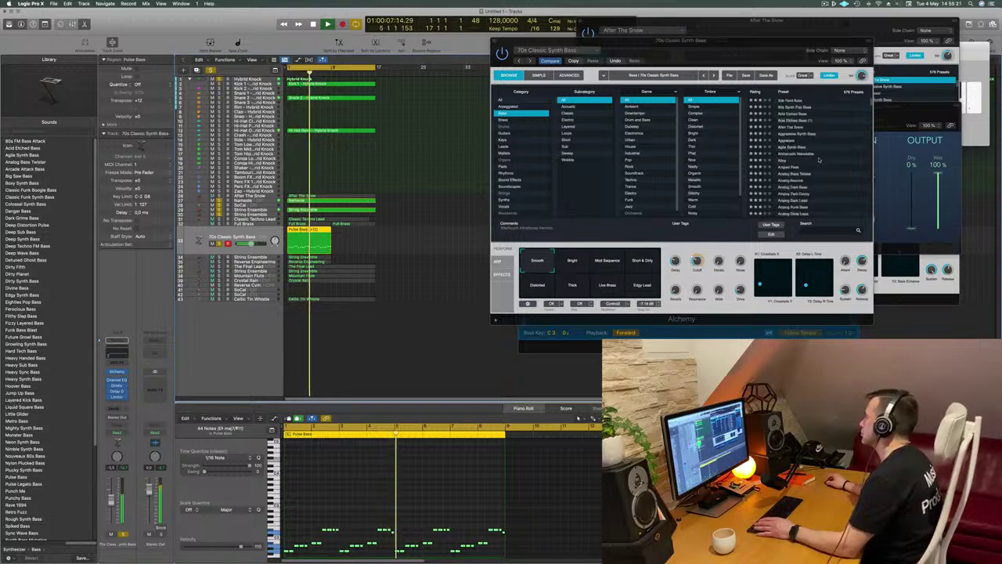
pyautogui.scroll(-5, 815, 156)
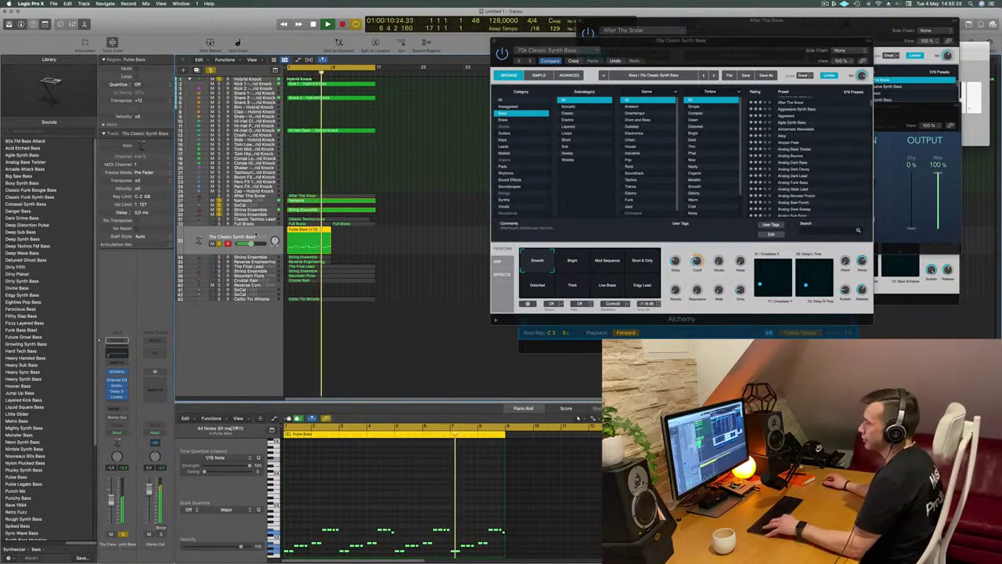
# Undo the Alchemy changes to restore the ES2 Pulse Bass, transpose its notes down one octave again and close the synth window
pyautogui.press('super+z')
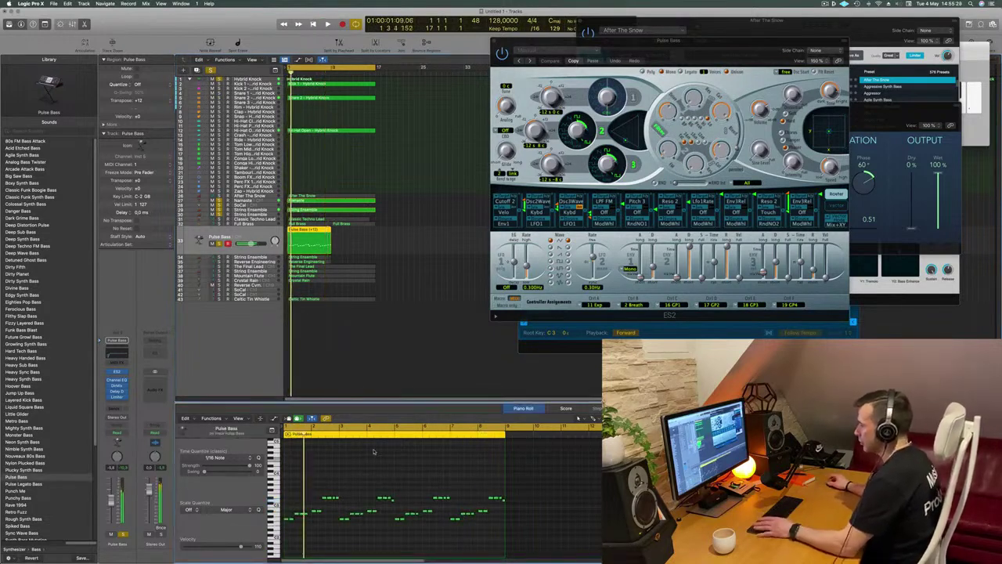
pyautogui.hotkey('alt', 'shift', 'Down')
pyautogui.press('space')
pyautogui.press('space')
pyautogui.moveTo(727, 37); pyautogui.dragTo(530, 146)
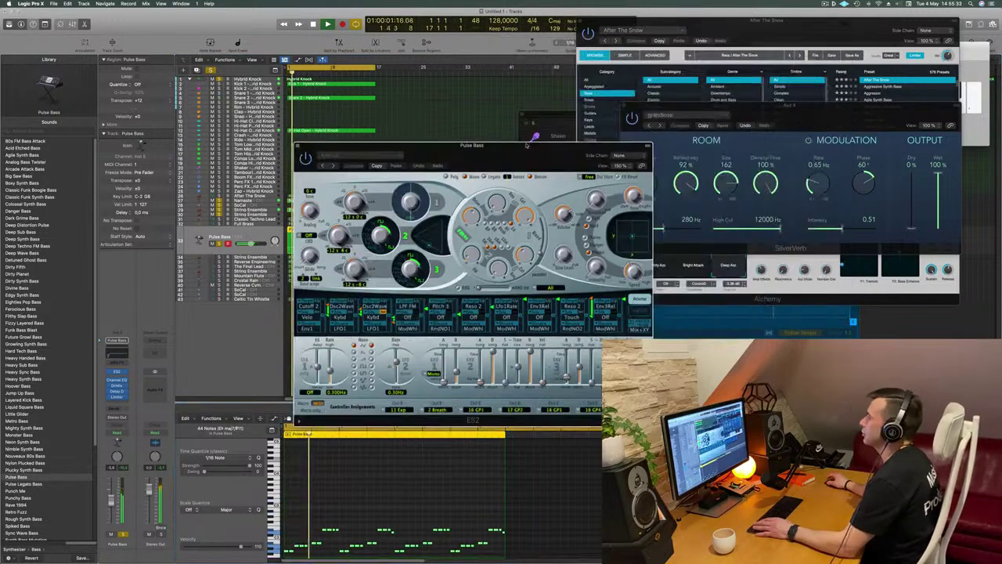
pyautogui.click(298, 147)
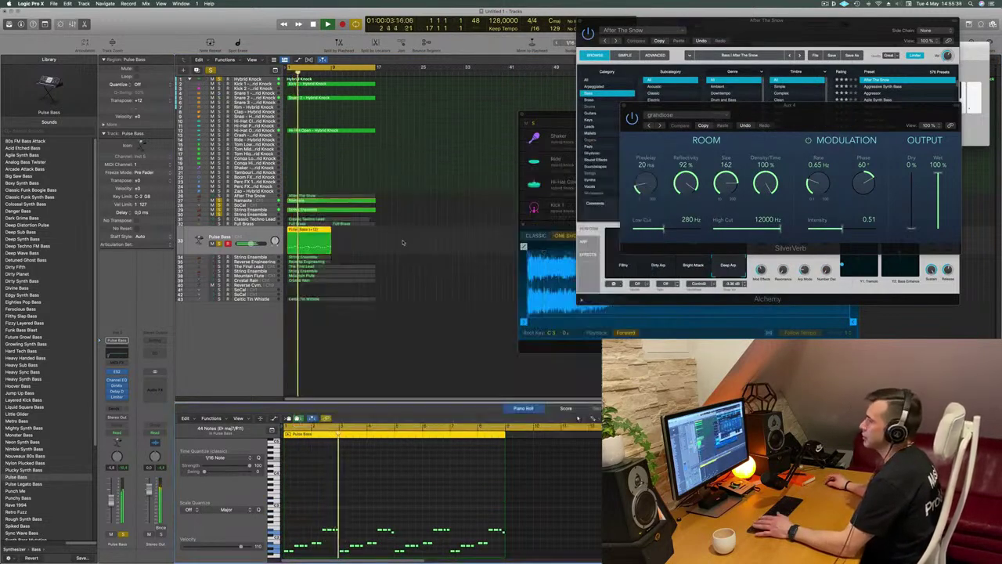
# Duplicate the Pulse Bass region directly after the original, starting at bar 9, and play from the start
pyautogui.click(348, 241)
pyautogui.moveTo(306, 241); pyautogui.dragTo(354, 238)
pyautogui.press('space')
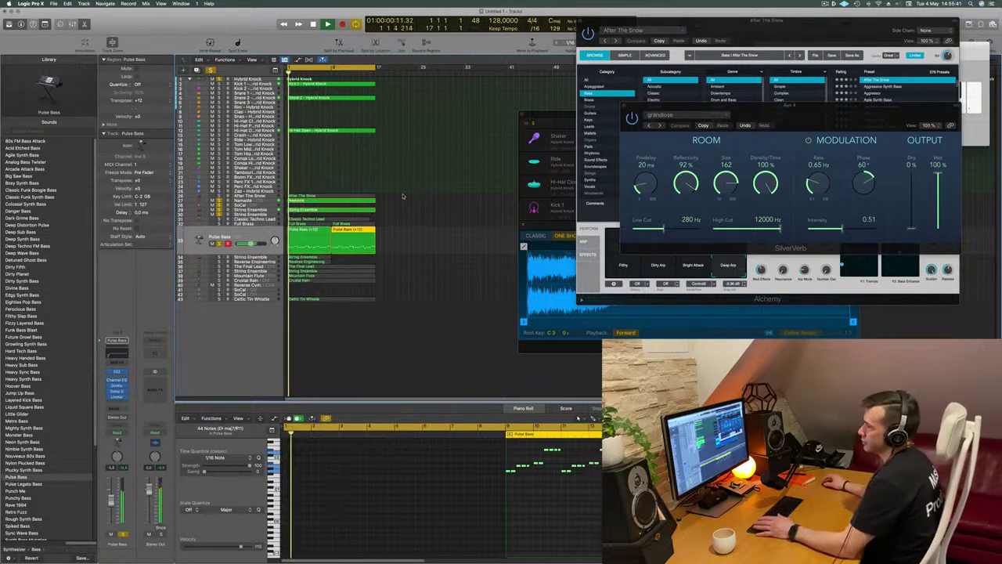
pyautogui.click(409, 174)
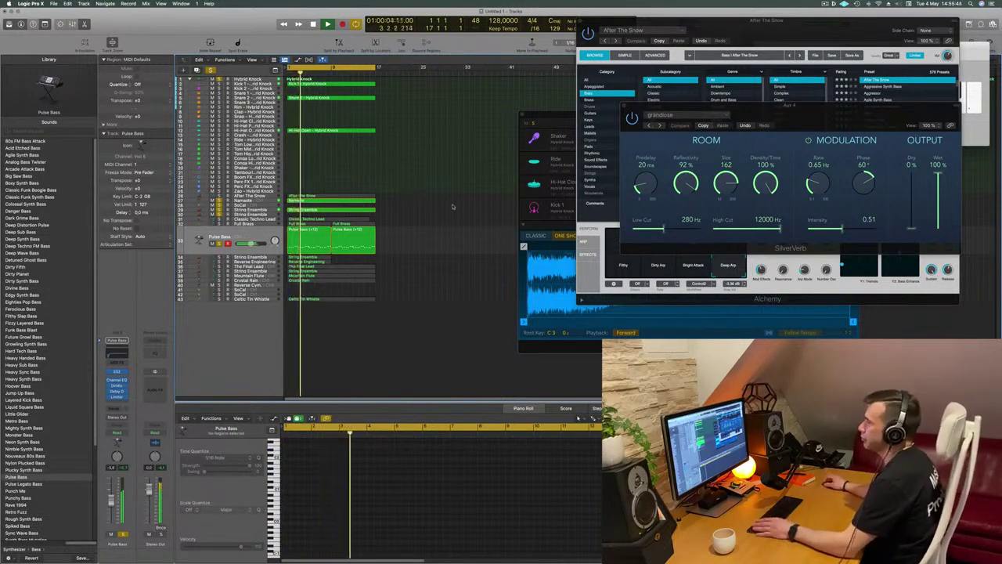
# Mute the first String Ensemble track, which holds the sustained 16-note part
pyautogui.click(370, 210)
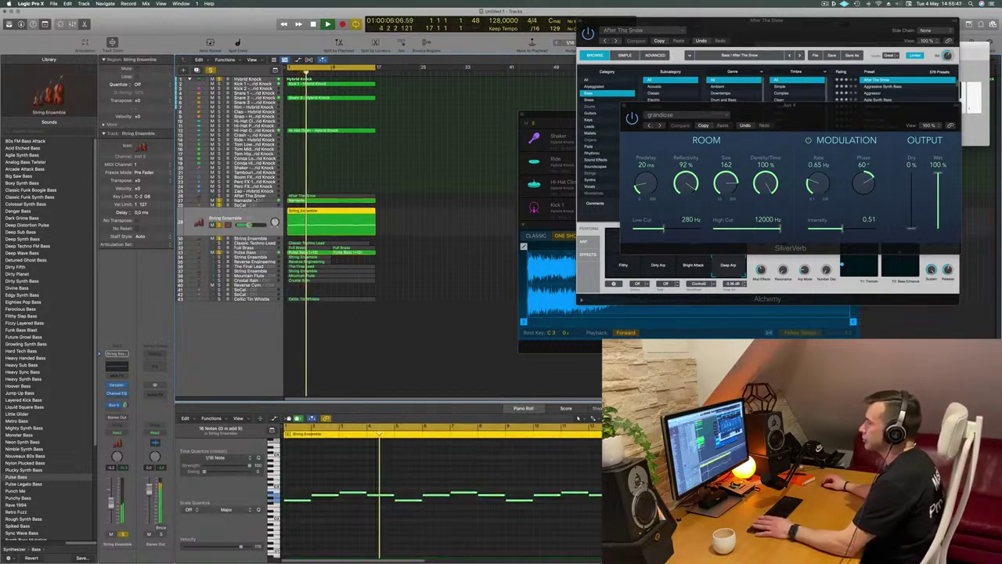
pyautogui.click(212, 225)
pyautogui.click(415, 217)
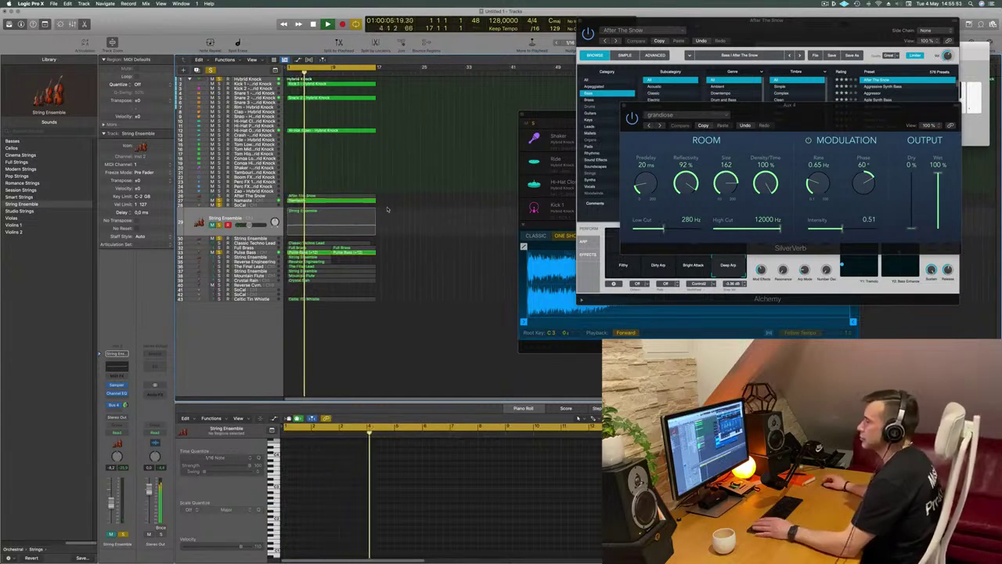
# Solo the String Ensemble track directly below Pulse Bass and play it with the mix
pyautogui.click(252, 257)
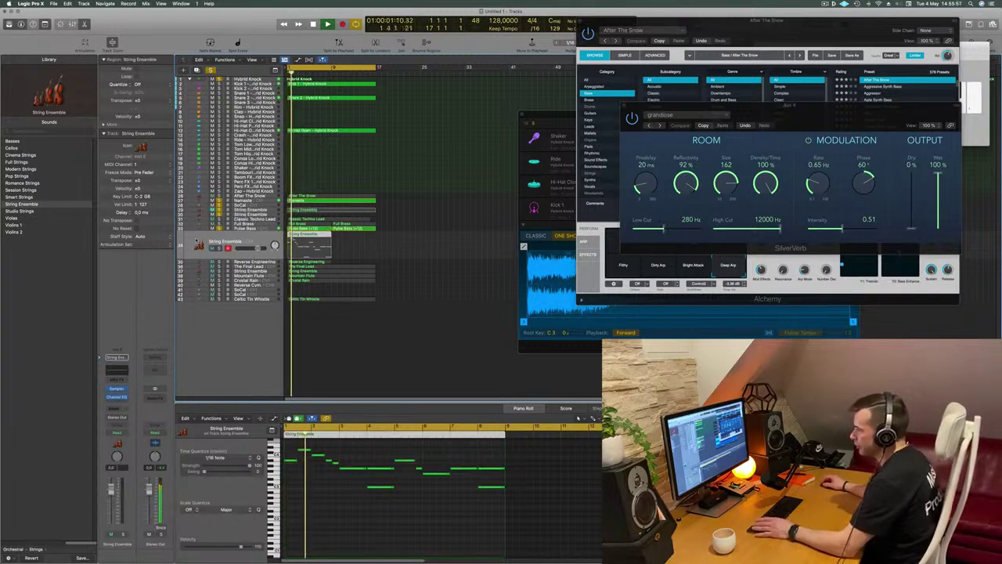
pyautogui.click(219, 249)
pyautogui.press('space')
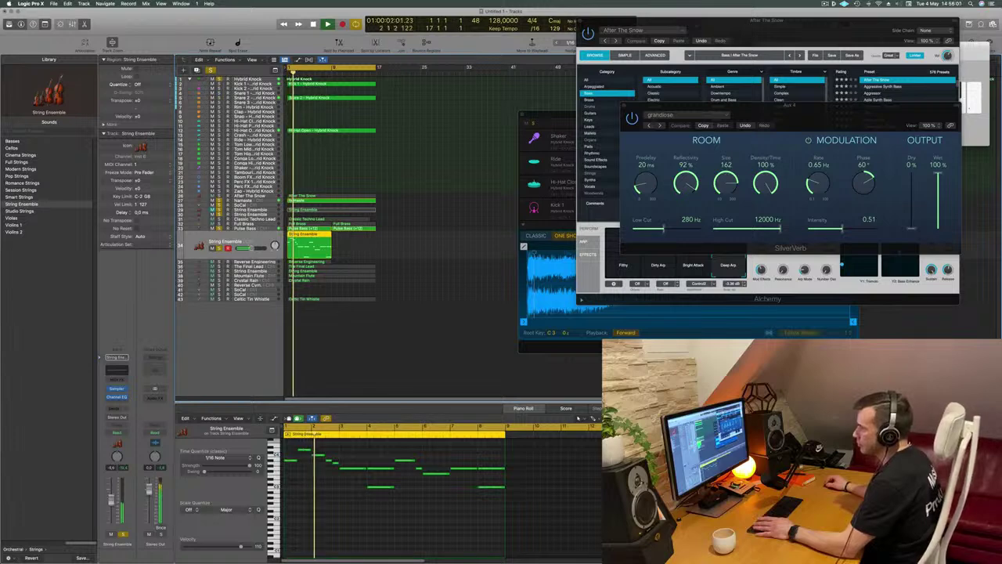
# Add a send to Bus 4 (Aux 4) on the String Ensemble track below Pulse Bass and replay the mix from the start
pyautogui.click(122, 408)
pyautogui.moveTo(140, 419)
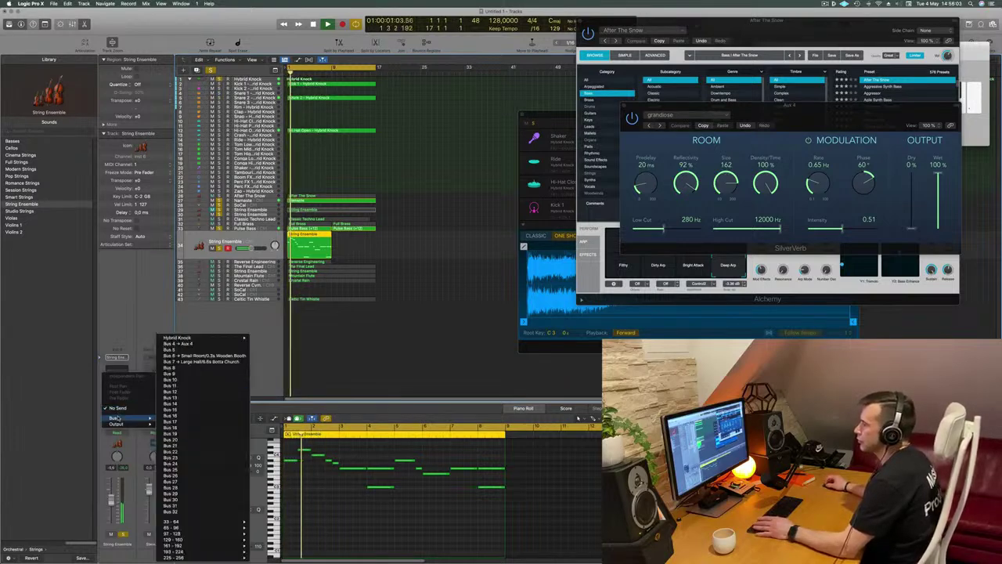
pyautogui.click(197, 345)
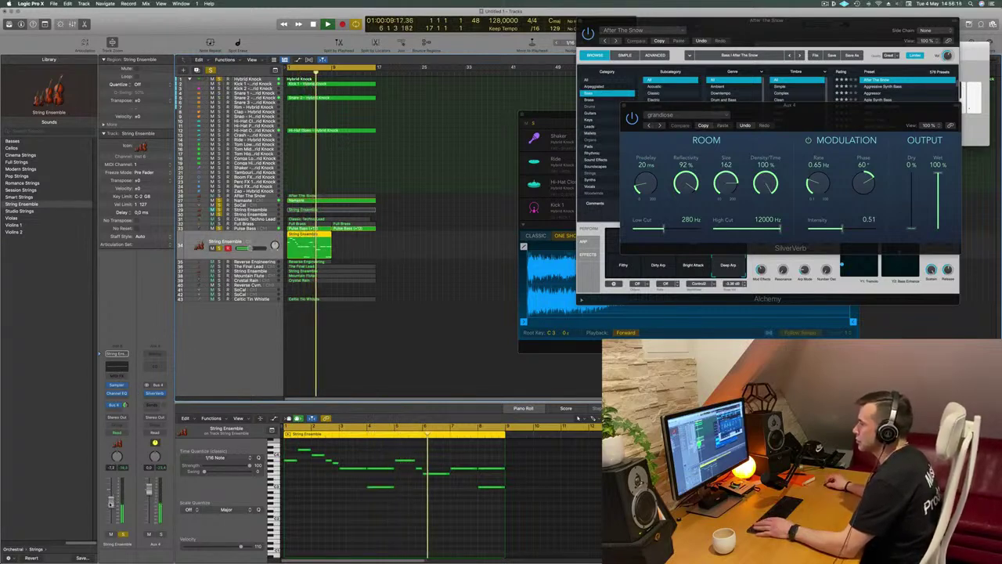
pyautogui.press('Return')
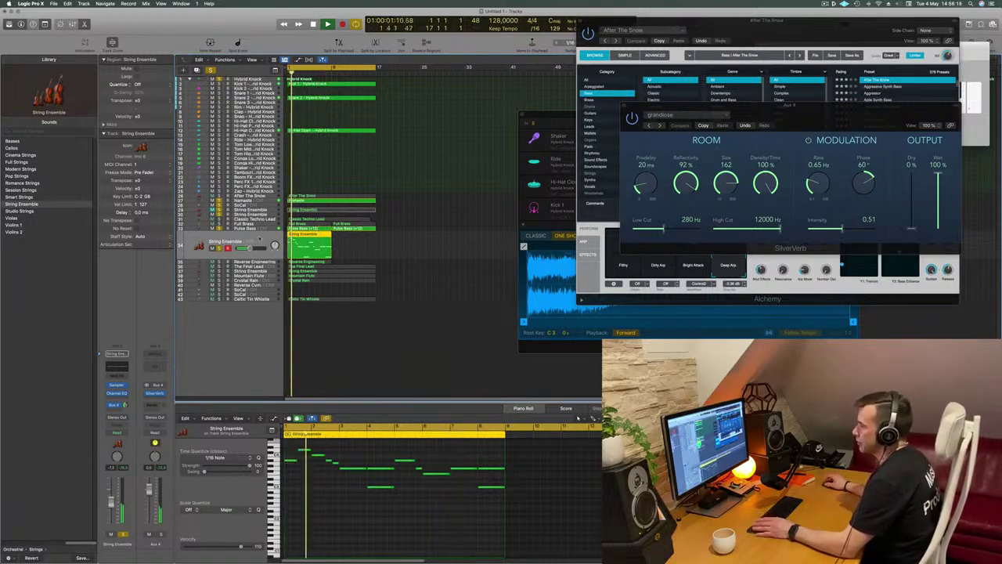
# Duplicate the String Ensemble track below Pulse Bass with its settings and copy its region onto the new track at bar 1
pyautogui.press('Return')
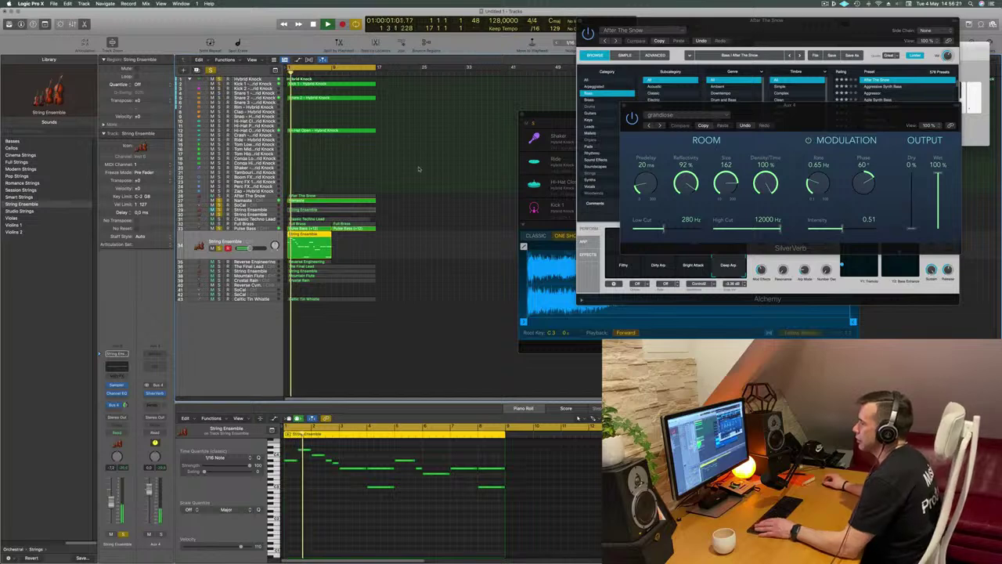
pyautogui.press('super+d')
pyautogui.press('Return')
pyautogui.moveTo(304, 234); pyautogui.dragTo(305, 249)
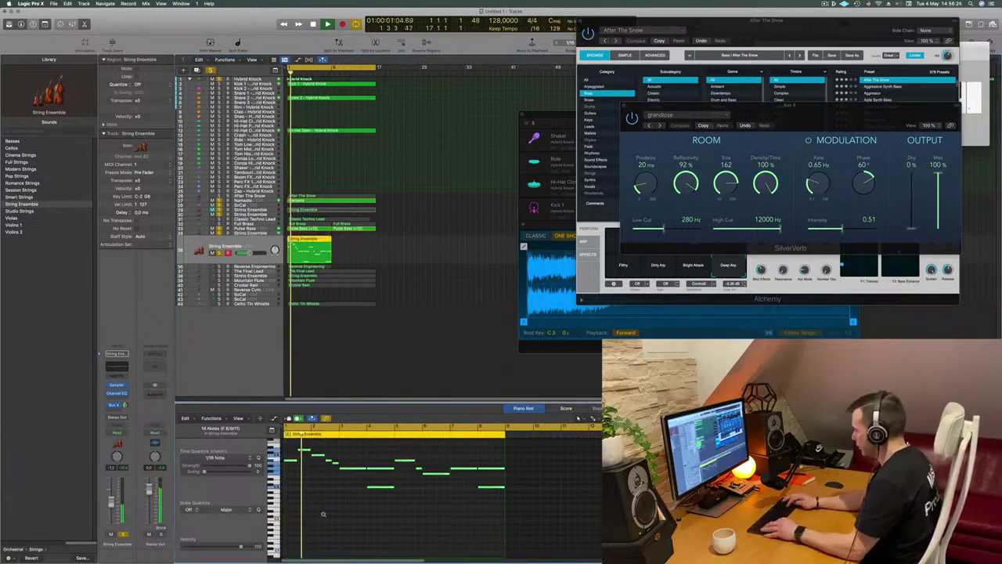
# Transpose all notes of the copied String Ensemble region down one octave and replay the mix from the start
pyautogui.hotkey('alt', 'shift', 'Down')
pyautogui.press('Return')
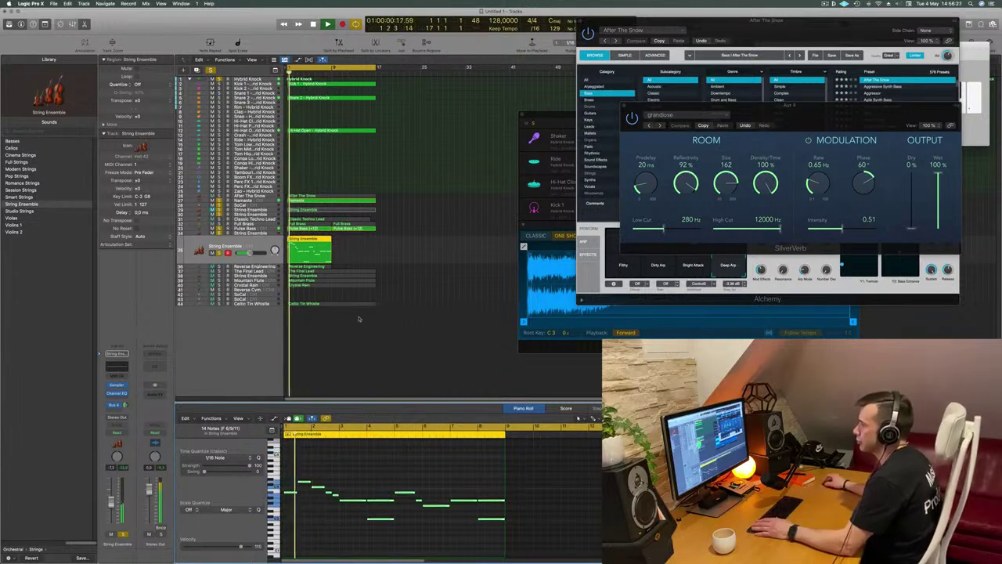
pyautogui.press('Return')
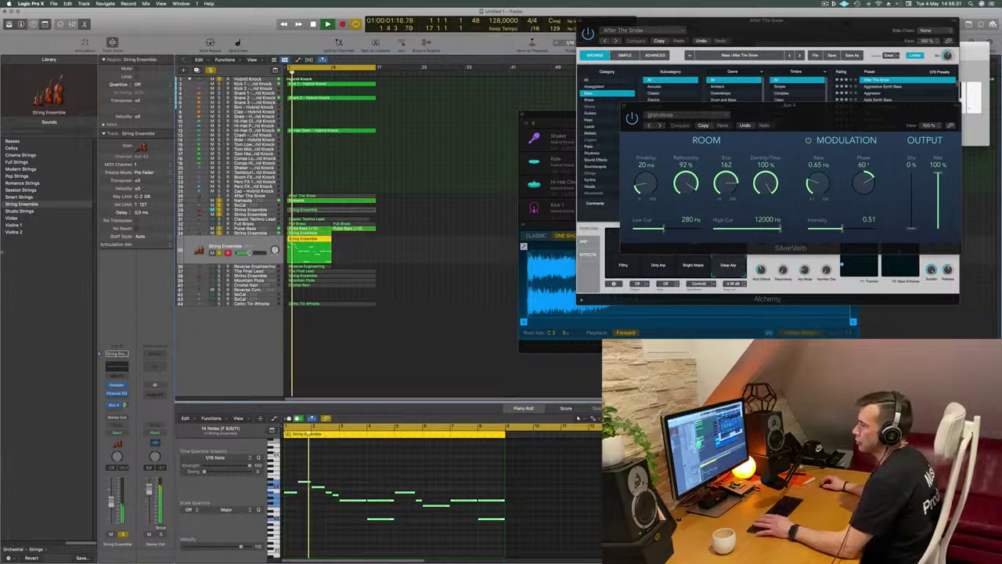
# Load the Cellos patch on the duplicated track and compare it with the String Ensemble track above during playback
pyautogui.click(13, 148)
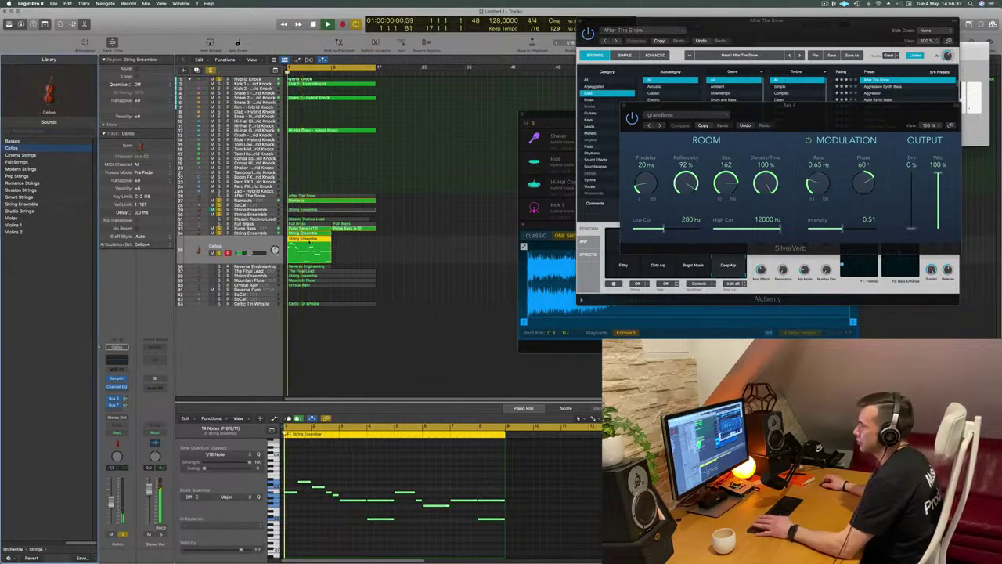
pyautogui.click(23, 204)
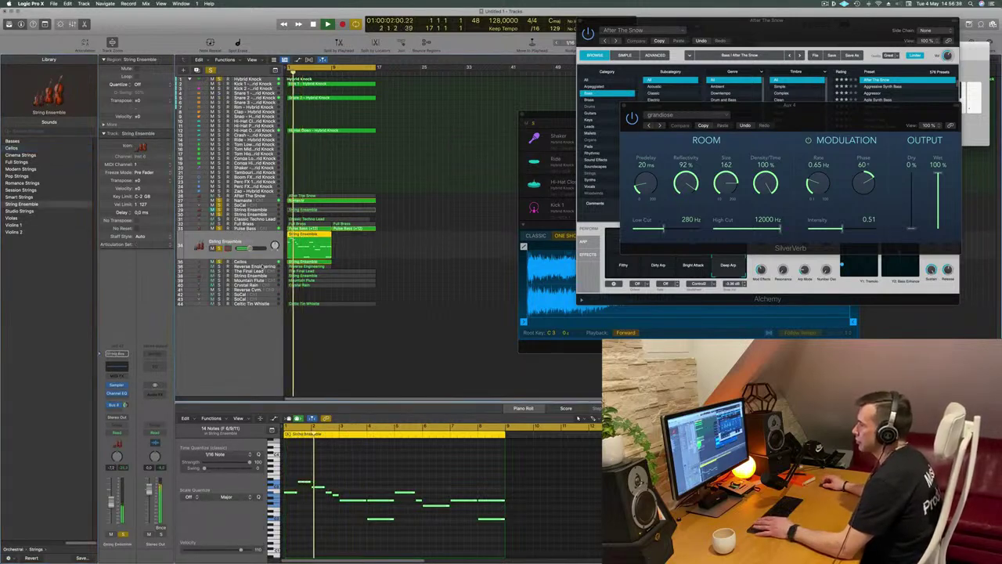
pyautogui.click(263, 262)
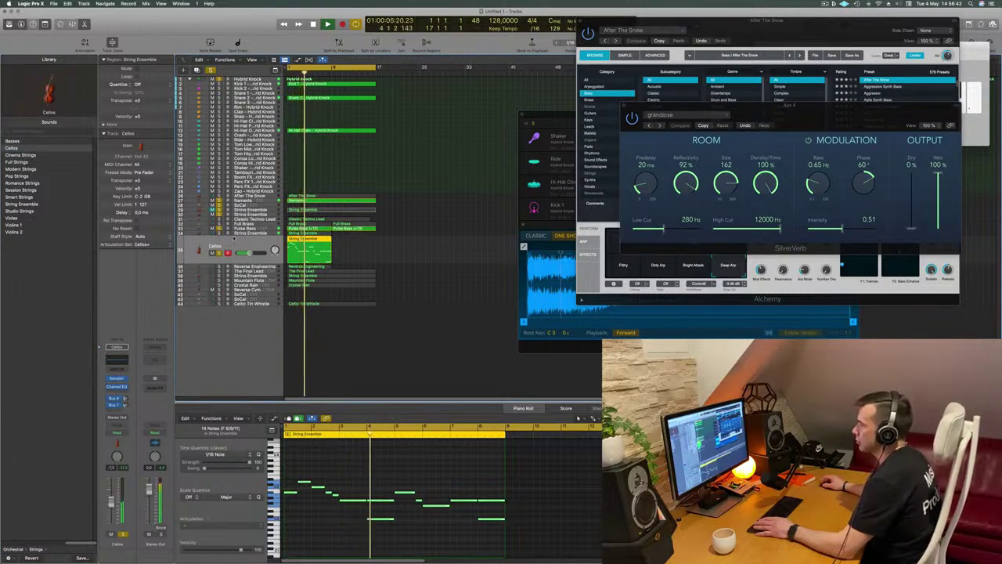
pyautogui.click(242, 234)
pyautogui.click(219, 248)
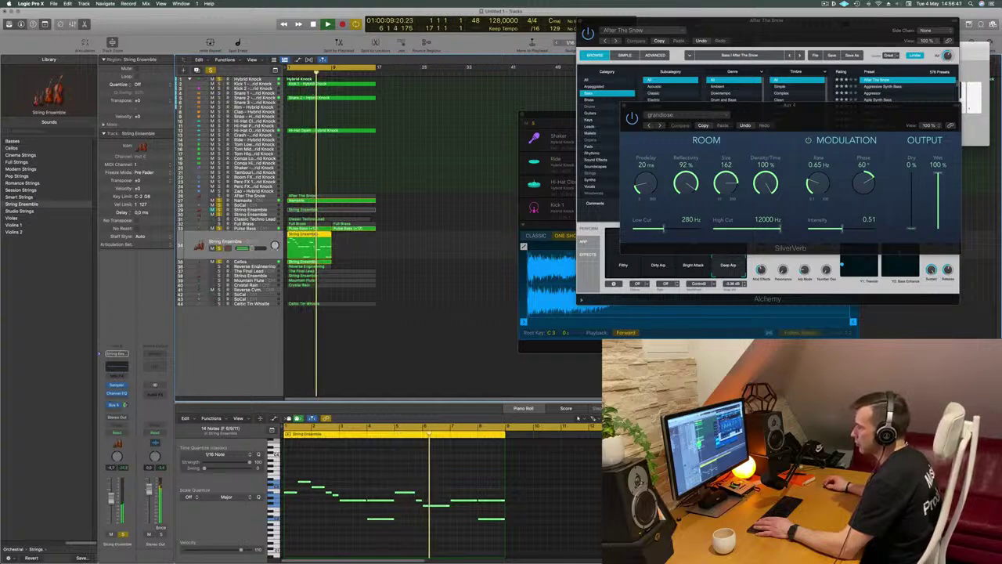
# Add a send to Bus 4 (Aux 4) on the Cellos track and replay the mix from the start
pyautogui.press('Down')
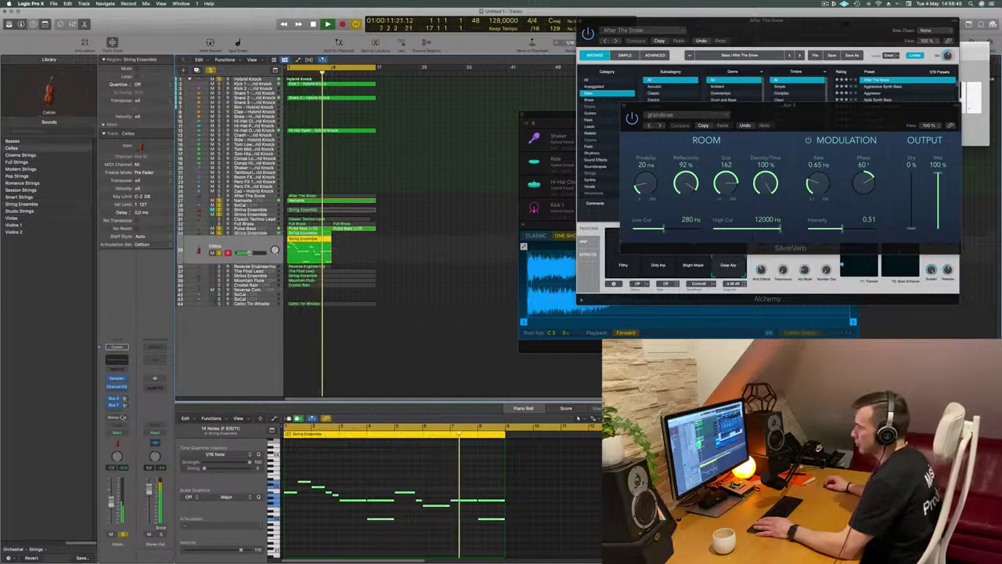
pyautogui.click(115, 407)
pyautogui.moveTo(126, 419)
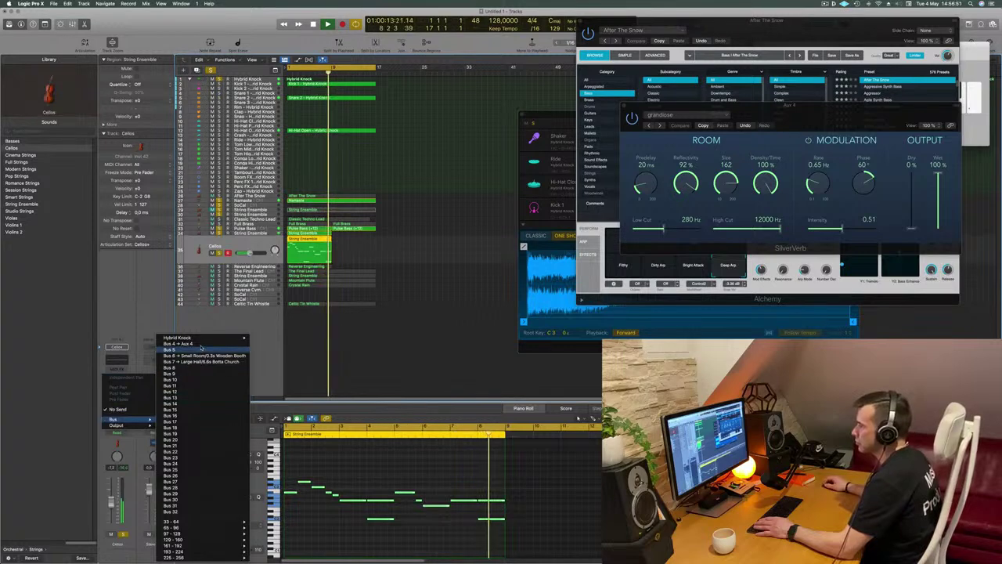
pyautogui.click(164, 344)
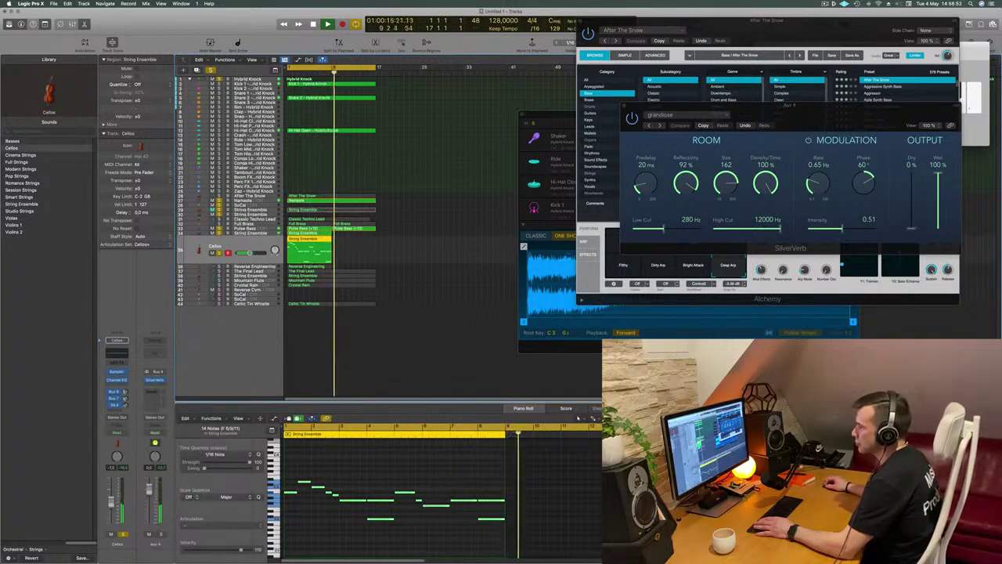
pyautogui.press('Return')
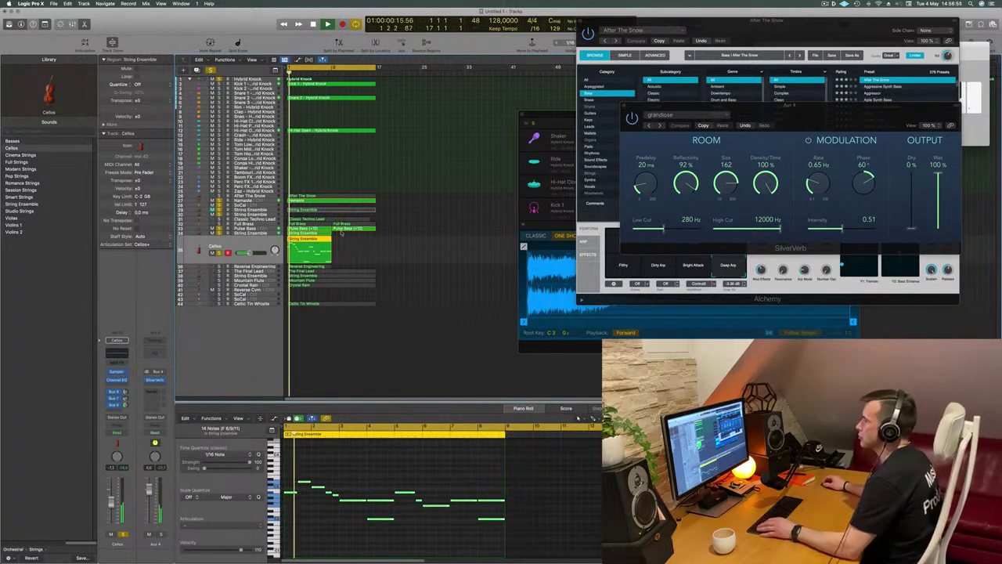
# Copy the regions on the String Ensemble track below Pulse Bass and the Cellos track to bar 9
pyautogui.moveTo(341, 235)
pyautogui.mouseDown()
pyautogui.moveTo(303, 260)
pyautogui.moveTo(352, 238)
pyautogui.mouseUp()
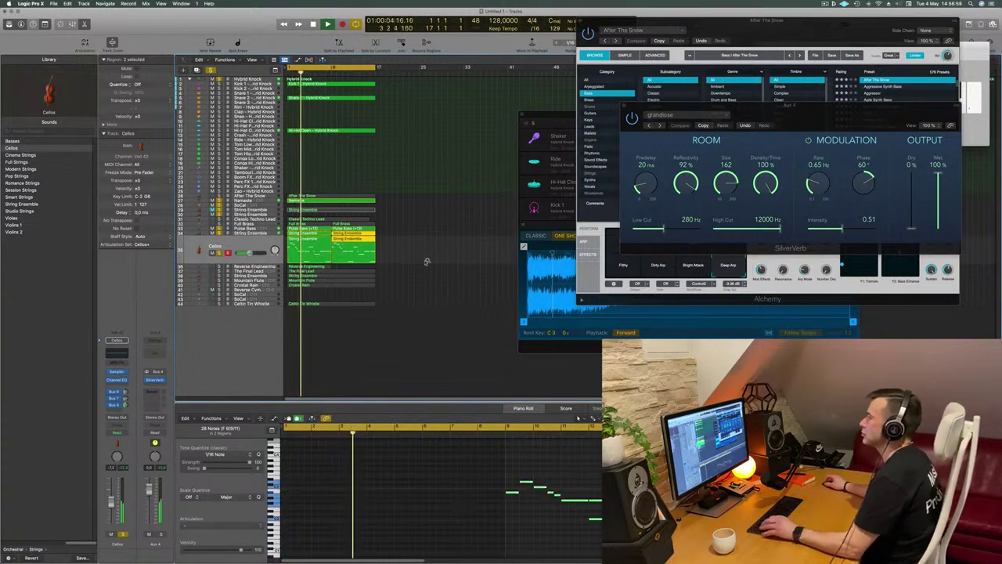
pyautogui.click(452, 256)
pyautogui.press('super+Right')
pyautogui.press('super+Left')
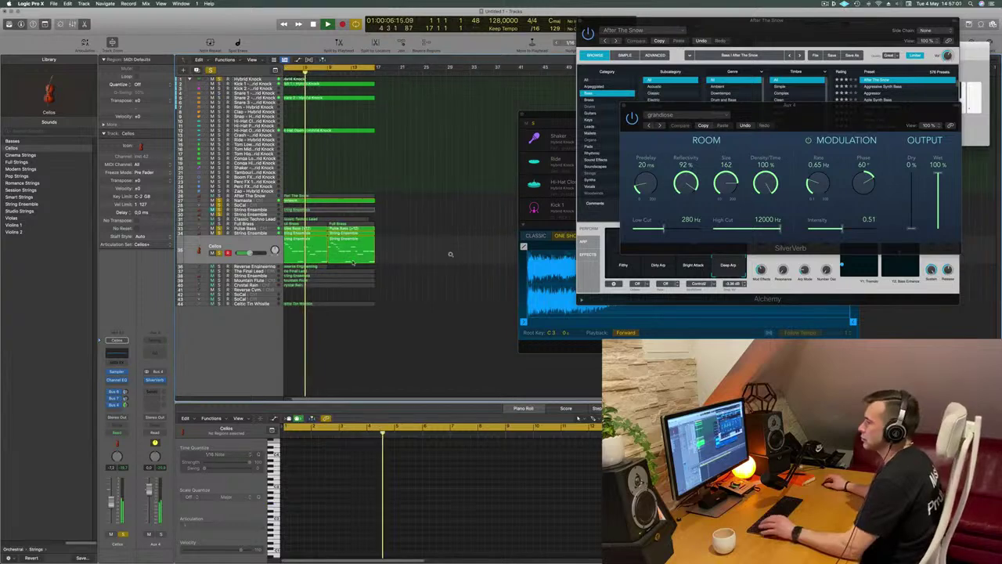
# Solo the Reverse Engineering track and play it with the mix from the start
pyautogui.click(239, 266)
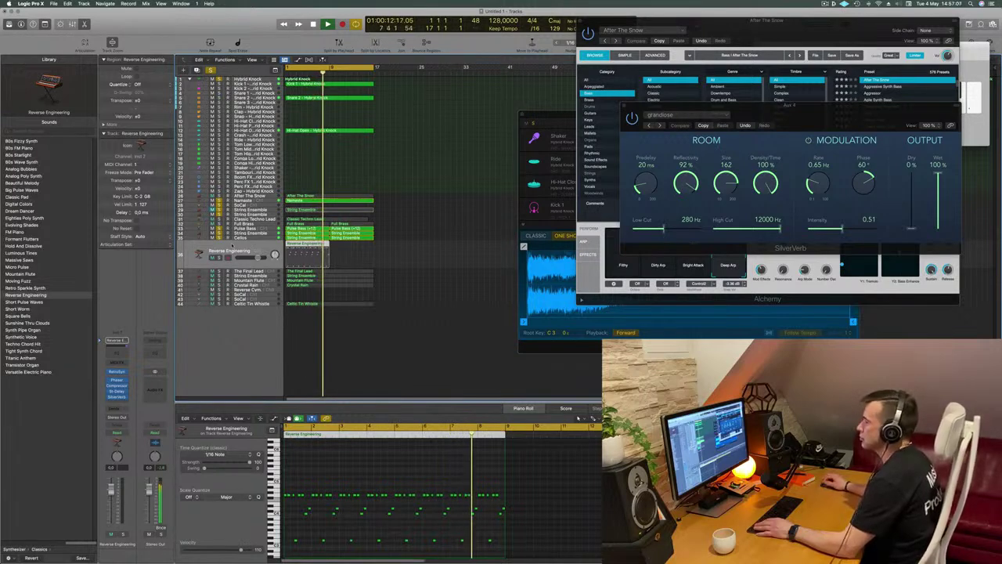
pyautogui.press('s')
pyautogui.press('space')
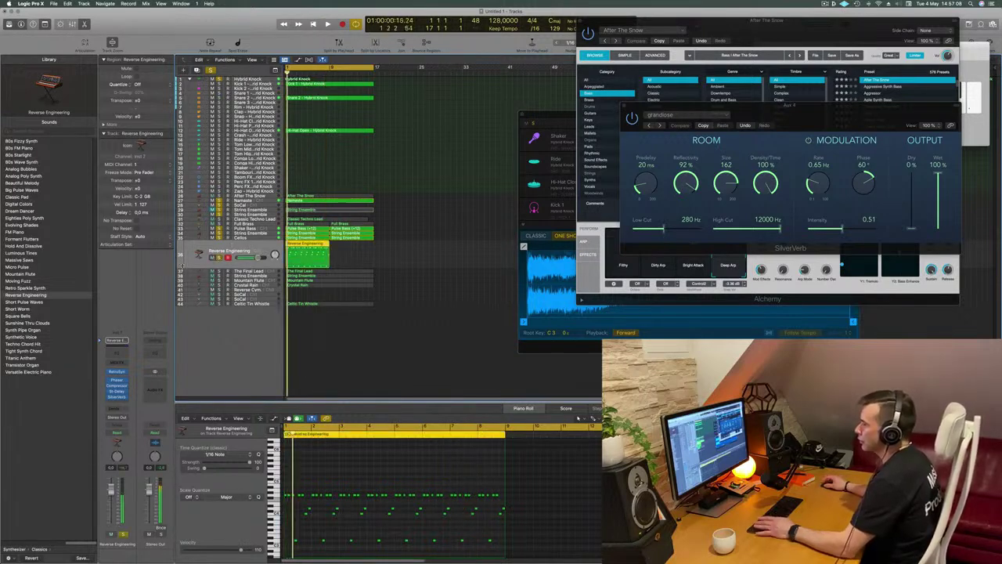
pyautogui.press('space')
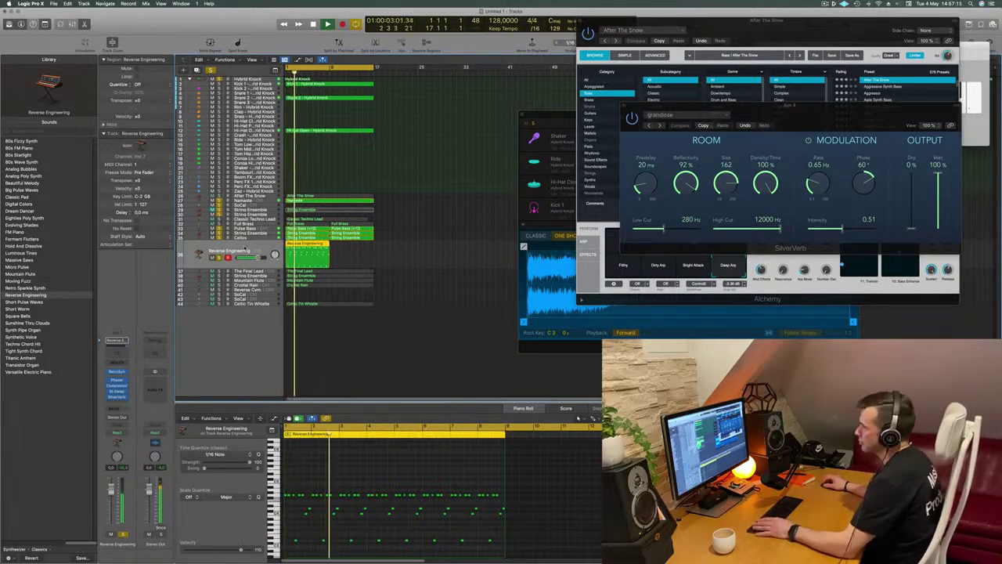
# Replace the Retro Synth instrument on the Reverse Engineering track with Alchemy
pyautogui.click(124, 372)
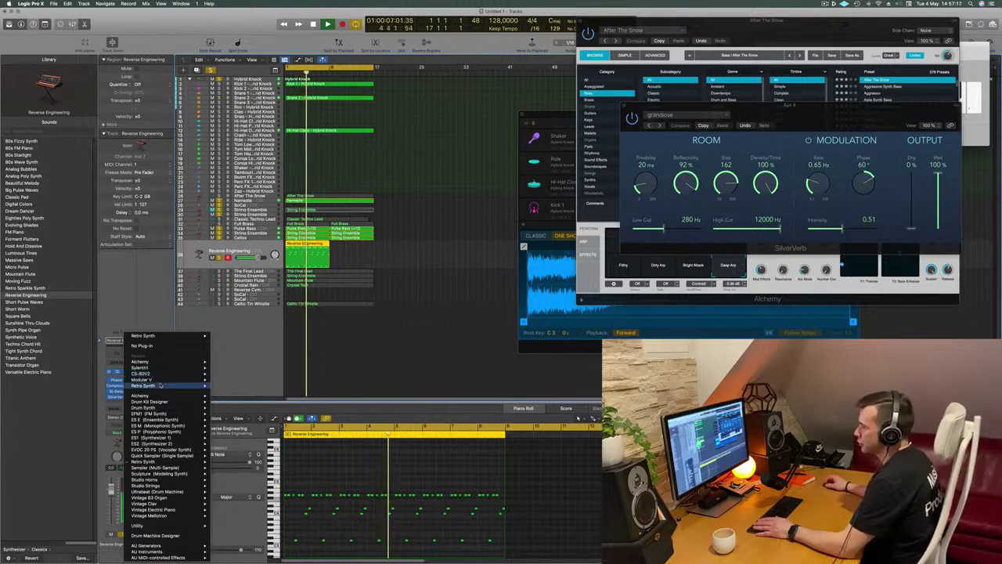
pyautogui.click(500, 166)
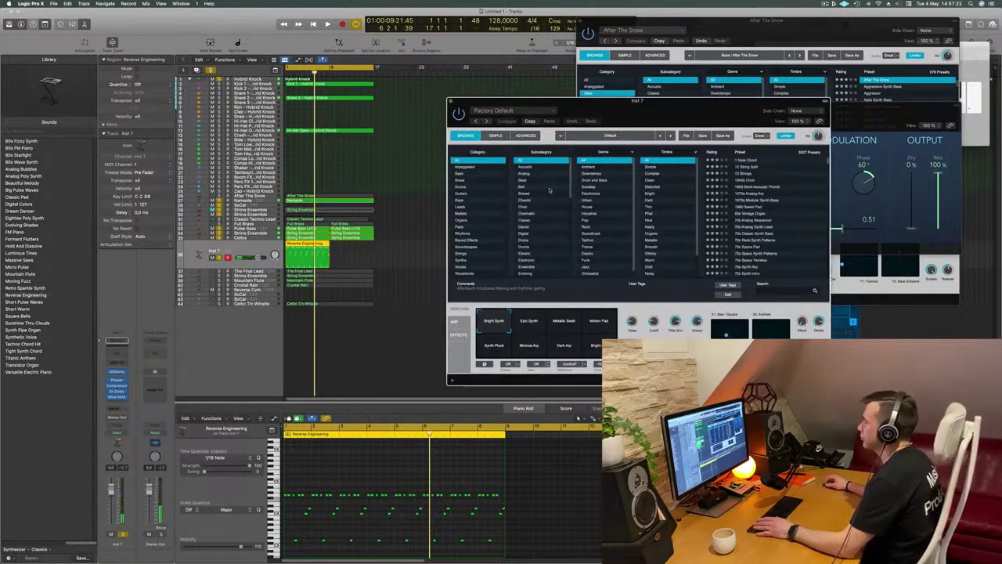
# Filter the Alchemy presets to Keys, load Afterthought (1), play it from the start and lower the track's volume
pyautogui.click(459, 201)
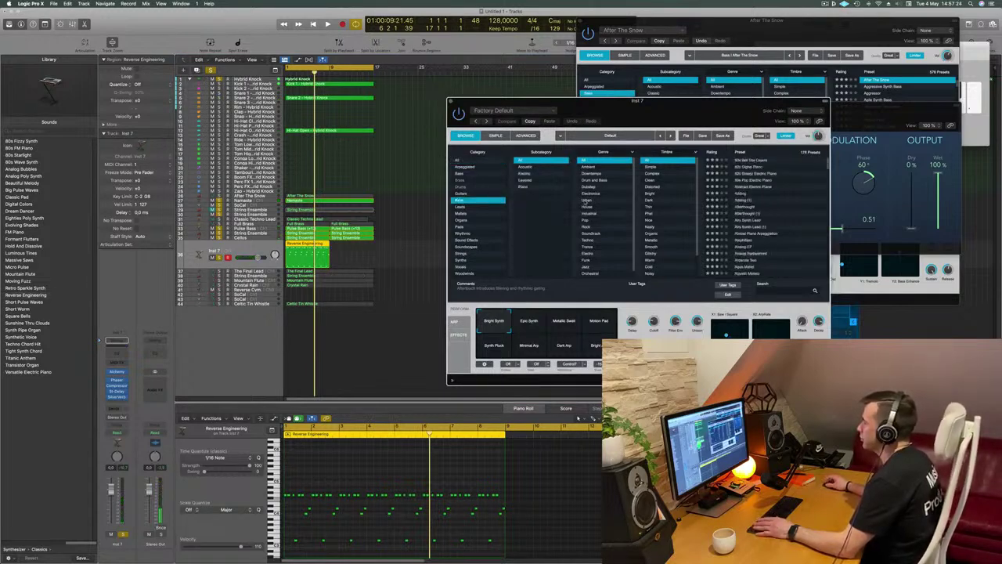
pyautogui.click(763, 212)
pyautogui.moveTo(748, 122); pyautogui.dragTo(693, 103)
pyautogui.press('space')
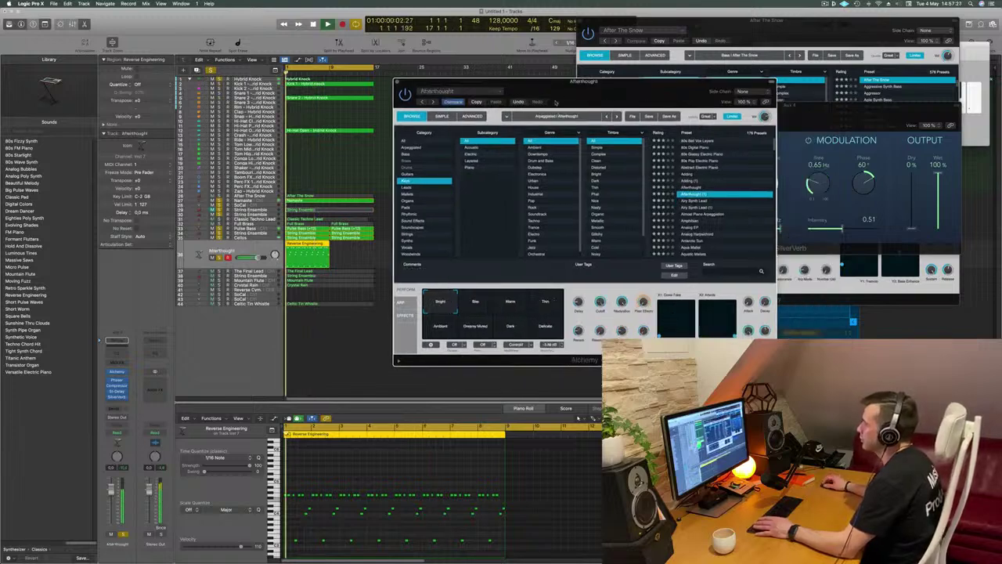
pyautogui.press('space')
pyautogui.press('space')
pyautogui.moveTo(110, 495); pyautogui.dragTo(110, 510)
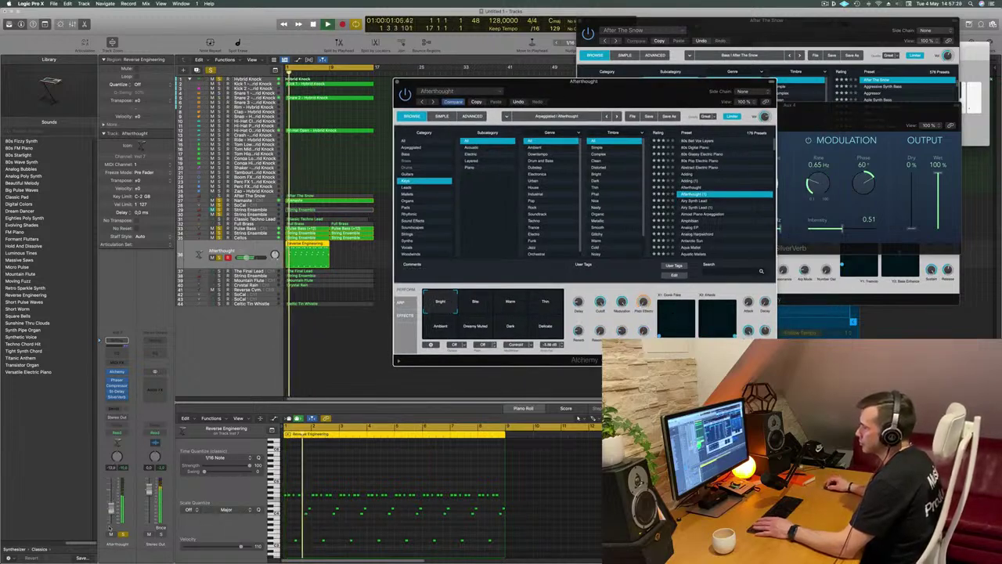
# Audition the Keys presets Baroque Harpsichord, Bass Keys, Bell Layers and Chill Organ during playback
pyautogui.click(693, 215)
pyautogui.scroll(-4, 693, 214)
pyautogui.click(690, 208)
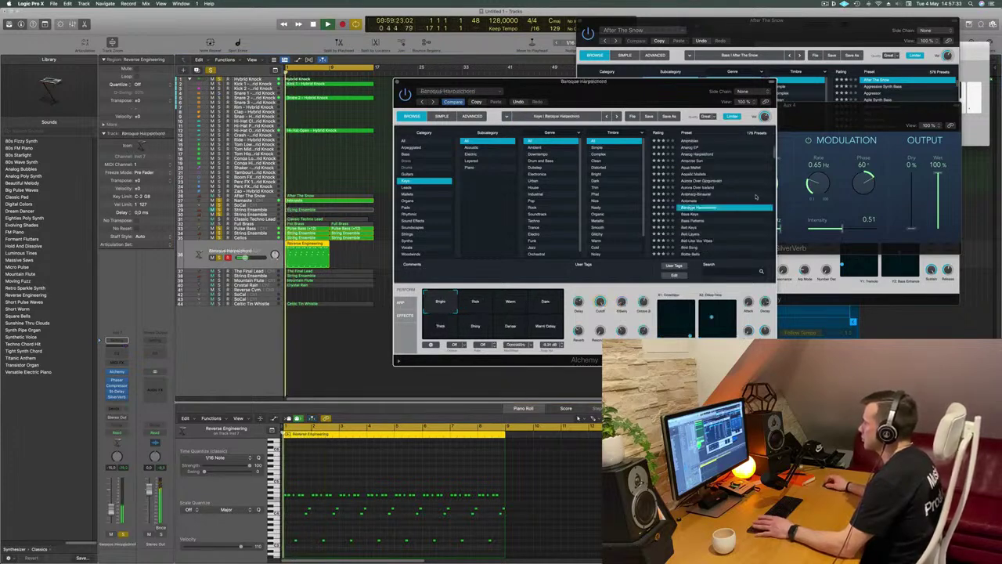
pyautogui.scroll(-1, 693, 205)
pyautogui.click(693, 207)
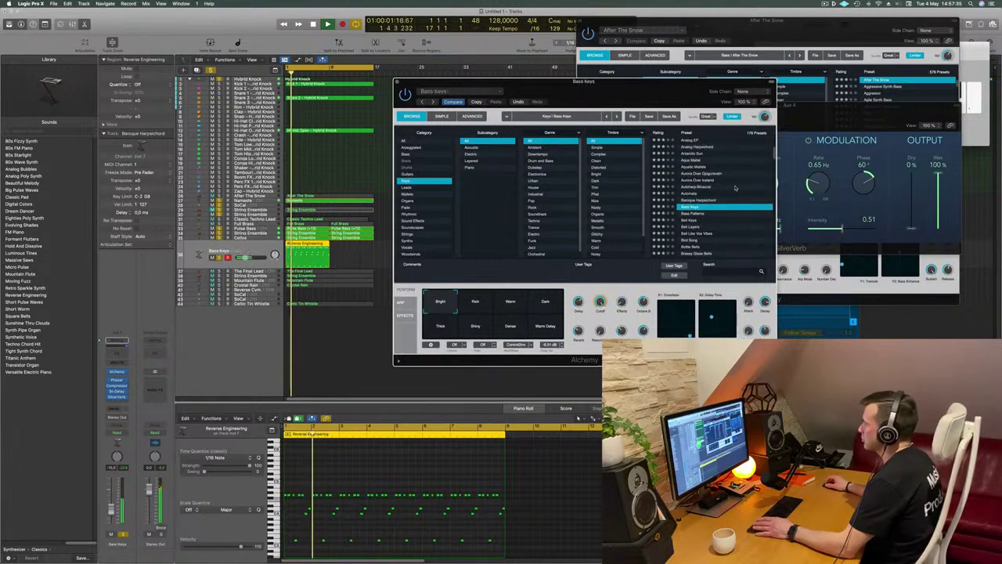
pyautogui.scroll(-5, 720, 196)
pyautogui.click(689, 186)
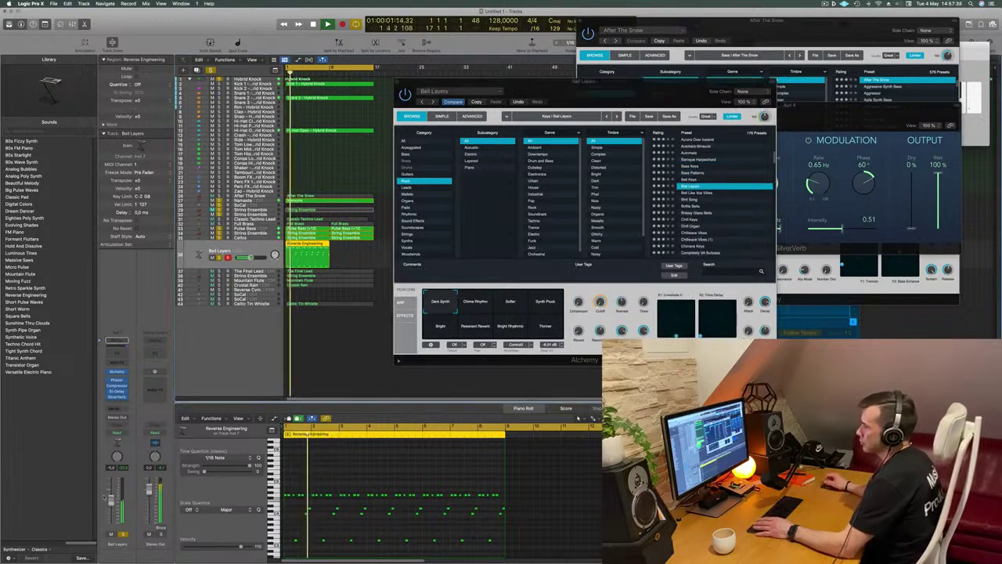
pyautogui.scroll(-2, 694, 229)
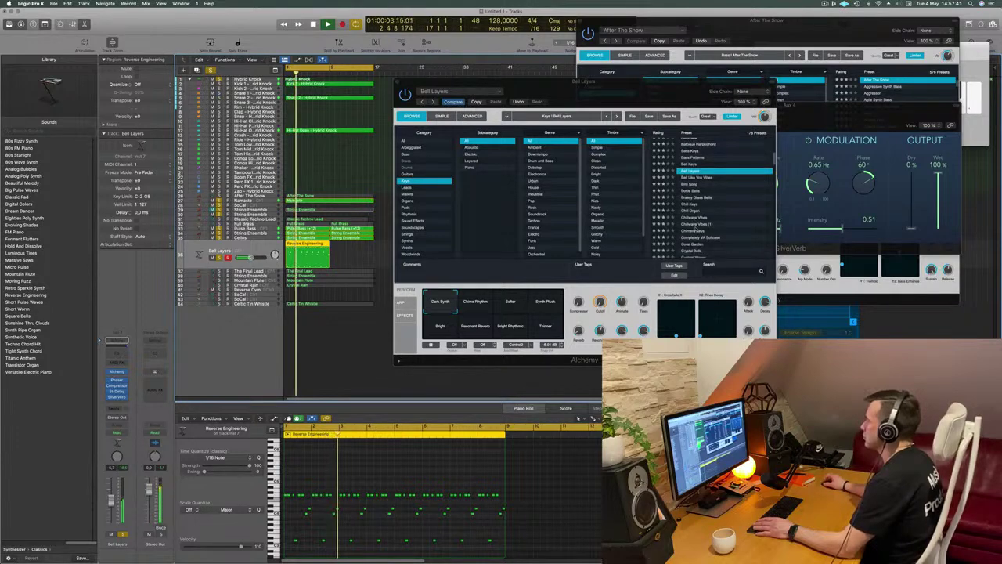
pyautogui.click(695, 212)
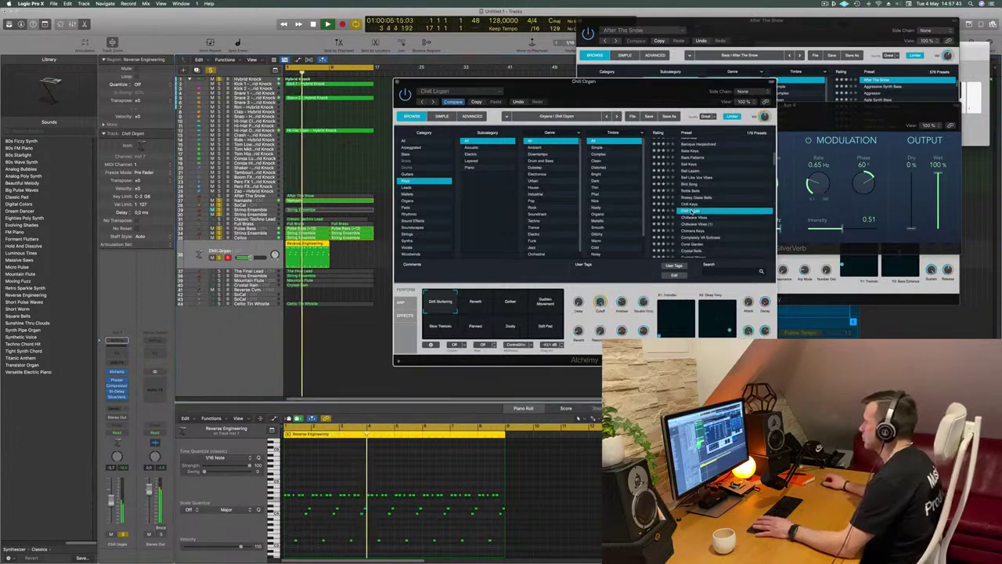
# Load the Chillwave Vibes preset and set its performance snapshot to Pluck
pyautogui.click(695, 217)
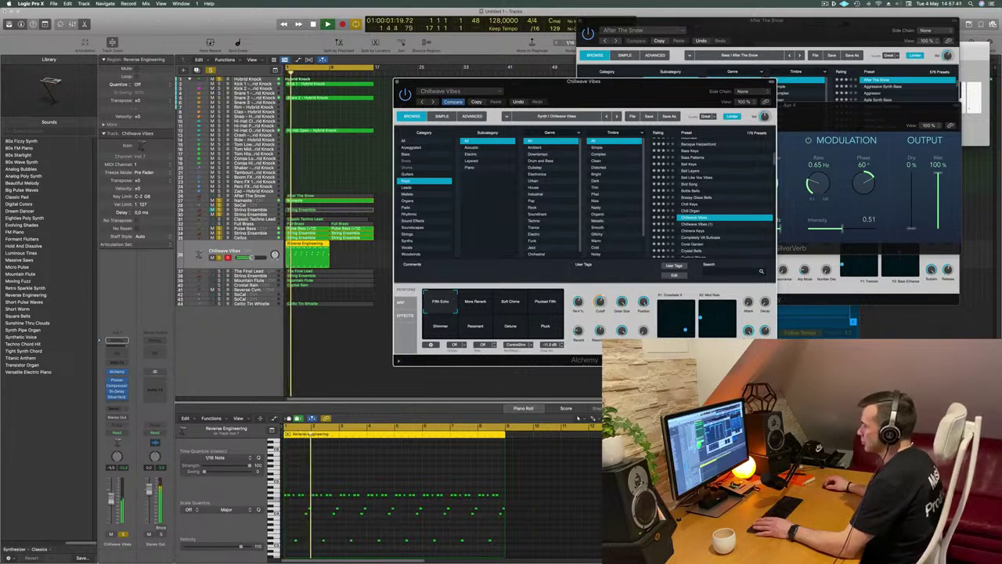
pyautogui.moveTo(469, 301); pyautogui.dragTo(545, 329)
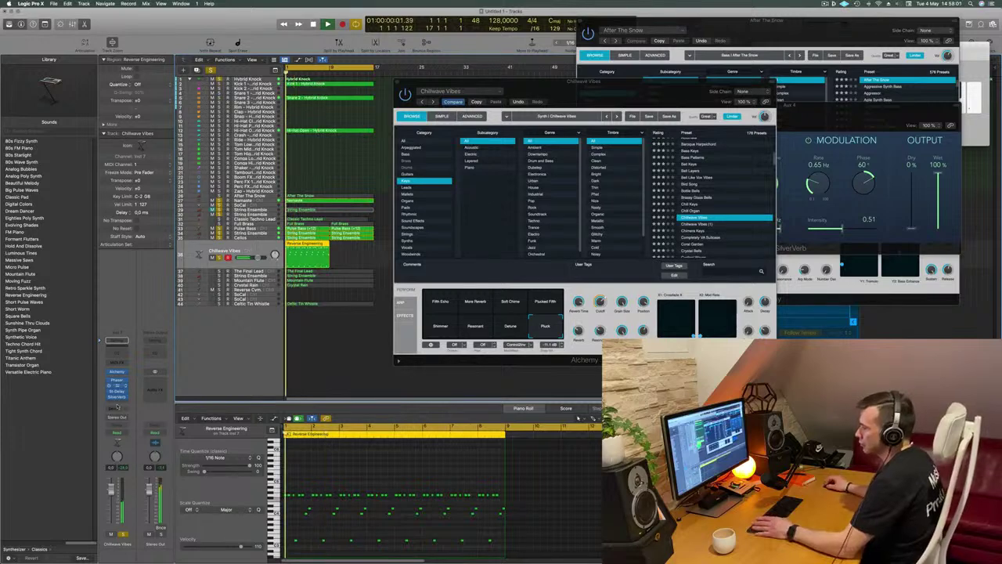
# Add a send to Bus 4 (Aux 4) on the Chillwave Vibes track and close its Alchemy window
pyautogui.click(116, 411)
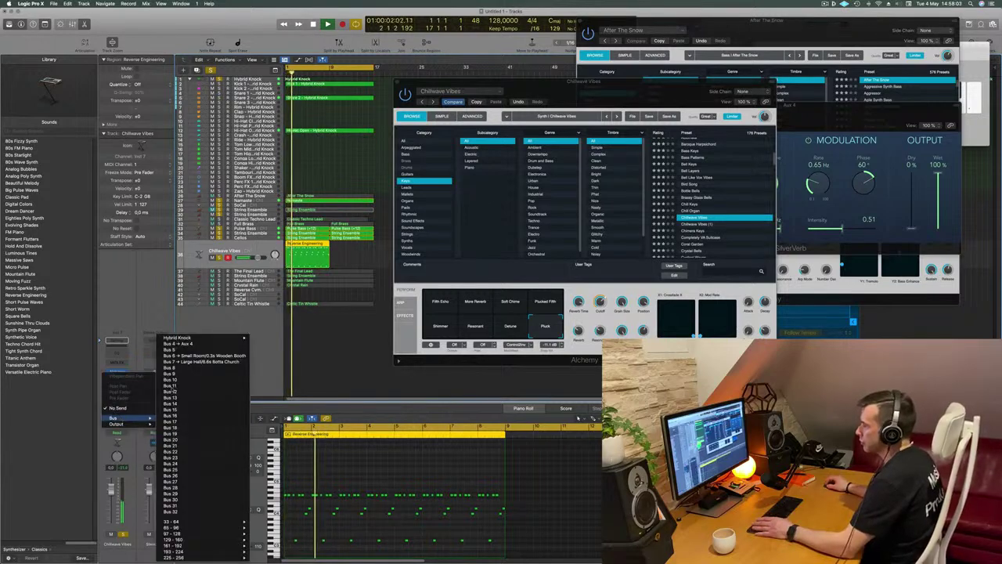
pyautogui.click(178, 343)
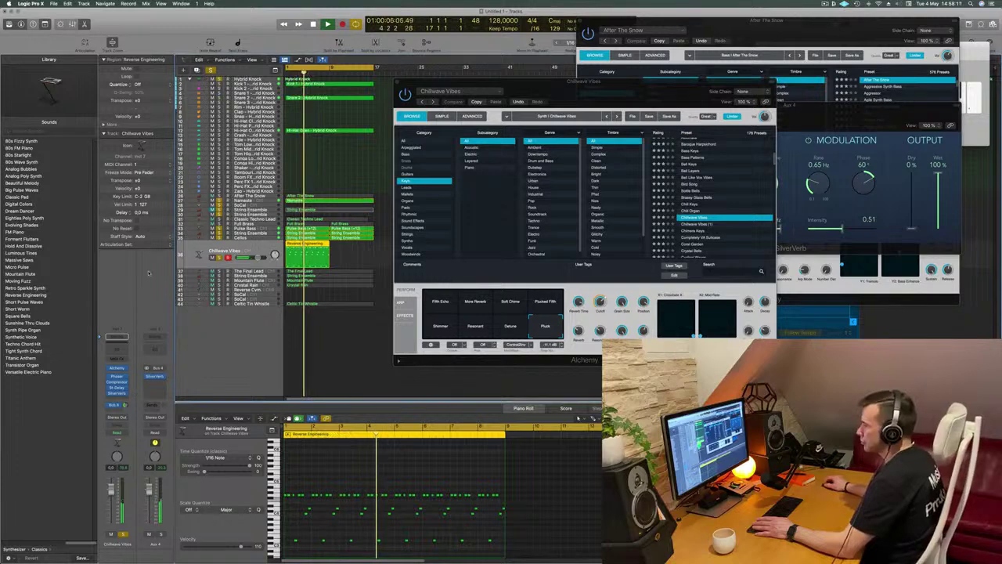
pyautogui.moveTo(428, 87); pyautogui.dragTo(407, 102)
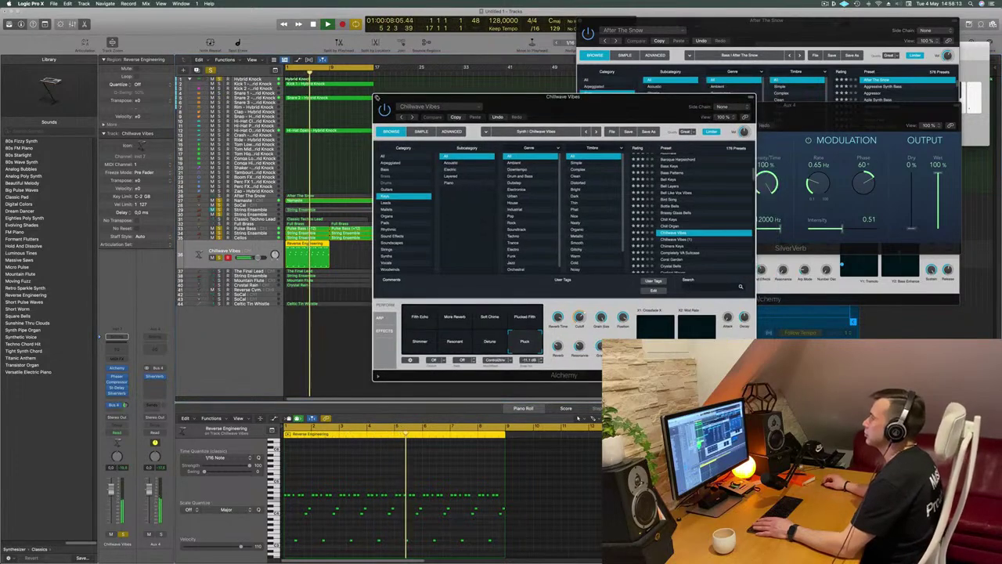
pyautogui.click(377, 97)
# Play The Final Lead track soloed from the start to audition it, and turn its solo off again
pyautogui.press('Return')
pyautogui.click(268, 271)
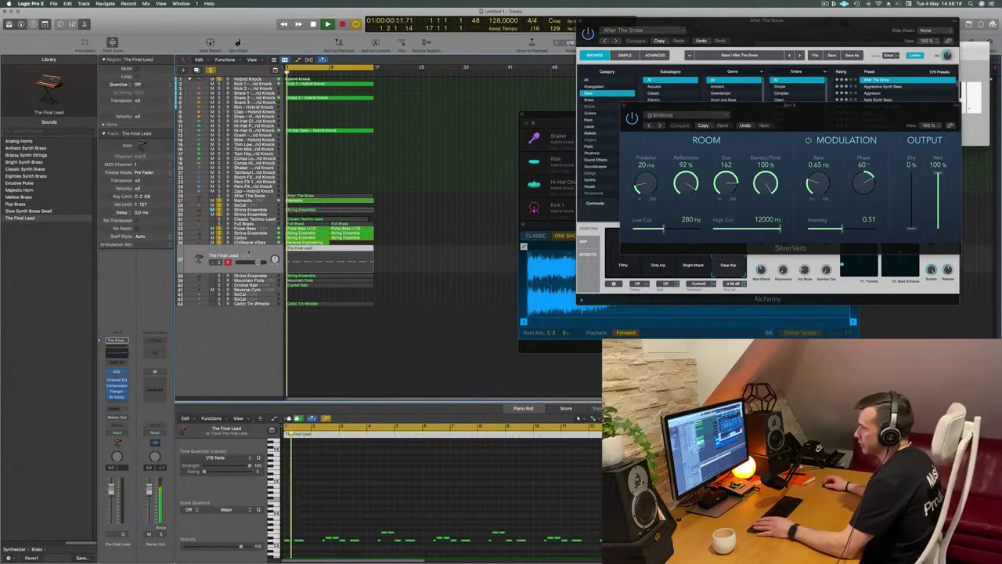
pyautogui.press('Return')
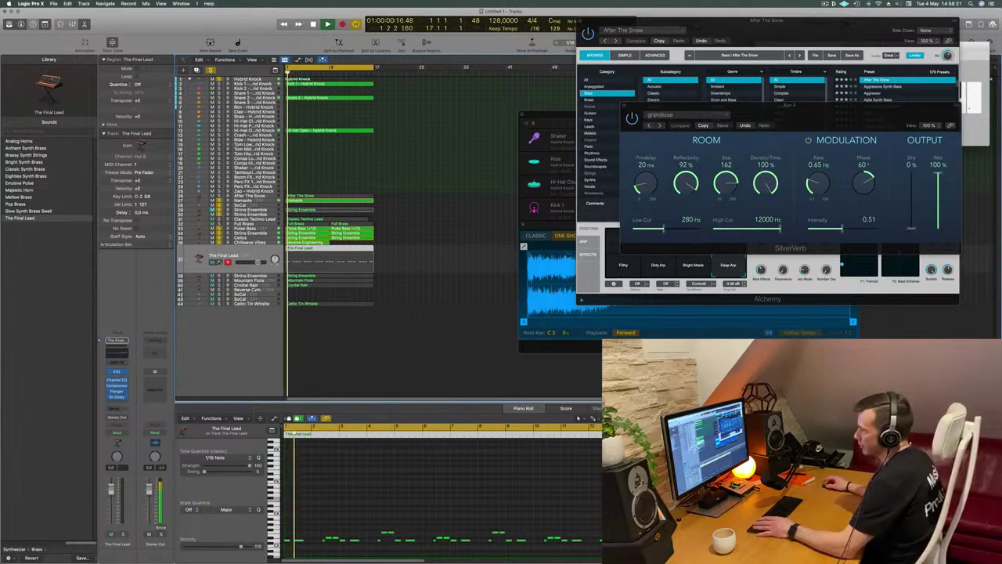
pyautogui.click(220, 263)
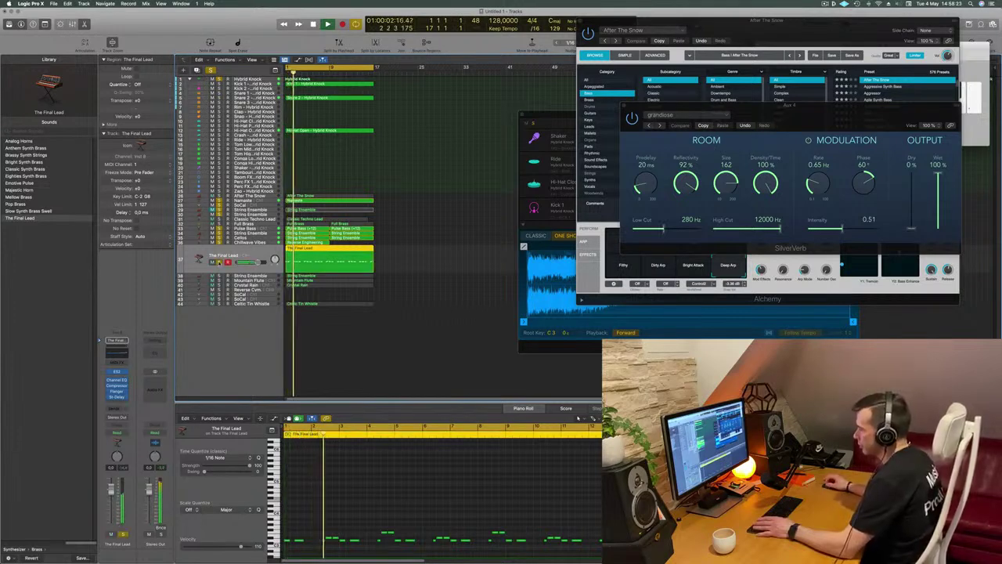
pyautogui.click(219, 263)
# Solo the String Ensemble track below The Final Lead, play it from the start and mute it
pyautogui.press('Return')
pyautogui.click(188, 275)
pyautogui.press('Return')
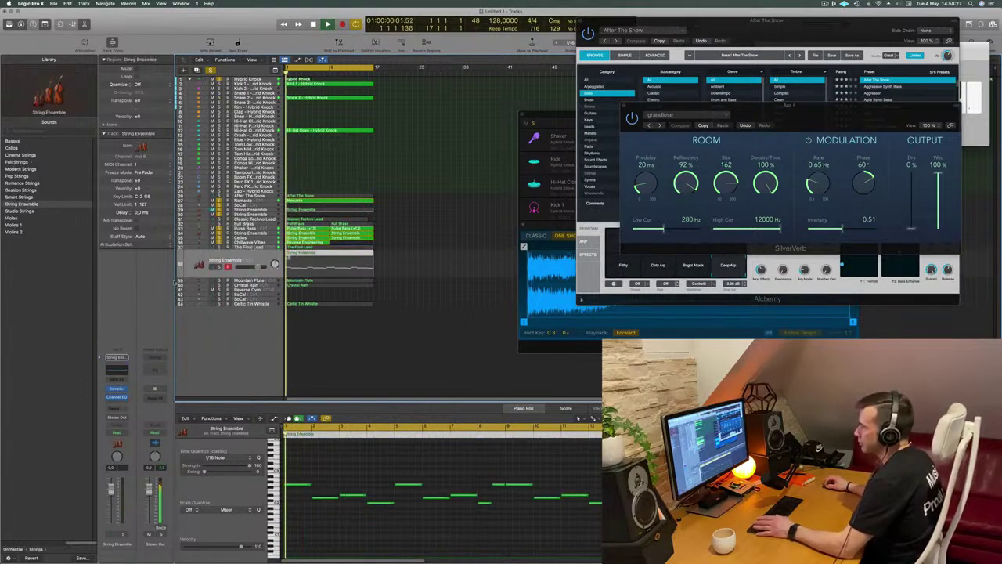
pyautogui.click(220, 266)
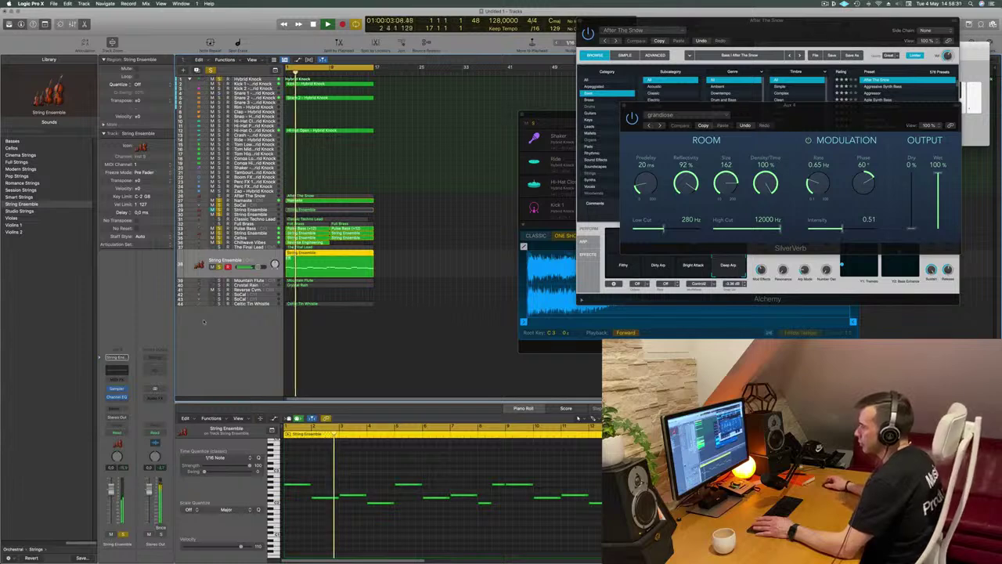
pyautogui.click(212, 267)
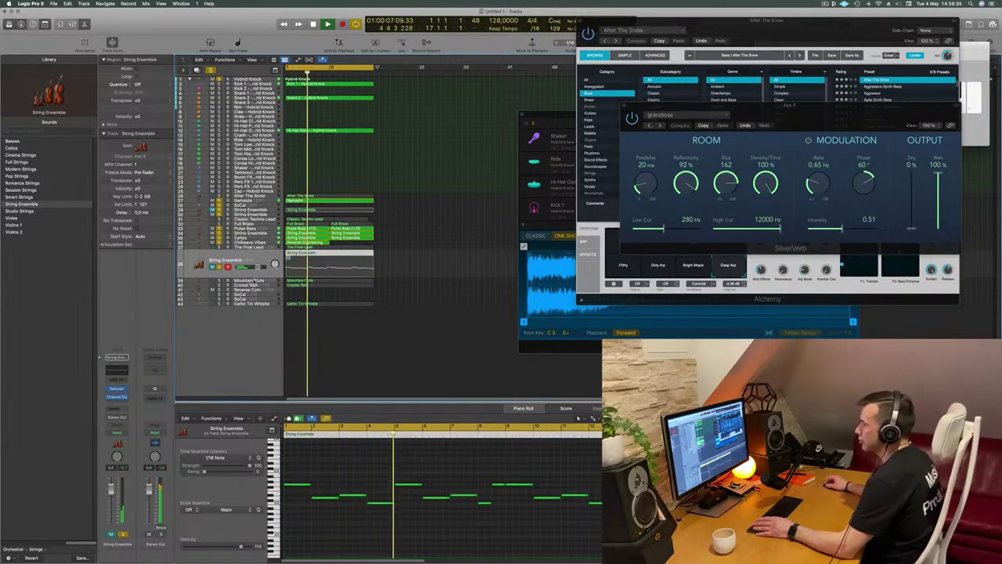
# Select the Mountain Flute track, audition it and mute it
pyautogui.click(256, 279)
pyautogui.click(220, 272)
pyautogui.press('space')
# Play the Crystal Rain track soloed from the start to audition it, and turn its solo off again
pyautogui.click(230, 285)
pyautogui.press('space')
pyautogui.press('space')
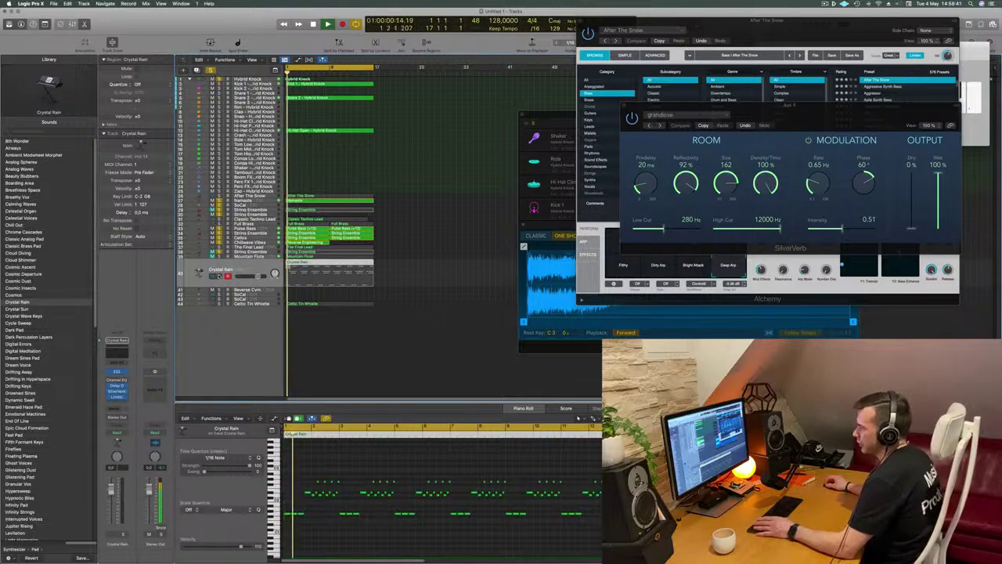
pyautogui.click(219, 277)
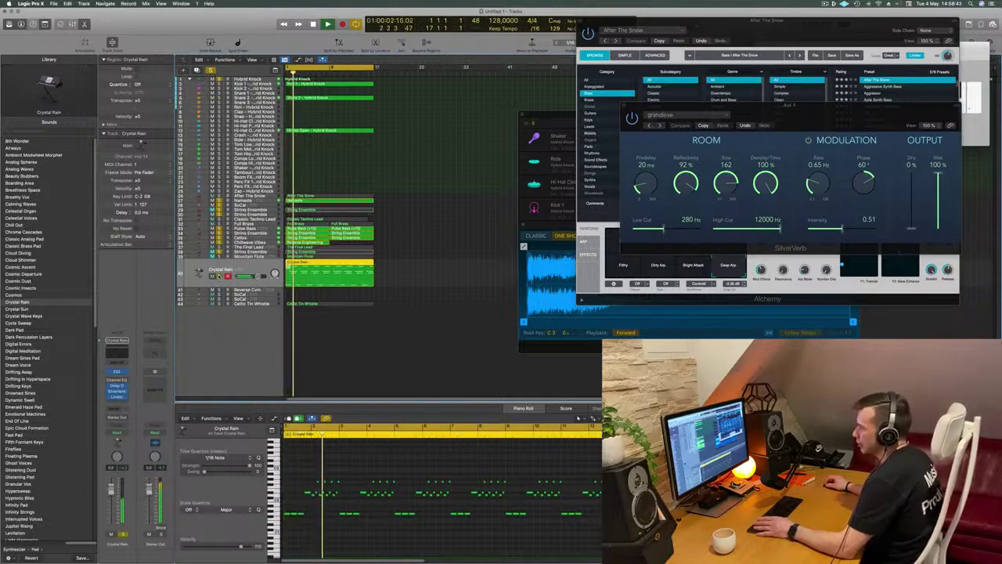
pyautogui.click(219, 276)
pyautogui.press('space')
pyautogui.press('space')
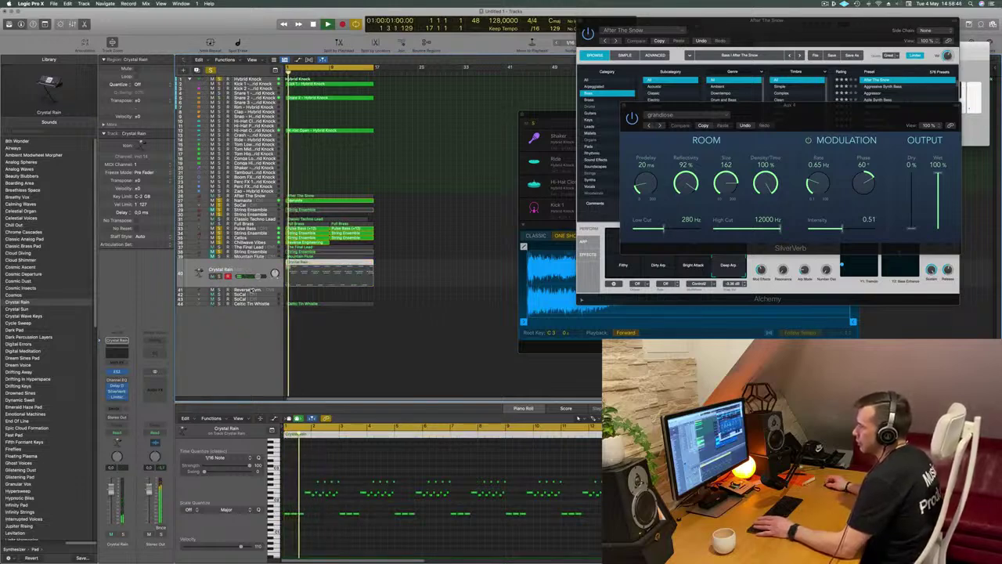
# Audition the Celtic Tin Whistle track with the arrangement, clear the solo on all tracks and stop playback
pyautogui.click(252, 302)
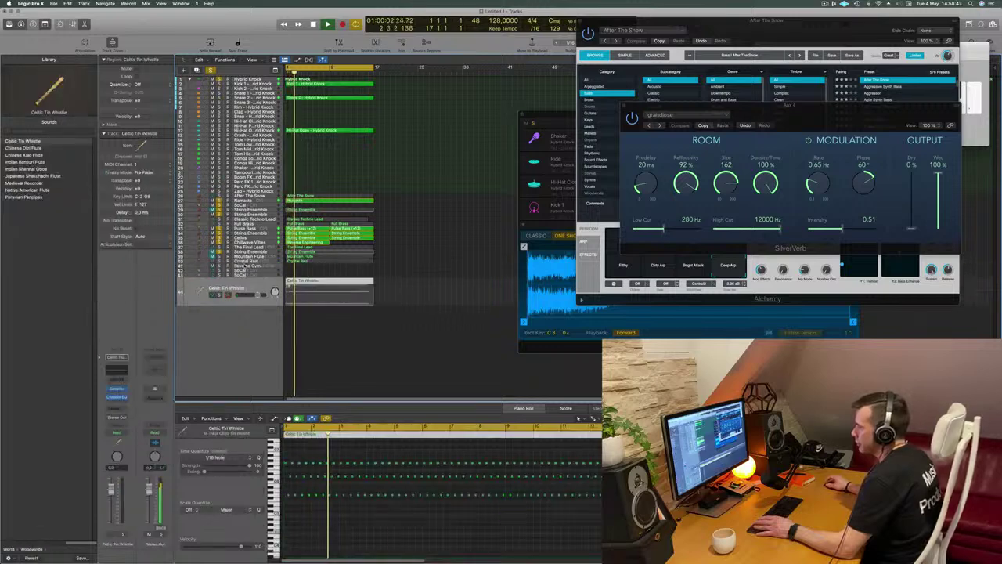
pyautogui.press('space')
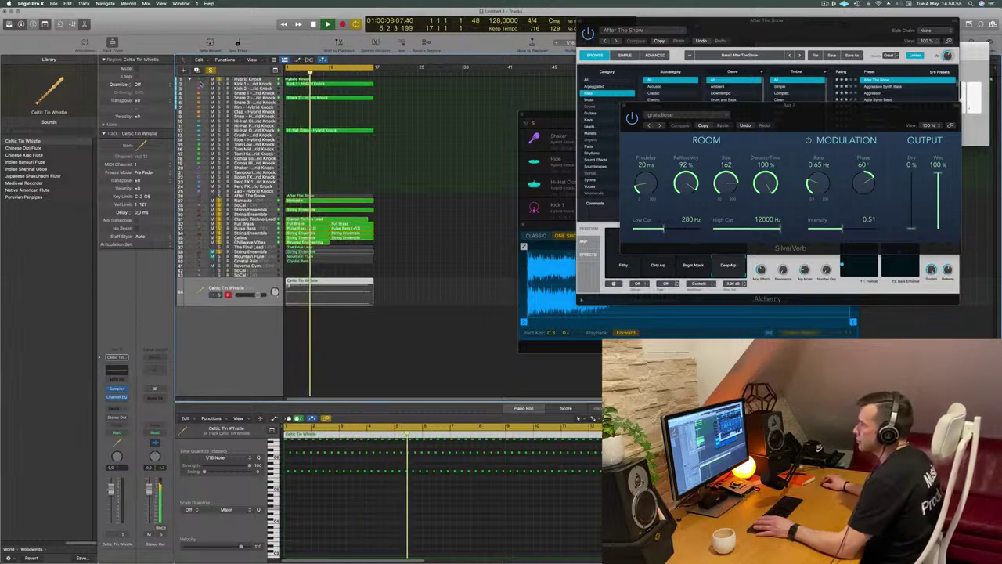
pyautogui.click(211, 71)
pyautogui.press('space')
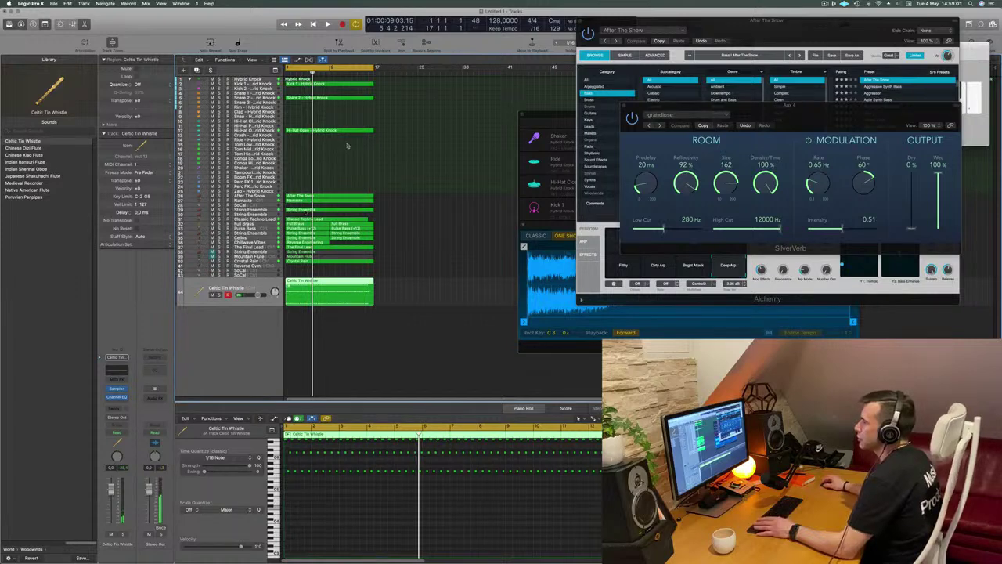
# Restart playback and solo the Kick 1, Snare 2 and Hi-Hat Open tracks of Hybrid Knock
pyautogui.click(196, 87)
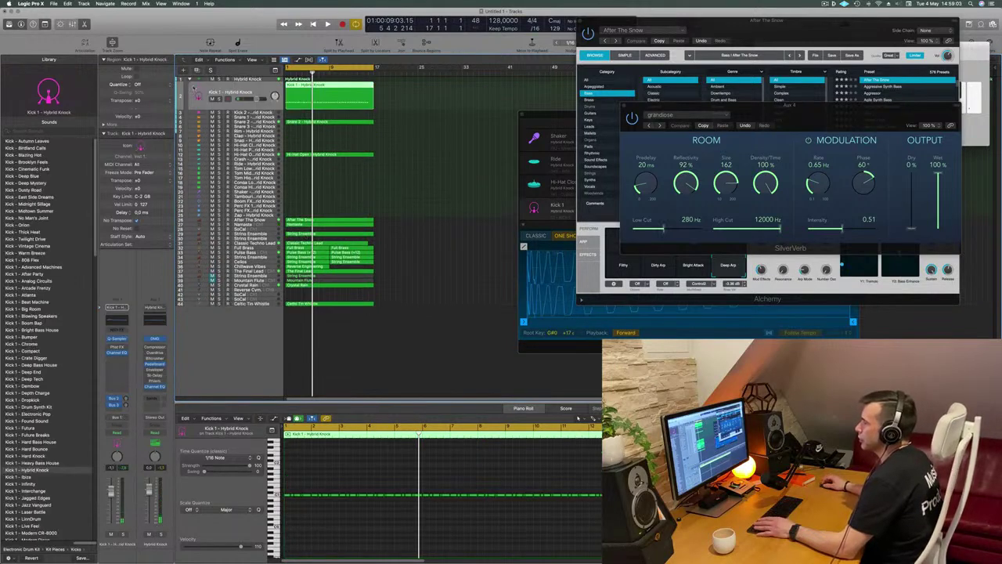
pyautogui.press('space')
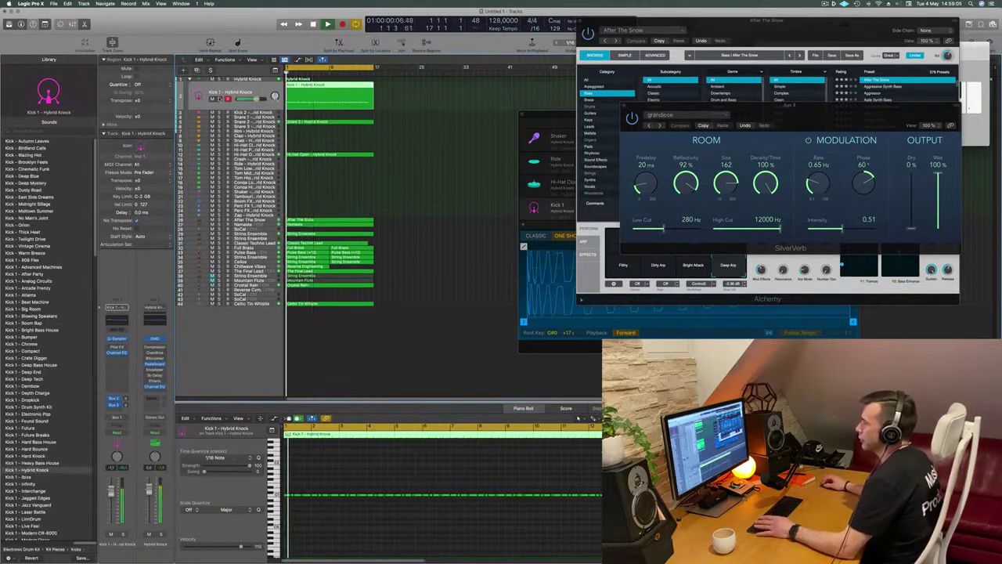
pyautogui.click(220, 98)
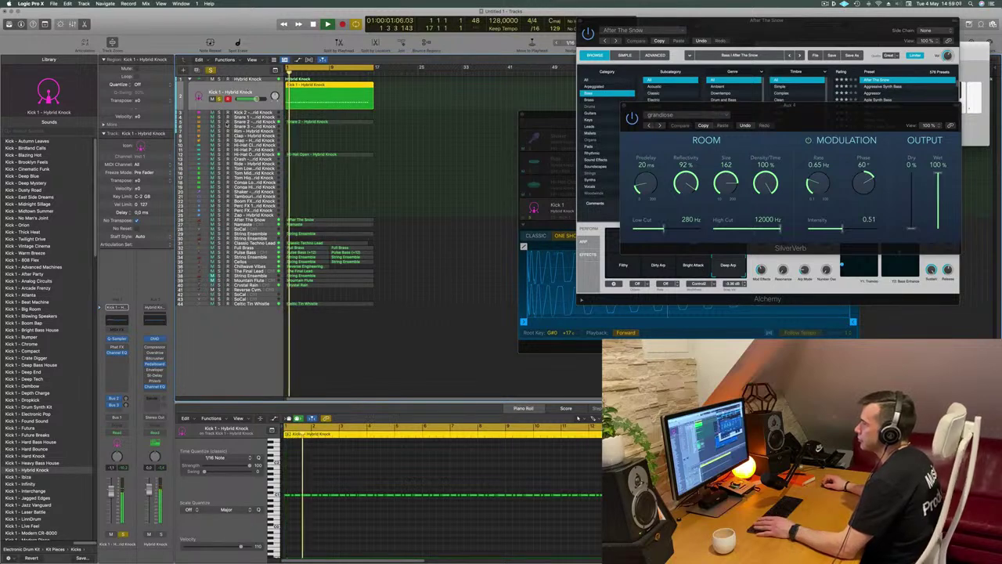
pyautogui.click(219, 122)
pyautogui.click(219, 155)
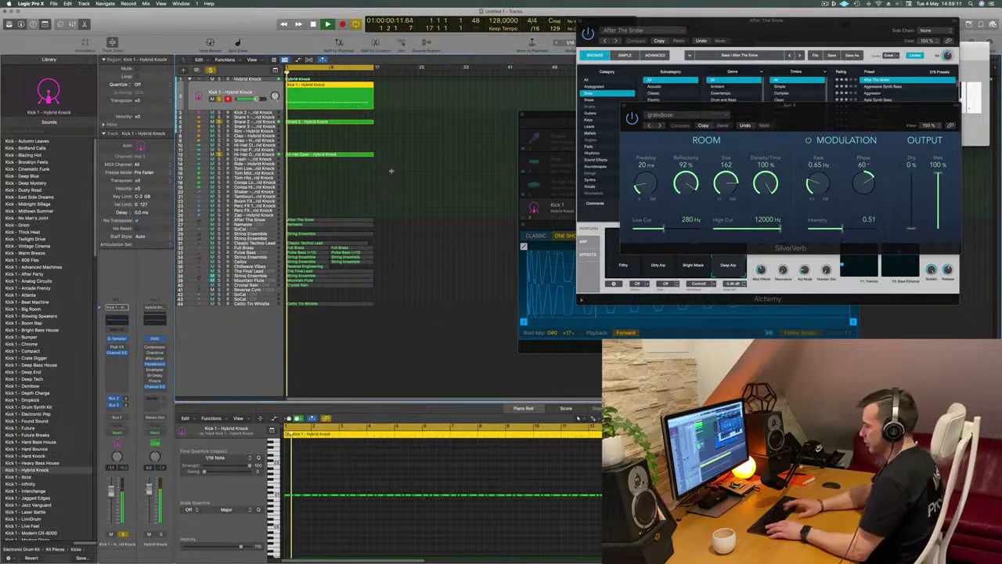
# Select all regions in the arrangement and repeat them three times along the timeline
pyautogui.press('super+a')
pyautogui.press('super+r')
pyautogui.press('super+r')
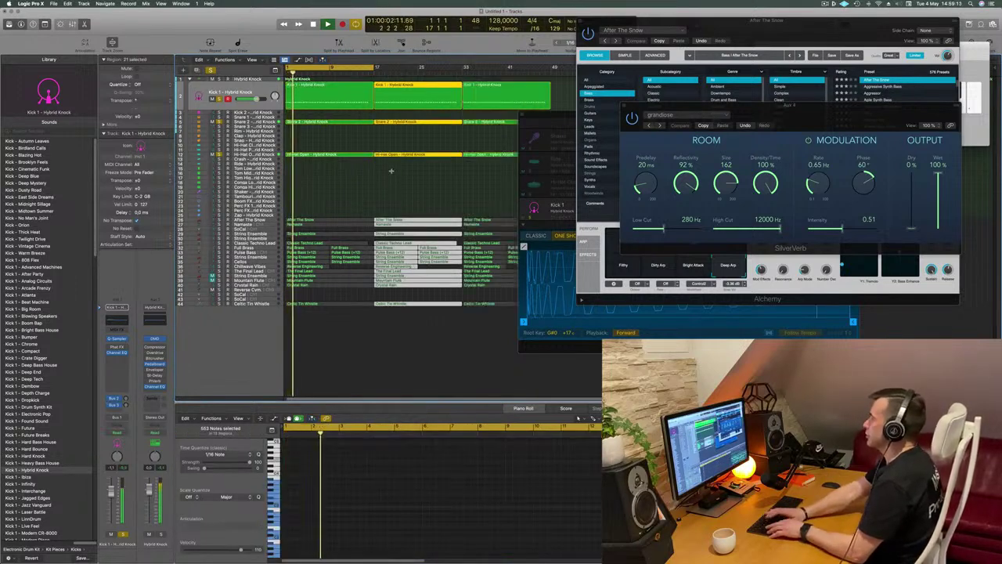
pyautogui.press('super+r')
# Move the After The Snow plug-in window off the timeline and show the secondary ruler in the Tracks area
pyautogui.moveTo(723, 21); pyautogui.dragTo(677, 329)
pyautogui.click(260, 59)
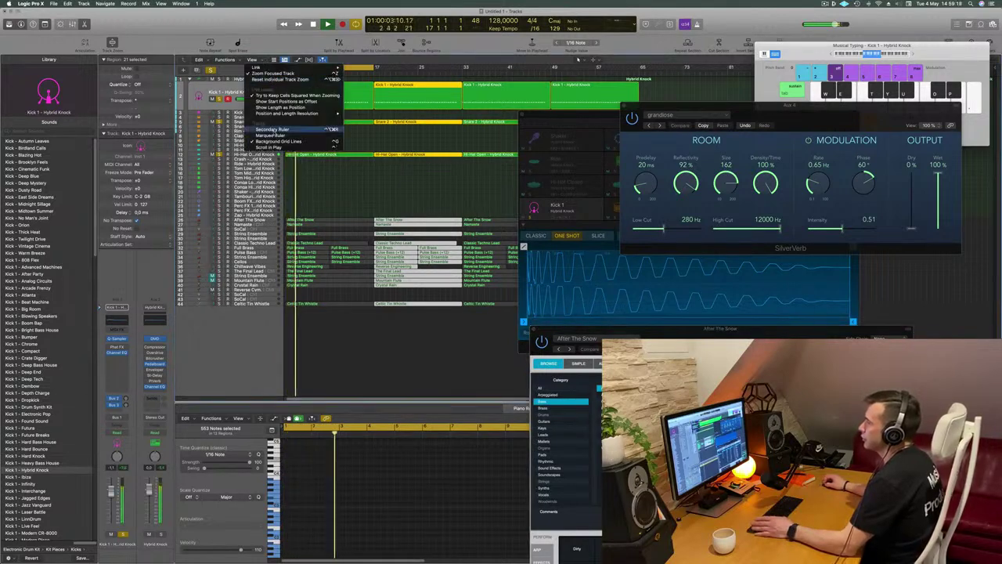
pyautogui.click(282, 129)
pyautogui.press('space')
# Move the SilverVerb and Musical Typing windows clear of the timeline and close the Hybrid Knock drum machine window
pyautogui.moveTo(664, 105); pyautogui.dragTo(629, 264)
pyautogui.click(655, 121)
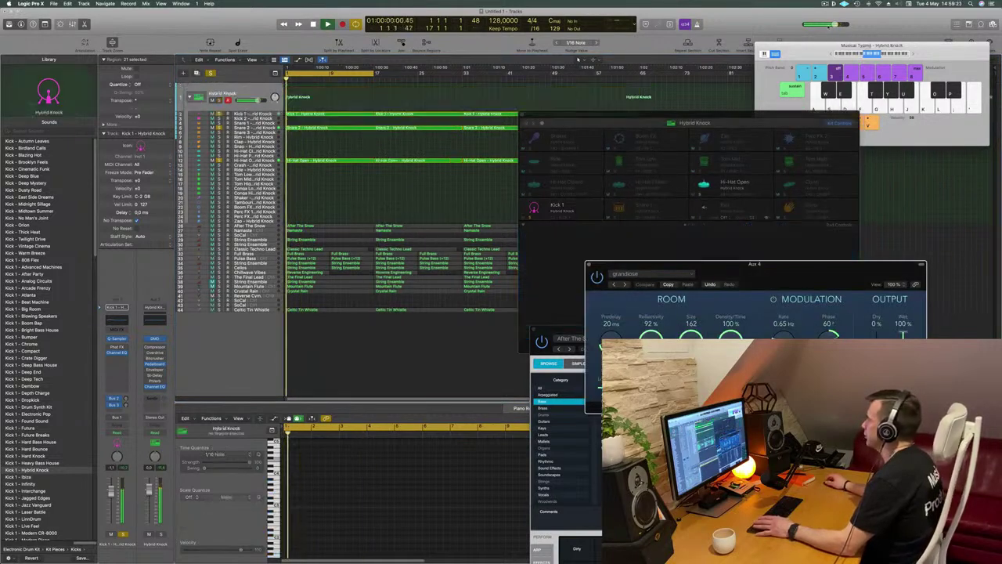
pyautogui.moveTo(792, 46); pyautogui.dragTo(689, 209)
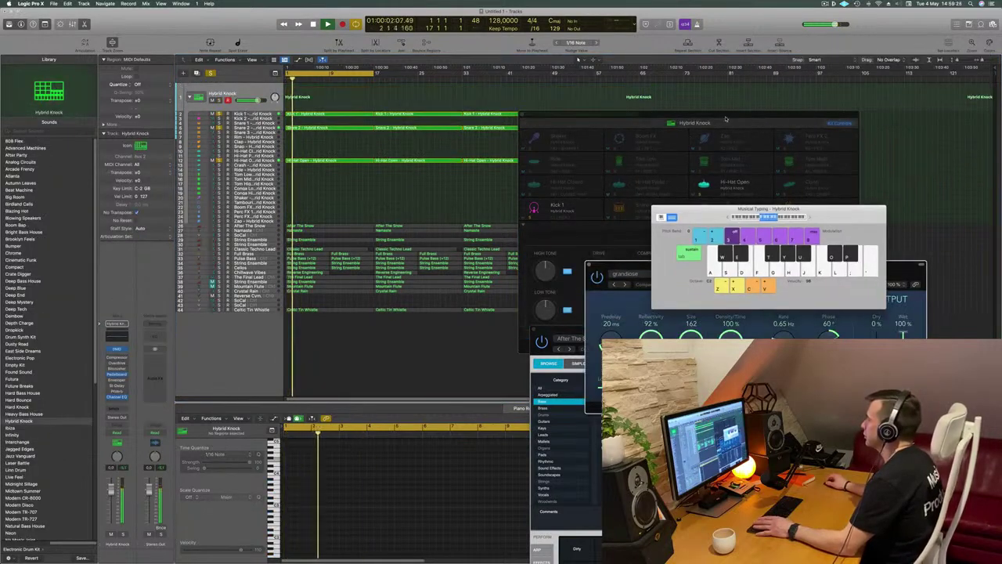
pyautogui.click(520, 116)
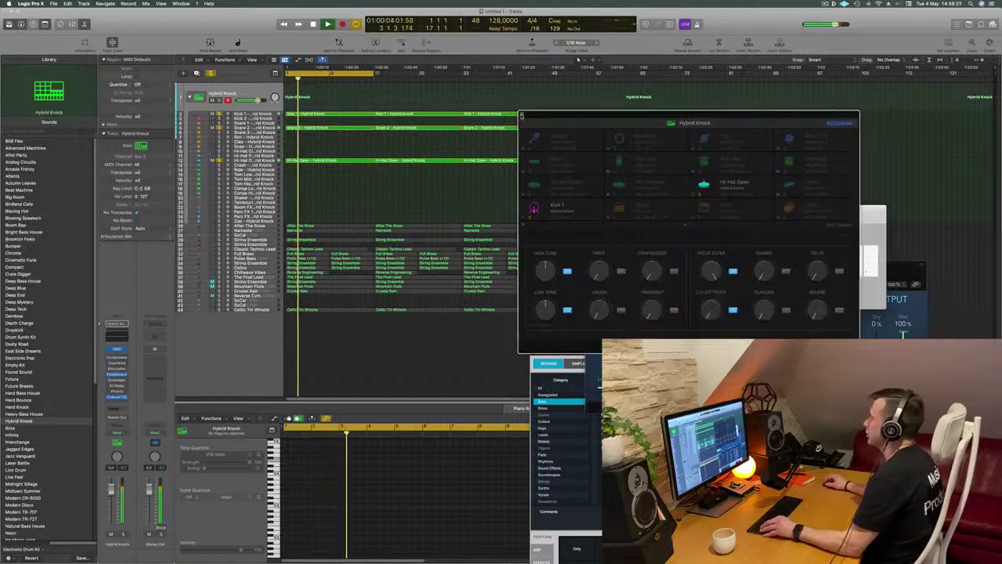
pyautogui.click(520, 116)
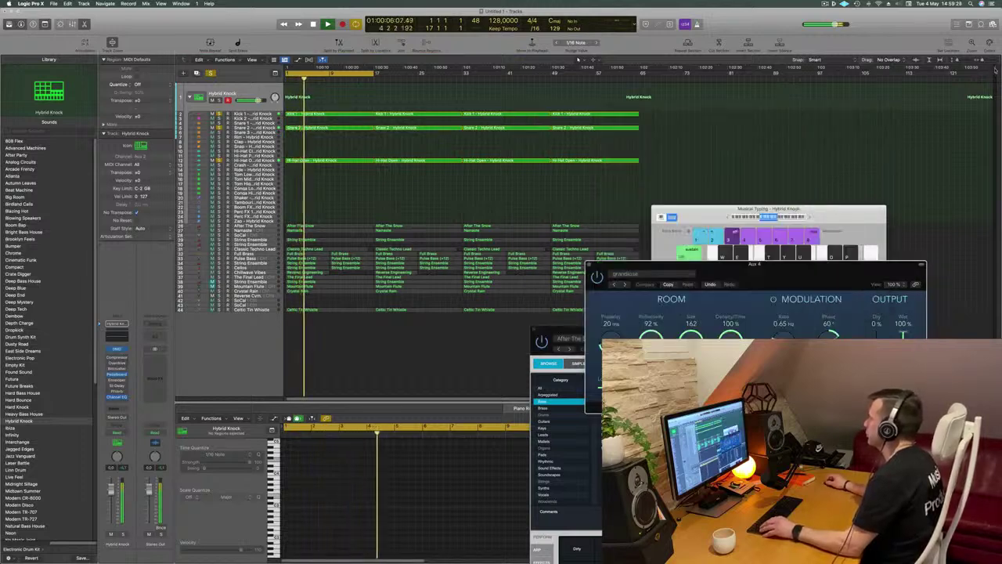
# Move the Hybrid Knock drum track stack below all the other tracks and restart playback from the beginning
pyautogui.moveTo(639, 88)
pyautogui.mouseDown()
pyautogui.moveTo(670, 86)
pyautogui.moveTo(651, 89)
pyautogui.mouseUp()
pyautogui.press('Return')
pyautogui.moveTo(253, 93); pyautogui.dragTo(256, 327)
pyautogui.press('Return')
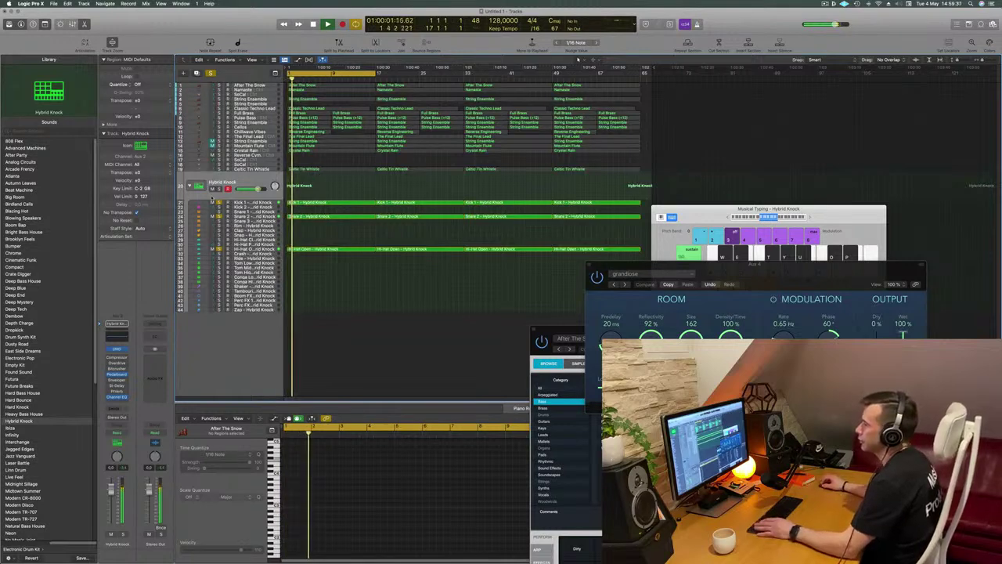
pyautogui.press('Return')
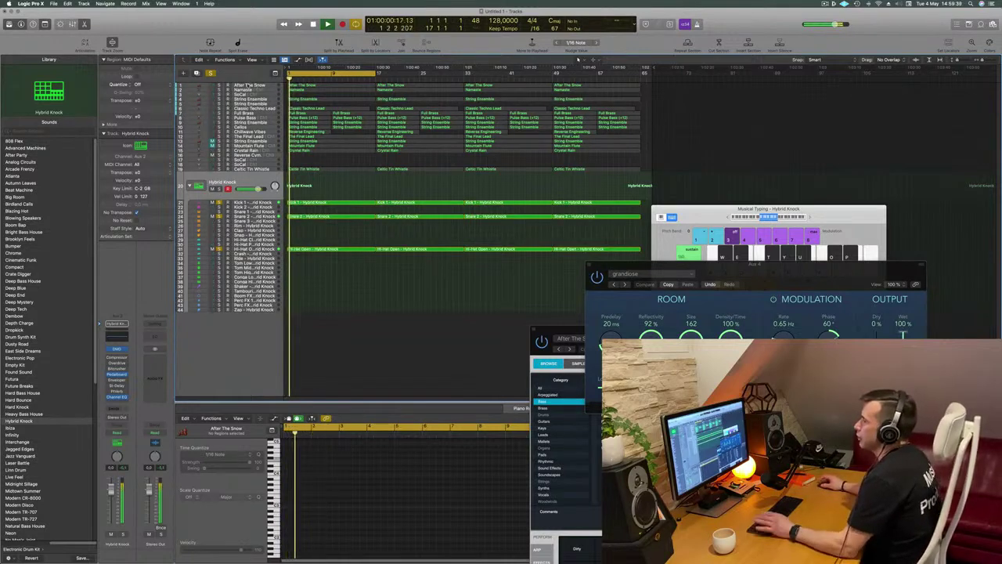
# Audition the After The Snow track against the drums, switching its solo on and off and restarting playback
pyautogui.click(256, 86)
pyautogui.click(220, 101)
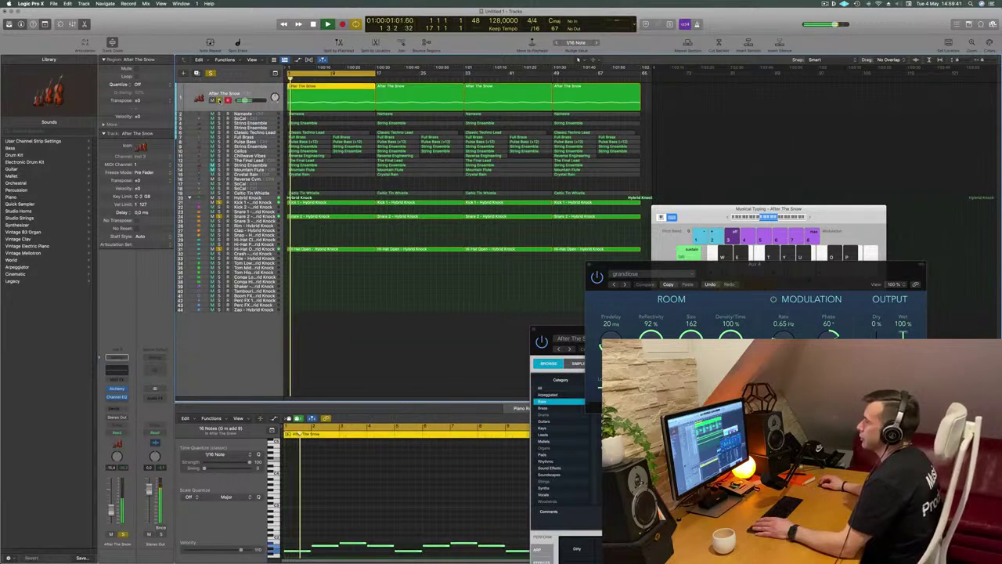
pyautogui.click(220, 100)
pyautogui.press('Return')
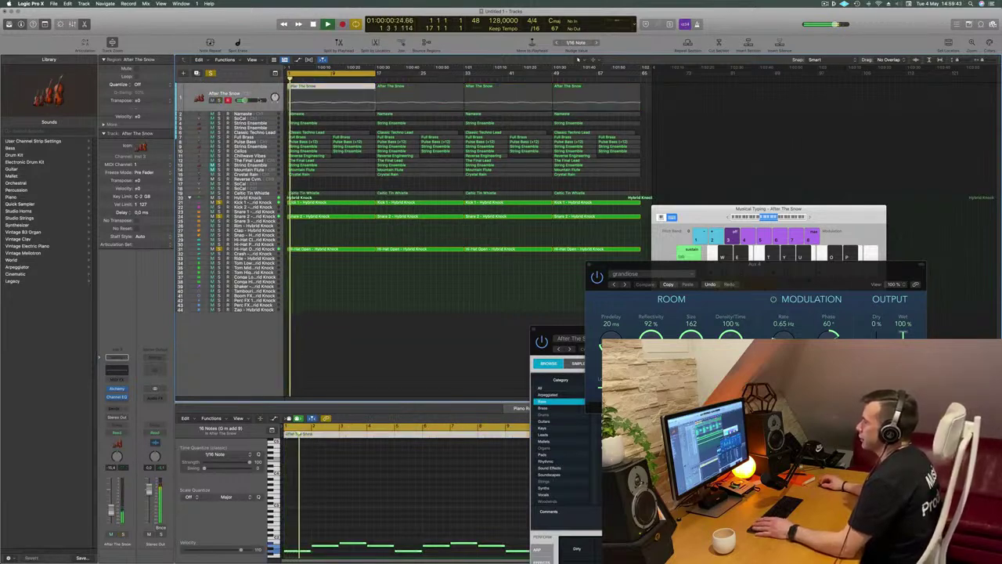
pyautogui.click(220, 100)
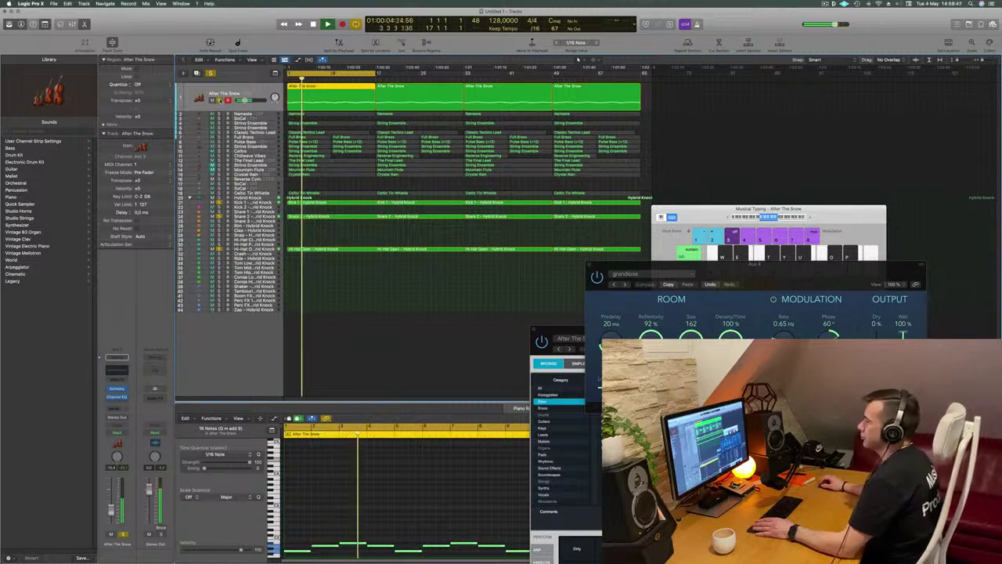
pyautogui.press('Return')
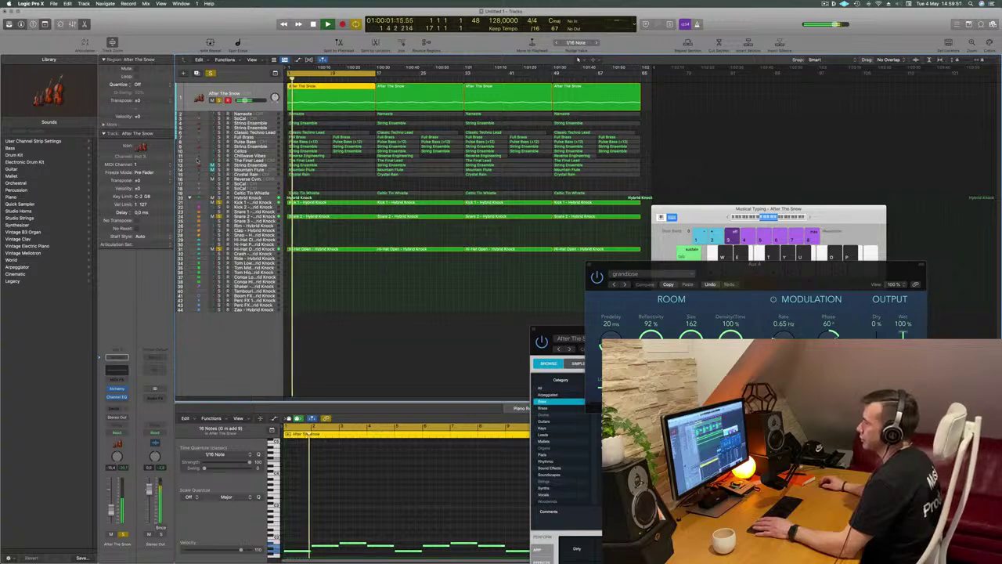
pyautogui.click(220, 100)
pyautogui.press('Return')
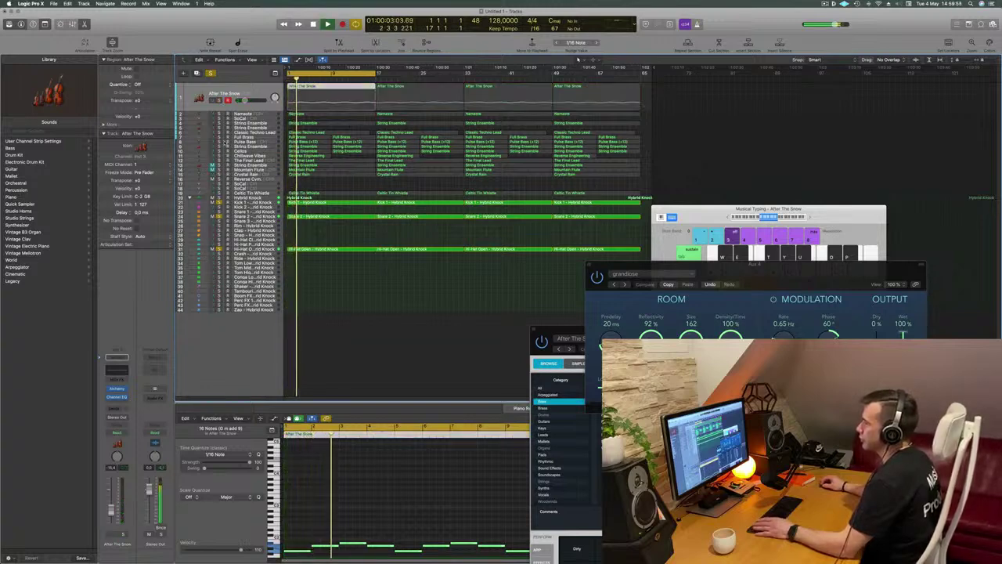
# Solo the Pulse Bass track with playback from the start and move it to the first position in the track list
pyautogui.click(219, 142)
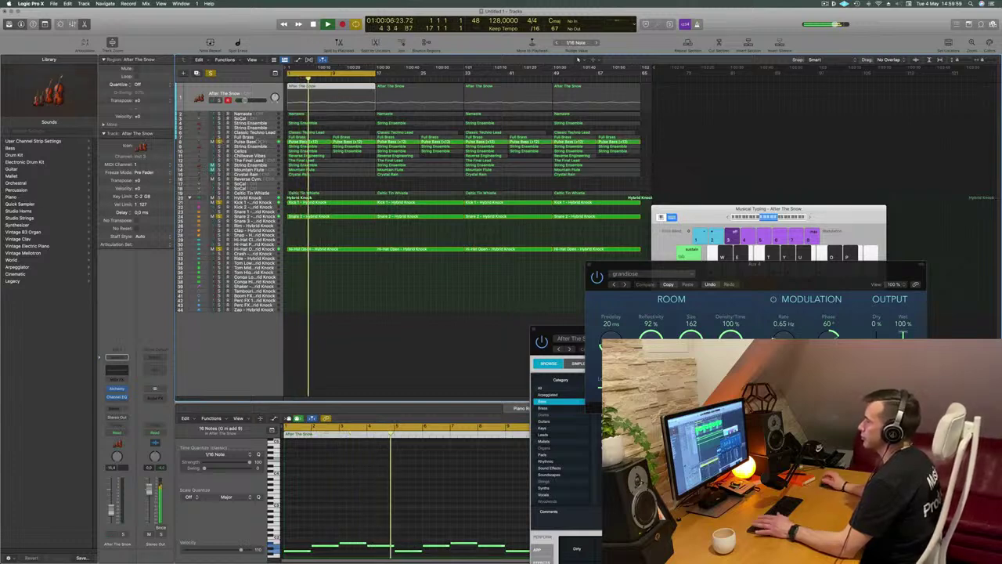
pyautogui.click(257, 142)
pyautogui.press('Return')
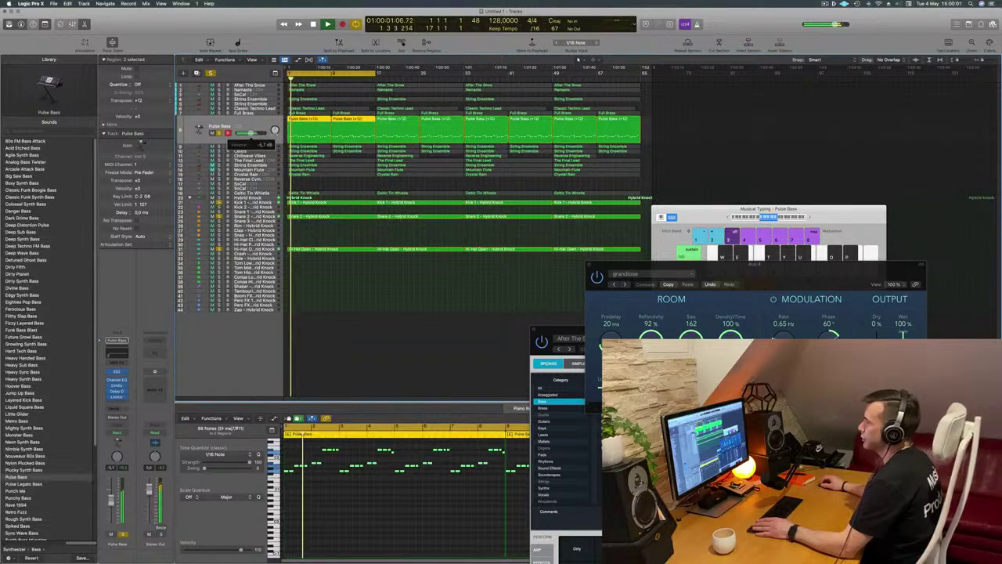
pyautogui.moveTo(254, 122); pyautogui.dragTo(259, 78)
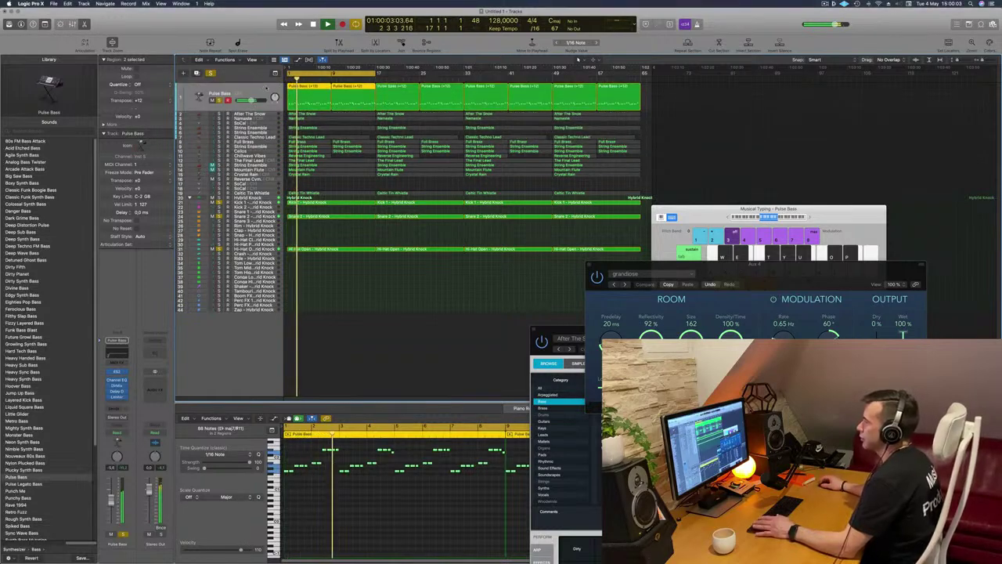
# Delete the first After The Snow region and solo the Namaste track
pyautogui.click(249, 114)
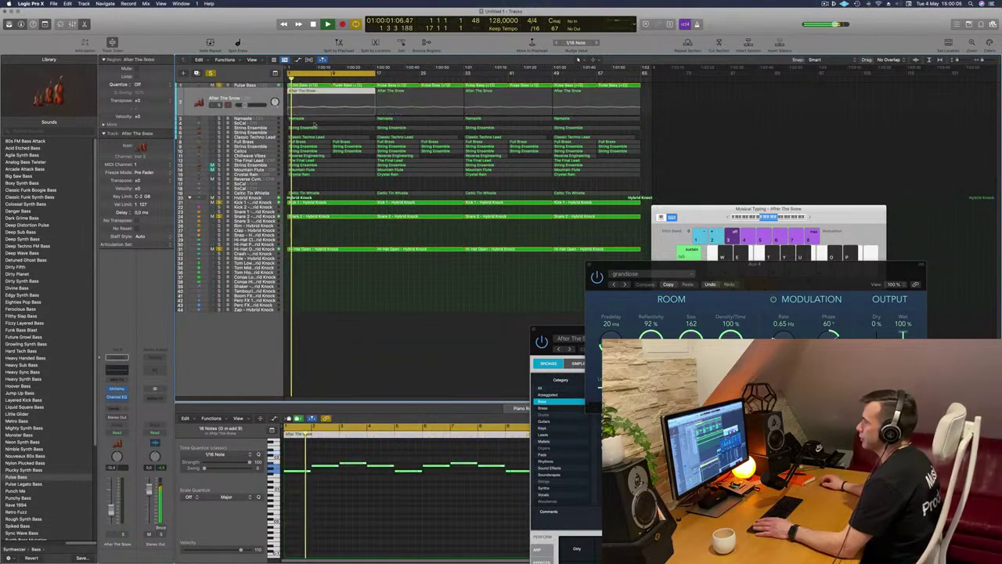
pyautogui.click(336, 92)
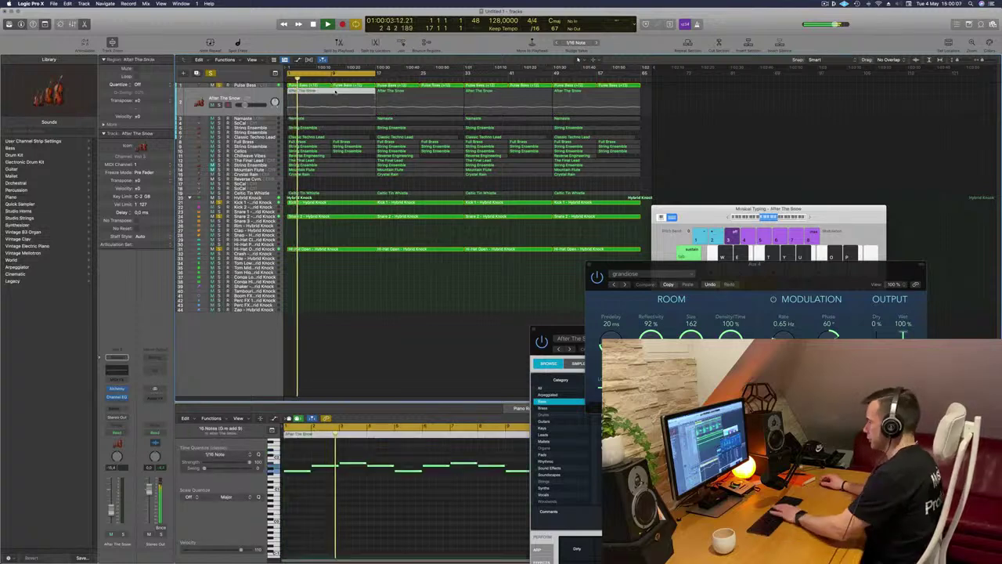
pyautogui.press('Delete')
pyautogui.moveTo(252, 119); pyautogui.dragTo(256, 97)
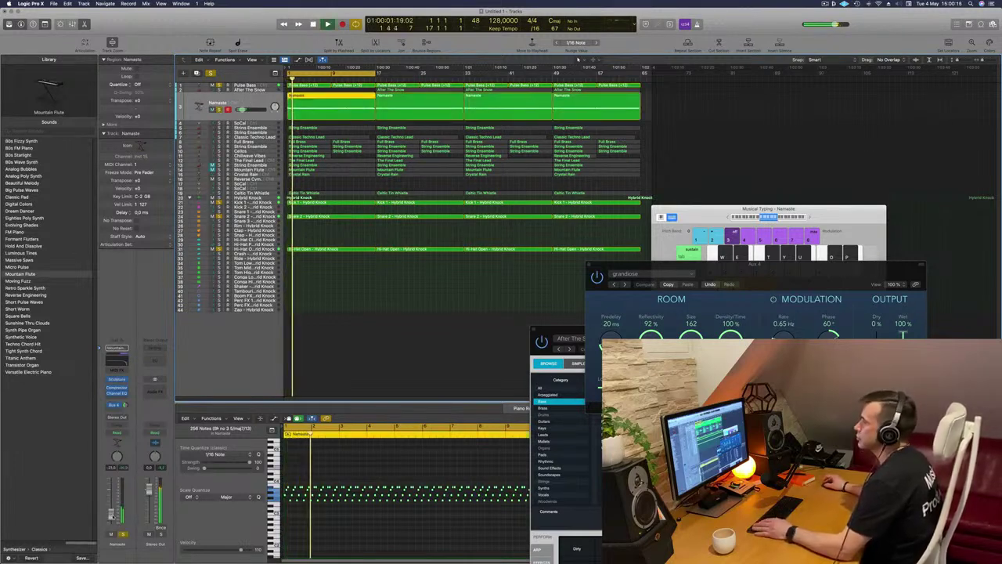
# Delete the empty SoCal and String Ensemble tracks and solo the String Ensemble track below Namaste
pyautogui.click(264, 123)
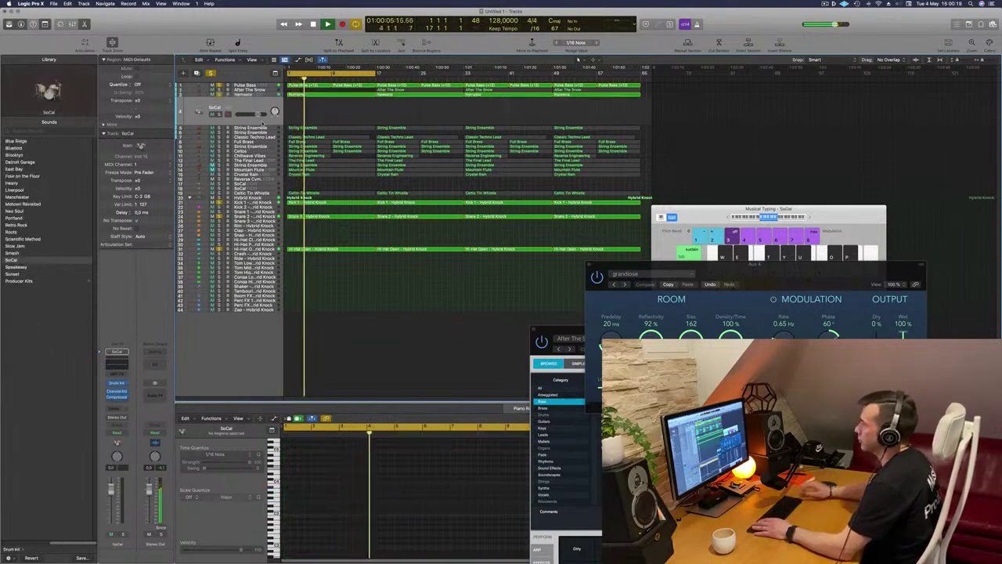
pyautogui.press('super+BackSpace')
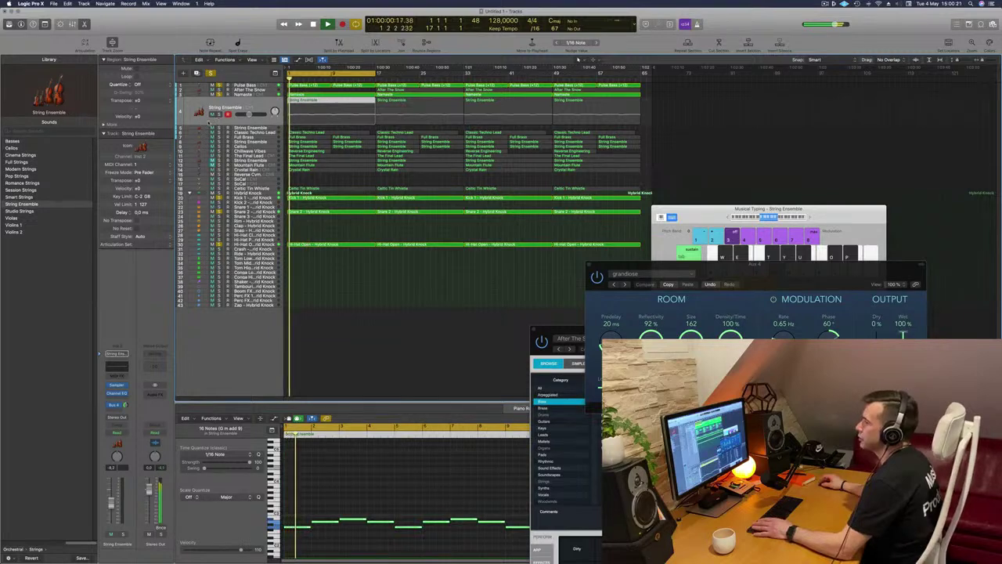
pyautogui.click(219, 114)
pyautogui.press('Return')
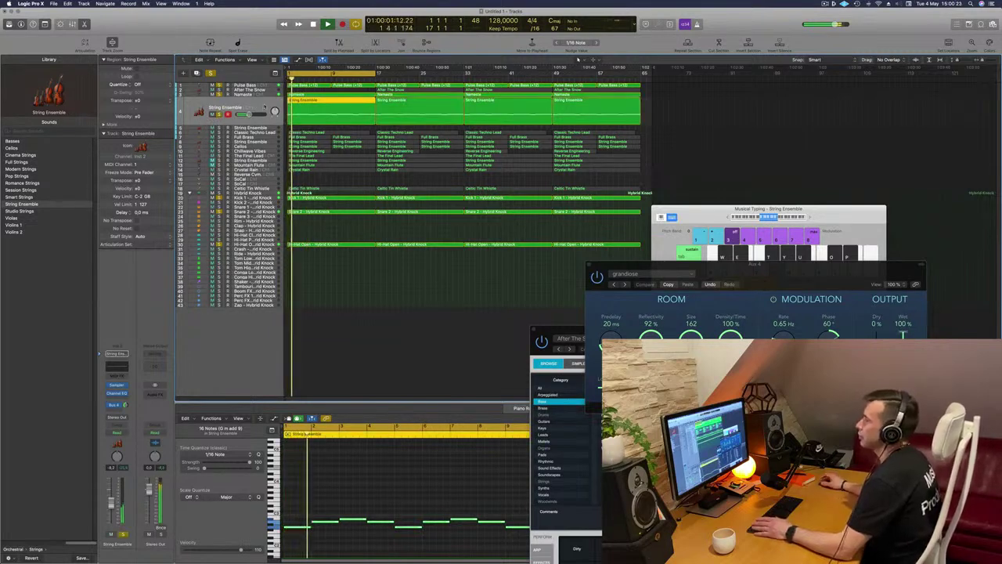
pyautogui.press('Down')
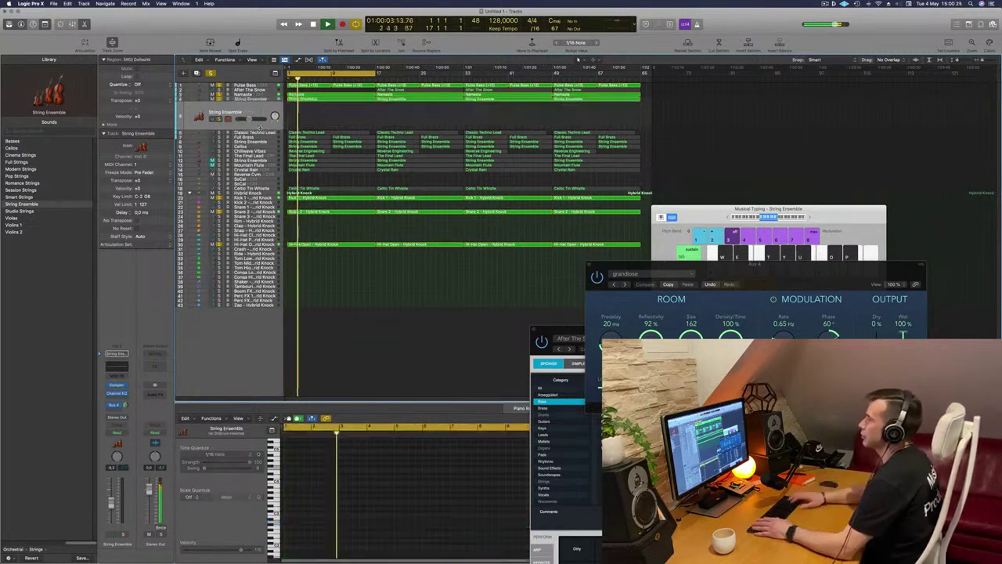
pyautogui.press('super+BackSpace')
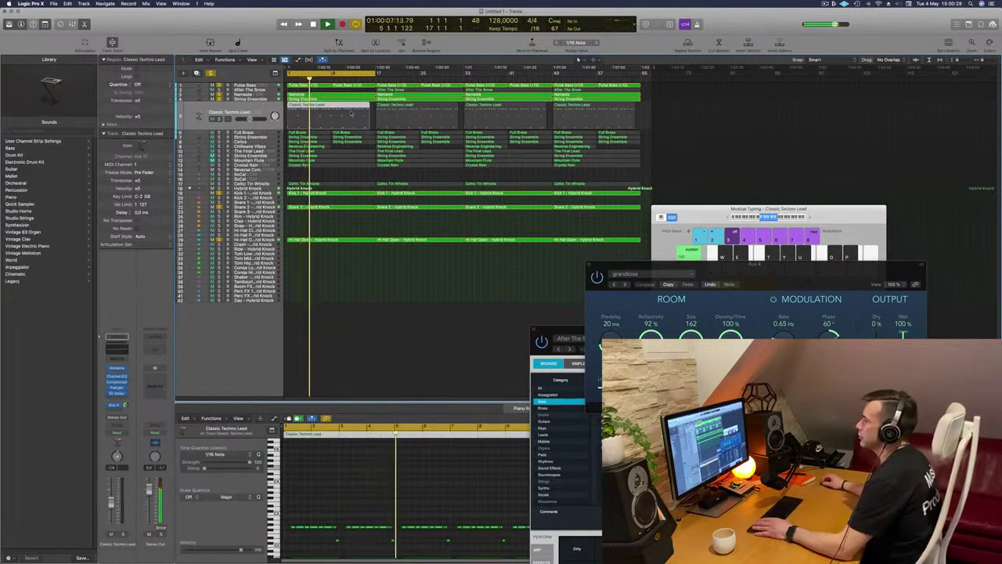
# Audition the Classic Techno Lead track in solo from the start and delete its first region
pyautogui.press('Return')
pyautogui.click(220, 119)
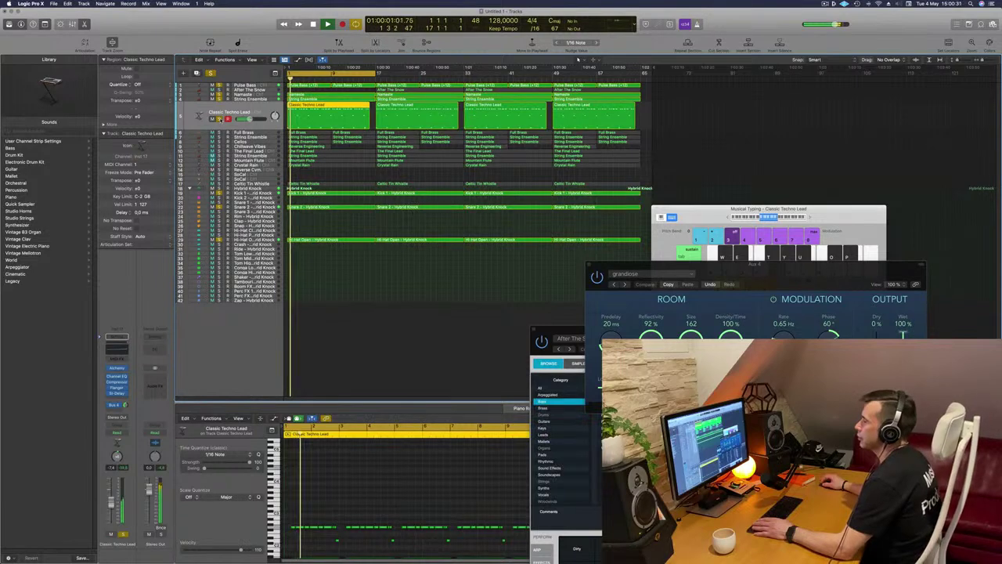
pyautogui.click(220, 119)
pyautogui.press('Delete')
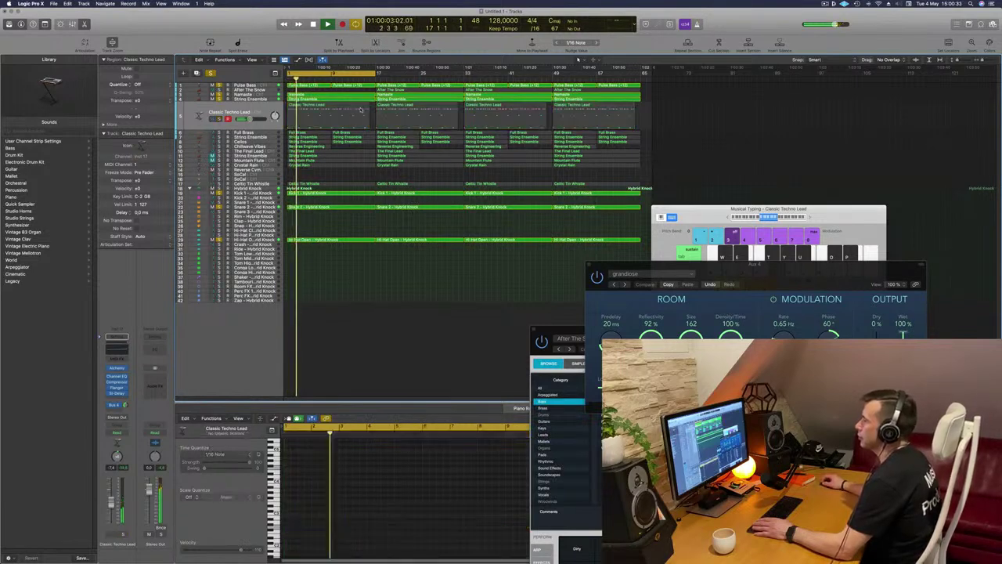
pyautogui.press('super+z')
pyautogui.press('Delete')
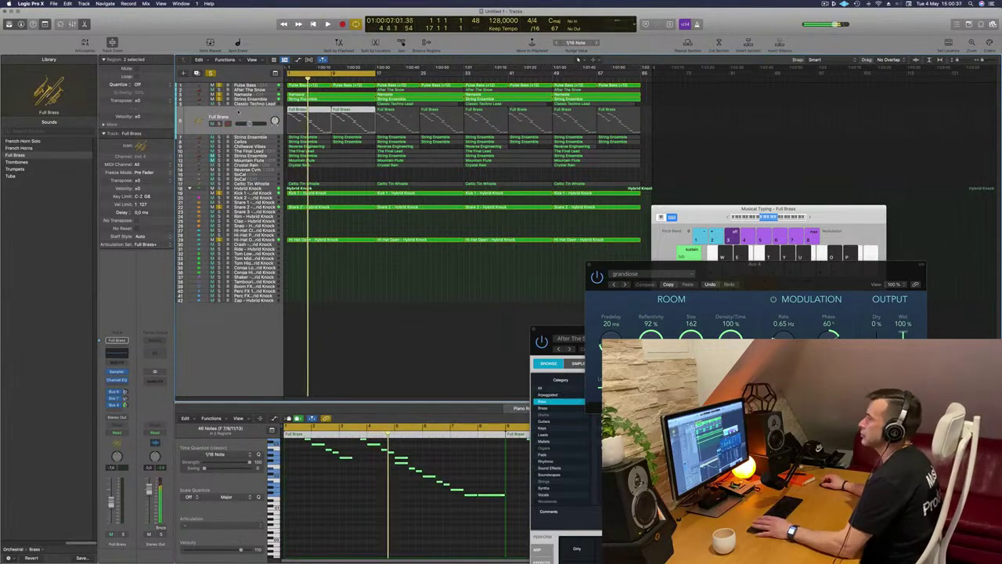
# Audition the Full Brass track in solo, switch its solo off and delete its first two regions
pyautogui.click(220, 124)
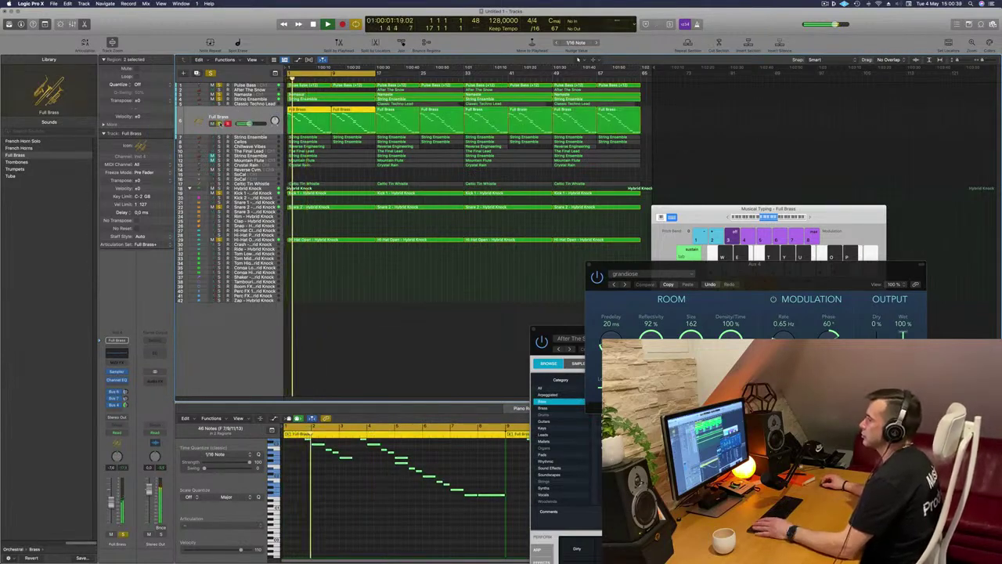
pyautogui.click(220, 123)
pyautogui.press('space')
pyautogui.press('space')
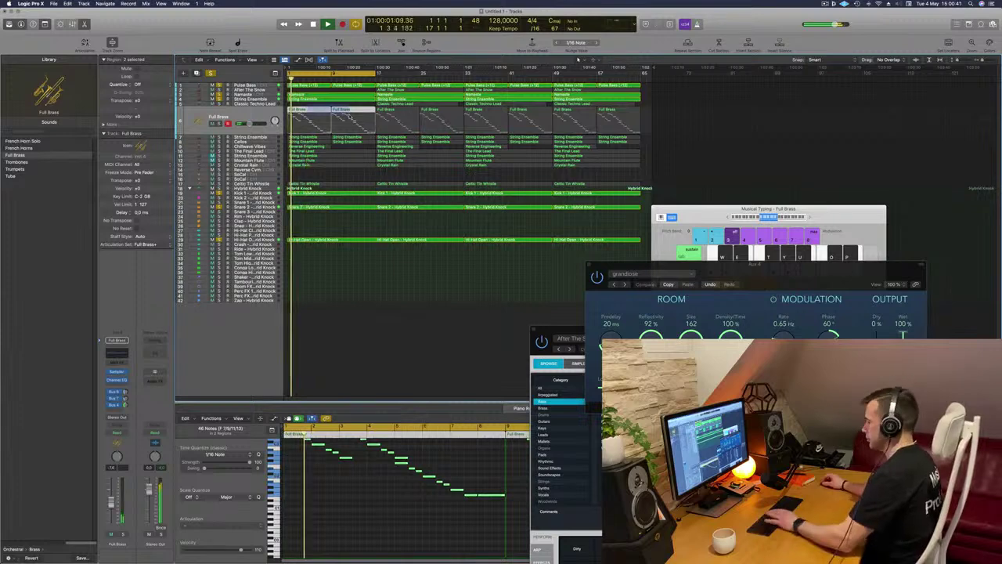
pyautogui.press('Delete')
# Solo the String Ensemble track below Full Brass and the Cellos track, and delete the first region of each
pyautogui.click(265, 137)
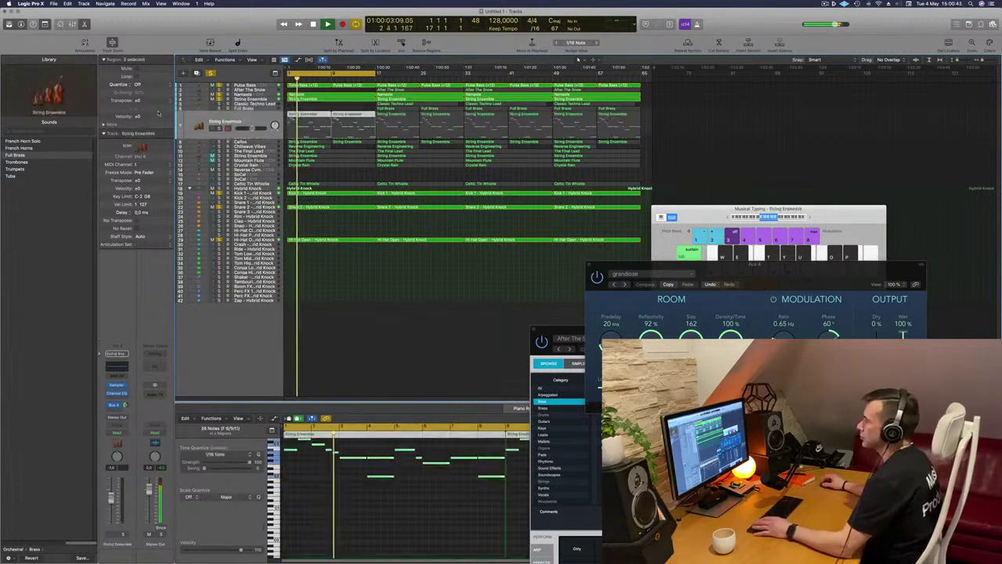
pyautogui.press('space')
pyautogui.press('space')
pyautogui.click(219, 129)
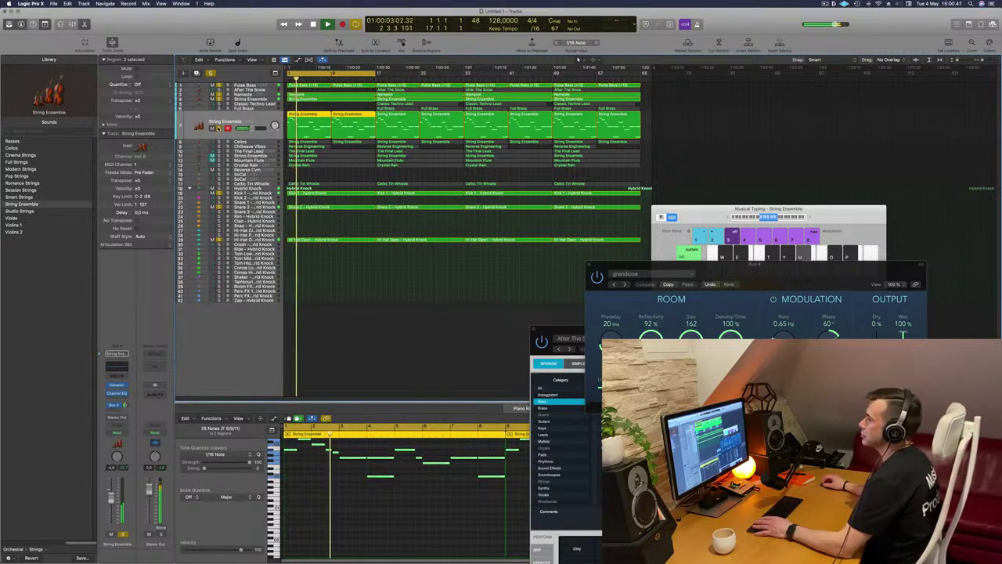
pyautogui.click(322, 115)
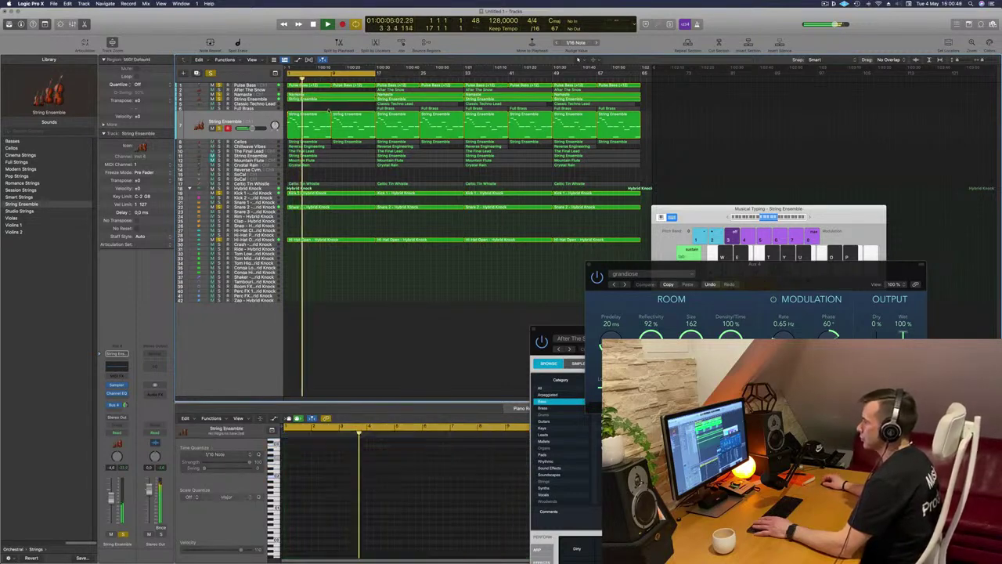
pyautogui.press('Delete')
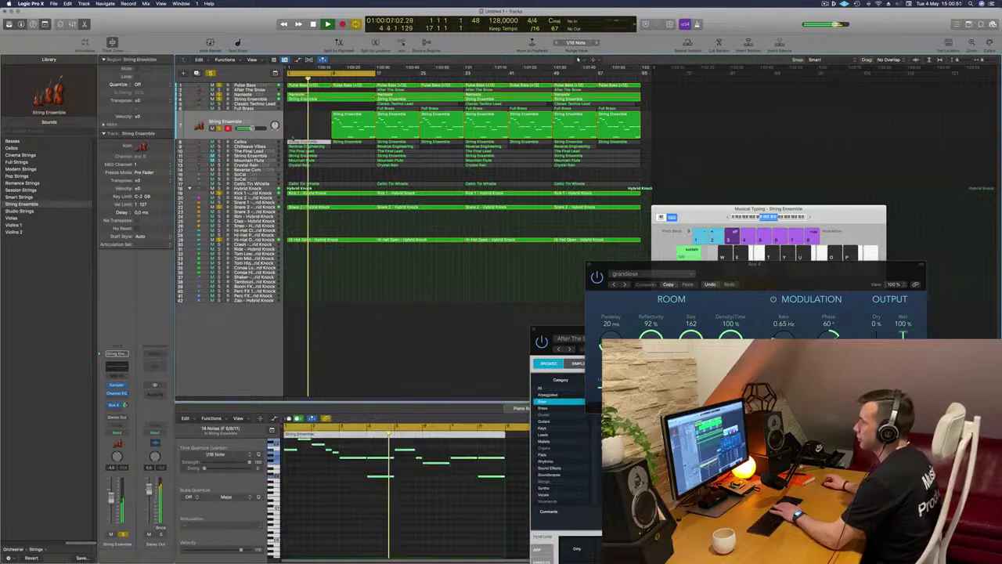
pyautogui.click(239, 141)
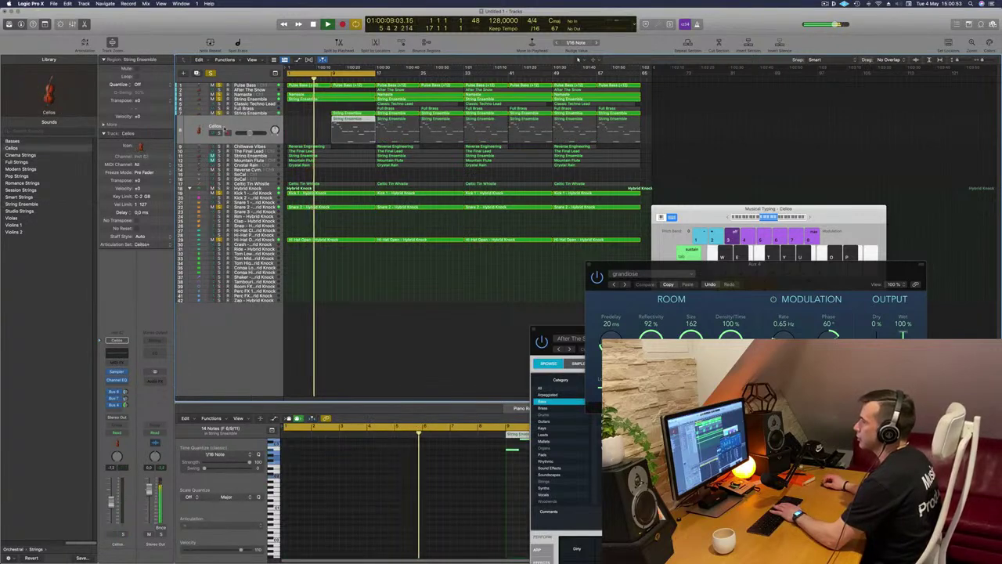
pyautogui.click(219, 133)
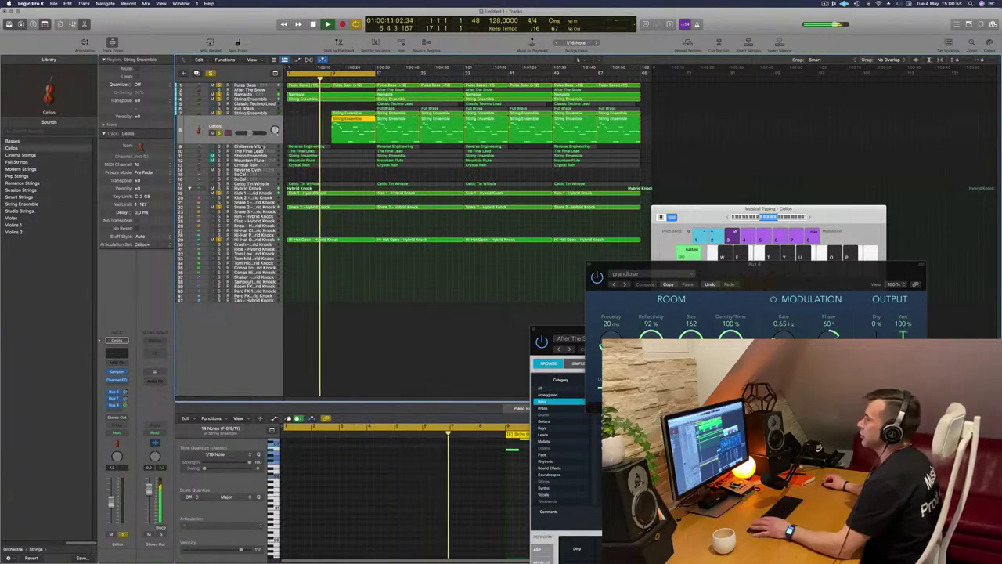
# Solo Chillwave Vibes, repeat its opening Reverse Engineering region up to bar 17 and remove the first four bars
pyautogui.click(248, 147)
pyautogui.click(220, 137)
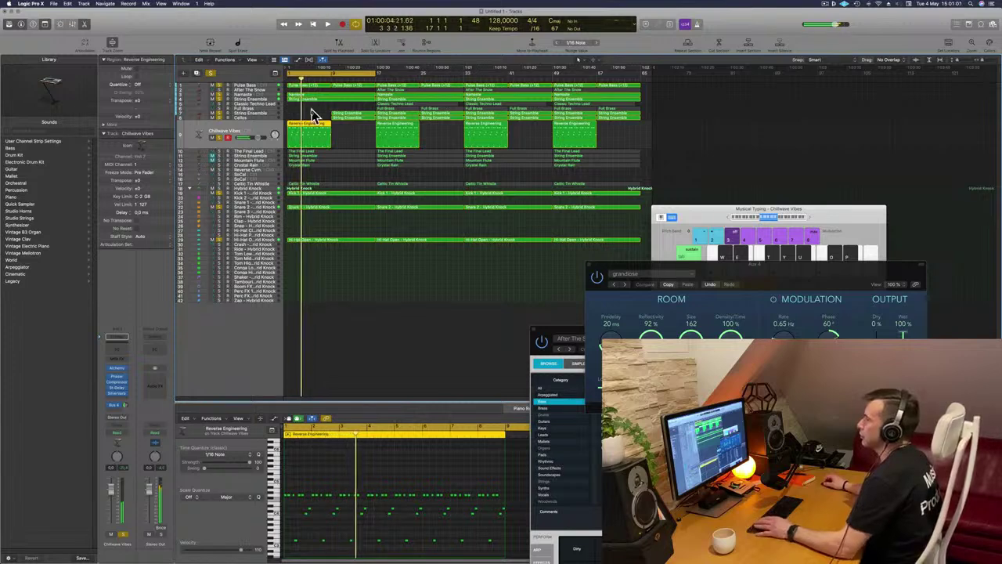
pyautogui.moveTo(313, 127); pyautogui.dragTo(435, 132)
pyautogui.press('super+Right')
pyautogui.keyDown('super'); pyautogui.doubleClick(372, 123); pyautogui.keyUp('super')
pyautogui.press('Delete')
pyautogui.click(347, 126)
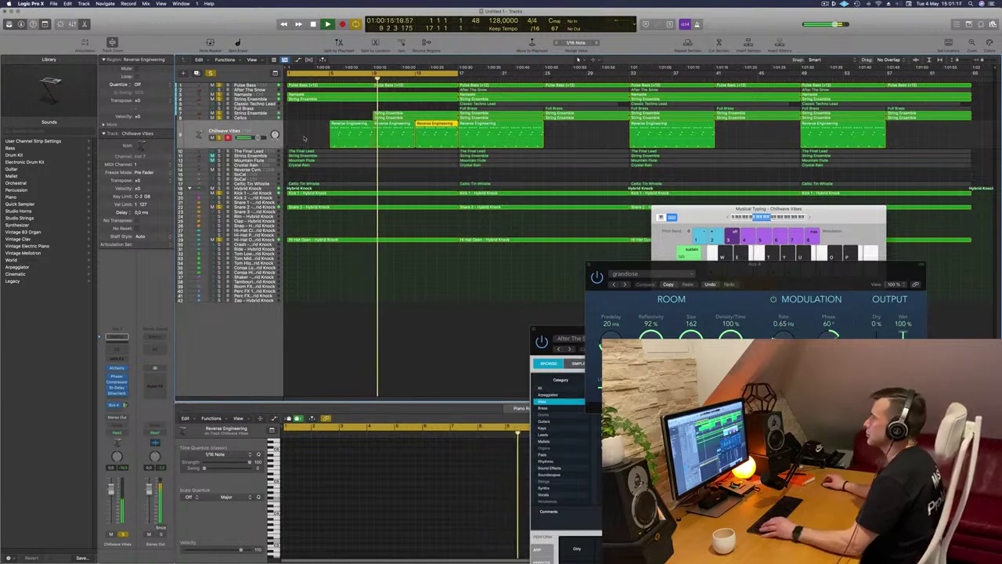
# Go down from the String Ensemble track to The Final Lead and solo it with playback from the start
pyautogui.click(265, 114)
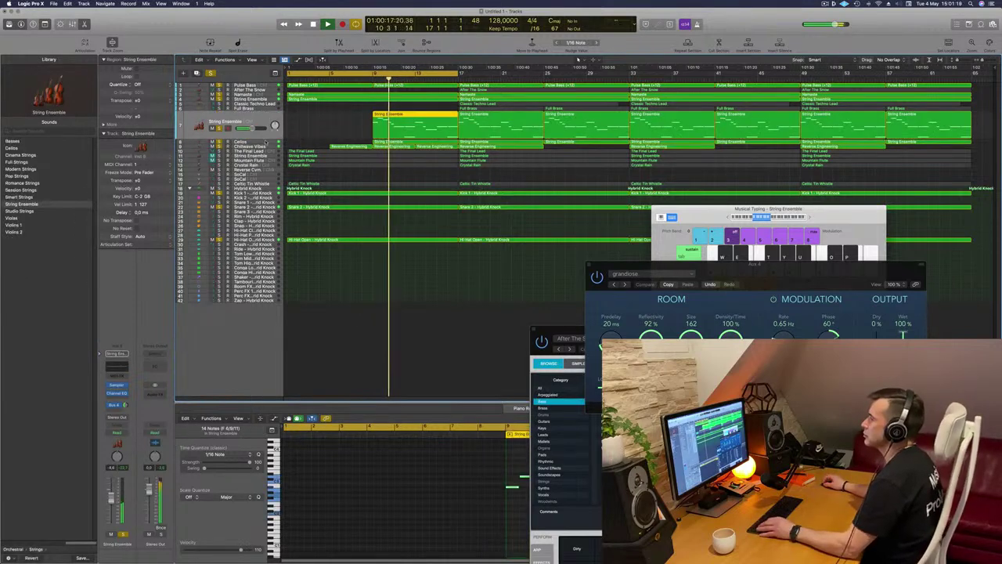
pyautogui.press('Down')
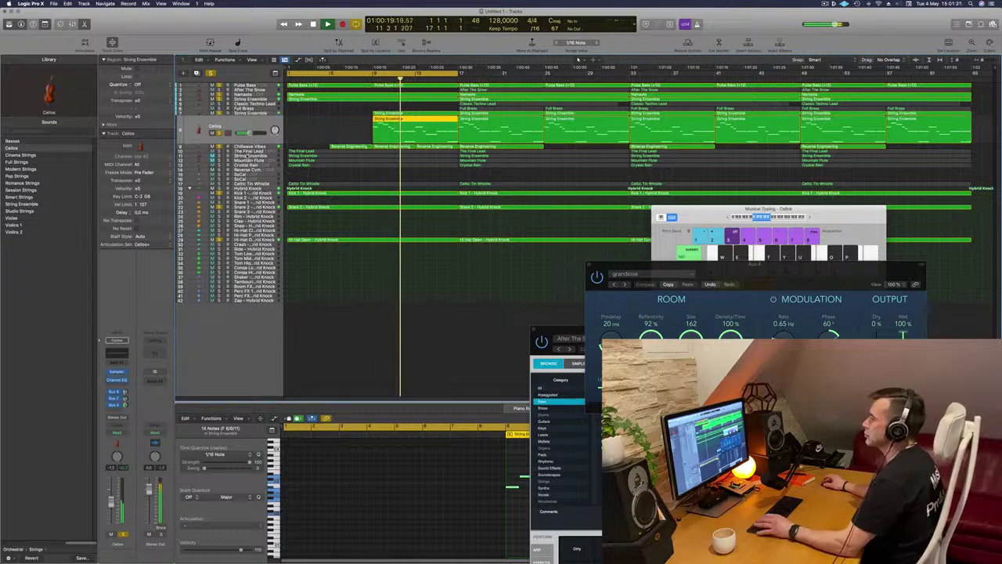
pyautogui.press('Down')
pyautogui.press('Down')
pyautogui.press('Return')
pyautogui.click(219, 141)
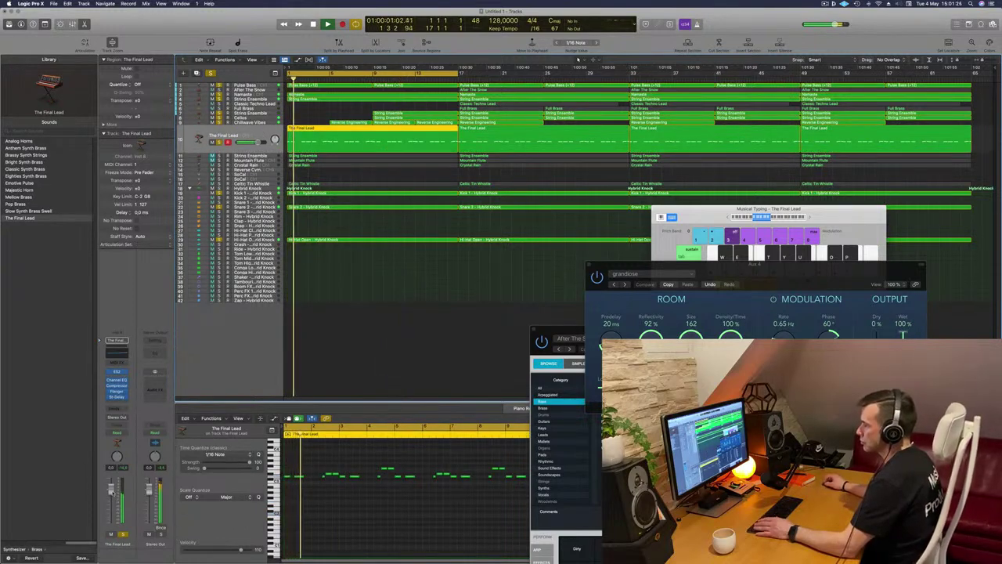
# Move The Final Lead track directly below Celtic Tin Whistle, turn its volume down and restart playback
pyautogui.moveTo(250, 142); pyautogui.dragTo(269, 186)
pyautogui.press('Return')
pyautogui.press('space')
pyautogui.press('space')
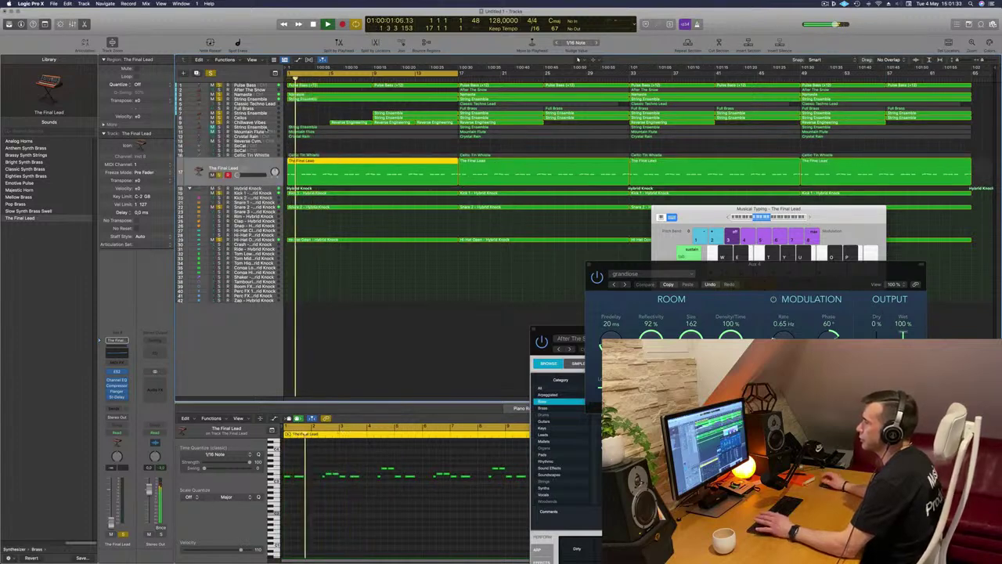
# Solo the String Ensemble track above Mountain Flute and listen to it with playback from the start
pyautogui.click(247, 128)
pyautogui.press('space')
pyautogui.press('space')
pyautogui.press('s')
pyautogui.press('space')
pyautogui.press('space')
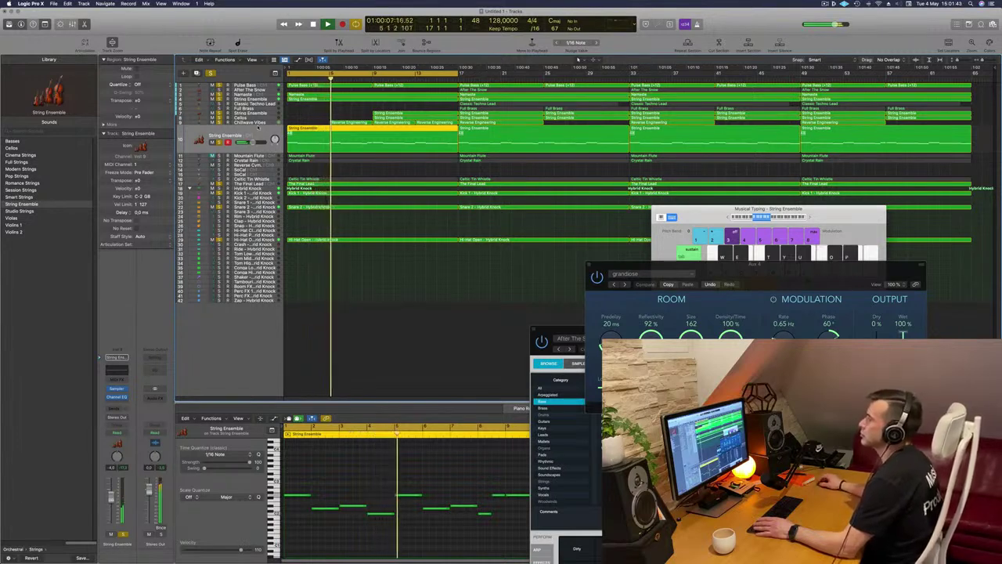
pyautogui.click(312, 126)
pyautogui.click(313, 127)
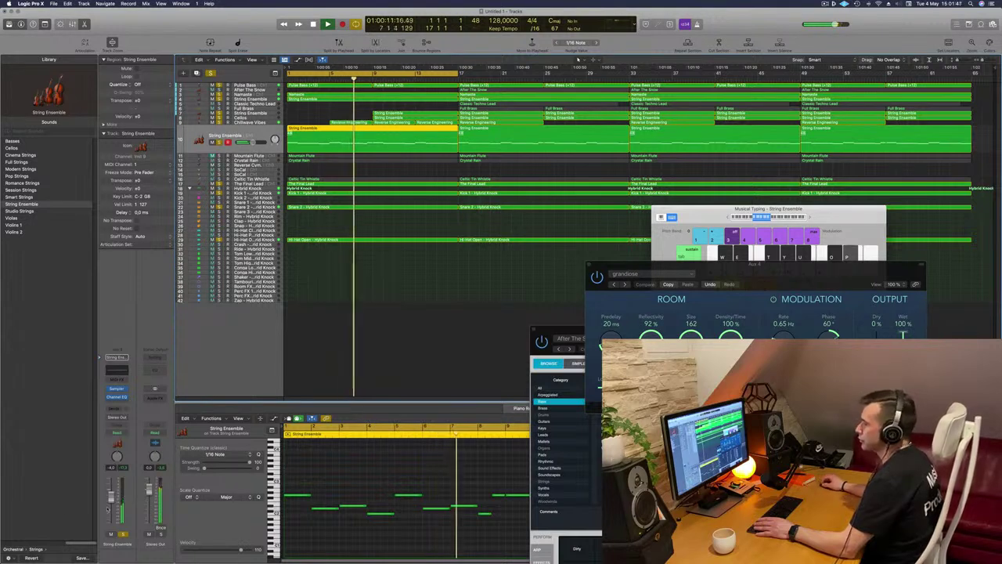
# Move the soloed String Ensemble track directly below Celtic Tin Whistle and turn its volume down
pyautogui.press('space')
pyautogui.press('space')
pyautogui.moveTo(268, 134); pyautogui.dragTo(270, 166)
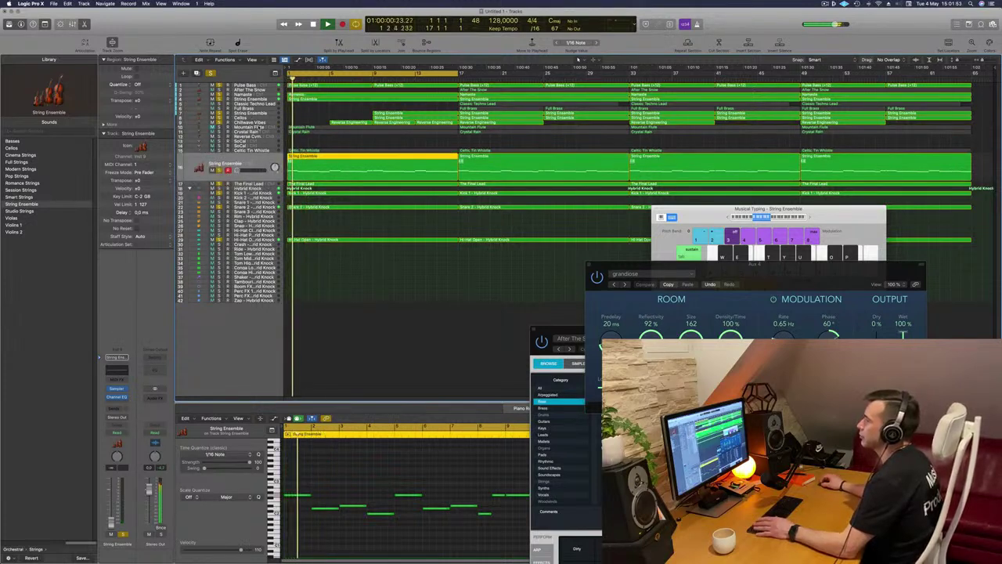
# Solo the Mountain Flute track, move it directly below The Final Lead and turn its volume down
pyautogui.click(260, 128)
pyautogui.press('space')
pyautogui.press('space')
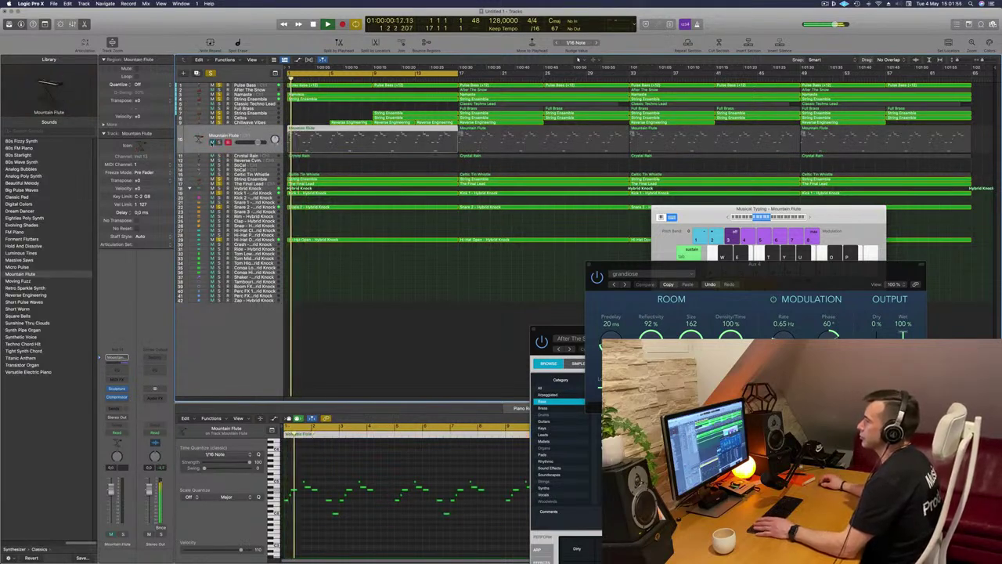
pyautogui.click(219, 143)
pyautogui.moveTo(258, 143); pyautogui.dragTo(256, 170)
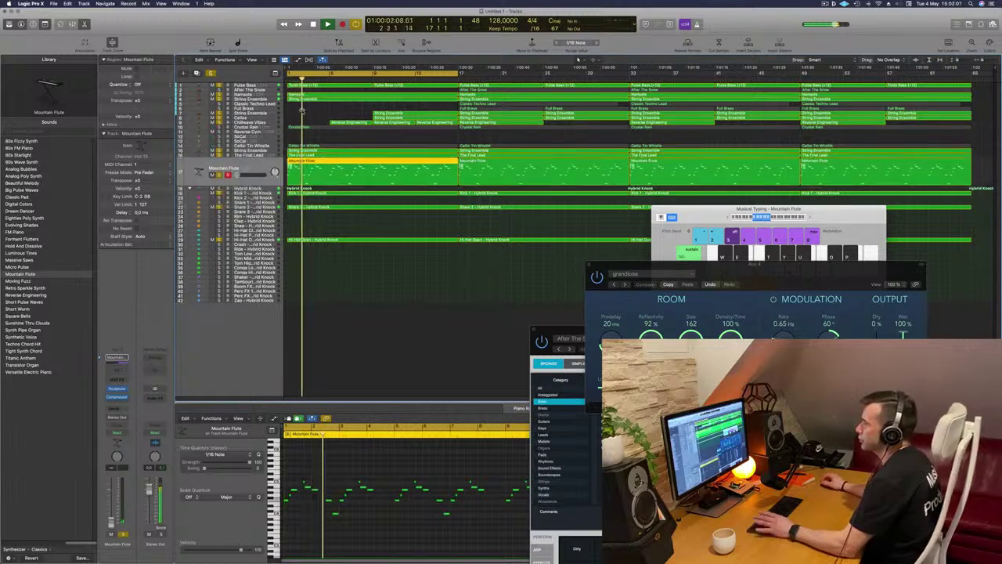
# Restart playback and move the Crystal Rain track directly below Mountain Flute
pyautogui.click(263, 128)
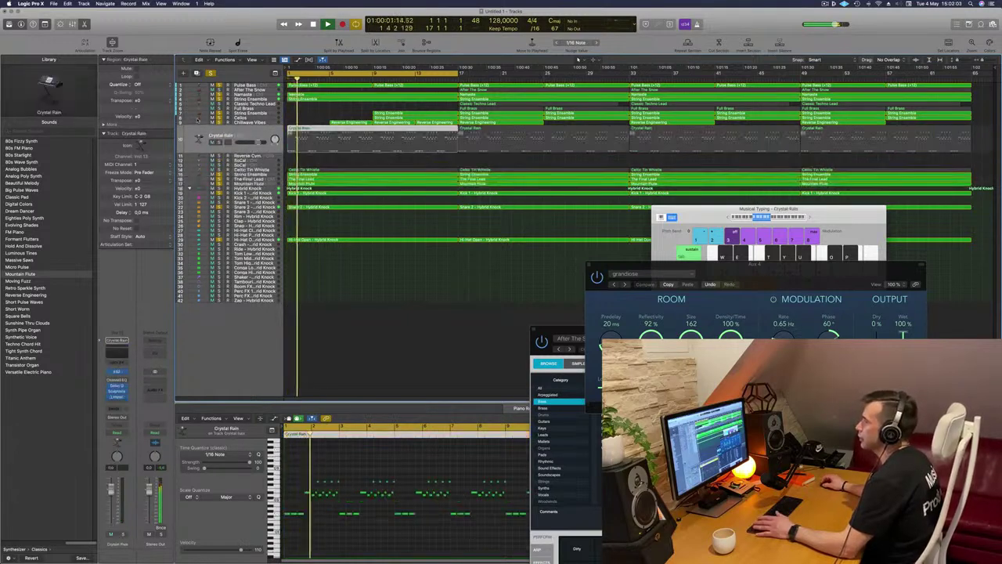
pyautogui.press('Return')
pyautogui.click(219, 142)
pyautogui.moveTo(249, 135); pyautogui.dragTo(274, 186)
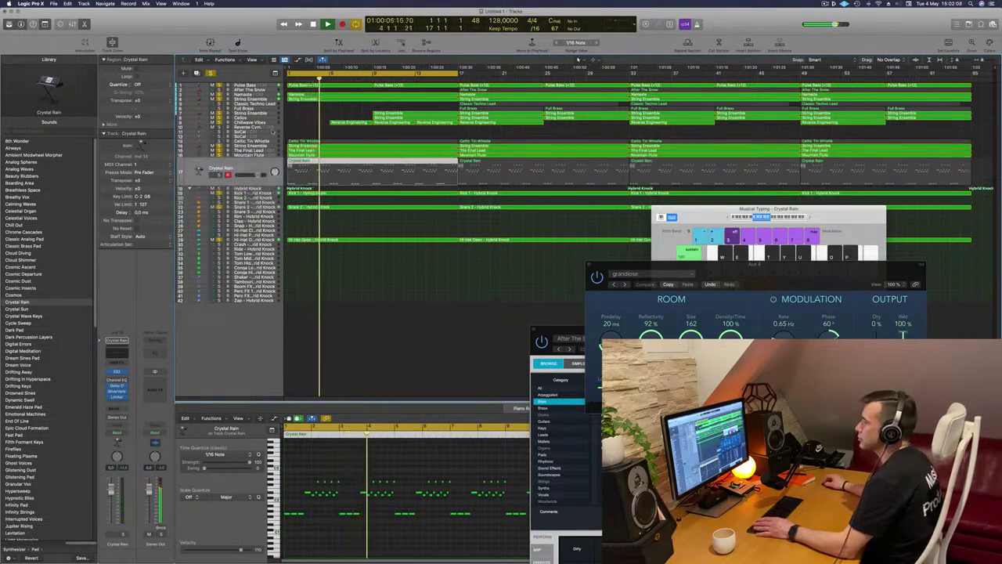
# Move the Celtic Tin Whistle track between Mountain Flute and Crystal Rain
pyautogui.click(265, 141)
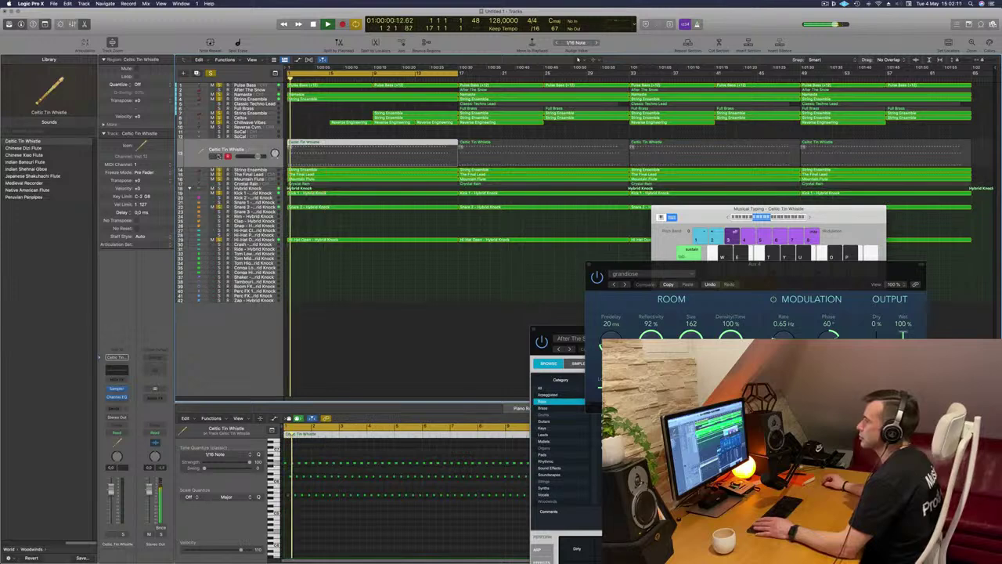
pyautogui.moveTo(265, 150)
pyautogui.mouseDown()
pyautogui.moveTo(262, 186)
pyautogui.moveTo(266, 166)
pyautogui.mouseUp()
pyautogui.click(307, 128)
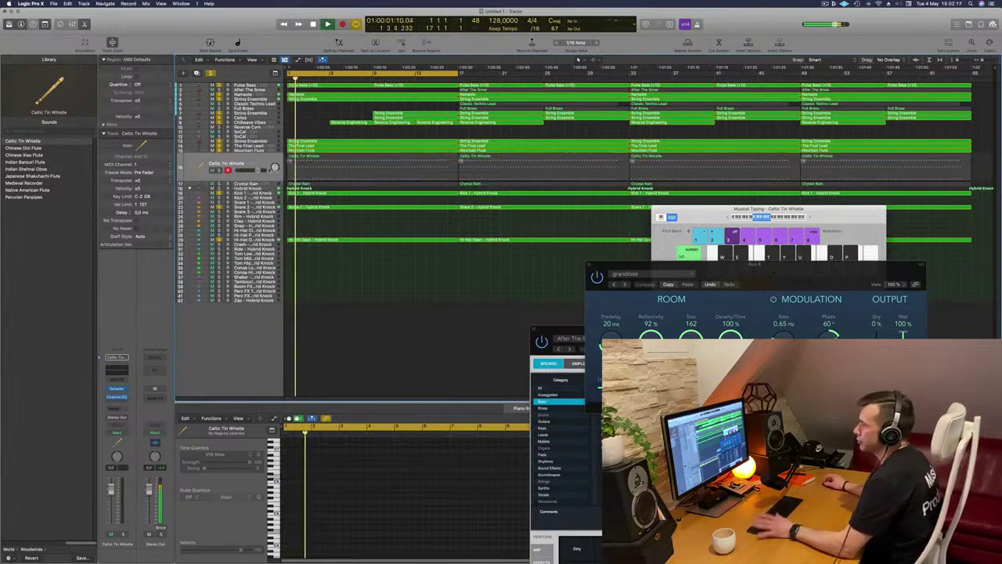
# Clear the solo on all tracks and turn down the volume of Celtic Tin Whistle and Crystal Rain
pyautogui.click(211, 73)
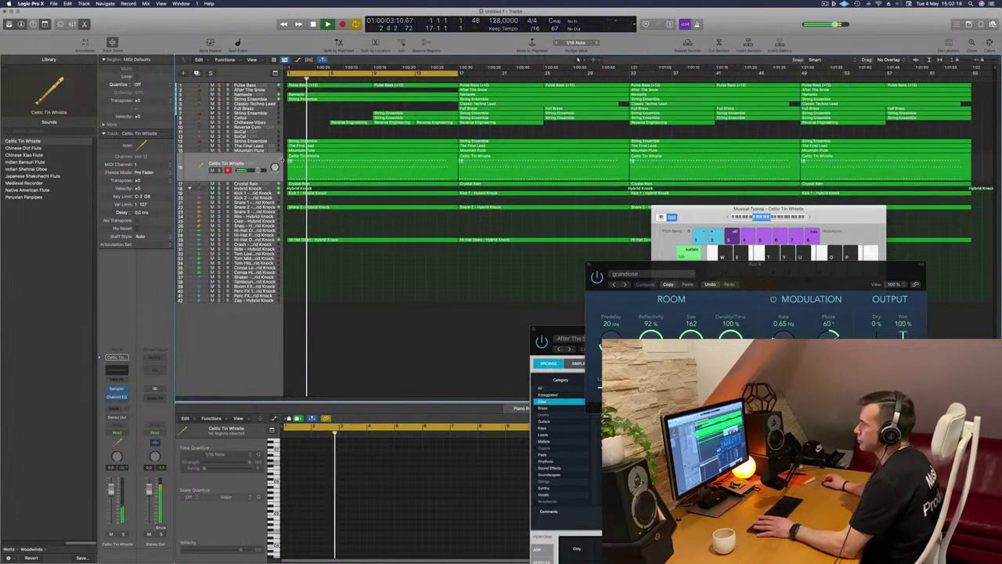
pyautogui.click(253, 163)
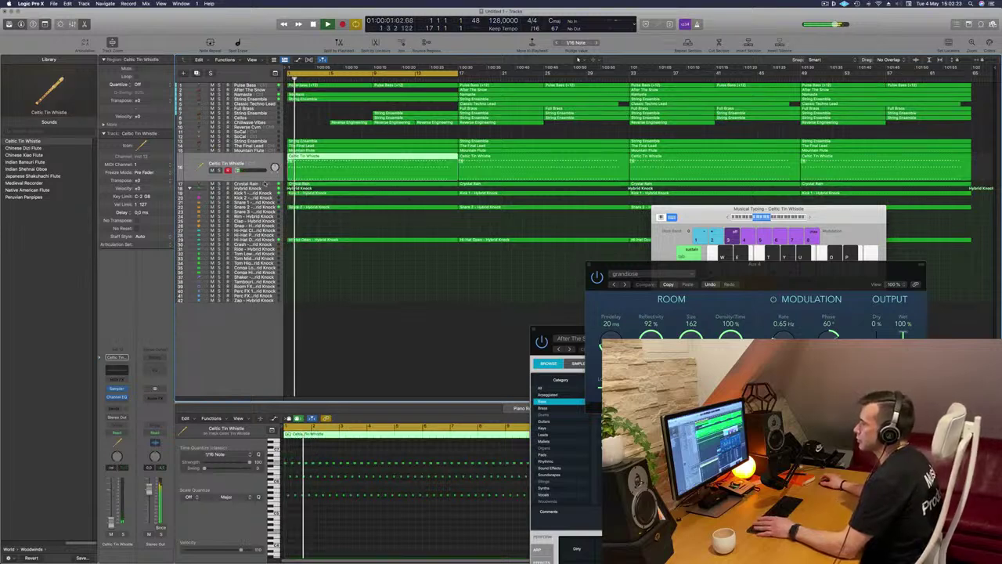
pyautogui.click(264, 183)
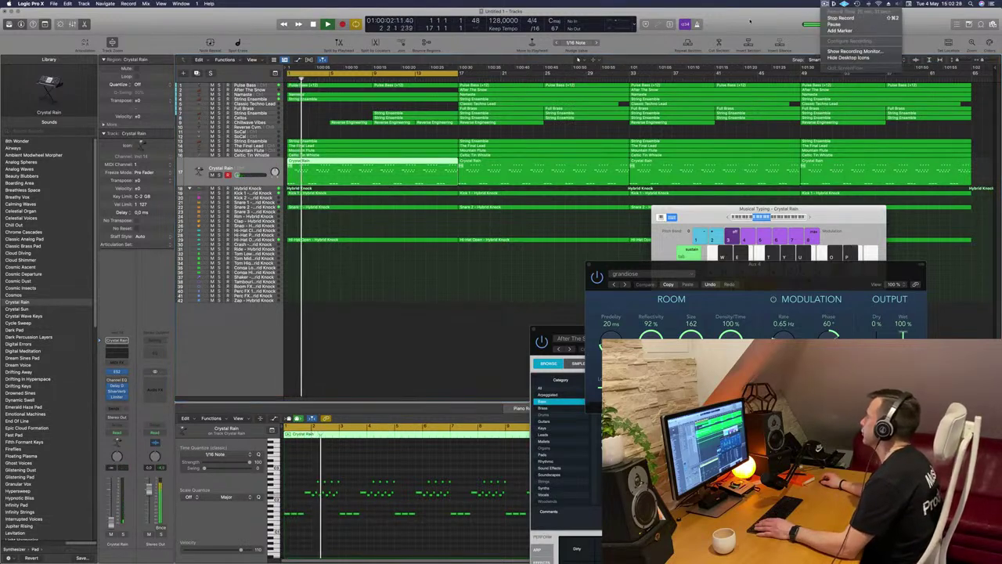
pyautogui.click(418, 294)
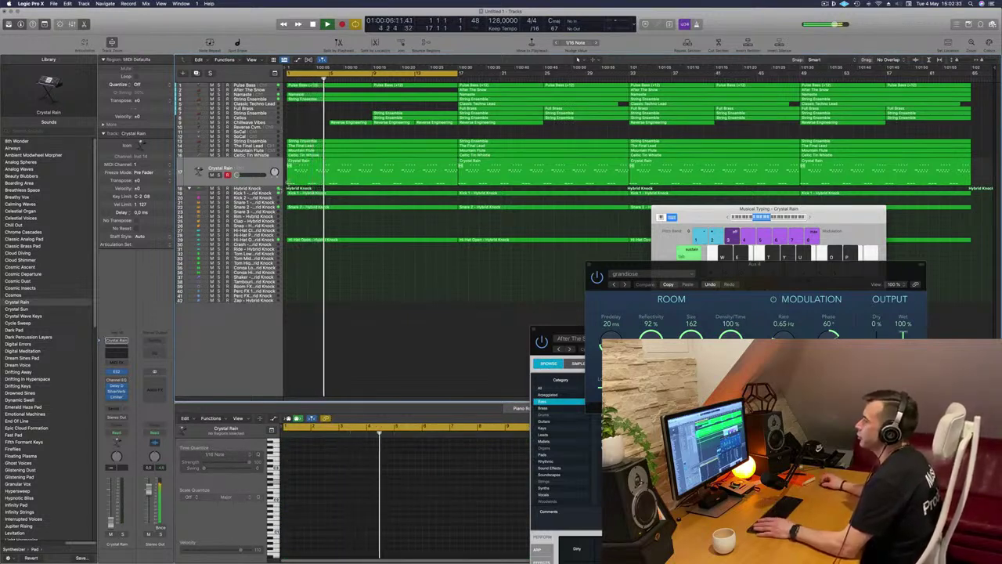
# Close the reverb plug-in window and move the Musical Typing window away from the regions
pyautogui.moveTo(702, 274); pyautogui.dragTo(520, 287)
pyautogui.click(406, 277)
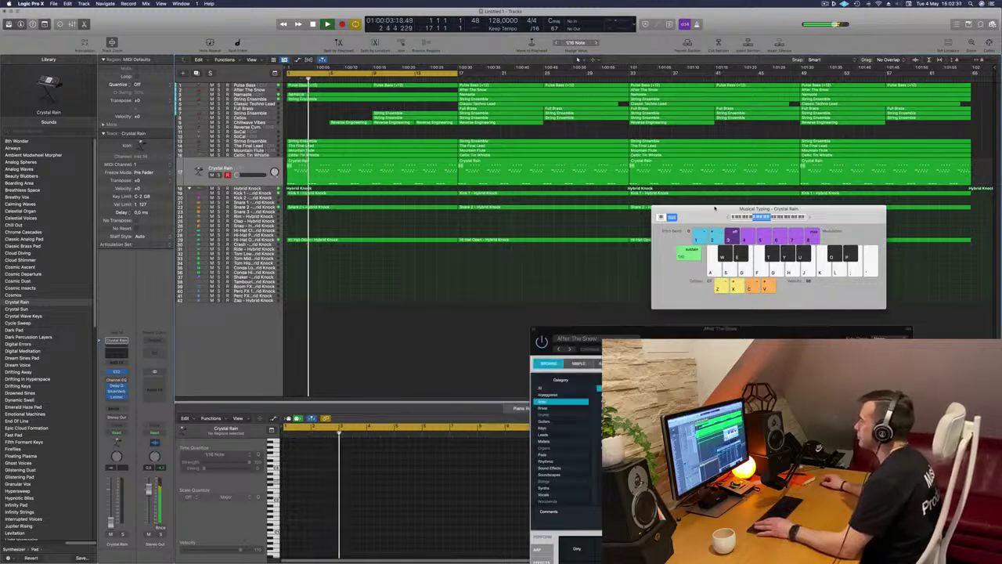
pyautogui.moveTo(717, 208); pyautogui.dragTo(789, 227)
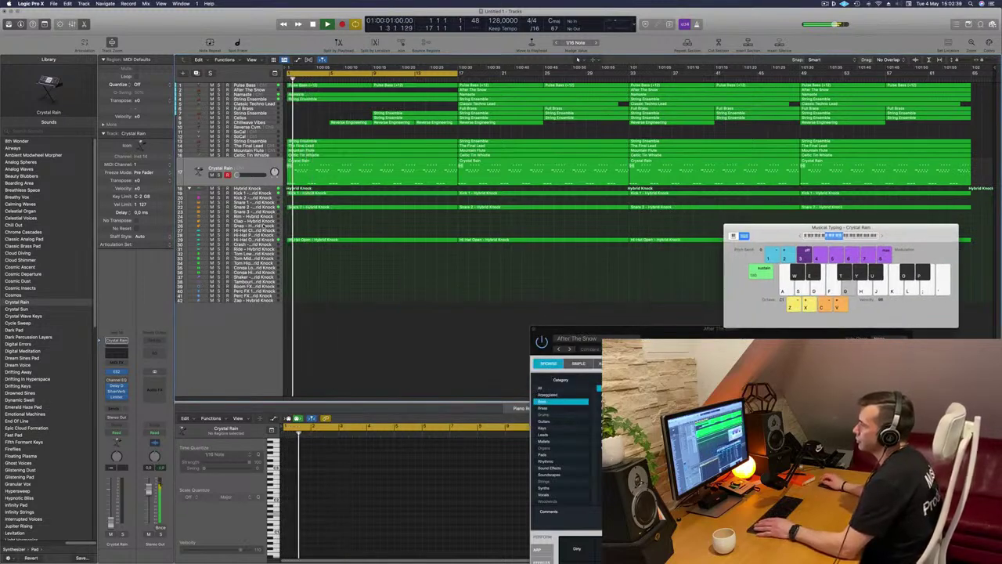
# Copy the first Hi-Hat Open region onto the Crash track and delete all but its opening two notes
pyautogui.click(300, 239)
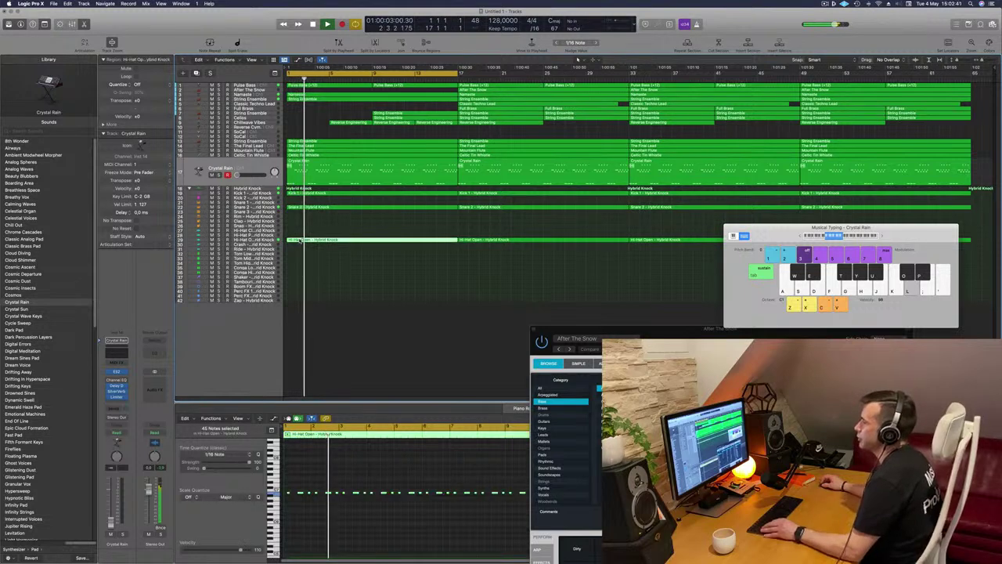
pyautogui.moveTo(300, 240); pyautogui.dragTo(302, 244)
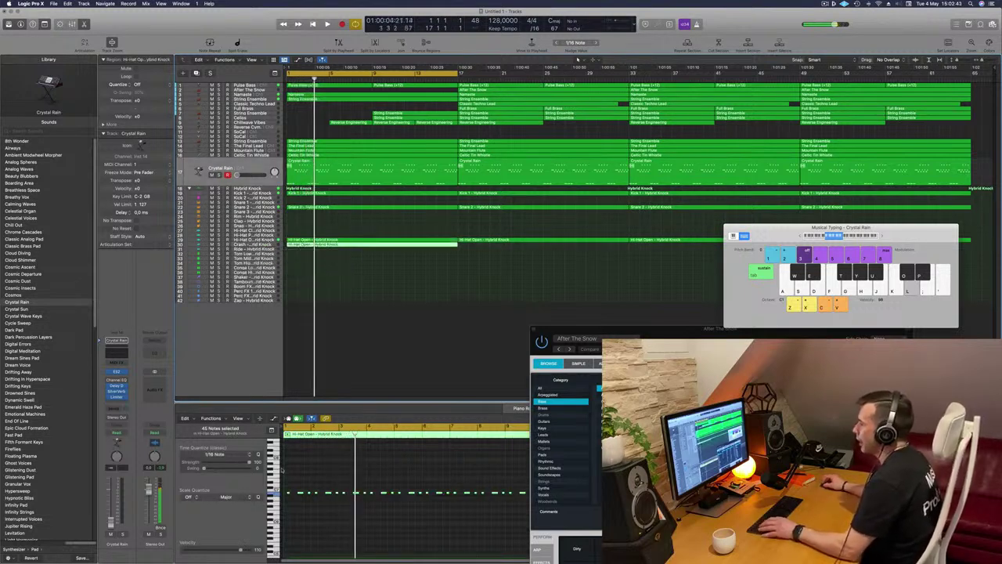
pyautogui.scroll(-5, 299, 487)
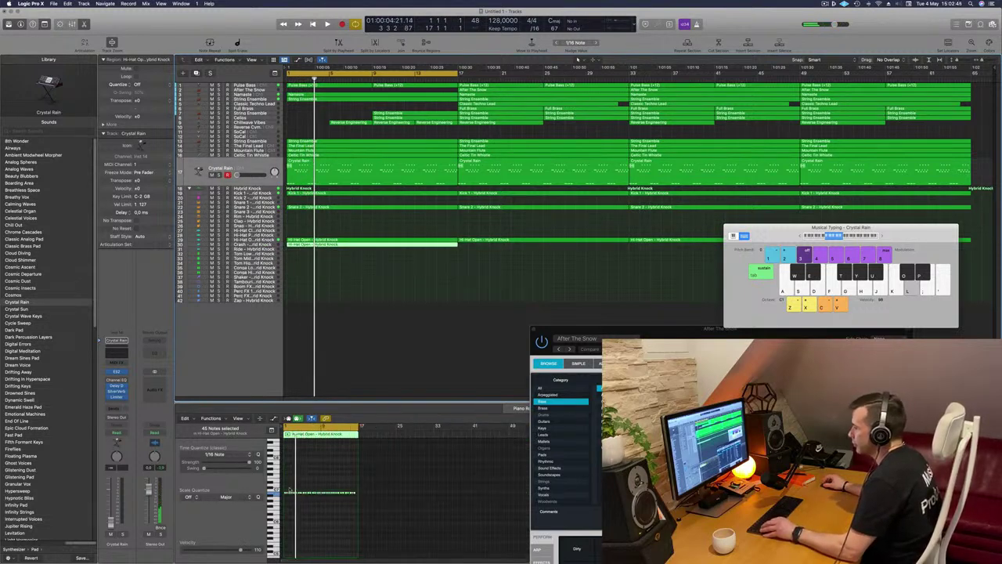
pyautogui.moveTo(364, 498); pyautogui.dragTo(372, 500)
pyautogui.scroll(4, 330, 494)
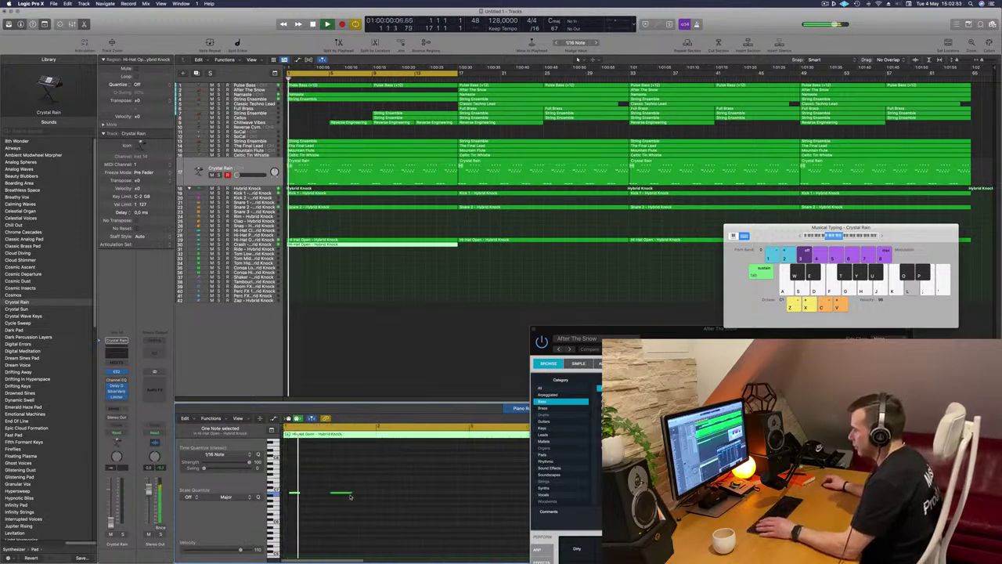
# Adjust the two remaining Crash notes so they sit in the first half of bar 1
pyautogui.moveTo(338, 493)
pyautogui.mouseDown()
pyautogui.moveTo(322, 493)
pyautogui.moveTo(347, 507)
pyautogui.mouseUp()
pyautogui.press('space')
pyautogui.press('space')
pyautogui.click(298, 484)
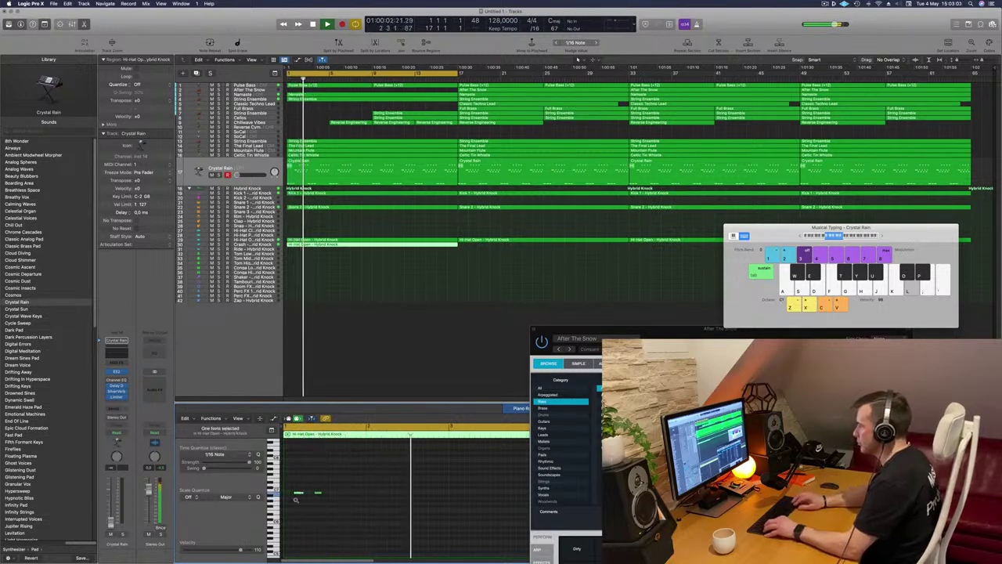
pyautogui.moveTo(289, 475); pyautogui.dragTo(340, 498)
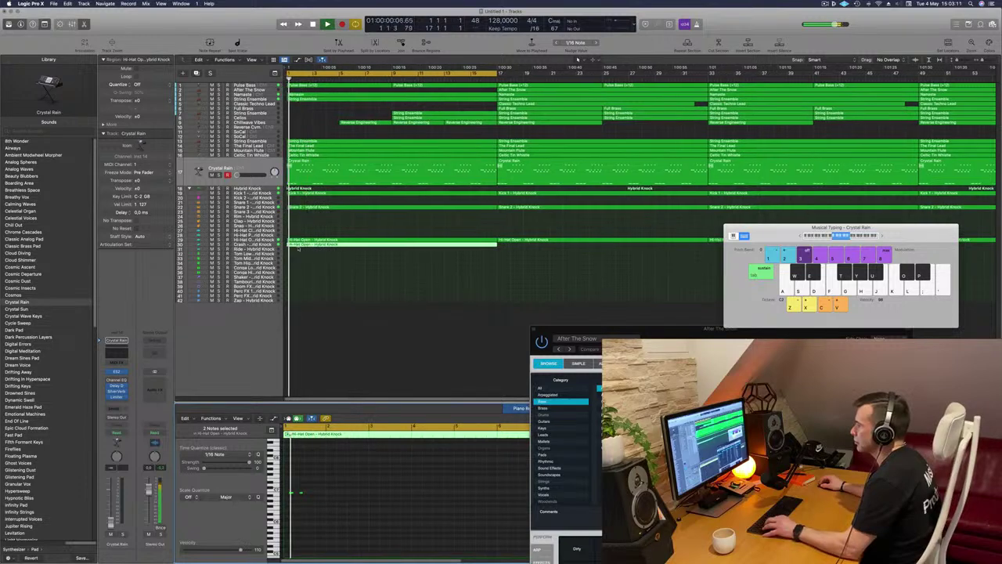
# Trim the Crash region to one bar and copy its two notes into the second half of that bar
pyautogui.keyDown('super'); pyautogui.doubleClick(299, 244); pyautogui.keyUp('super')
pyautogui.press('Delete')
pyautogui.press('space')
pyautogui.scroll(5, 314, 486)
pyautogui.moveTo(342, 481)
pyautogui.mouseDown()
pyautogui.moveTo(301, 498)
pyautogui.moveTo(340, 498)
pyautogui.mouseUp()
pyautogui.press('space')
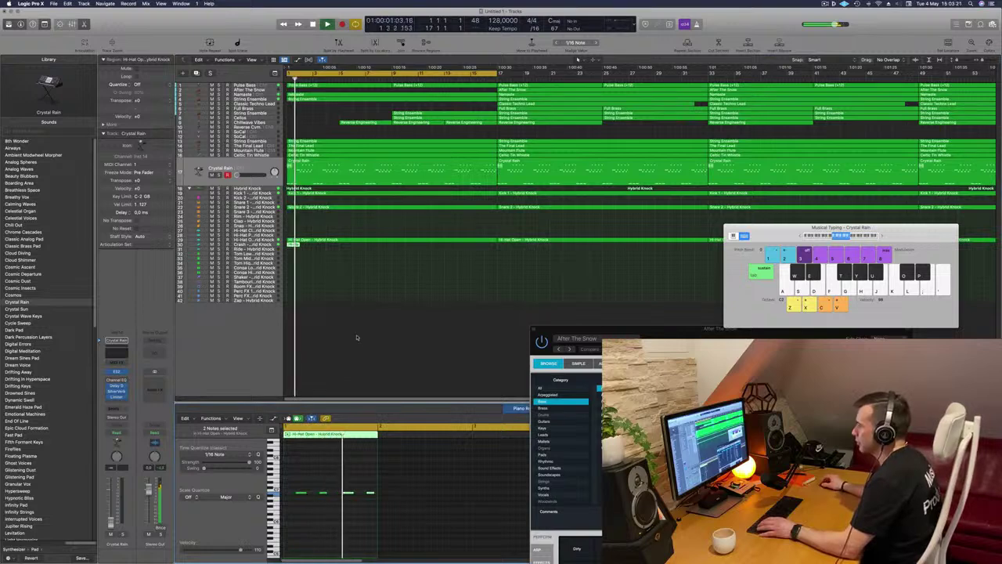
# Extend the Crash region to two bars by repeating its four-note pattern in bar 2
pyautogui.press('super+r')
pyautogui.press('super+r')
pyautogui.press('super+r')
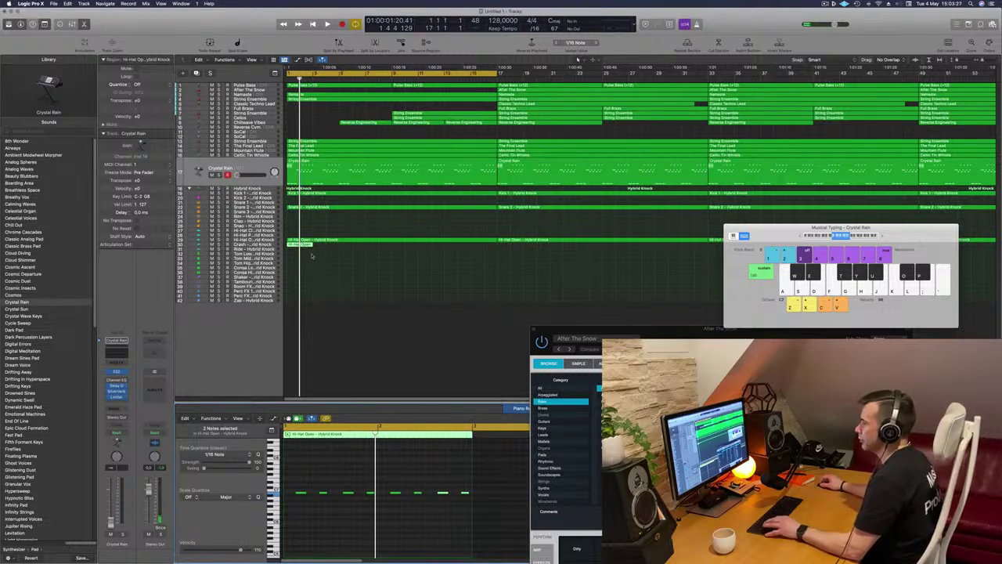
# Repeat the two-bar Crash region along its track to the end of the arrangement, moving the Musical Typing window out of the way
pyautogui.click(309, 256)
pyautogui.click(304, 245)
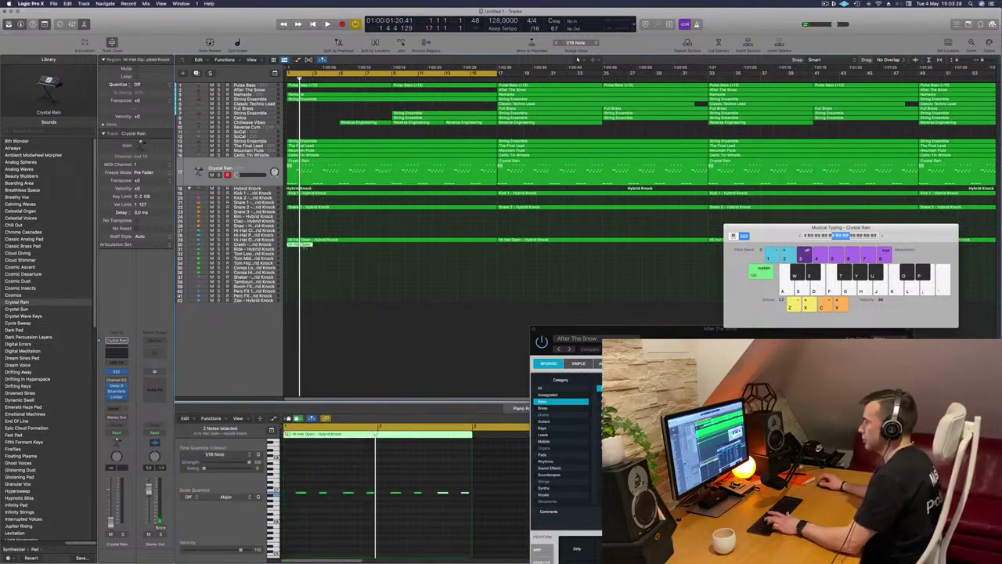
pyautogui.press('super+r')
pyautogui.press('super+r')
pyautogui.press('super+r')
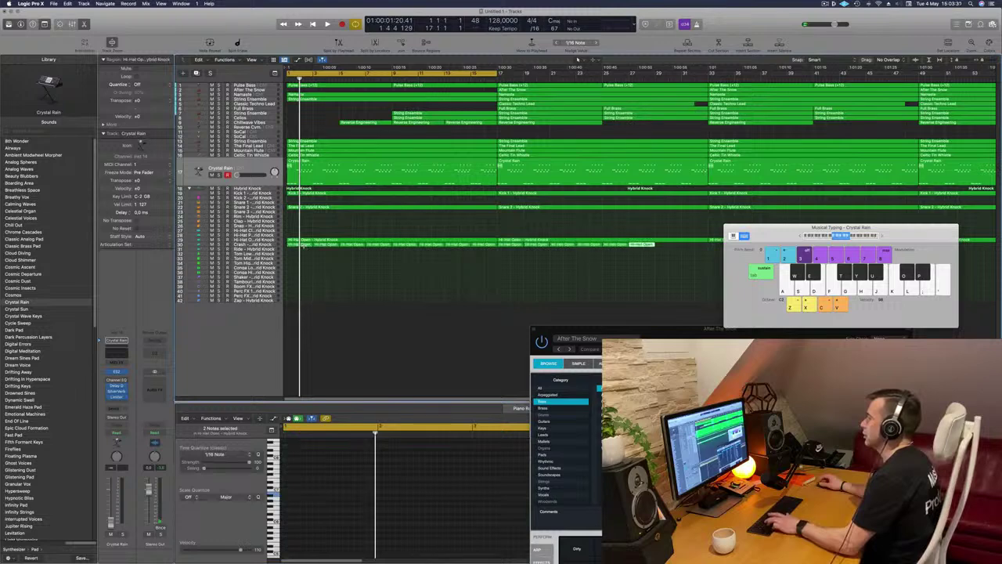
pyautogui.press('space')
pyautogui.press('super+Left')
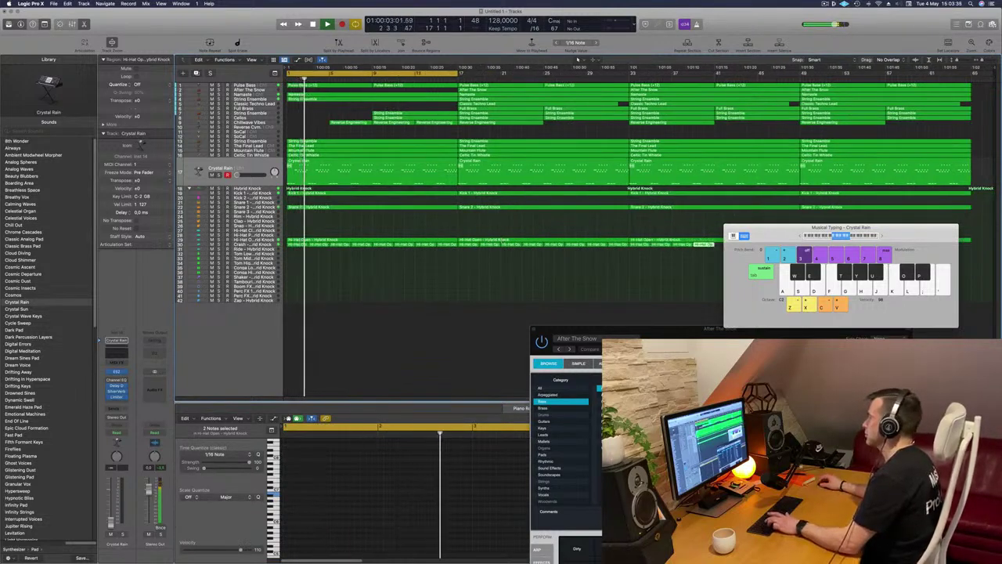
pyautogui.moveTo(928, 237); pyautogui.dragTo(691, 388)
pyautogui.press('super+r')
pyautogui.press('super+r')
pyautogui.press('super+r')
pyautogui.press('super+r')
pyautogui.press('super+r')
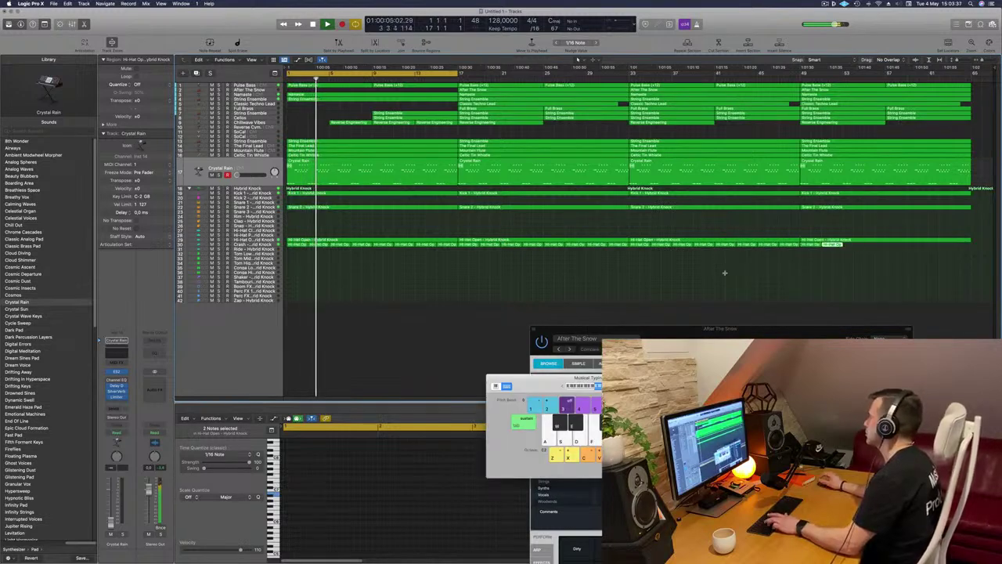
# Copy the first Crash region onto the Conga Low track at bar 1
pyautogui.click(297, 255)
pyautogui.press('Return')
pyautogui.moveTo(302, 245); pyautogui.dragTo(300, 268)
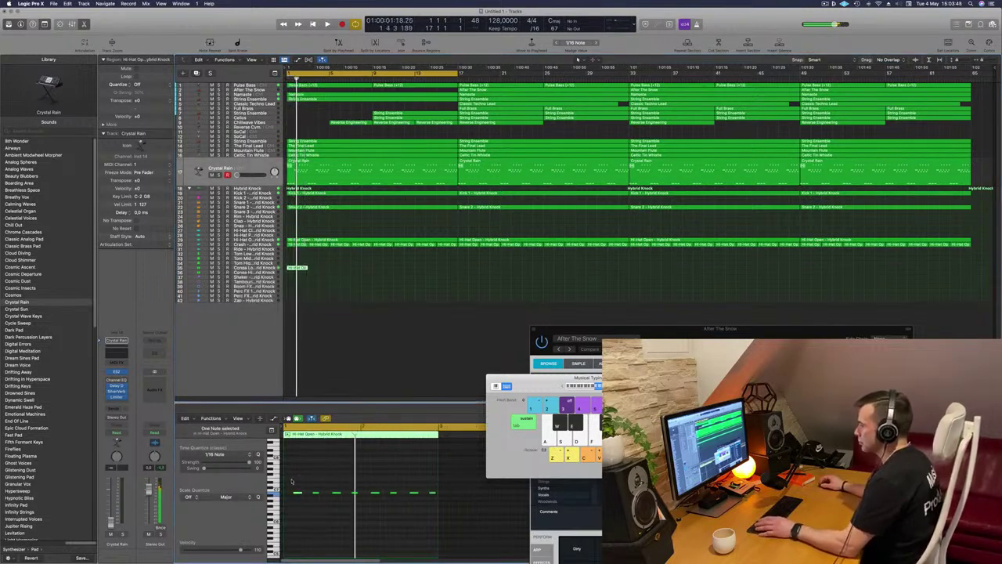
# Transpose all notes of the Conga Low region down an octave and audition them with playback
pyautogui.moveTo(293, 484); pyautogui.dragTo(449, 528)
pyautogui.scroll(2, 448, 529)
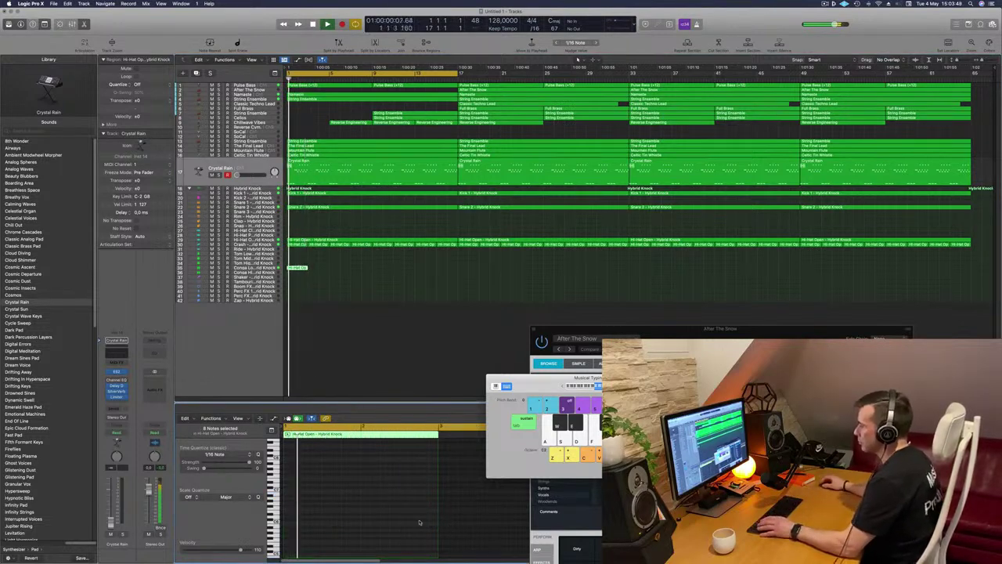
pyautogui.scroll(-2, 407, 522)
pyautogui.hotkey('alt', 'shift', 'Down')
pyautogui.press('space')
pyautogui.press('space')
pyautogui.scroll(-2, 351, 495)
pyautogui.press('space')
pyautogui.press('space')
# Thin the Conga Low region to two notes in bar 1, deleting every note in bar 2
pyautogui.click(316, 509)
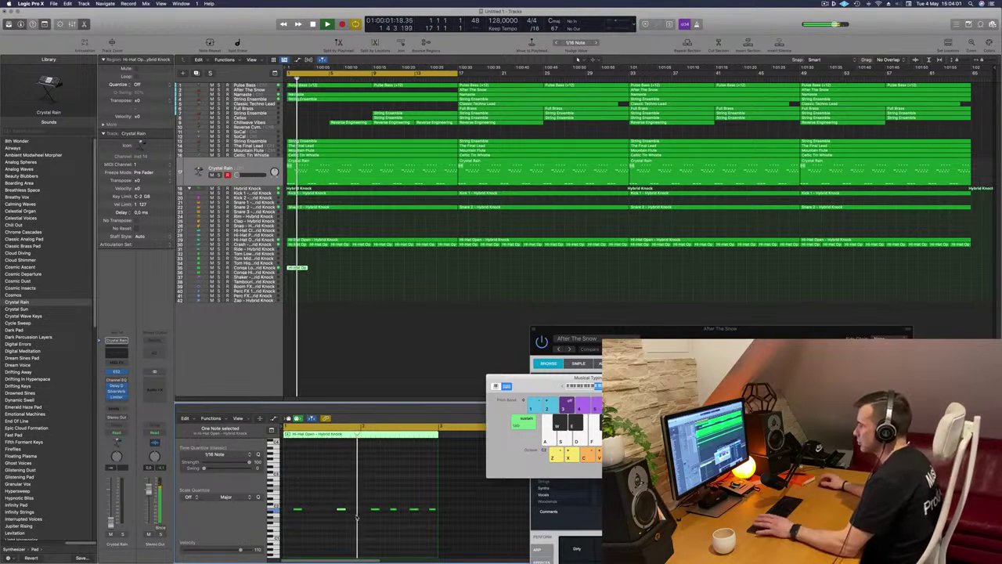
pyautogui.moveTo(372, 495); pyautogui.dragTo(437, 529)
pyautogui.press('Delete')
pyautogui.press('space')
pyautogui.moveTo(385, 491); pyautogui.dragTo(264, 538)
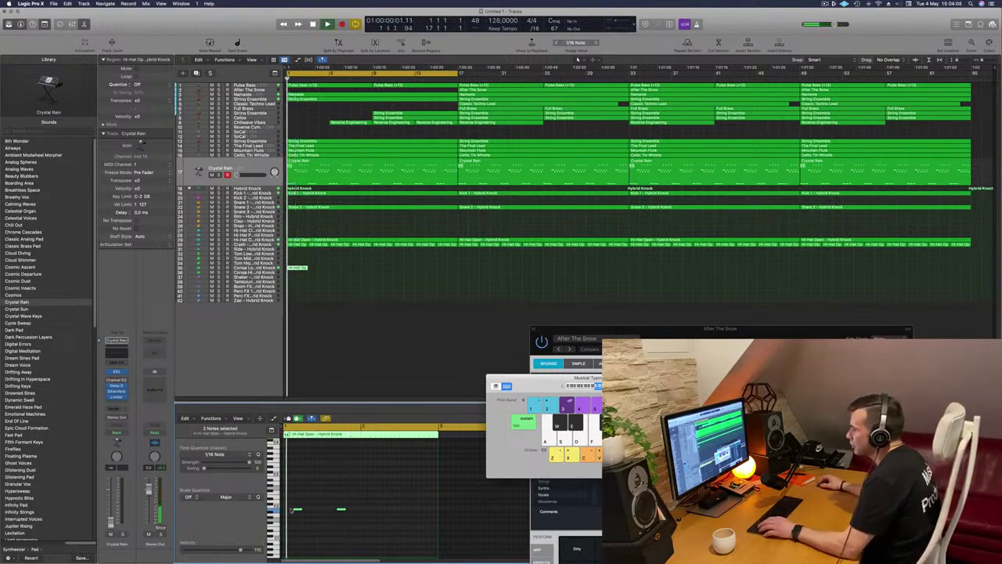
pyautogui.moveTo(297, 510); pyautogui.dragTo(368, 510)
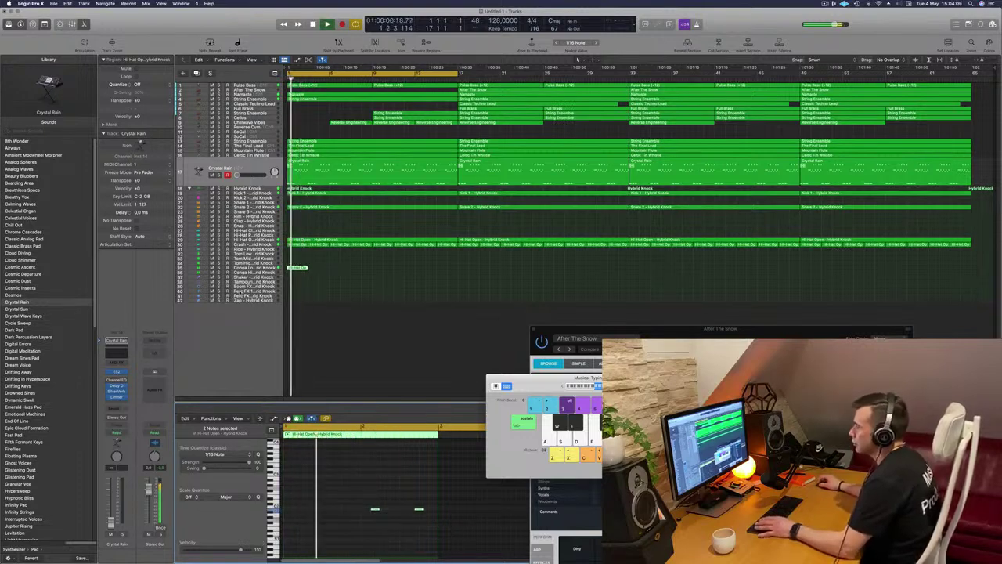
pyautogui.click(266, 269)
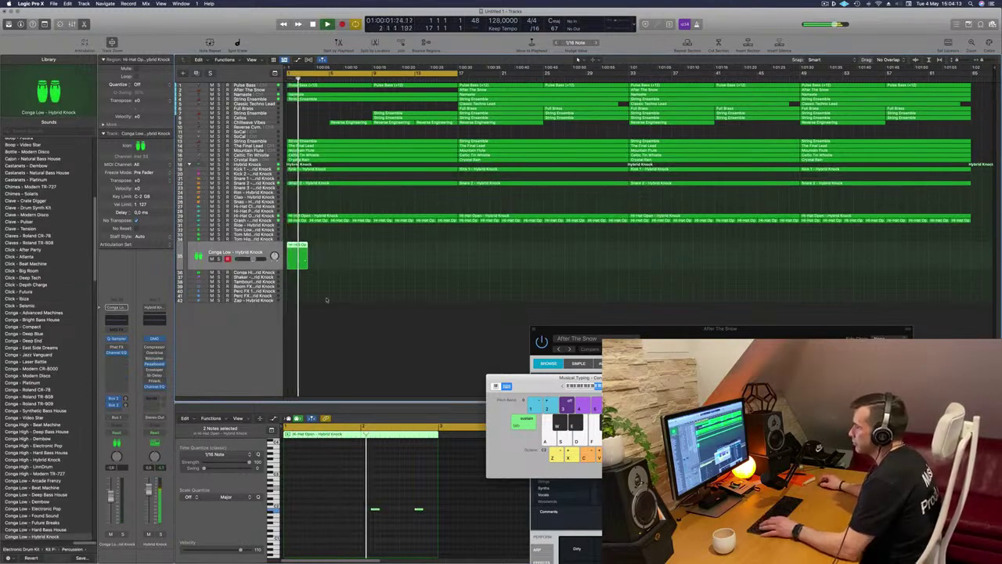
pyautogui.press('super+z')
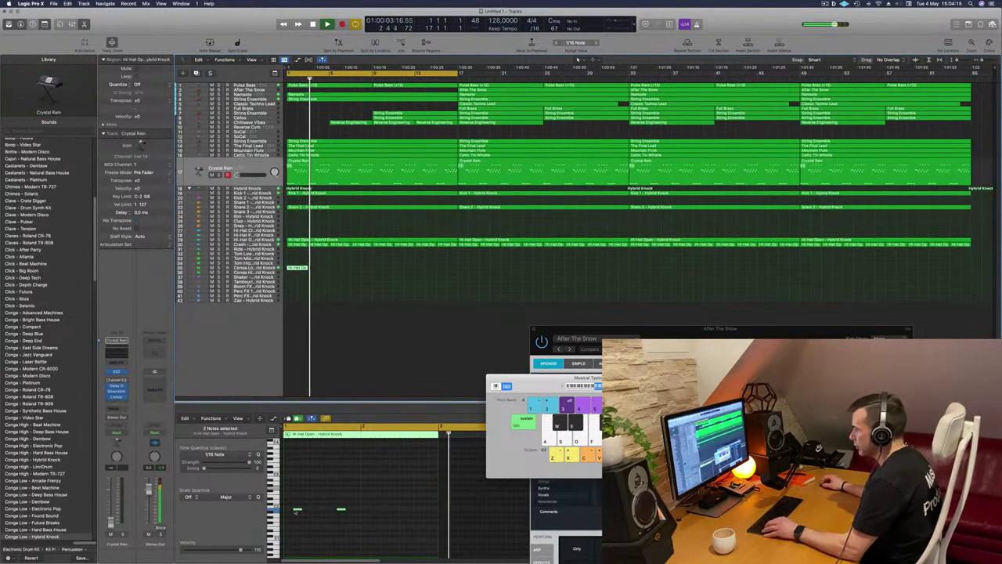
# Copy the two Conga Low notes from bar 1 into the same positions in bar 2
pyautogui.moveTo(297, 510); pyautogui.dragTo(376, 511)
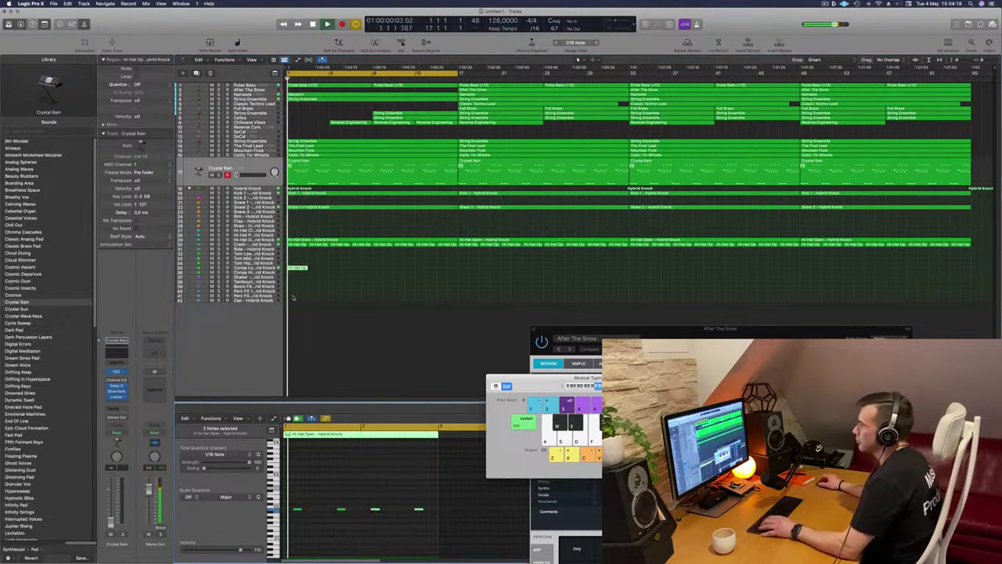
# Move the Conga Low region up to the Tom Low track at bar 1 and select that track
pyautogui.click(247, 269)
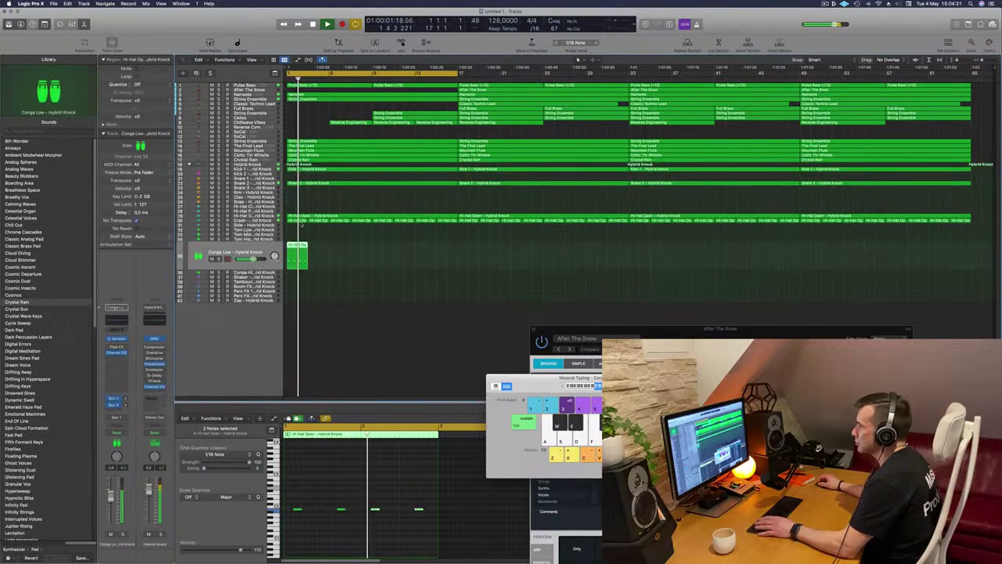
pyautogui.moveTo(298, 233); pyautogui.dragTo(298, 233)
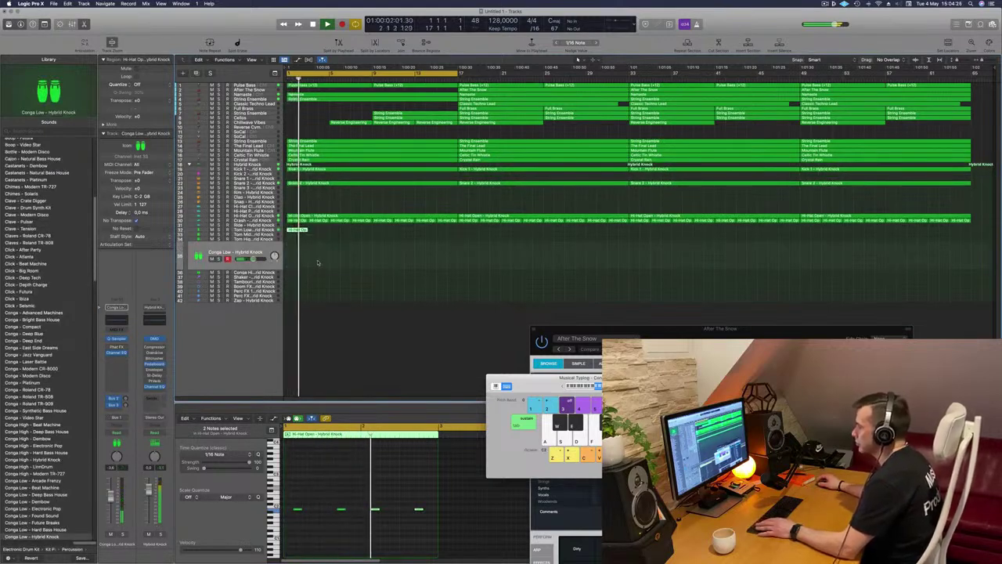
pyautogui.click(267, 231)
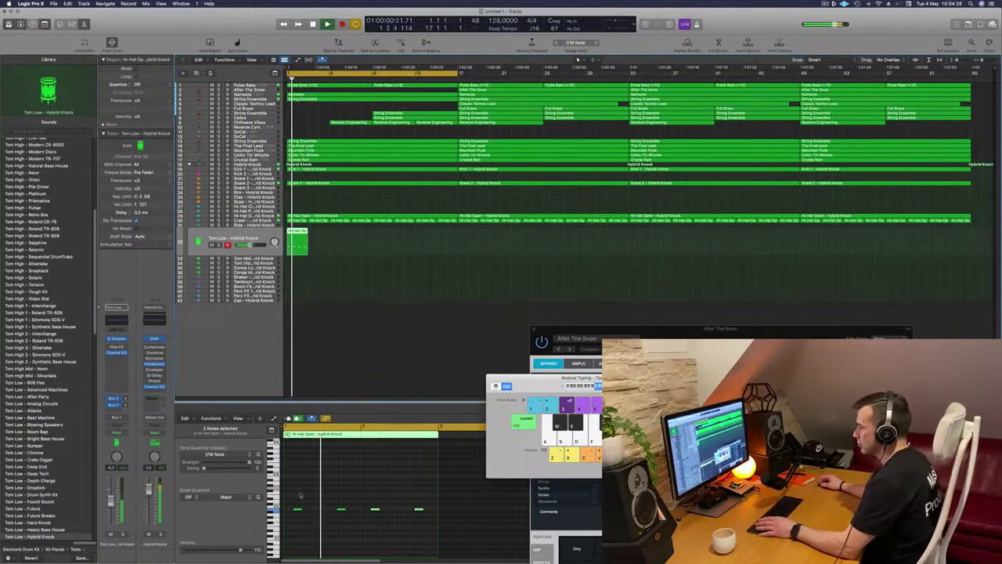
# Transpose all four notes of the Tom Low region down an octave and audition them with playback
pyautogui.moveTo(297, 495); pyautogui.dragTo(433, 539)
pyautogui.hotkey('alt', 'shift', 'Down')
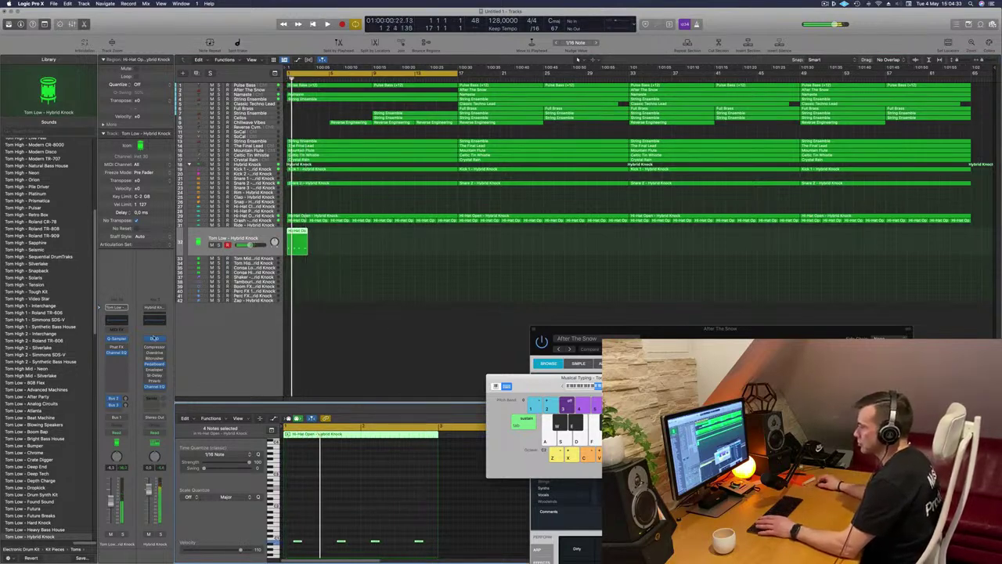
pyautogui.press('space')
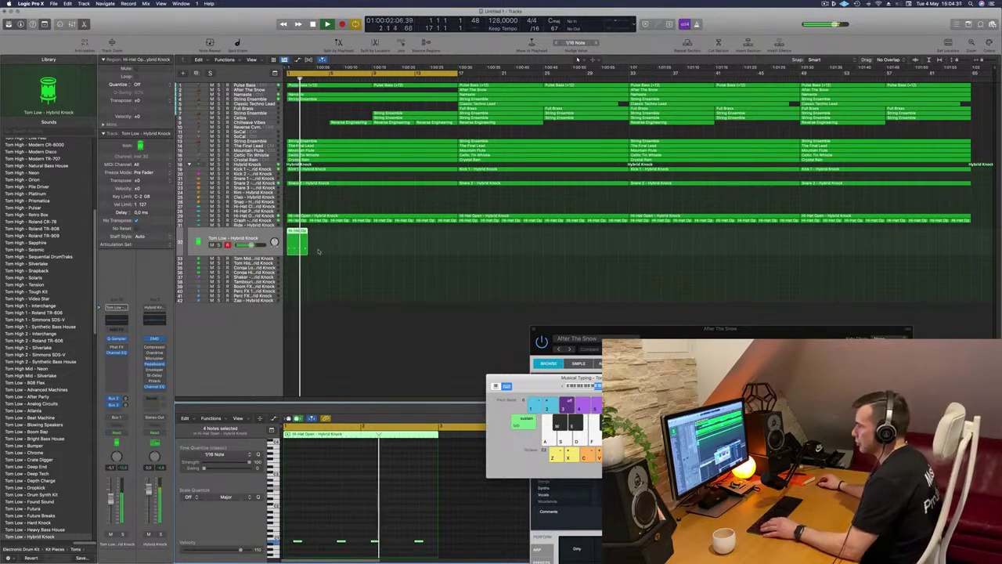
pyautogui.press('super+r')
pyautogui.press('super+r')
pyautogui.press('super+r')
pyautogui.press('super+r')
pyautogui.press('super+z')
pyautogui.press('super+z')
pyautogui.press('super+z')
pyautogui.press('super+z')
pyautogui.press('space')
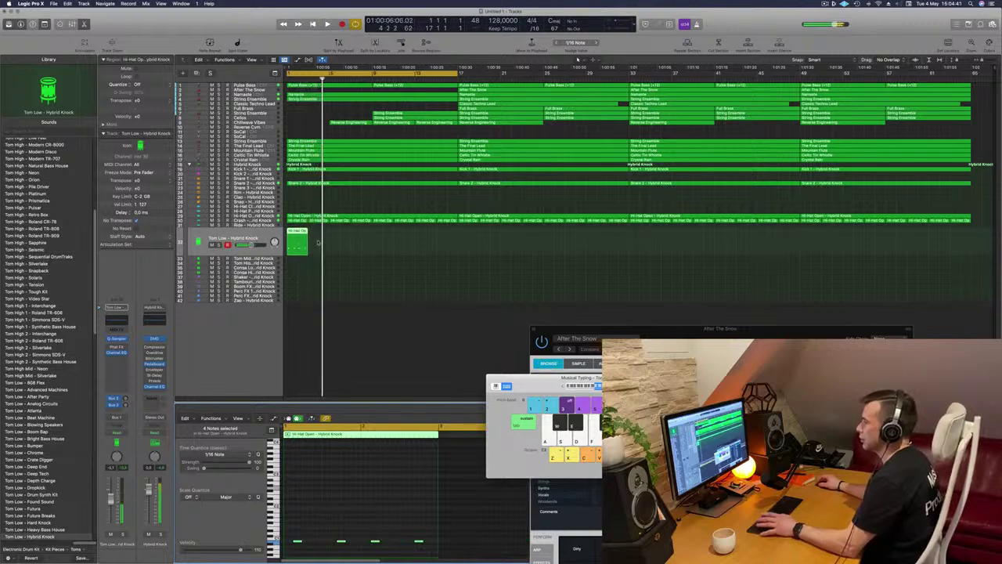
# Repeat the two-bar Tom Low region seven times so it fills bars 1 to 16
pyautogui.press('super+r')
pyautogui.press('super+r')
pyautogui.press('super+r')
pyautogui.press('super+r')
pyautogui.press('super+r')
pyautogui.press('super+r')
pyautogui.press('super+r')
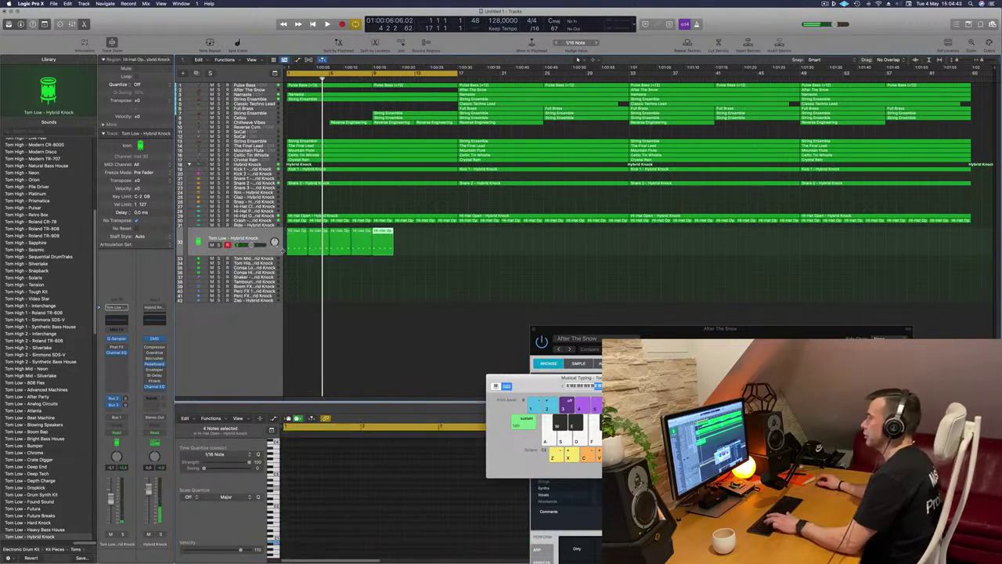
# Select all eight Tom Low regions, repeat them as a block through to bar 65, and play from the start
pyautogui.click(218, 247)
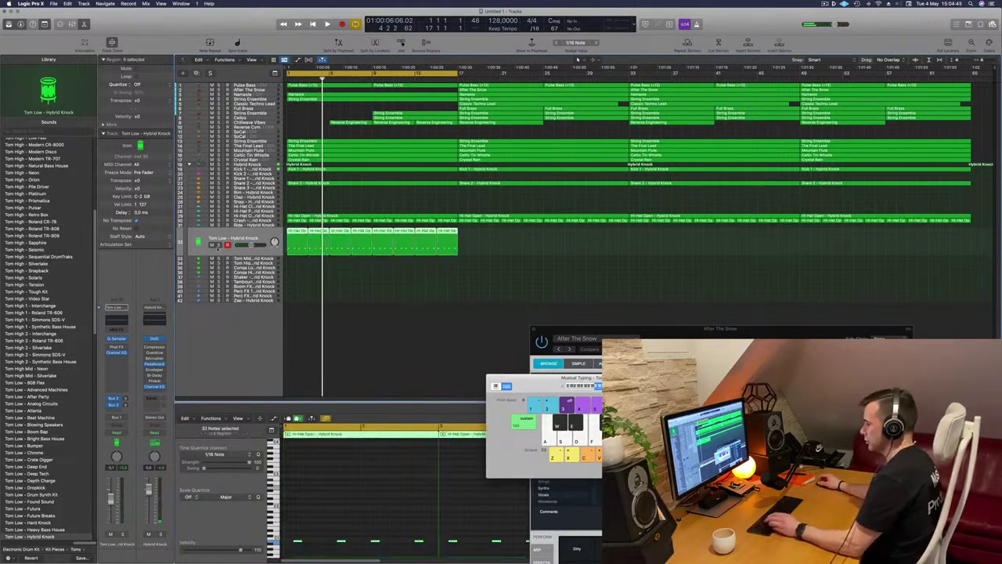
pyautogui.press('super+r')
pyautogui.press('super+r')
pyautogui.press('super+r')
pyautogui.press('super+r')
pyautogui.press('super+r')
pyautogui.press('super+r')
pyautogui.press('super+r')
pyautogui.press('super+r')
pyautogui.press('super+r')
pyautogui.press('super+r')
pyautogui.press('super+r')
pyautogui.press('super+r')
pyautogui.press('super+r')
pyautogui.press('super+r')
pyautogui.press('super+r')
pyautogui.press('super+r')
pyautogui.press('super+r')
pyautogui.press('super+r')
pyautogui.press('super+r')
pyautogui.press('super+r')
pyautogui.press('Return')
pyautogui.press('space')
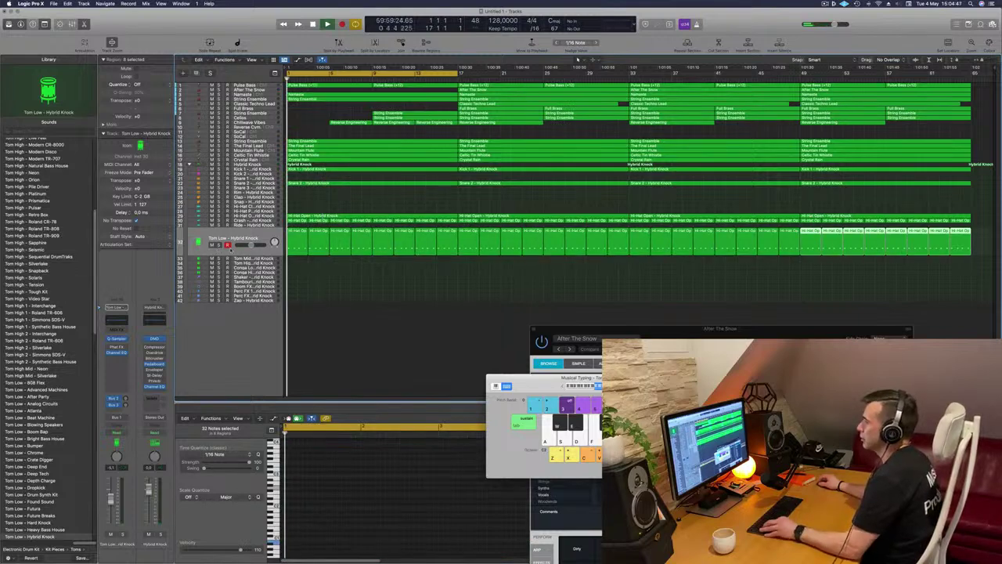
pyautogui.click(221, 250)
pyautogui.scroll(1, 336, 291)
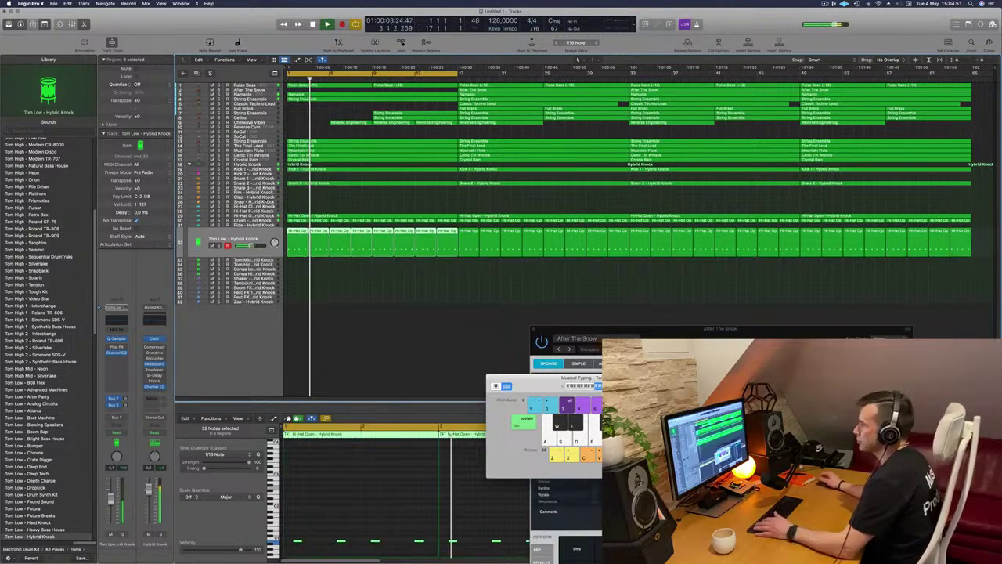
# Copy the first two-bar Hi-Hat Open region onto the Hi-Hat Closed track at bar 1 and audition its pattern
pyautogui.click(296, 216)
pyautogui.moveTo(296, 217); pyautogui.dragTo(295, 208)
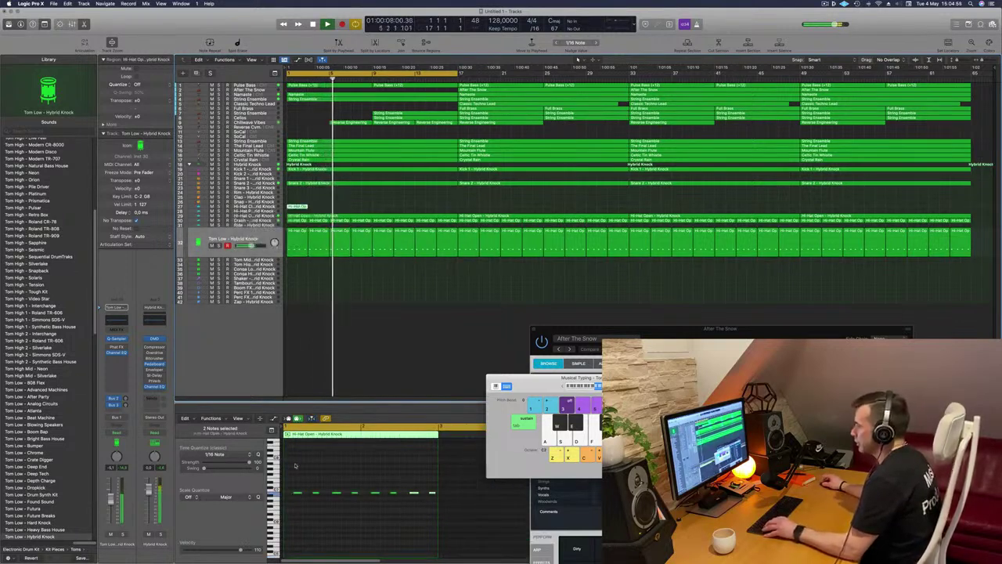
pyautogui.moveTo(500, 534); pyautogui.dragTo(291, 493)
pyautogui.press('Return')
pyautogui.hscroll(3, 328, 523)
pyautogui.hscroll(-1, 328, 514)
pyautogui.press('space')
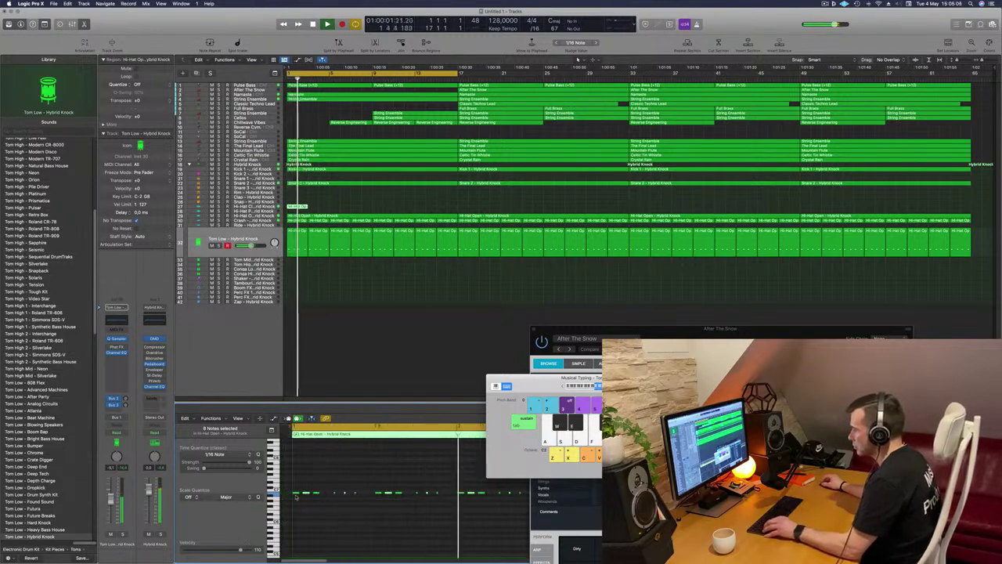
pyautogui.moveTo(298, 495); pyautogui.dragTo(321, 507)
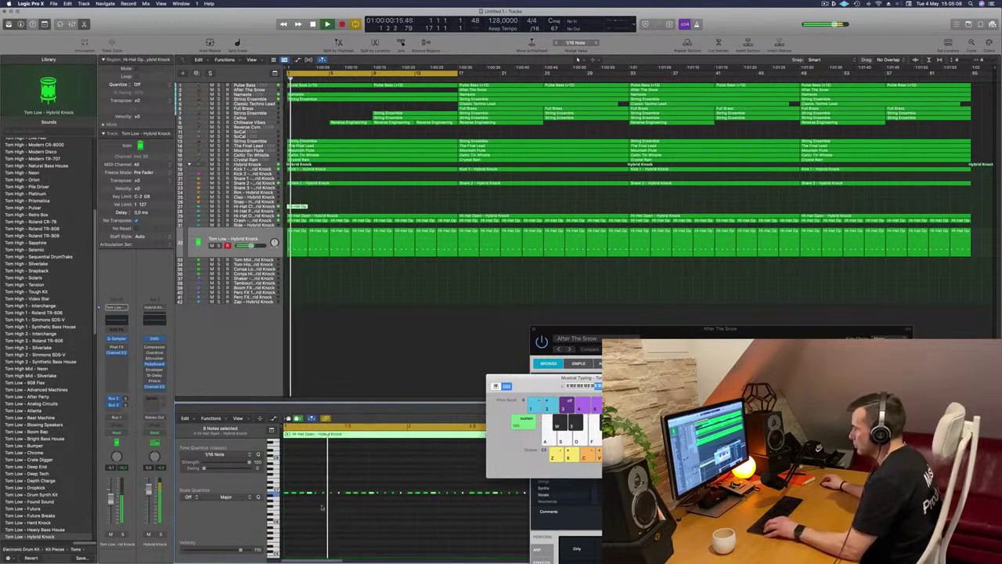
pyautogui.scroll(-5, 336, 462)
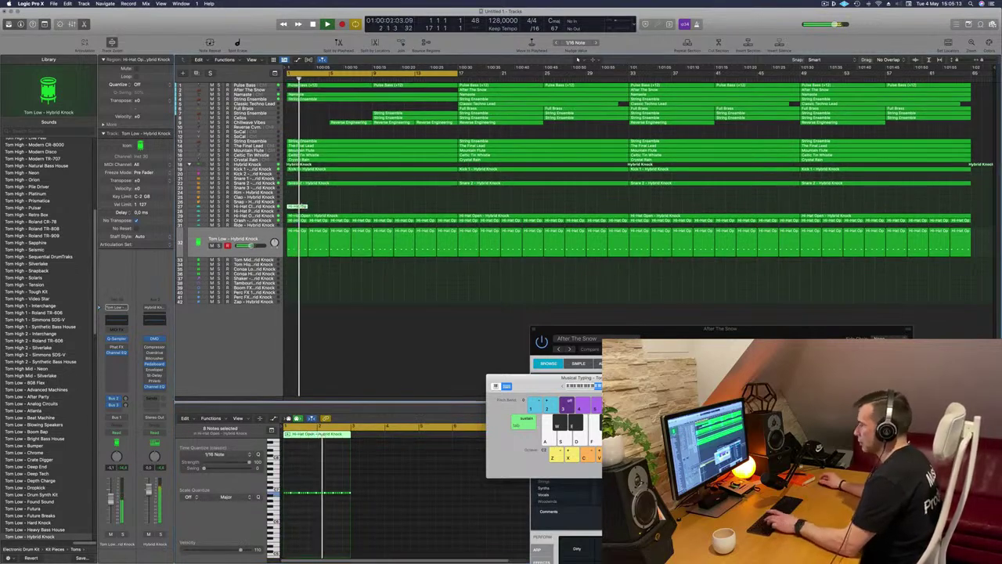
# Repeat the two-bar Hi-Hat Closed region seven times so it fills bars 1 to 16
pyautogui.press('super+r')
pyautogui.press('super+r')
pyautogui.press('super+r')
pyautogui.press('super+r')
pyautogui.press('super+r')
pyautogui.press('super+r')
pyautogui.press('super+r')
# Select the eight Hi-Hat Closed regions and repeat the block three times through to bar 65
pyautogui.moveTo(477, 197); pyautogui.dragTo(288, 214)
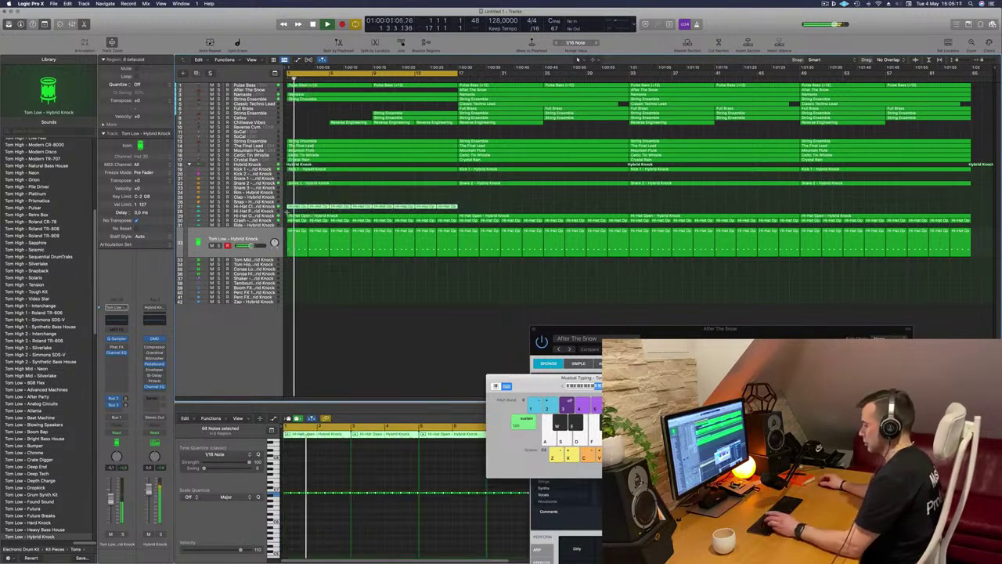
pyautogui.press('super+r')
pyautogui.press('super+r')
pyautogui.press('super+r')
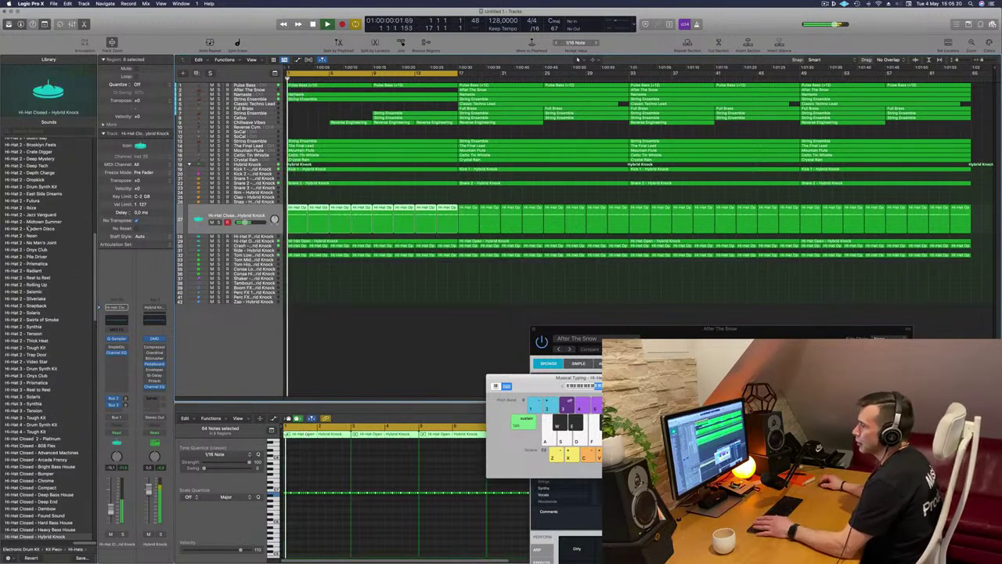
# Audition alternative hi-hat patches on the Hi-Hat Closed track, from Hi-Hat - Blazing Hot to Hi-Hat - Midnight Sillage
pyautogui.scroll(15, 28, 228)
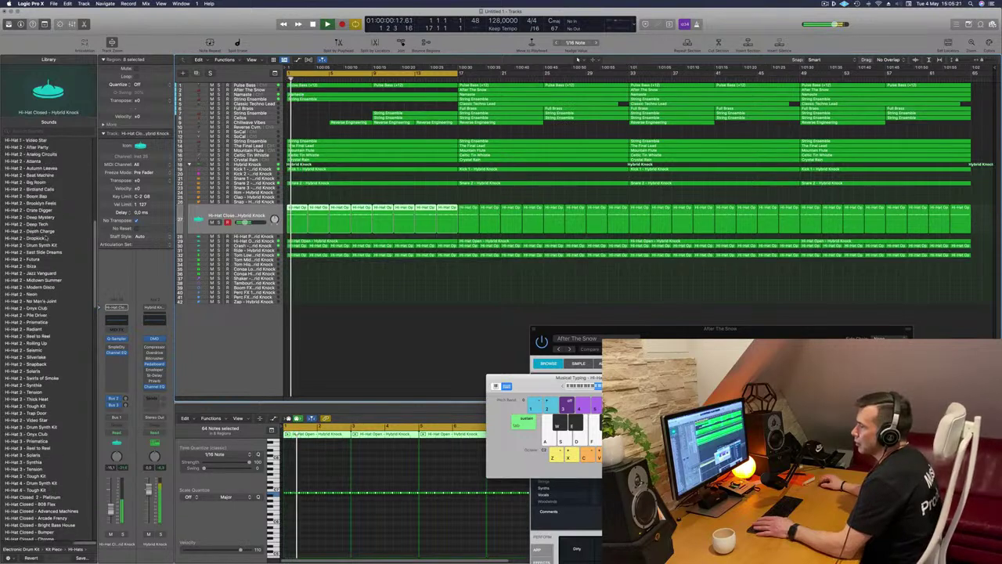
pyautogui.click(32, 141)
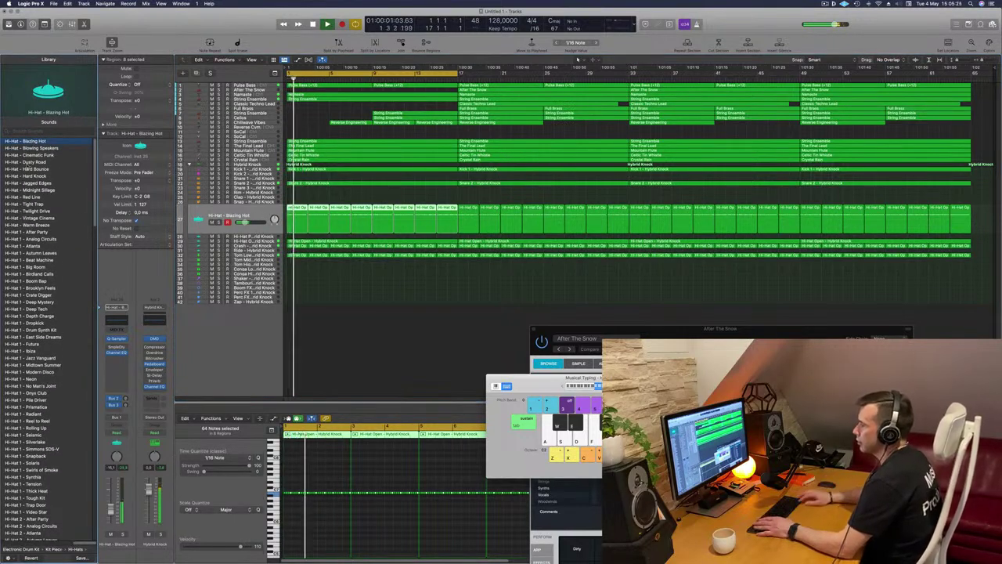
pyautogui.press('Down')
pyautogui.press('Down')
pyautogui.click(251, 212)
pyautogui.press('space')
pyautogui.press('space')
pyautogui.click(10, 184)
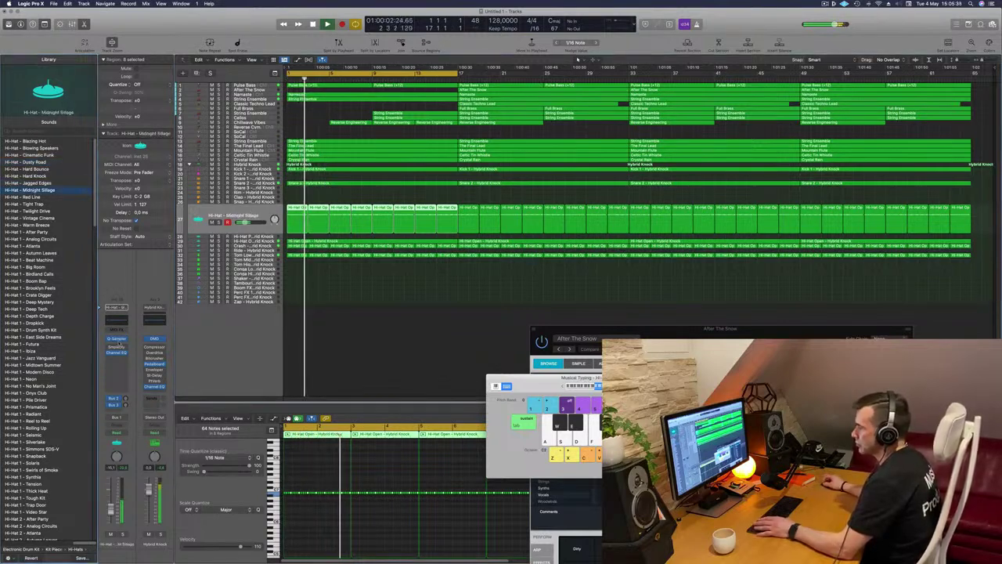
# View the hi-hat track's sample in Quick Sampler, load the Hi-Hat - Vintage Cinema patch, and close the sampler
pyautogui.click(115, 339)
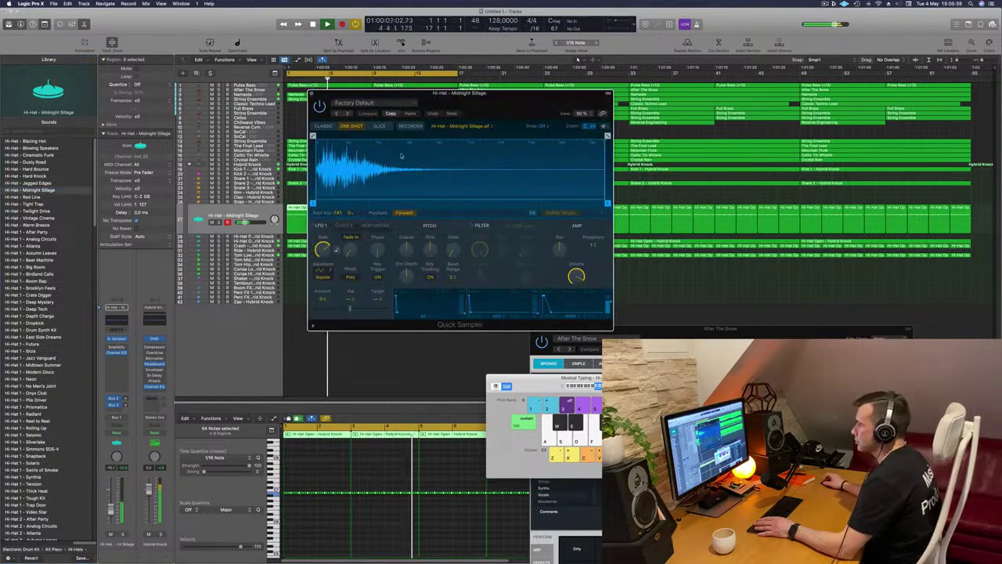
pyautogui.click(31, 218)
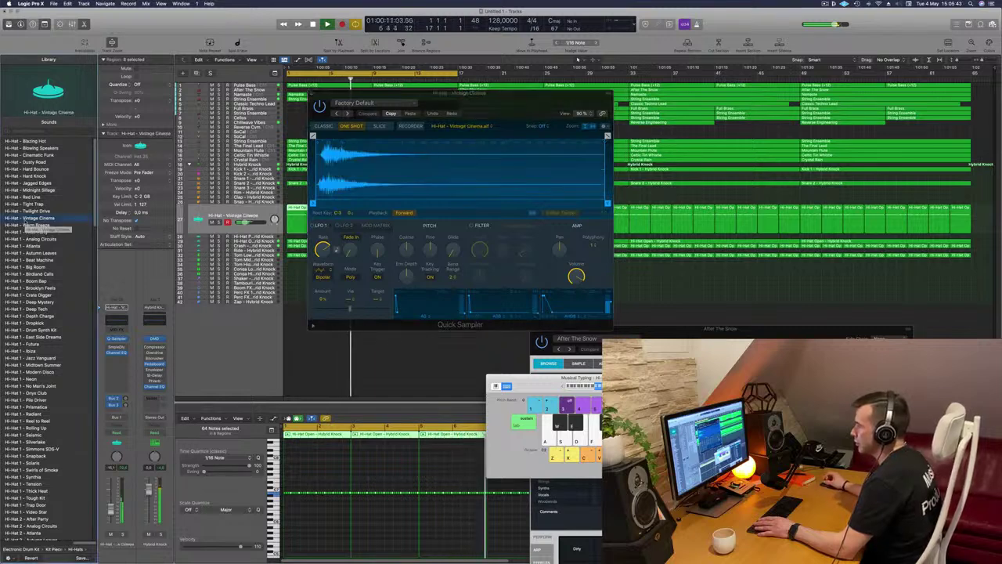
pyautogui.click(312, 94)
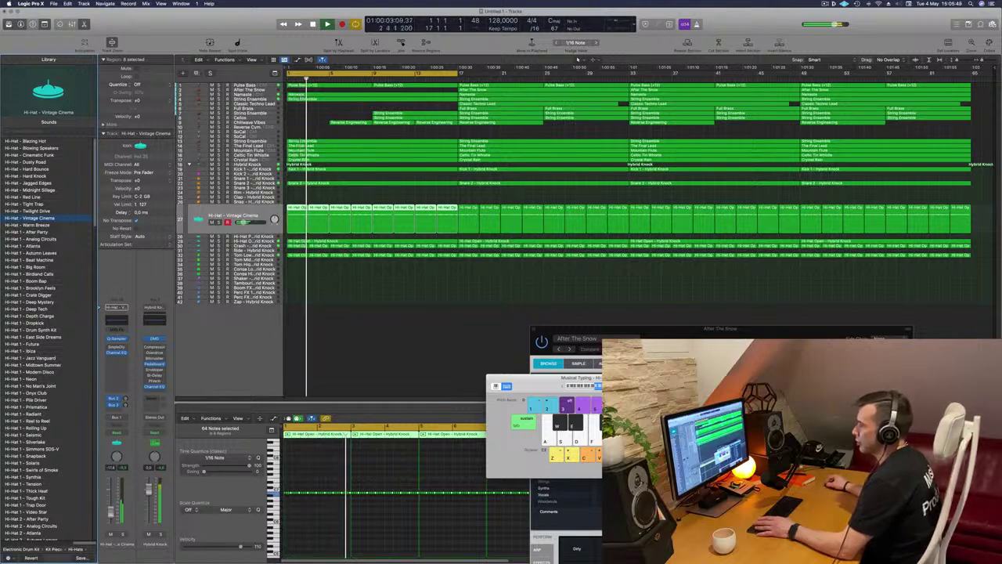
pyautogui.click(342, 336)
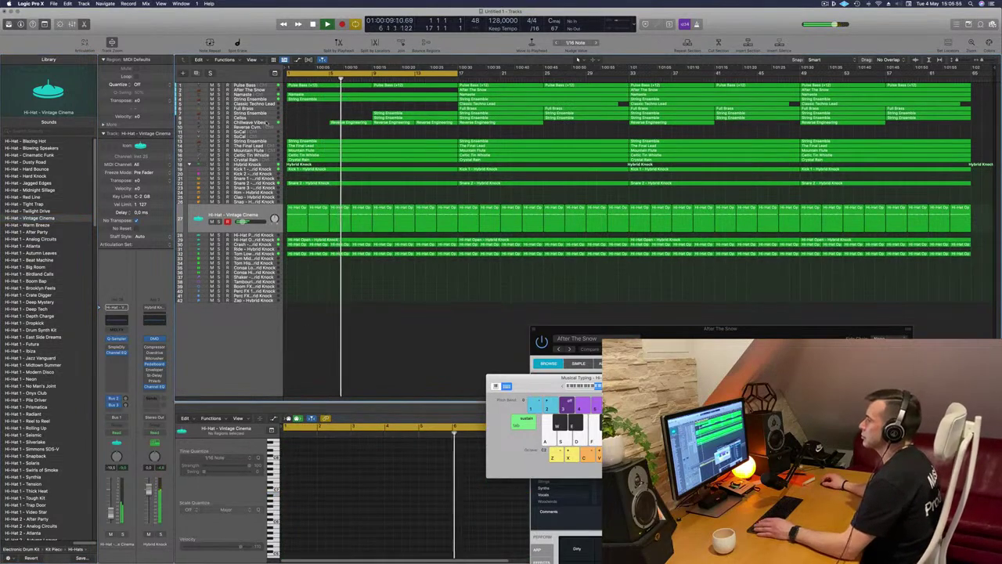
# Cut out about half a bar just before bar 9 on the tracks from the lower String Ensemble to Tom Low, splitting crossing notes
pyautogui.click(258, 122)
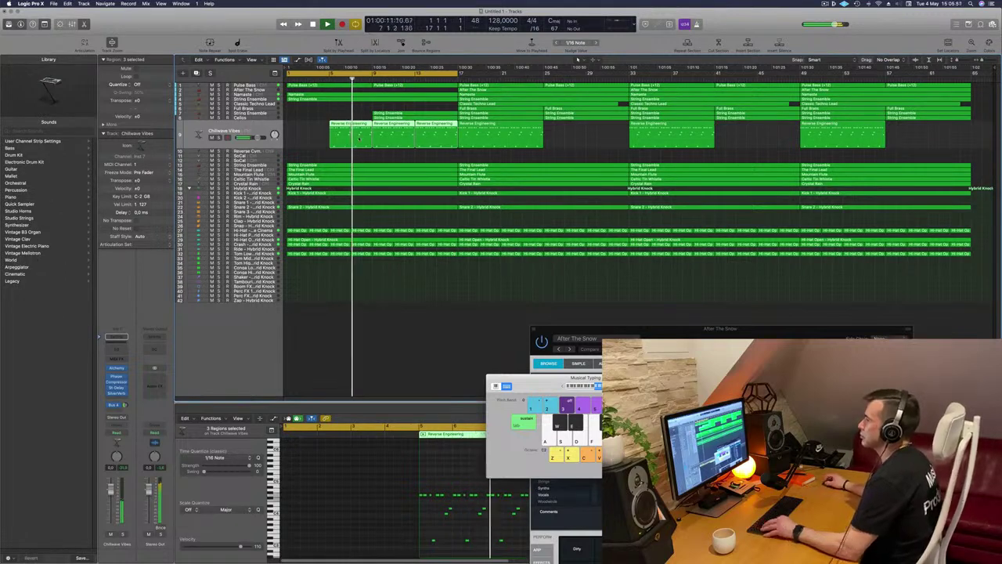
pyautogui.press('super+Right')
pyautogui.moveTo(393, 159); pyautogui.dragTo(399, 289)
pyautogui.press('Delete')
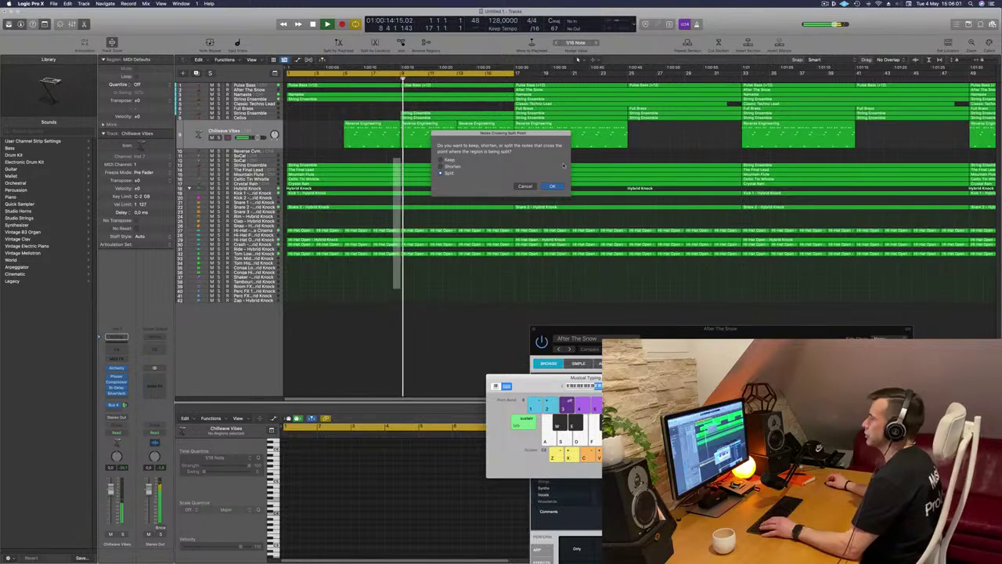
pyautogui.press('Return')
pyautogui.press('Return')
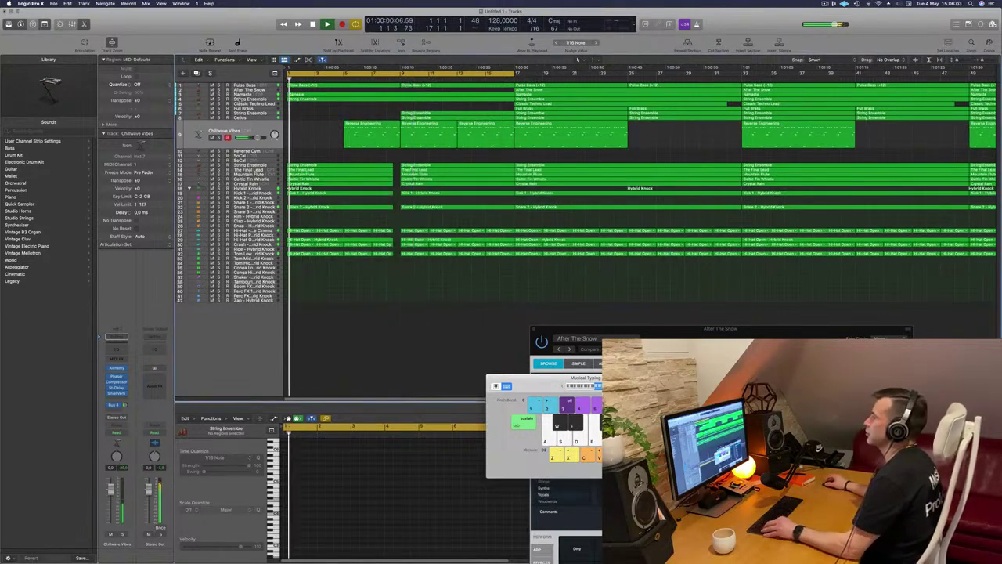
pyautogui.press('super+Left')
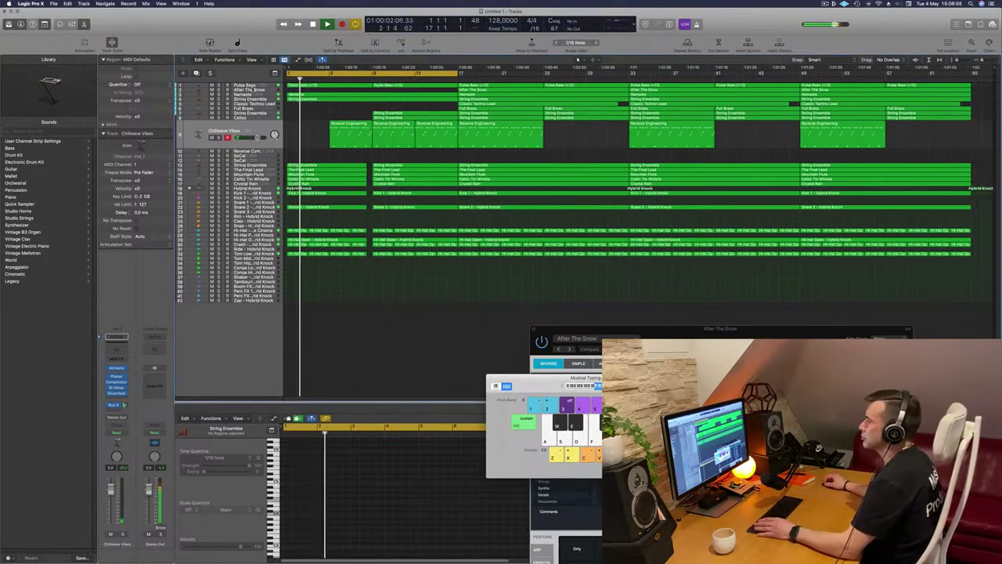
# Solo-check the Namaste track and lower its Channel EQ high cut to 3280 Hz
pyautogui.click(294, 95)
pyautogui.press('Return')
pyautogui.click(123, 534)
pyautogui.click(123, 534)
pyautogui.press('Return')
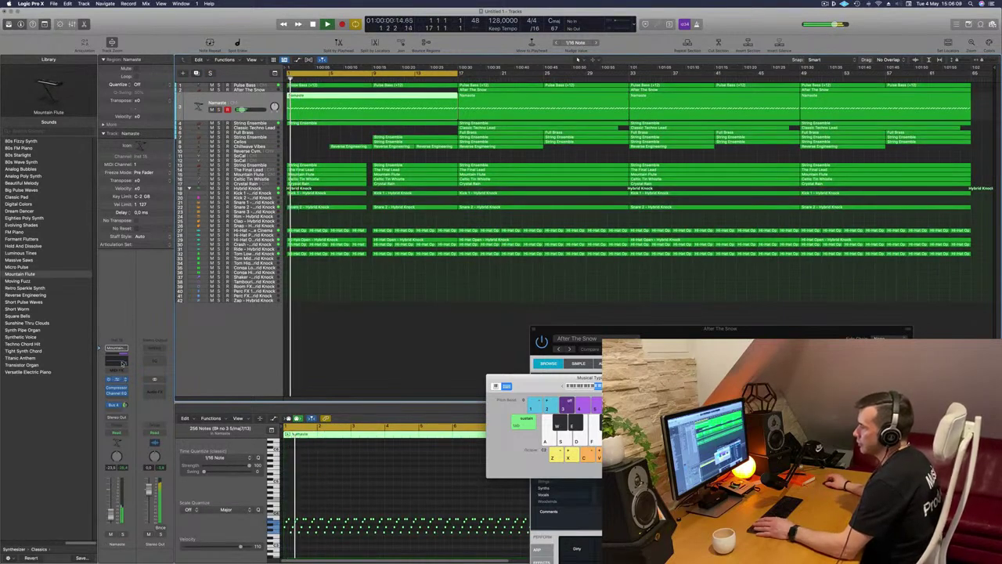
pyautogui.click(118, 393)
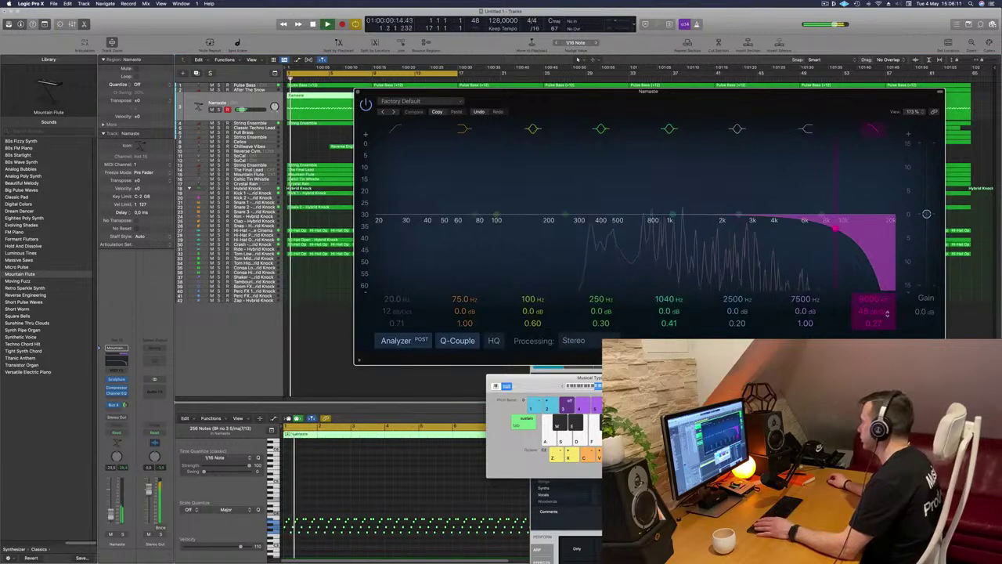
pyautogui.moveTo(878, 299); pyautogui.dragTo(878, 299)
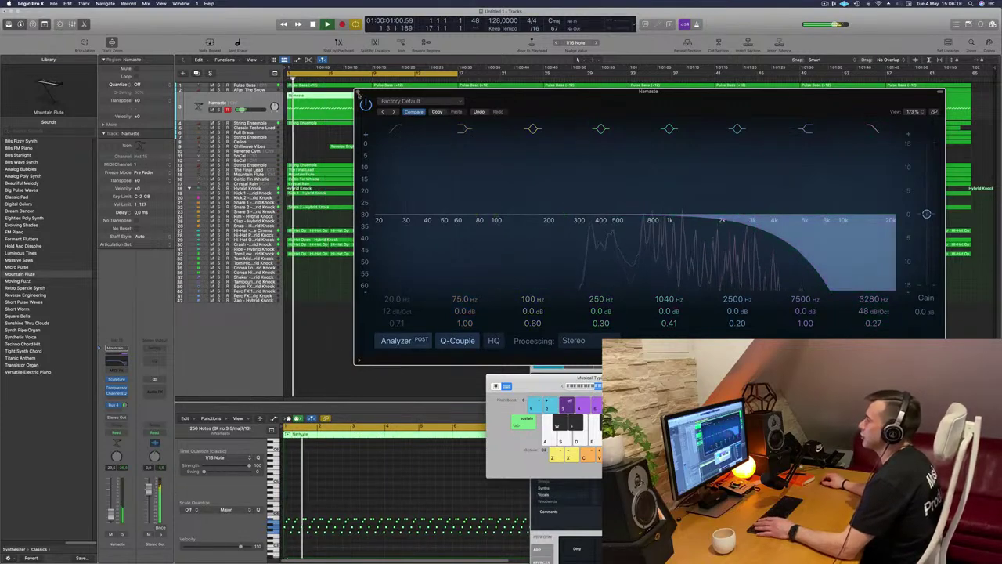
pyautogui.click(358, 93)
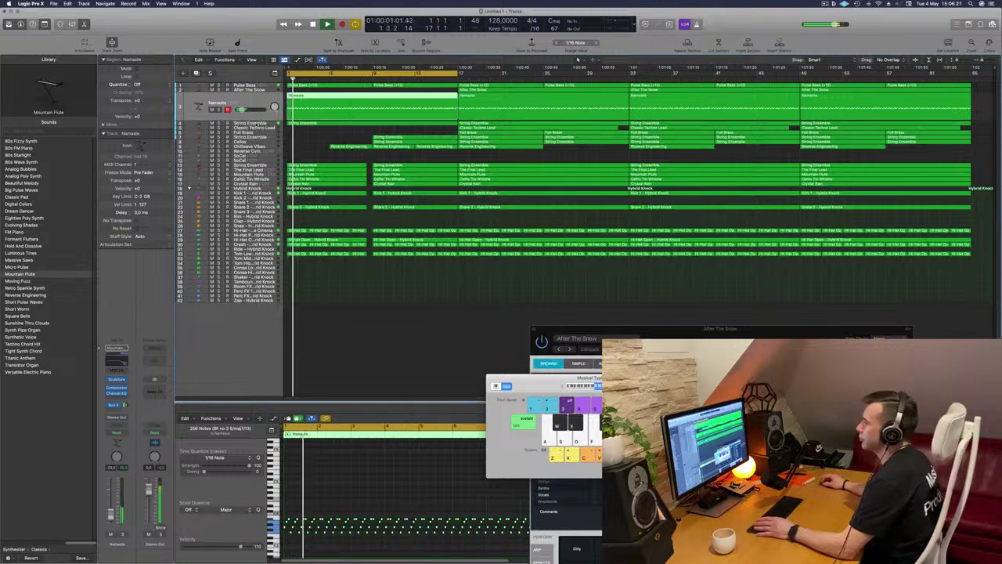
# In the upper String Ensemble's Channel EQ, enable a low cut at about 185 Hz and boost the 2100 Hz high shelf to +5.6 dB with the analyzer on
pyautogui.press('Down')
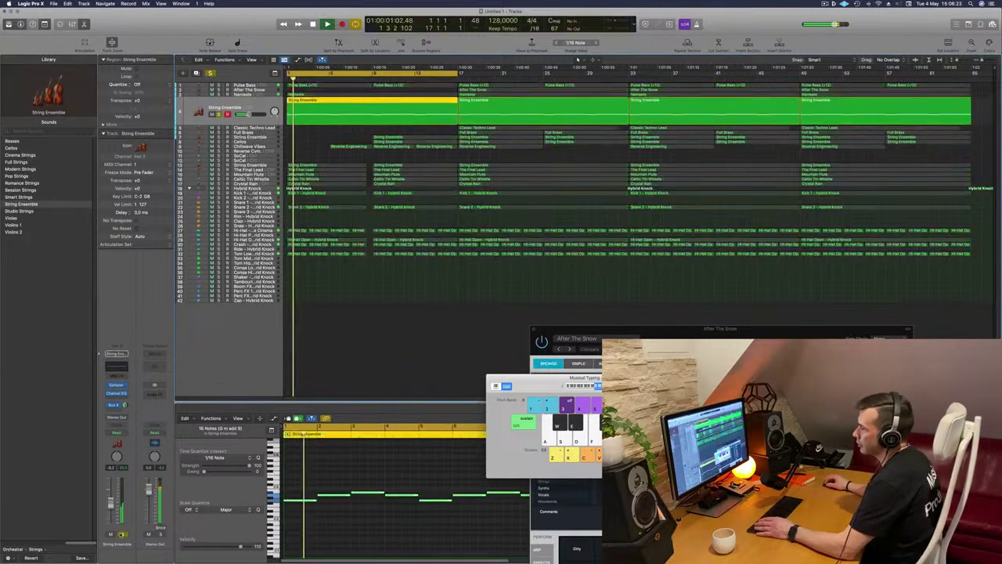
pyautogui.click(116, 393)
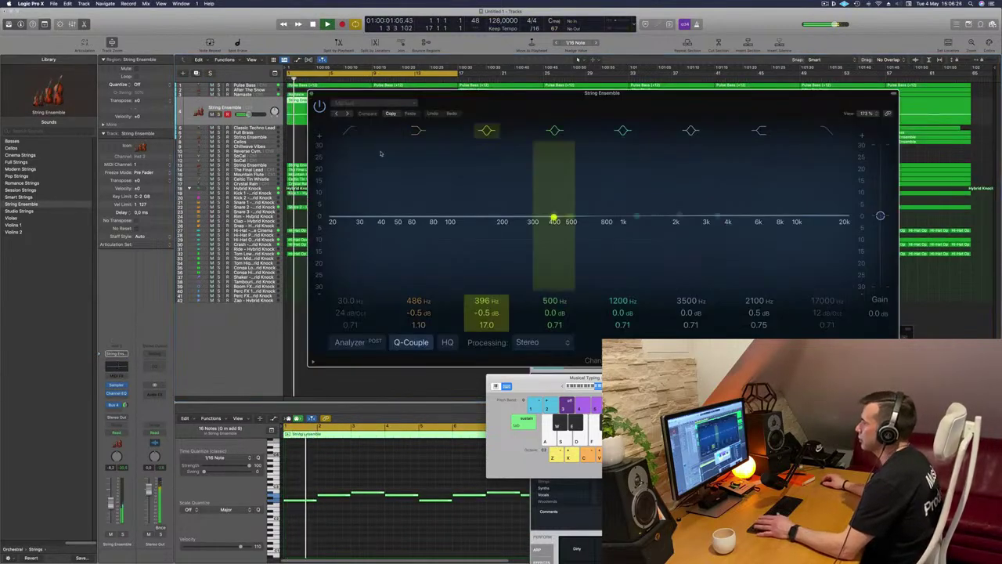
pyautogui.click(351, 132)
pyautogui.moveTo(479, 182); pyautogui.dragTo(497, 185)
pyautogui.press('Return')
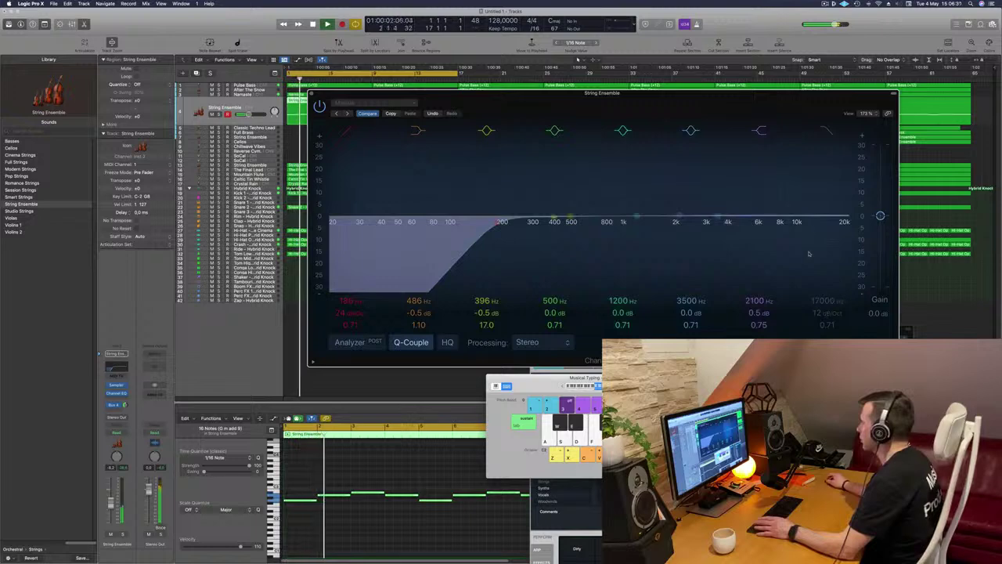
pyautogui.moveTo(759, 313)
pyautogui.mouseDown()
pyautogui.moveTo(758, 278)
pyautogui.moveTo(759, 294)
pyautogui.mouseUp()
pyautogui.click(350, 342)
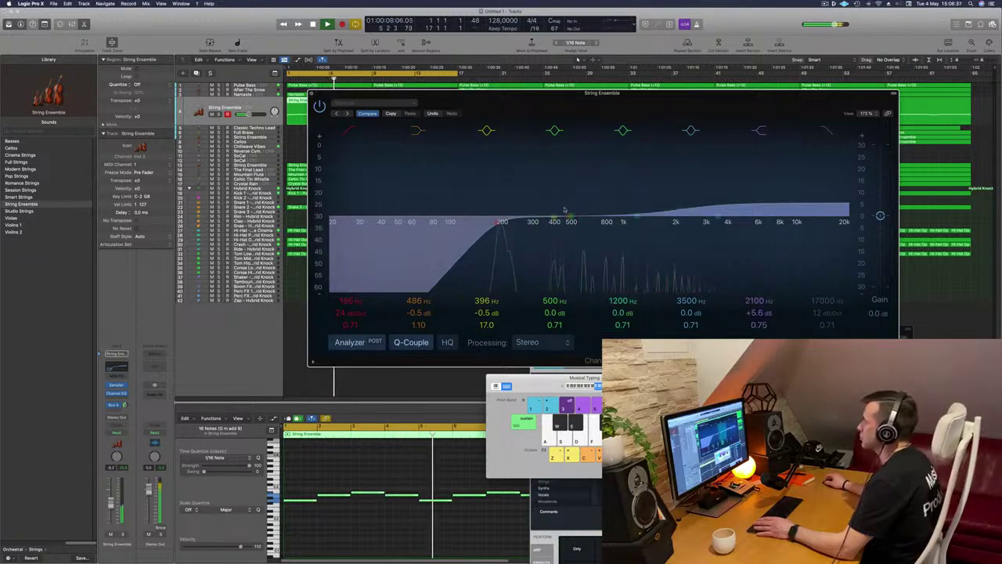
# Close the String Ensemble equalizer, inspect the Vintage Opto compressor on the Namaste track, and close it
pyautogui.click(313, 94)
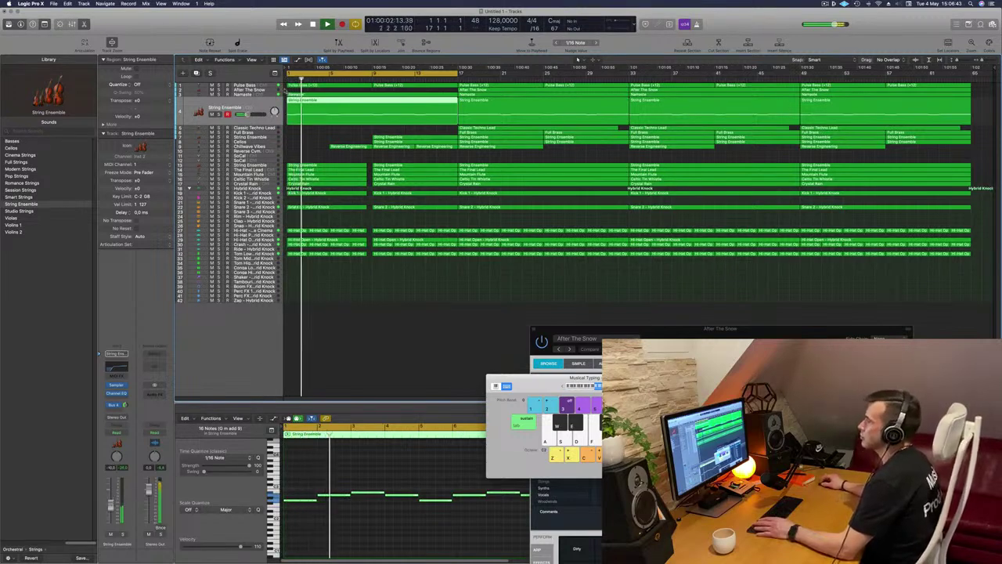
pyautogui.click(252, 95)
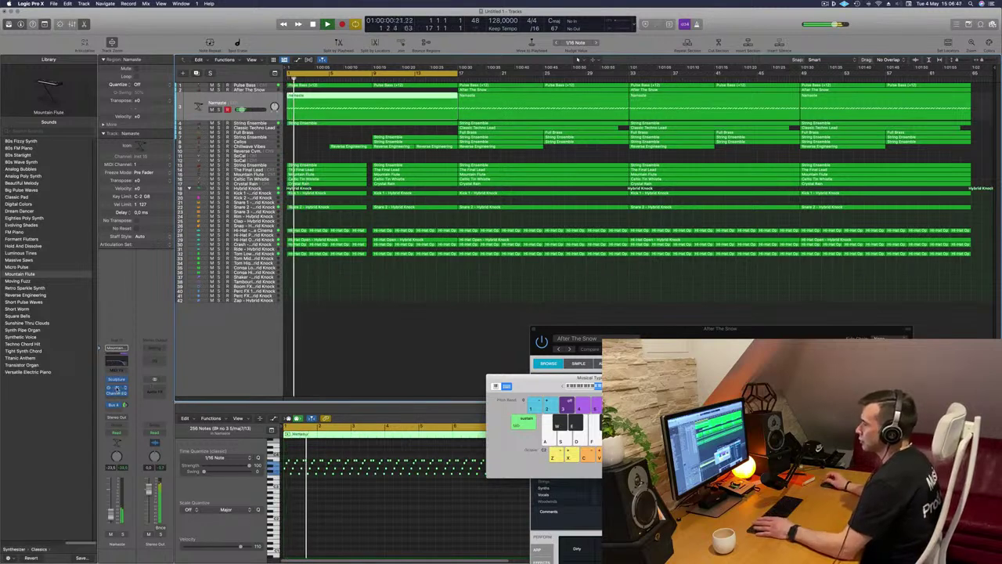
pyautogui.click(116, 389)
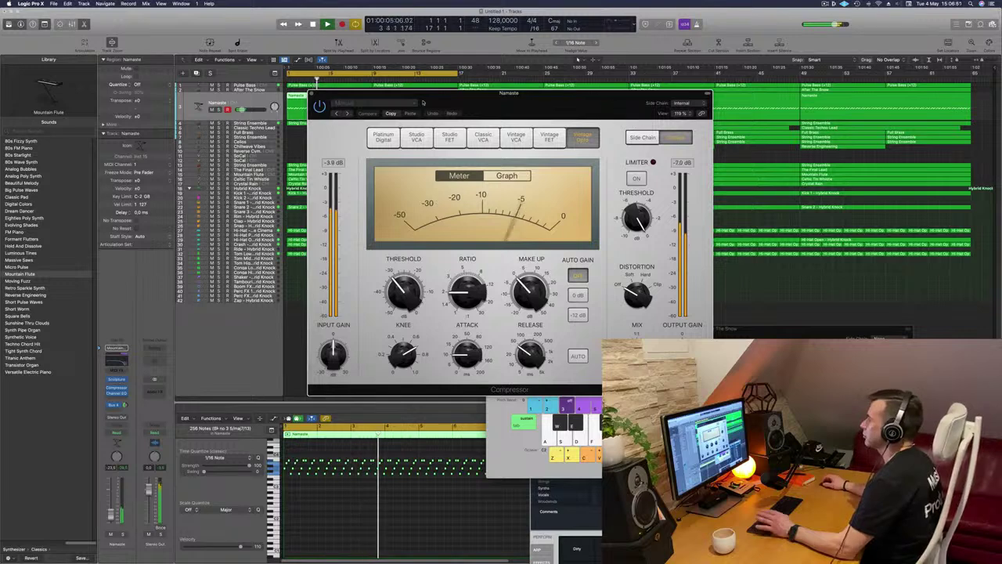
pyautogui.click(313, 94)
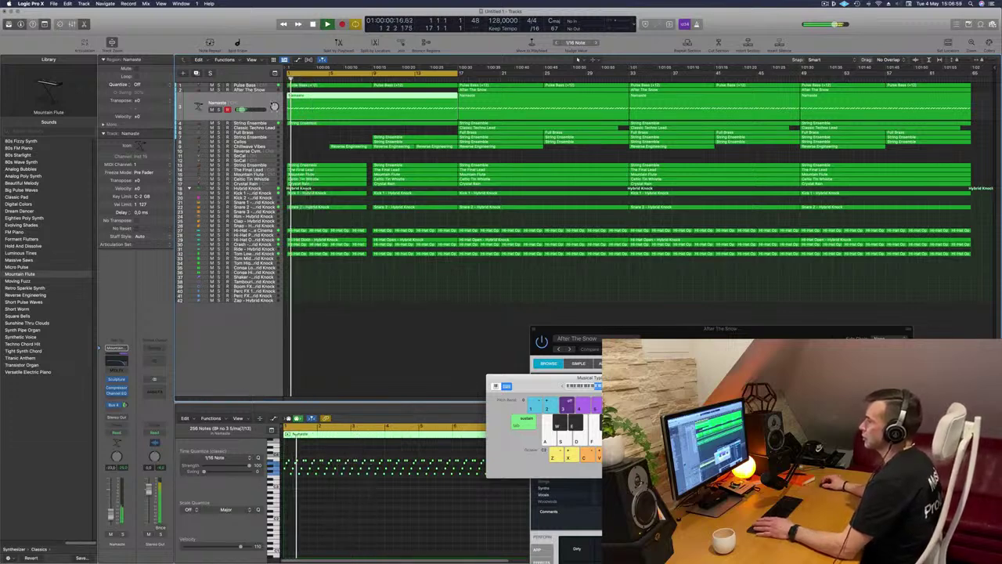
# Add a Compressor after the Limiter on the Pulse Bass track, choose the Classic VCA model, and close the plug-in
pyautogui.click(244, 85)
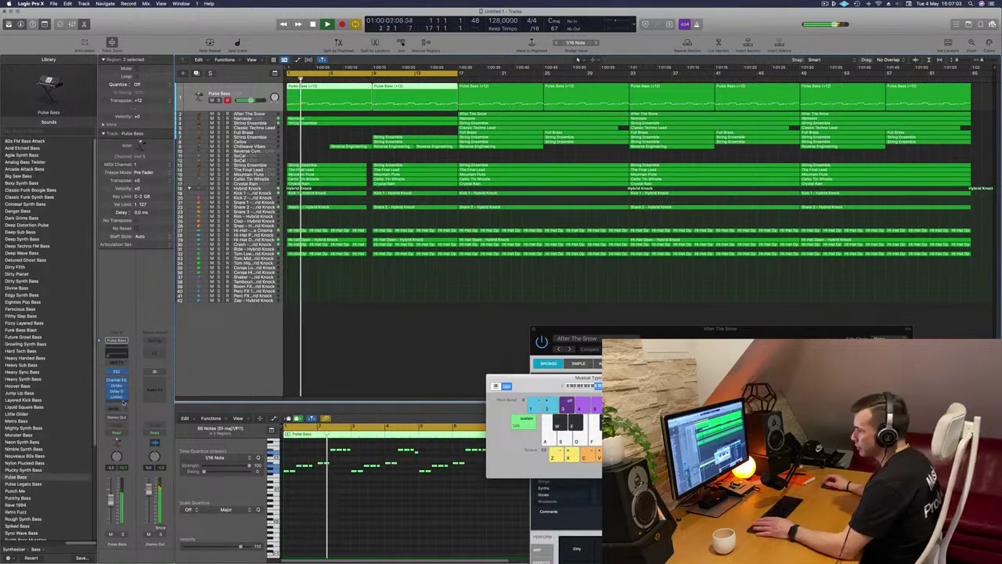
pyautogui.click(123, 401)
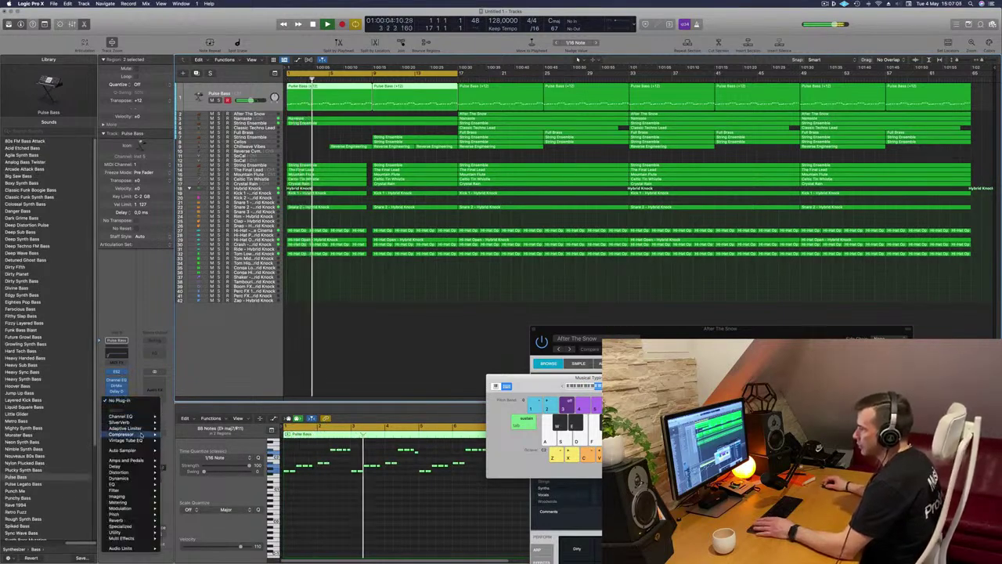
pyautogui.click(172, 435)
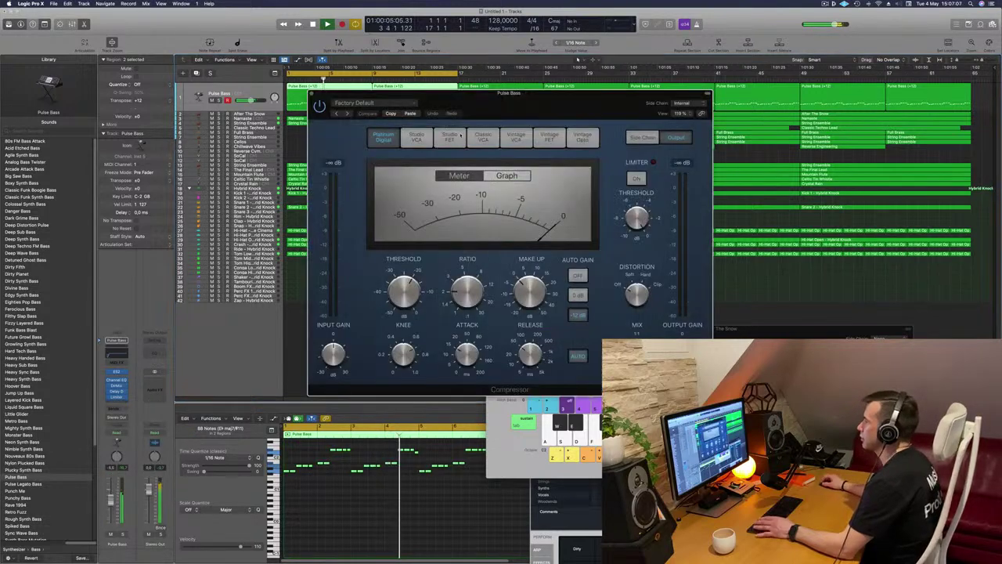
pyautogui.click(516, 137)
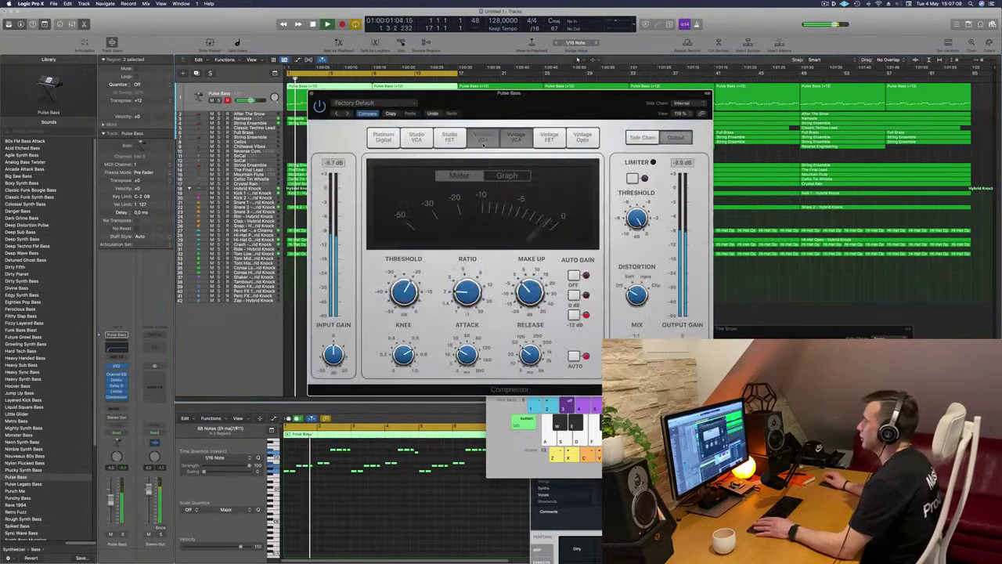
pyautogui.click(483, 138)
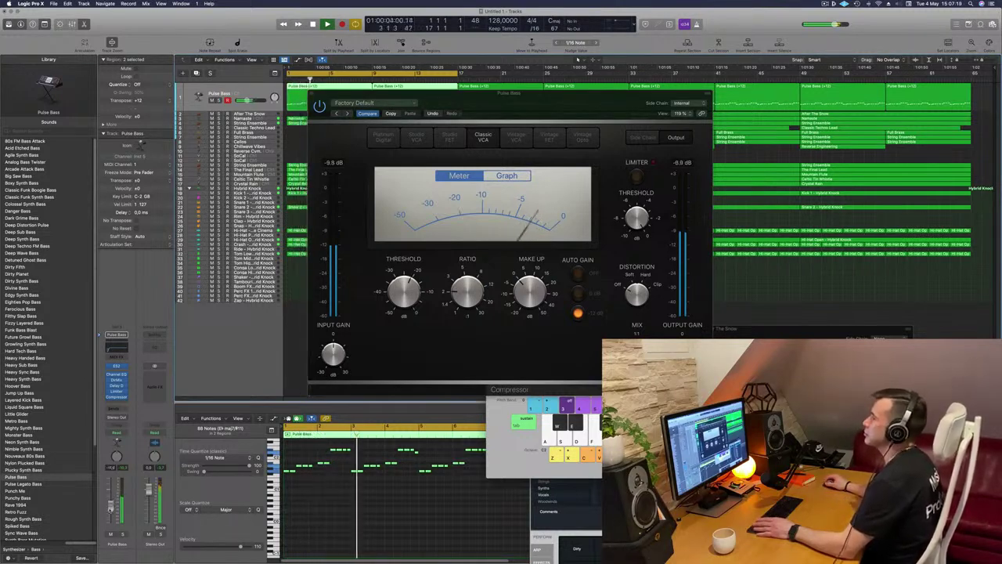
pyautogui.click(311, 95)
pyautogui.press('Return')
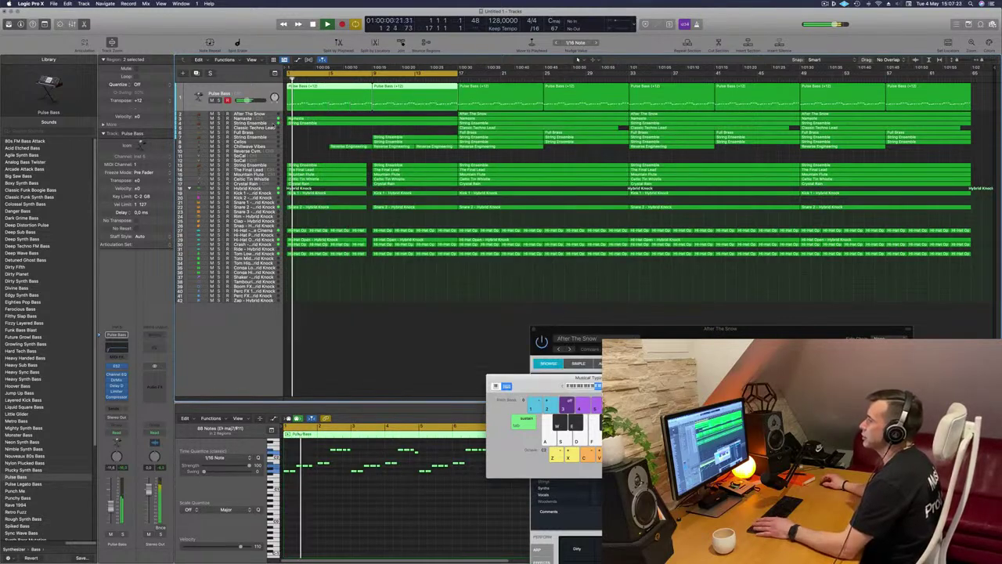
# Lower the upper String Ensemble's volume and adjust its Bus 4 send while playing from the start
pyautogui.click(276, 124)
pyautogui.press('Return')
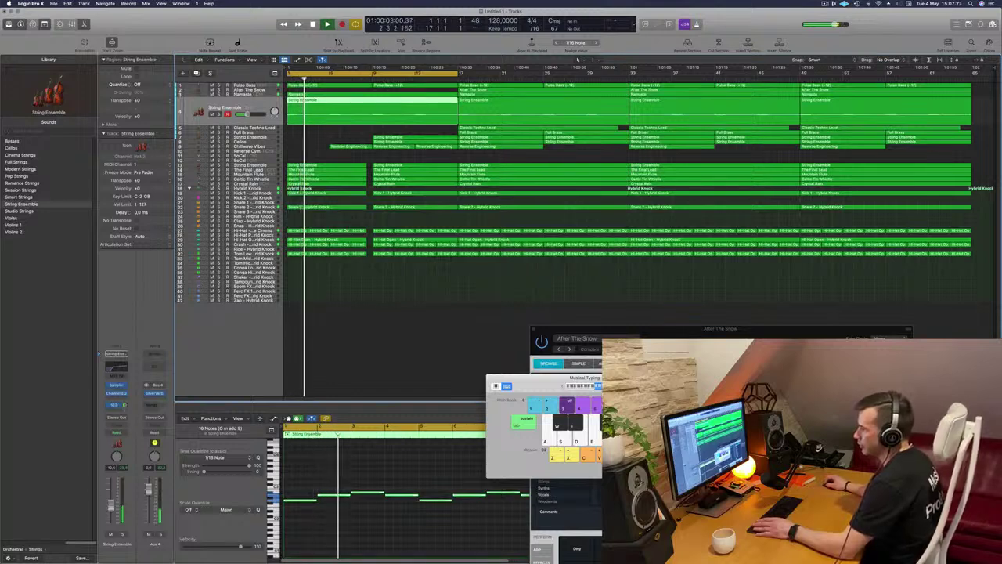
pyautogui.press('Return')
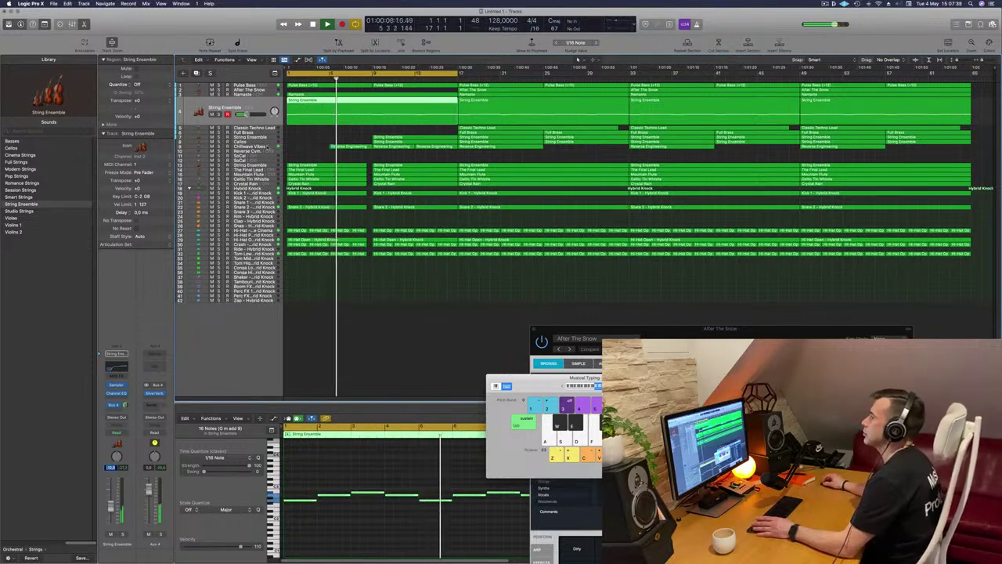
# Select the Chillwave Vibes track and listen to its entry in the full mix from the start of the song
pyautogui.click(270, 146)
pyautogui.press('Return')
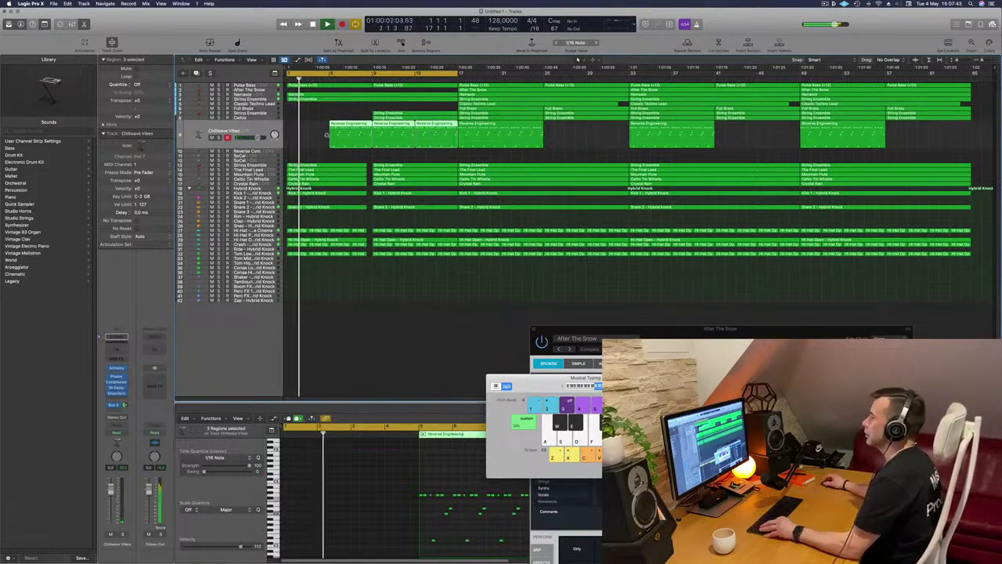
pyautogui.press('super+Right')
pyautogui.press('super+Left')
pyautogui.click(323, 150)
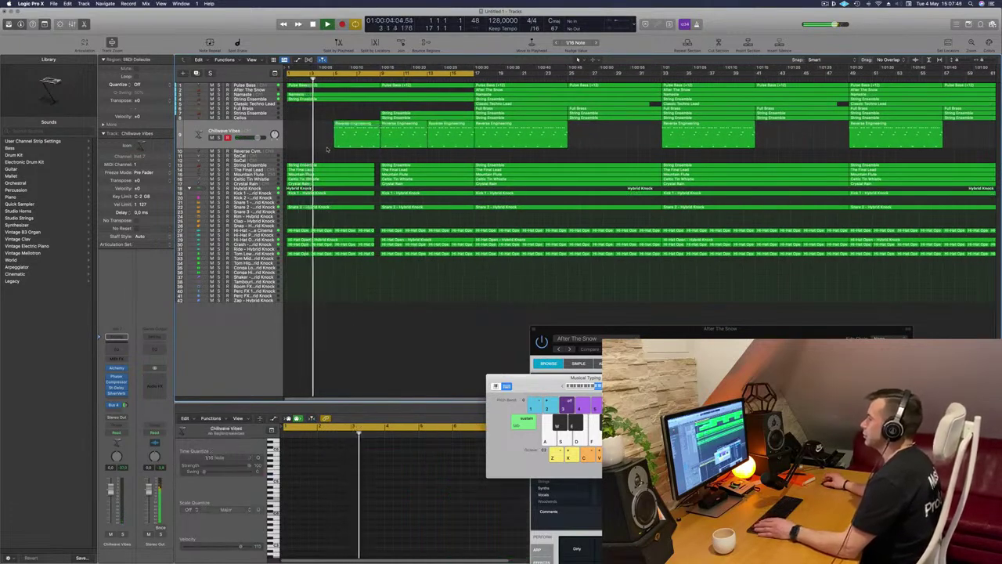
pyautogui.click(824, 4)
pyautogui.click(745, 30)
pyautogui.press('super+Left')
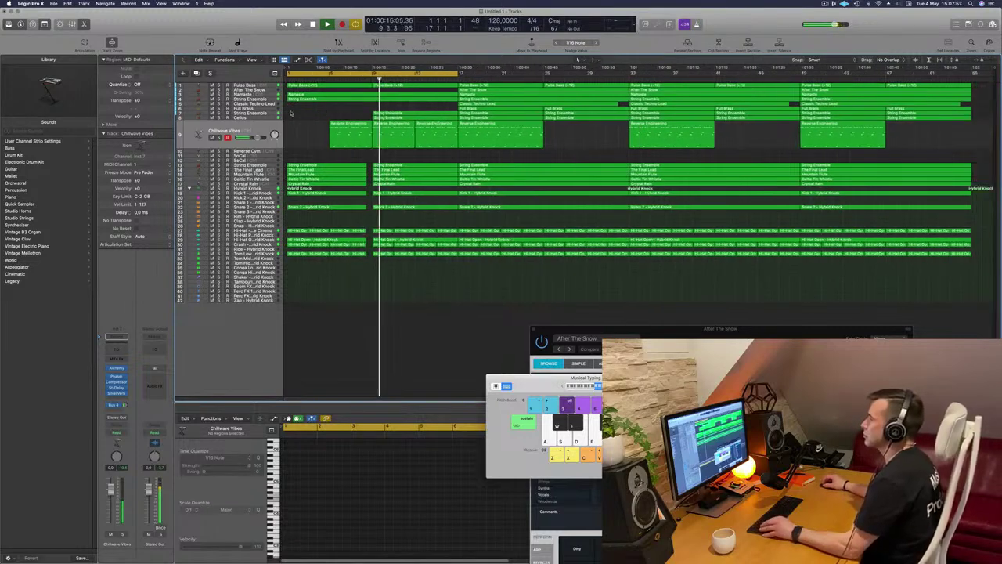
# Solo-check the lower String Ensemble and Cellos tracks in the section after bar 9, then remove both solos
pyautogui.click(408, 115)
pyautogui.click(220, 128)
pyautogui.click(220, 129)
pyautogui.click(219, 142)
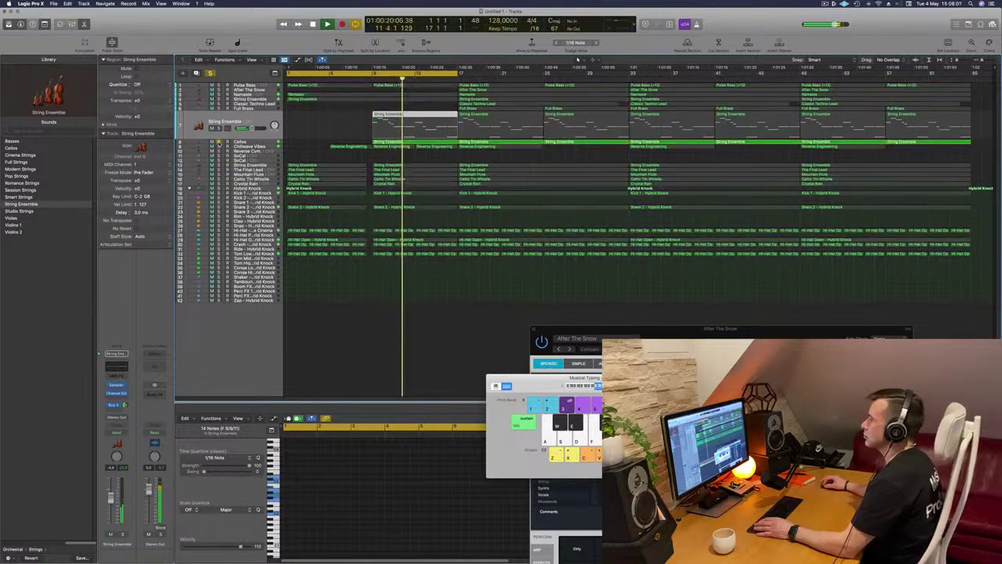
pyautogui.click(220, 142)
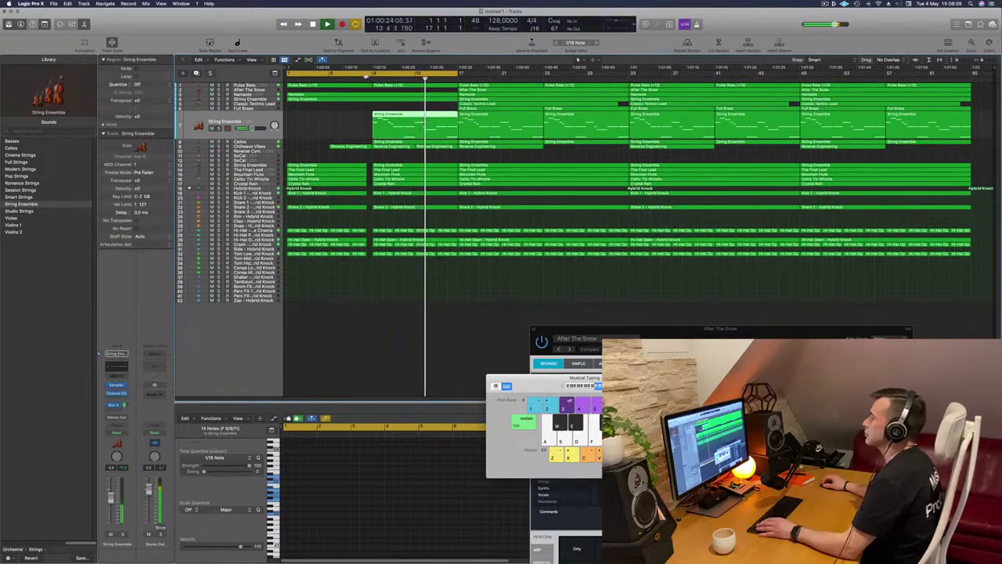
# Create a marker at the start of the project and move playback to just before bar 9
pyautogui.moveTo(365, 76); pyautogui.dragTo(363, 82)
pyautogui.click(360, 119)
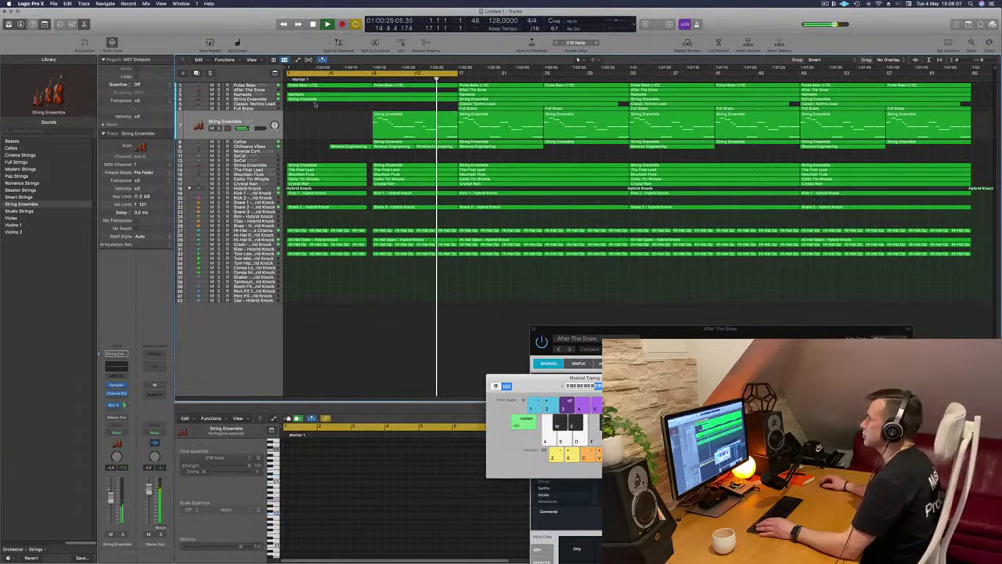
pyautogui.click(363, 81)
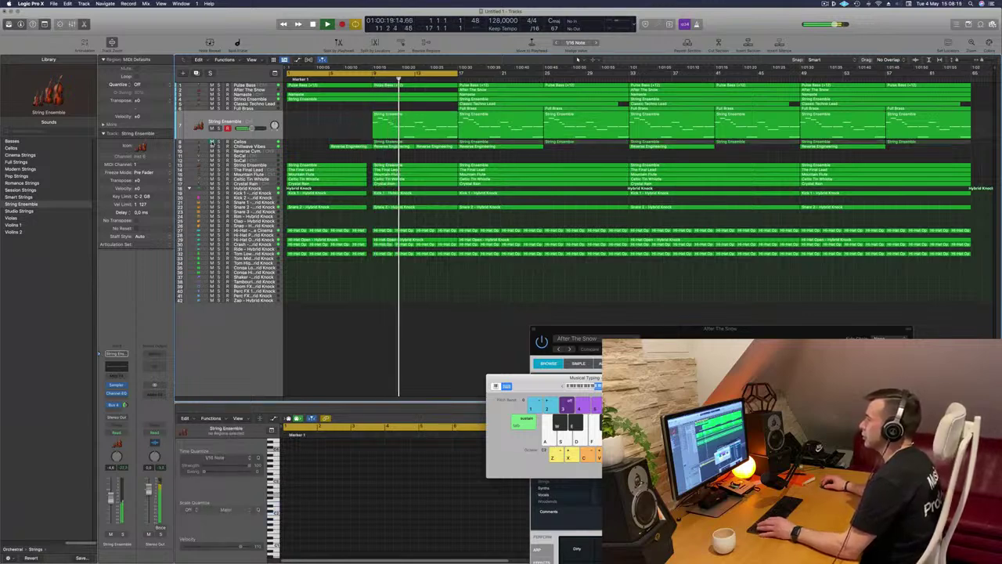
# Open the lower String Ensemble's Channel EQ and enable its low-cut band
pyautogui.click(243, 137)
pyautogui.press('Return')
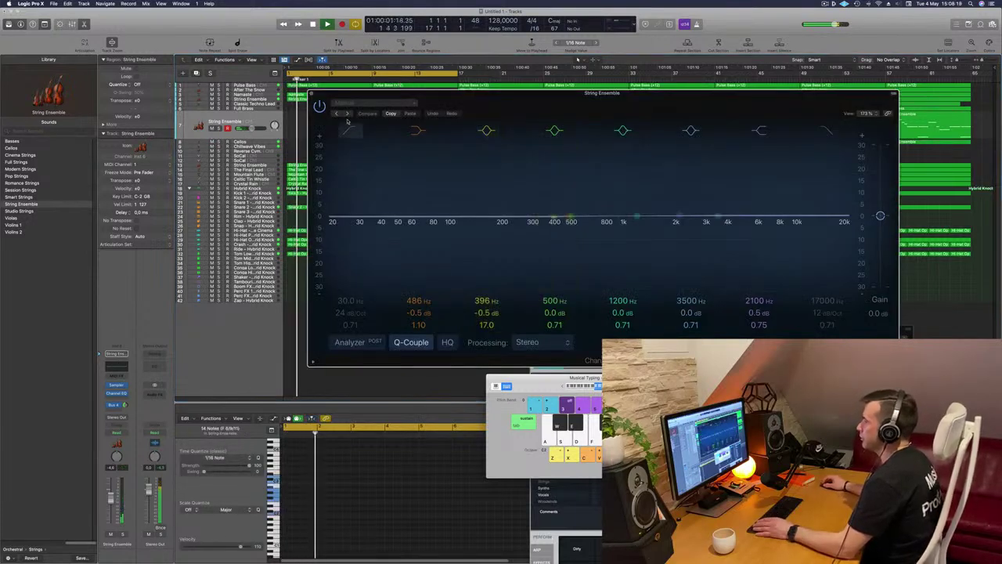
pyautogui.click(349, 131)
# Move the equalizer window clear of the ruler and shorten the cycle range to start at bar 9
pyautogui.moveTo(329, 94); pyautogui.dragTo(292, 218)
pyautogui.click(287, 76)
pyautogui.moveTo(288, 75); pyautogui.dragTo(372, 75)
# Set the lower String Ensemble's low cut to 177 Hz, boost its high shelf about 8 dB with the analyzer on, and close the equalizer
pyautogui.click(476, 214)
pyautogui.moveTo(476, 219); pyautogui.dragTo(565, 162)
pyautogui.moveTo(405, 241); pyautogui.dragTo(523, 257)
pyautogui.moveTo(736, 284); pyautogui.dragTo(699, 275)
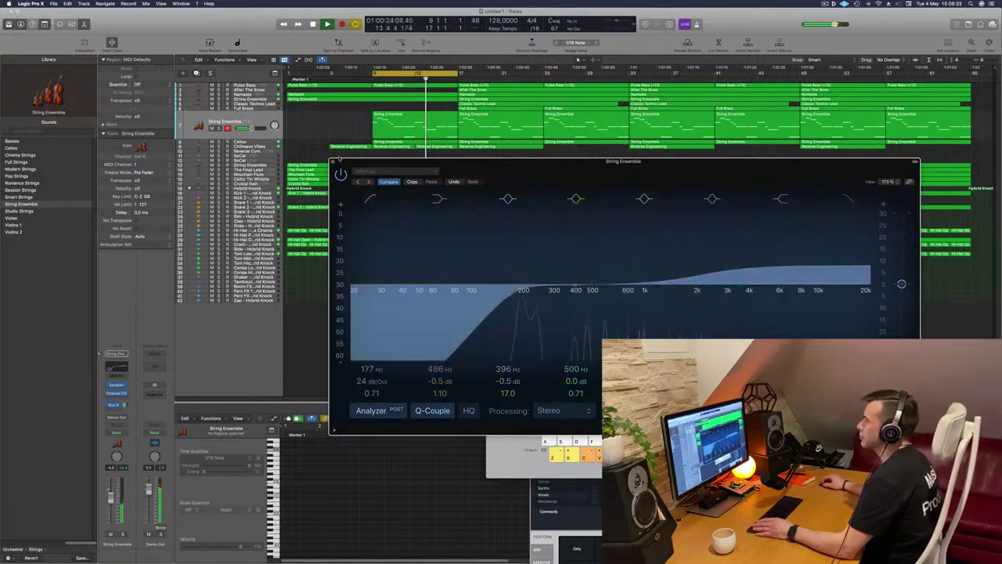
pyautogui.click(333, 162)
# Solo the lower String Ensemble and the Cellos tracks and audition them together from bar 9
pyautogui.click(220, 128)
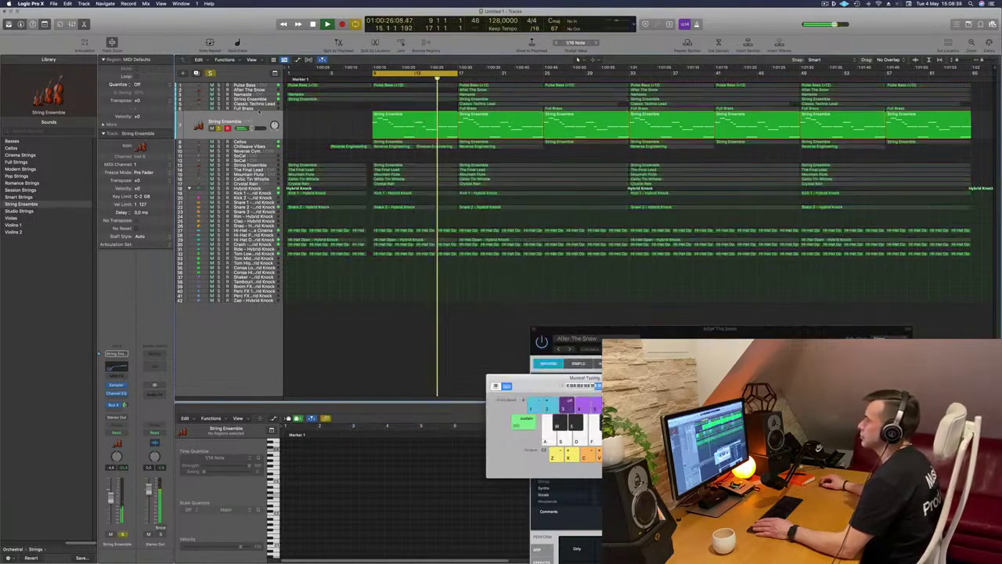
pyautogui.press('Return')
pyautogui.click(256, 134)
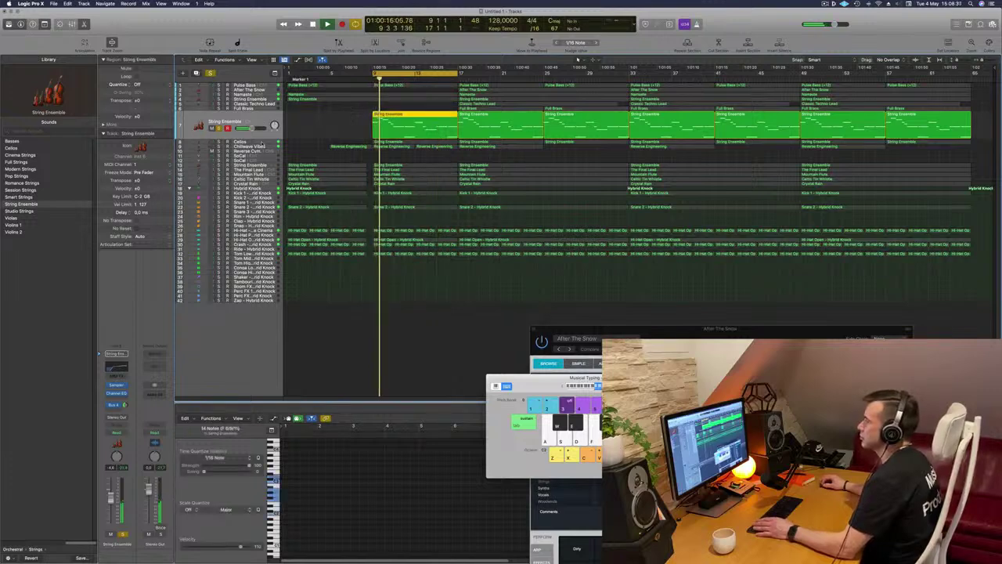
pyautogui.click(261, 141)
pyautogui.press('Return')
pyautogui.click(220, 133)
pyautogui.press('space')
pyautogui.press('space')
# Enable a 306 Hz low cut in the Cellos track's Channel EQ and close the equalizer during playback
pyautogui.click(116, 341)
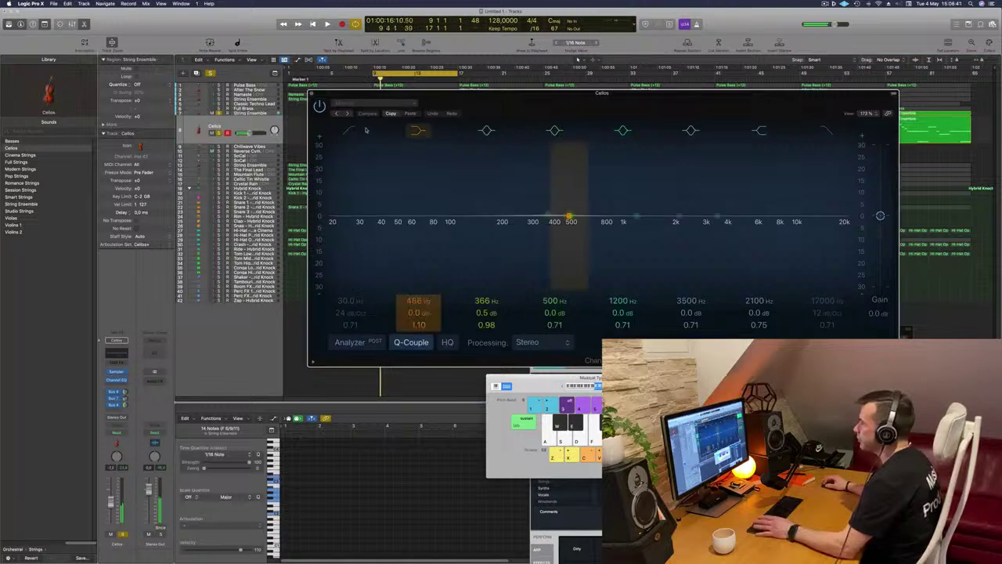
pyautogui.moveTo(347, 196); pyautogui.dragTo(535, 205)
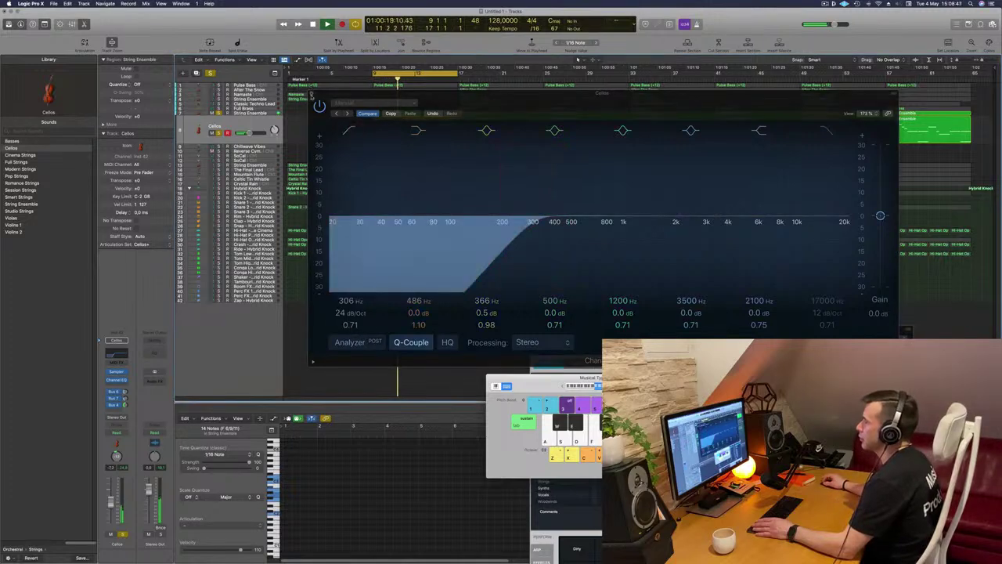
pyautogui.click(312, 94)
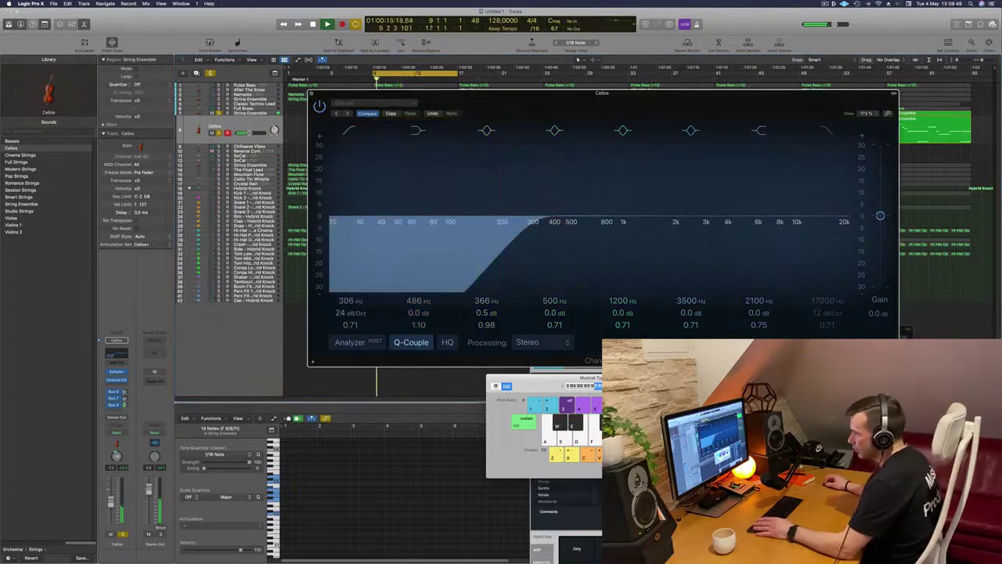
pyautogui.click(327, 24)
pyautogui.click(311, 94)
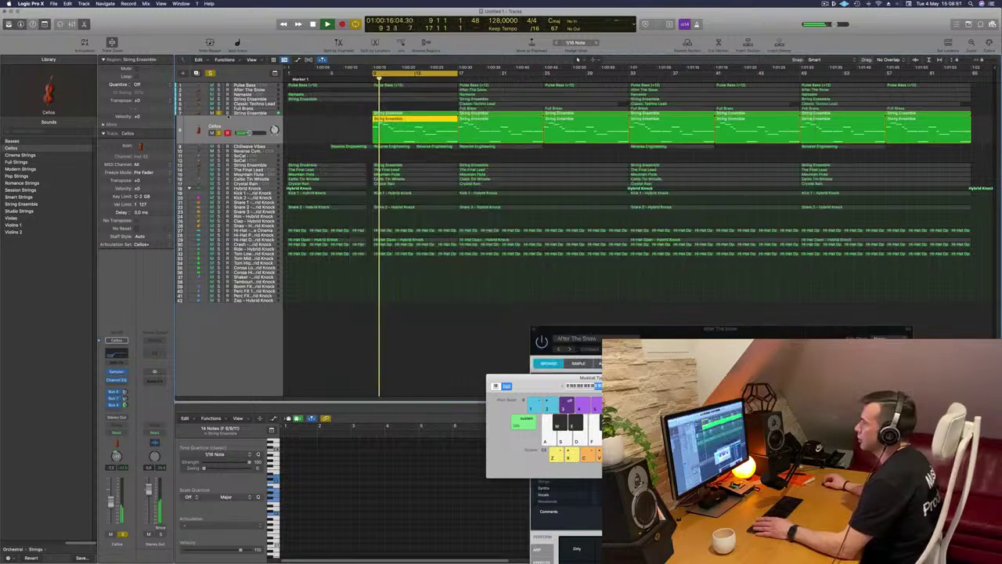
# Audition the soloed strings while adding Pulse Bass, Namaste and the upper String Ensemble one by one, then clear all solos
pyautogui.click(250, 113)
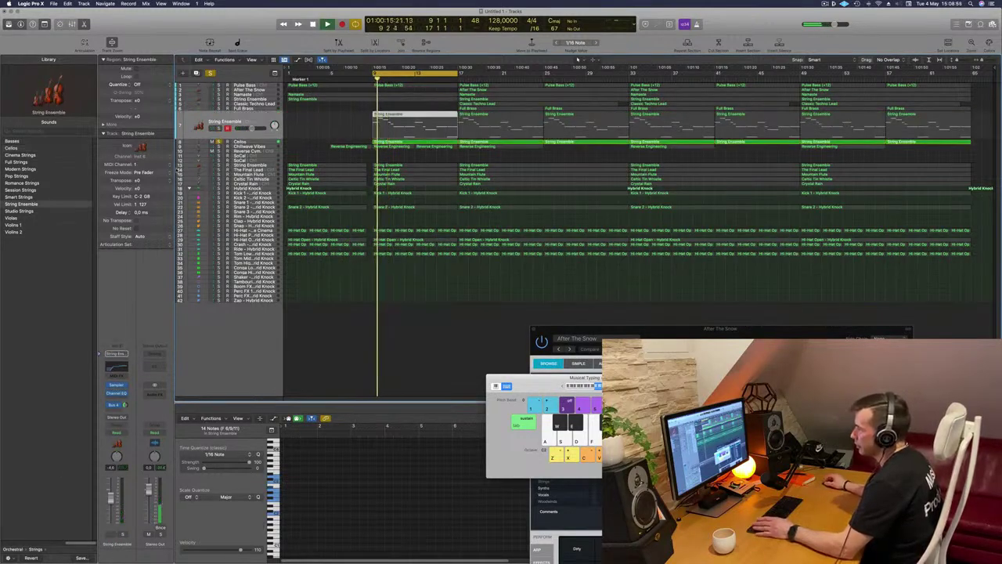
pyautogui.click(219, 128)
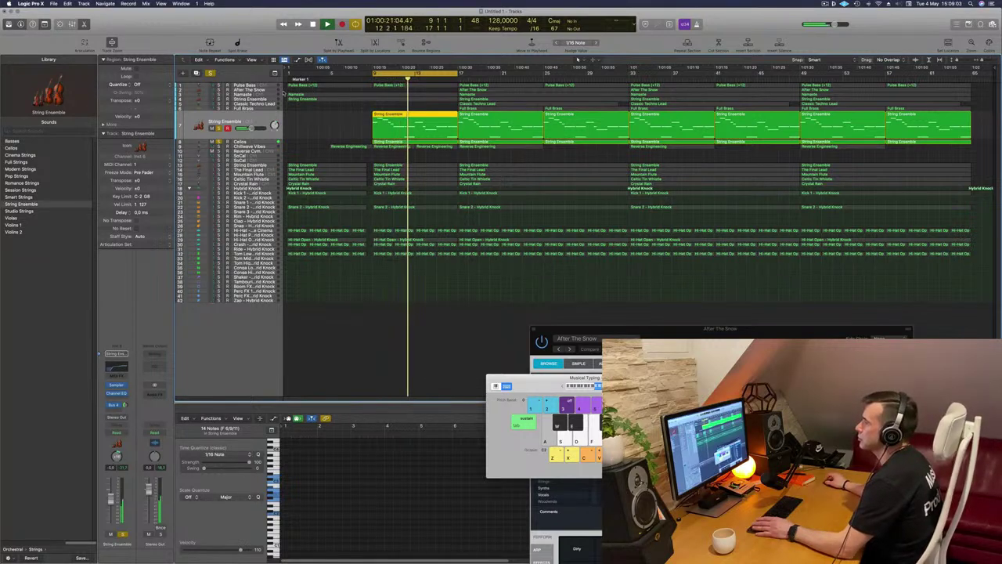
pyautogui.press('space')
pyautogui.click(219, 84)
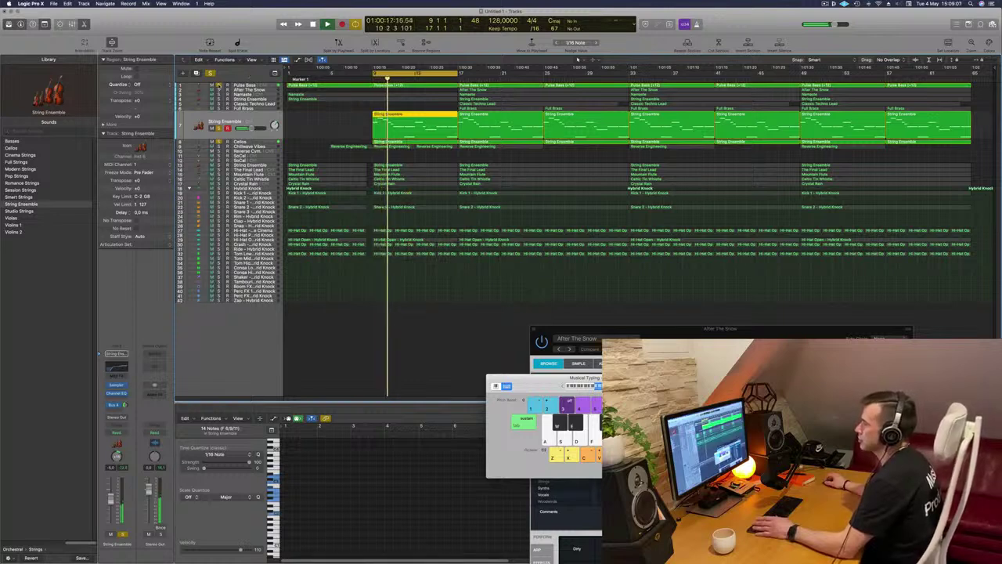
pyautogui.click(220, 94)
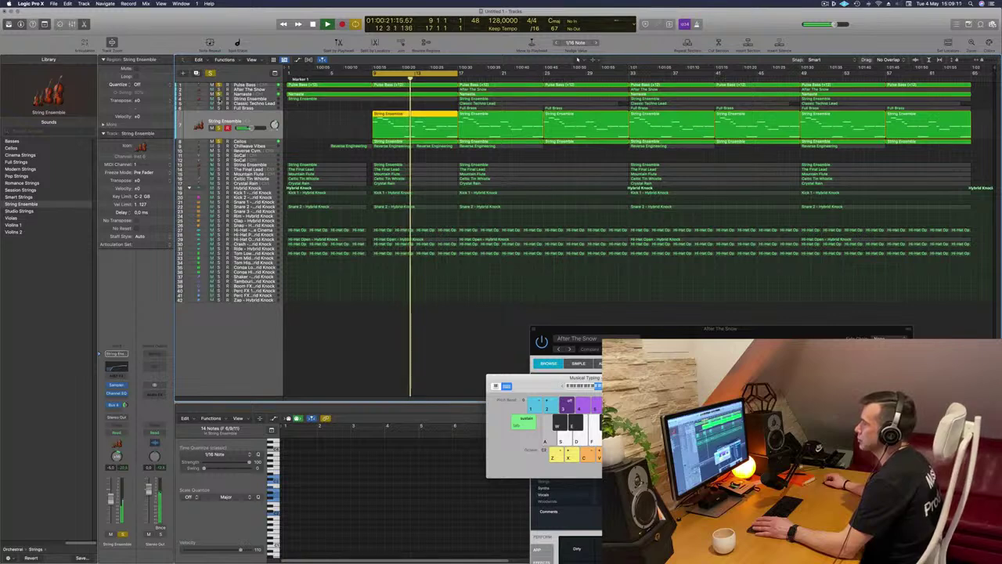
pyautogui.click(219, 99)
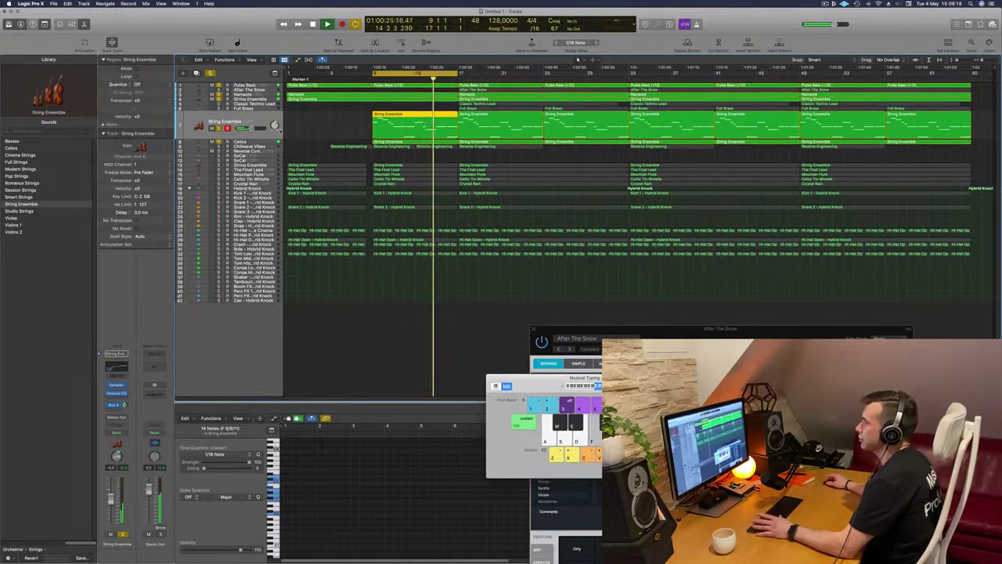
pyautogui.click(210, 73)
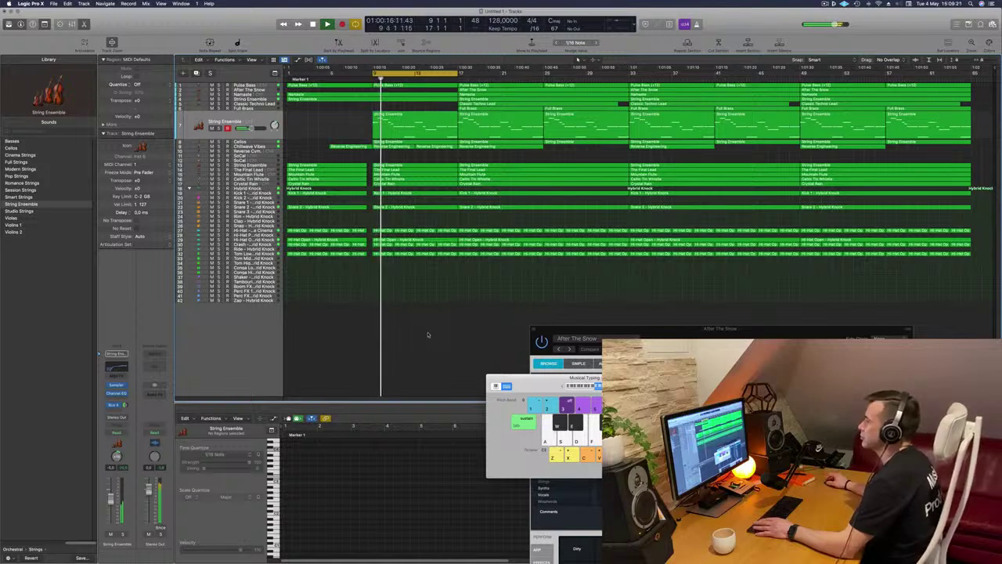
# Audition the String Ensemble and Cellos layers from bar 9 and adjust the volume of the String Ensemble track above The Final Lead
pyautogui.press('Return')
pyautogui.click(217, 135)
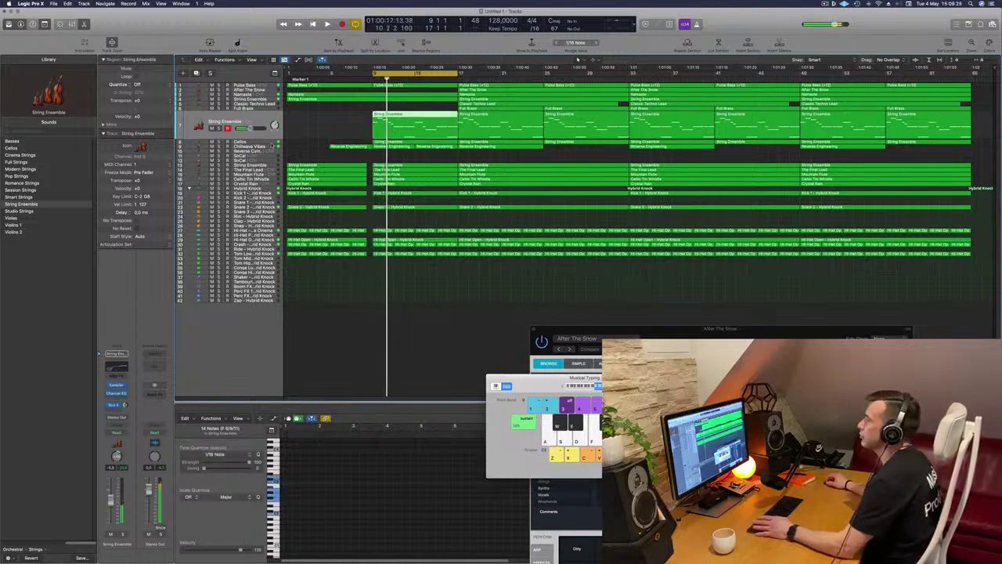
pyautogui.click(268, 143)
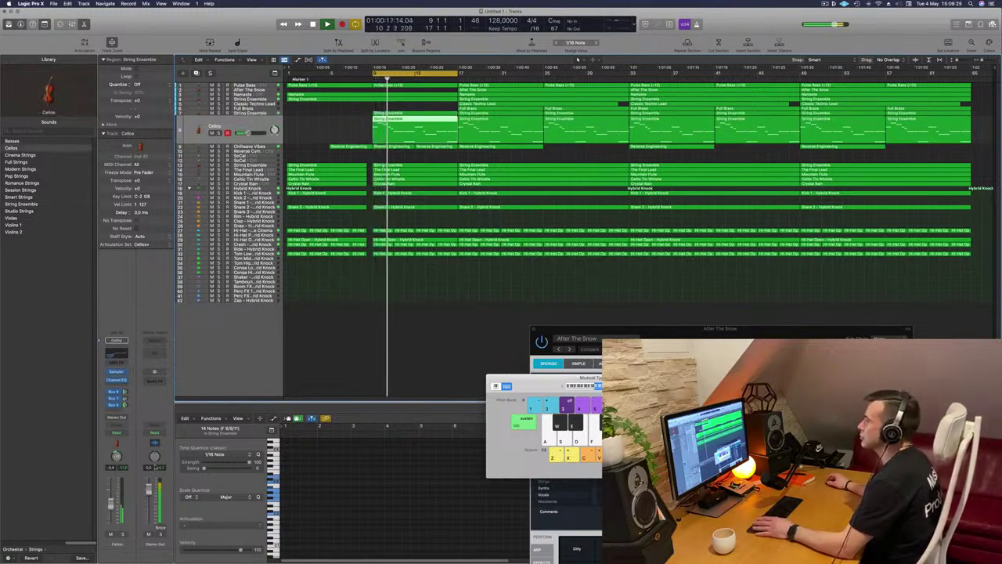
pyautogui.click(421, 329)
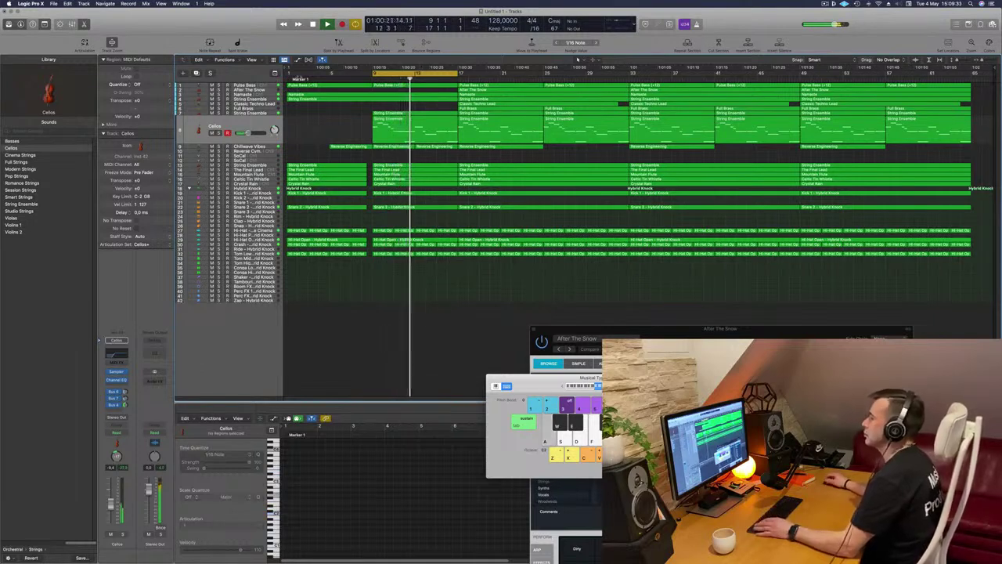
pyautogui.scroll(3, 416, 100)
pyautogui.scroll(-3, 417, 100)
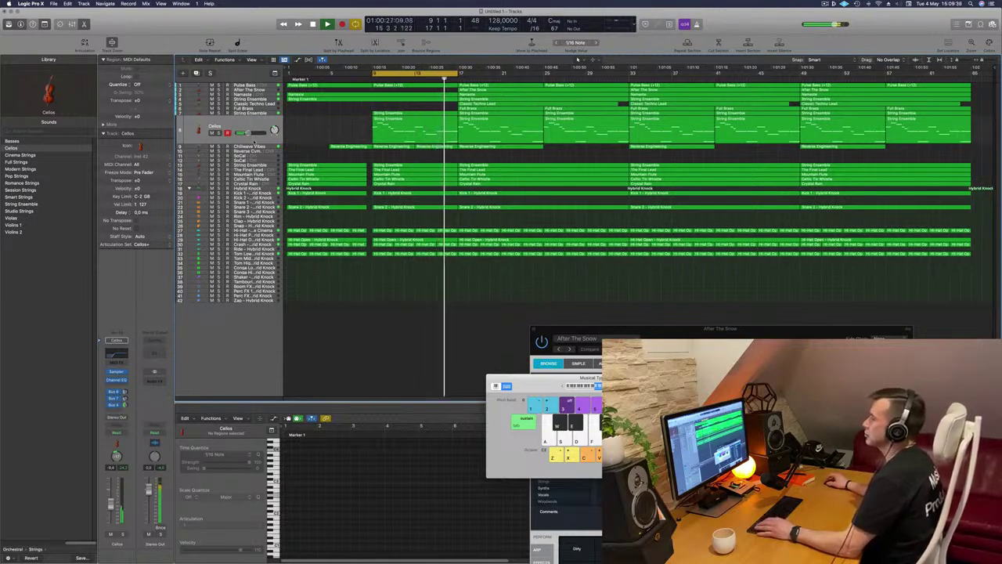
pyautogui.click(259, 166)
pyautogui.moveTo(238, 156)
pyautogui.mouseDown()
pyautogui.moveTo(266, 157)
pyautogui.moveTo(254, 156)
pyautogui.mouseUp()
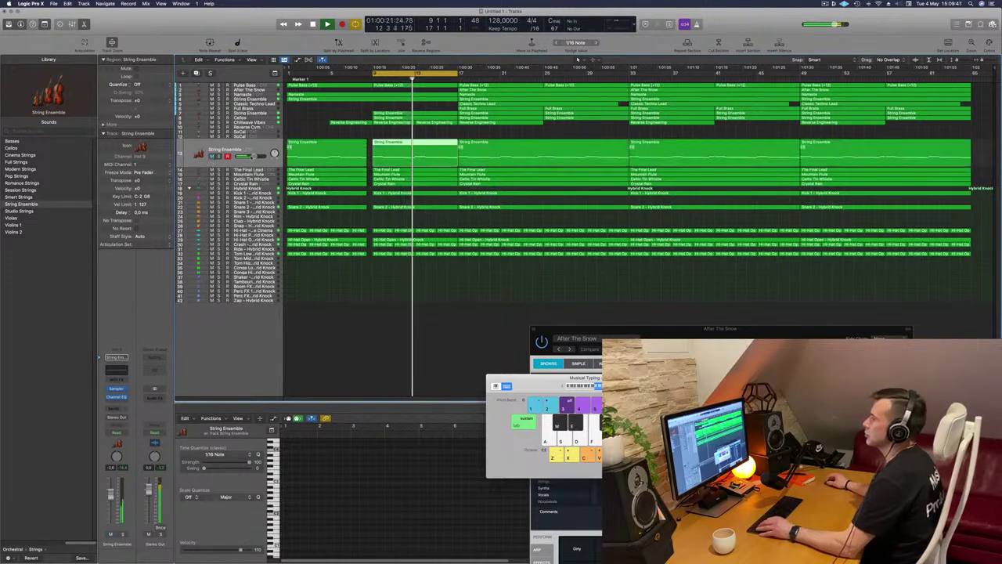
# Move the cycle range to bars 17–25 and delete the Pulse Bass regions between bars 17 and 33
pyautogui.moveTo(435, 75); pyautogui.dragTo(517, 76)
pyautogui.press('space')
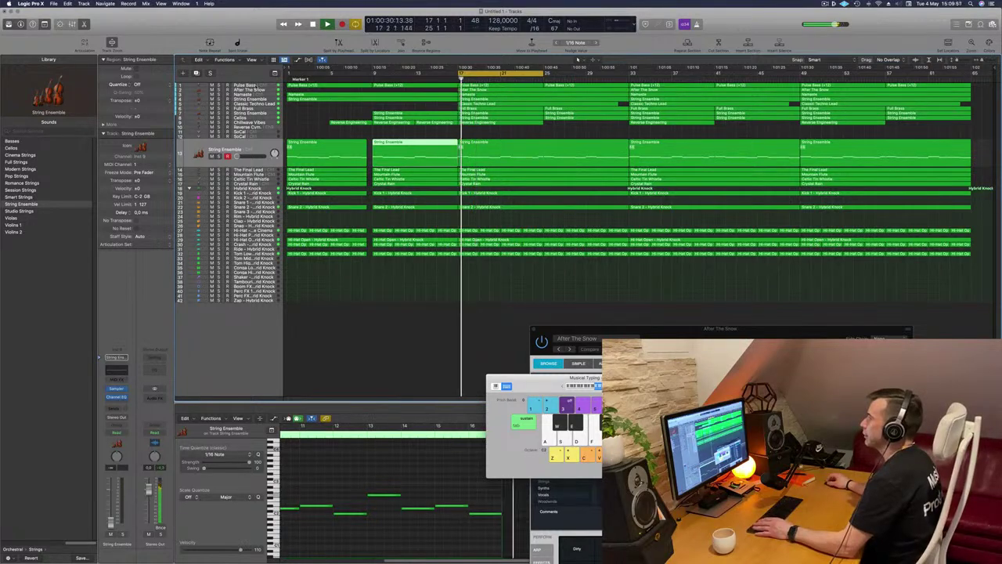
pyautogui.click(505, 85)
pyautogui.press('Delete')
pyautogui.press('space')
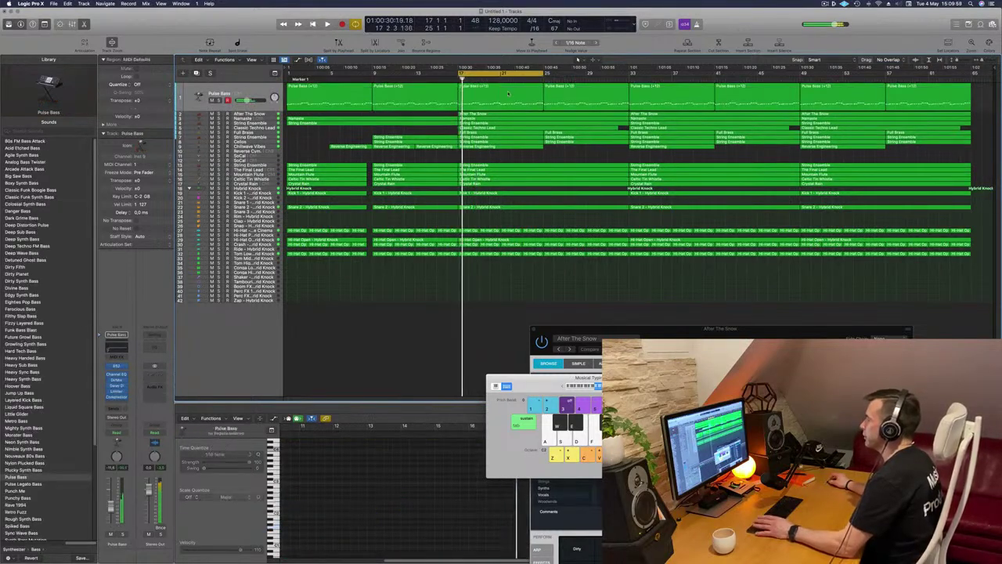
pyautogui.press('space')
pyautogui.press('super+z')
pyautogui.press('Delete')
pyautogui.click(571, 87)
pyautogui.press('Delete')
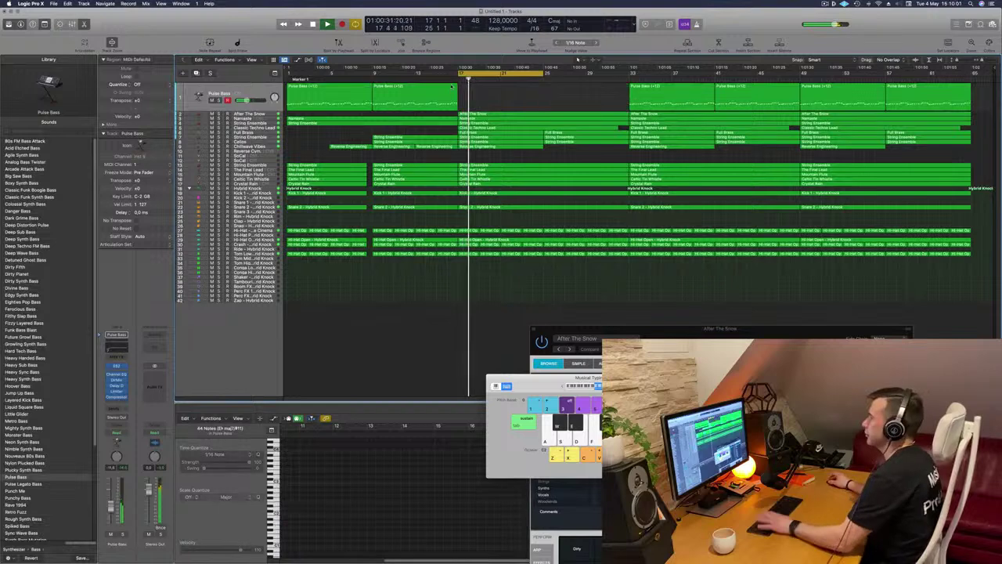
# Check the Chillwave Vibes track in solo and delete its Reverse Engineering region at bar 17
pyautogui.press('Down')
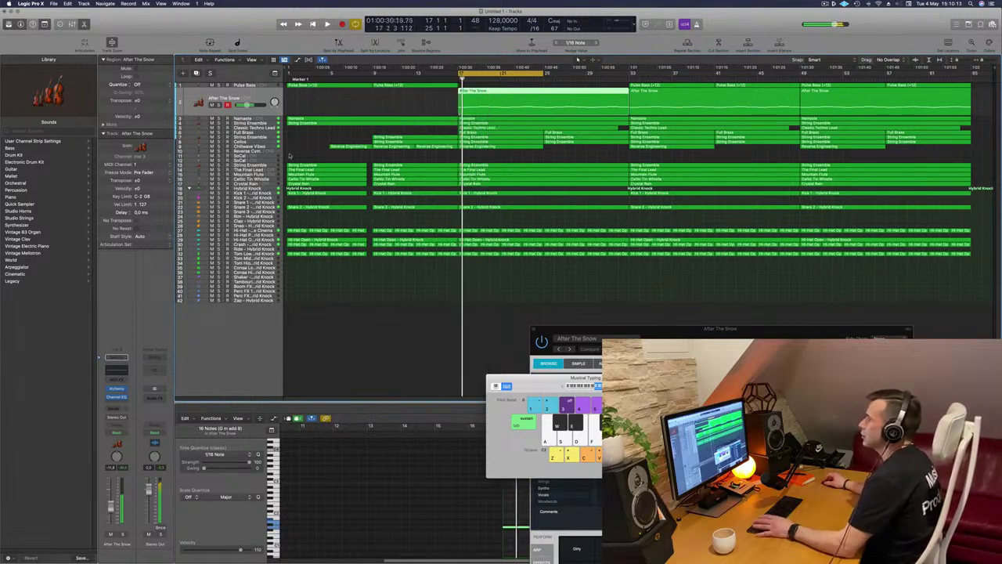
pyautogui.click(258, 147)
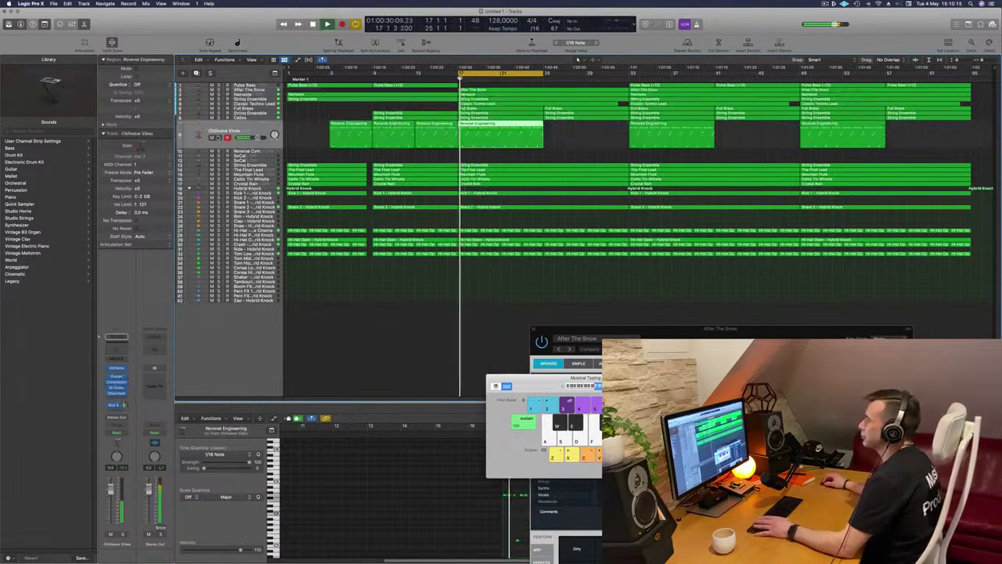
pyautogui.hotkey('ctrl', 's')
pyautogui.hotkey('ctrl', 's')
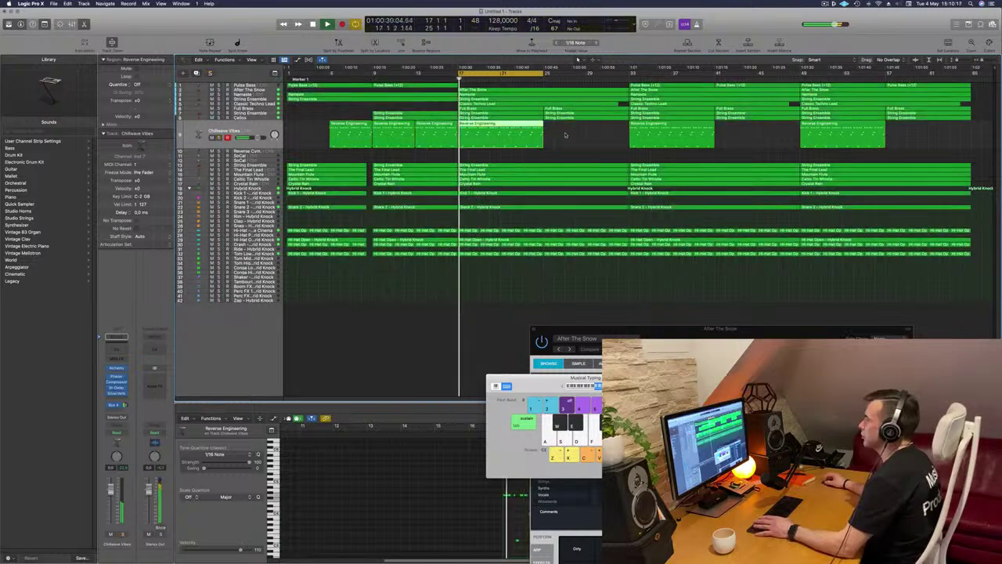
pyautogui.press('Delete')
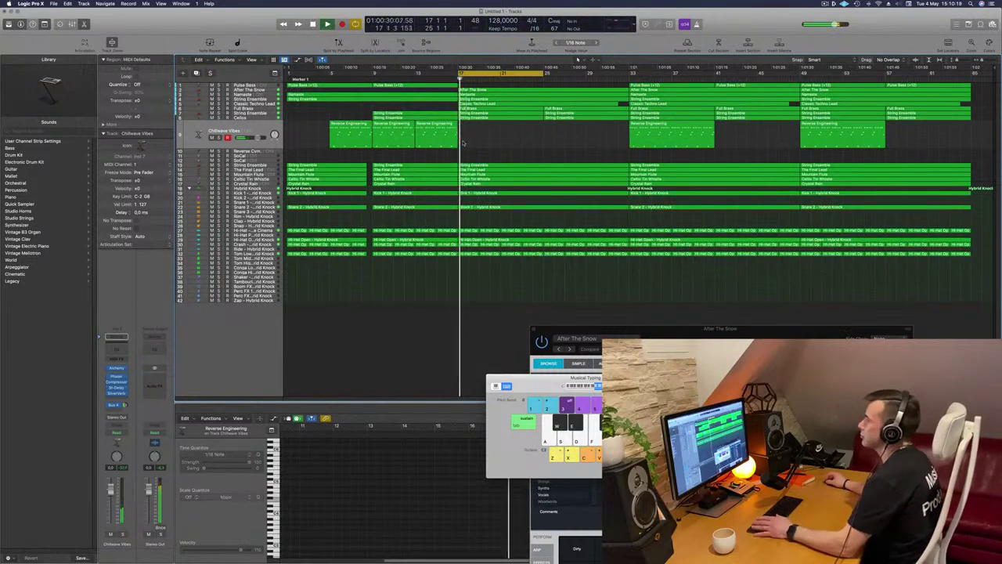
# In the Full Brass track's Channel EQ, add a 410 Hz low cut and a +3.1 dB high shelf, and close the equalizer
pyautogui.click(271, 109)
pyautogui.press('space')
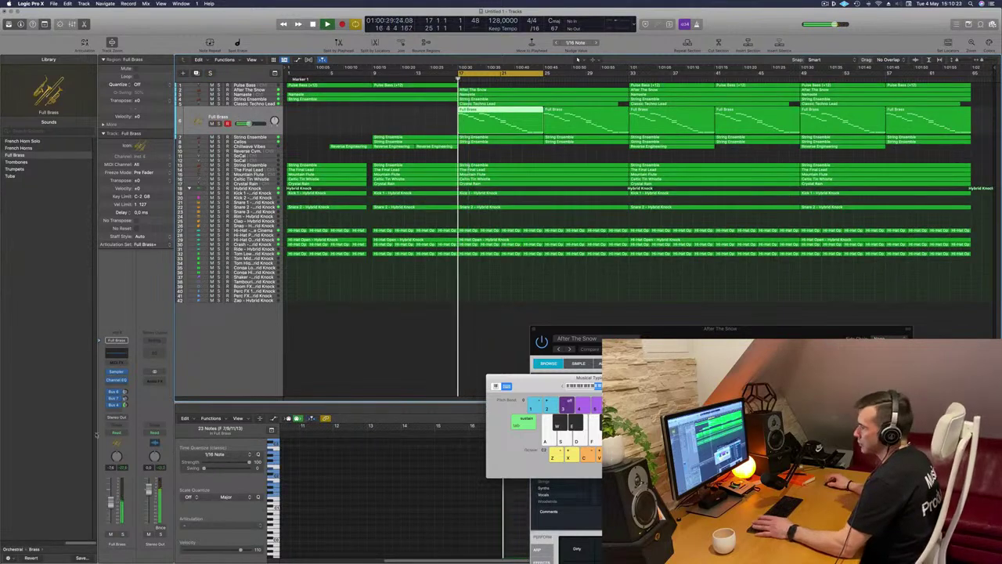
pyautogui.click(120, 354)
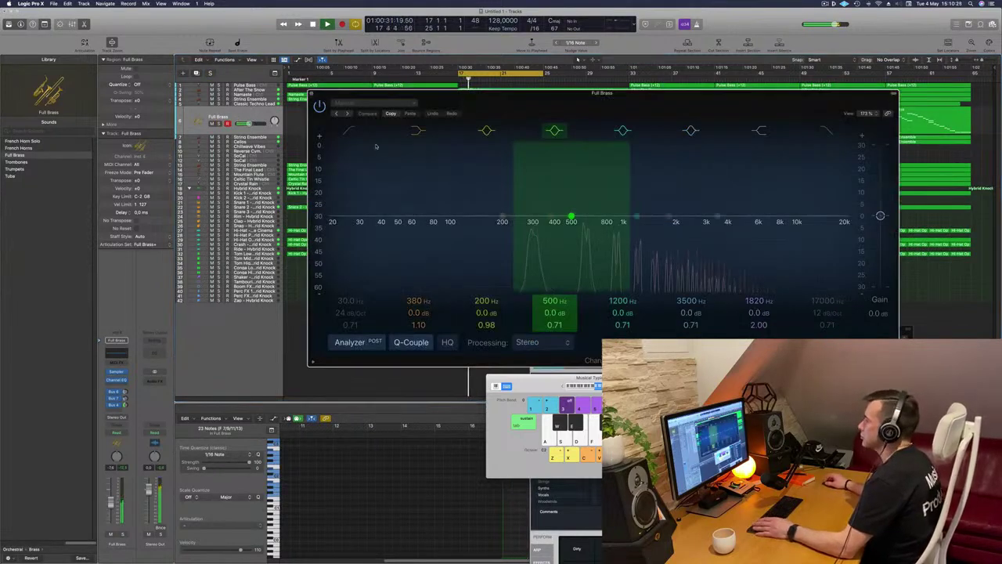
pyautogui.moveTo(406, 220); pyautogui.dragTo(554, 223)
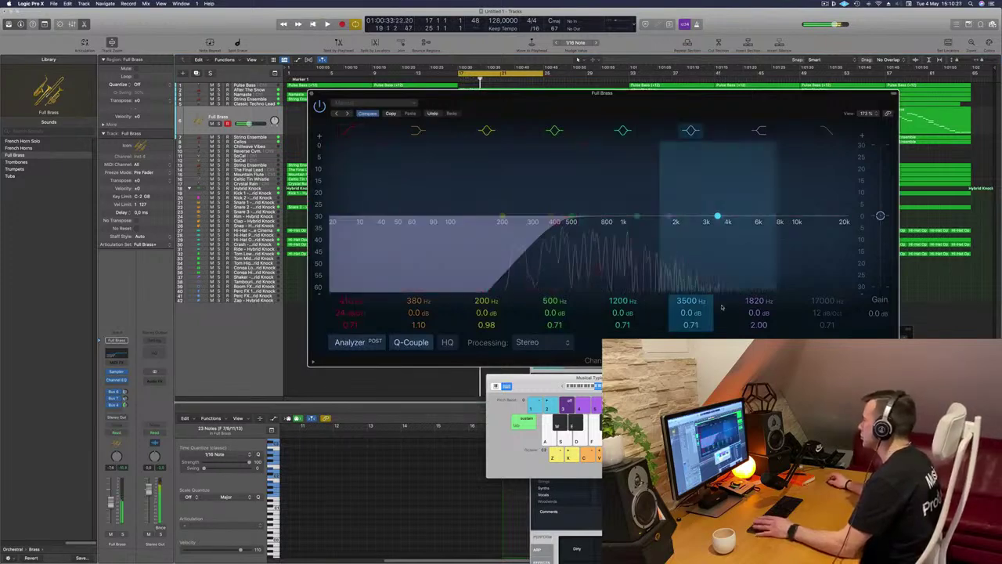
pyautogui.moveTo(668, 214); pyautogui.dragTo(668, 212)
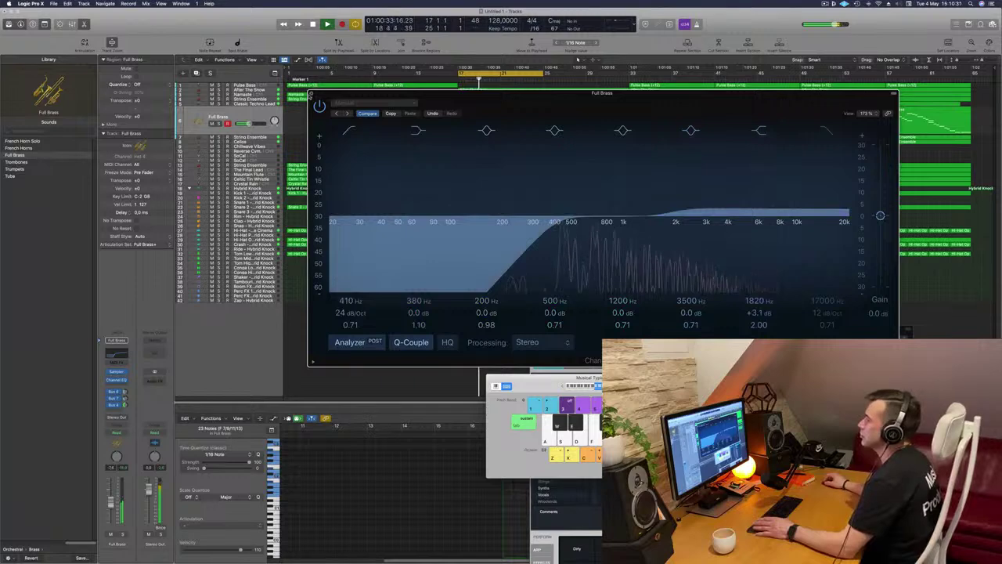
pyautogui.click(310, 94)
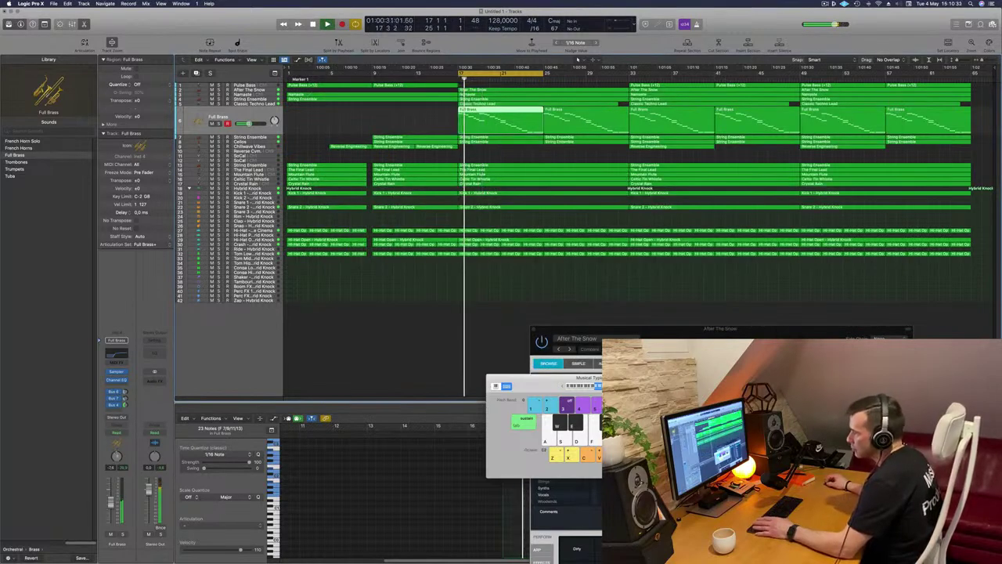
# Audition Classic Techno Lead in solo, split its region at bar 25 and delete the part between bars 17 and 25
pyautogui.click(272, 102)
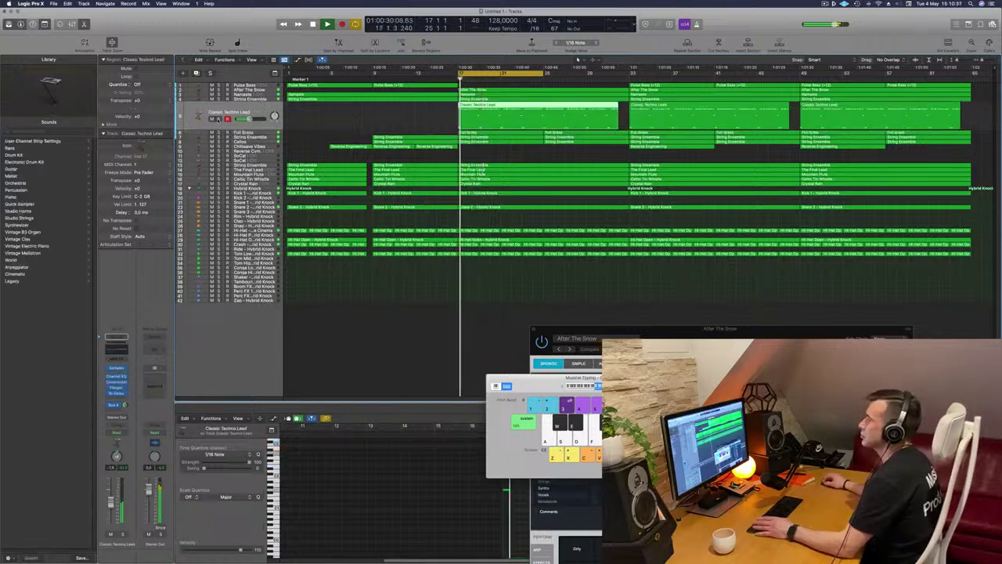
pyautogui.hotkey('ctrl', 's')
pyautogui.click(218, 119)
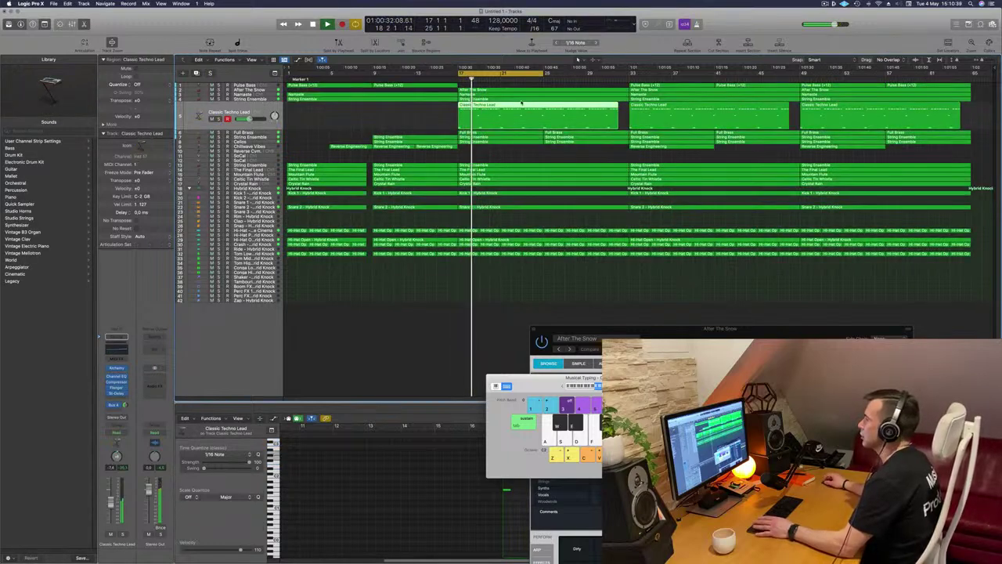
pyautogui.press('space')
pyautogui.press('space')
pyautogui.keyDown('super'); pyautogui.doubleClick(544, 106); pyautogui.keyUp('super')
pyautogui.click(508, 114)
pyautogui.press('Delete')
pyautogui.press('space')
pyautogui.press('space')
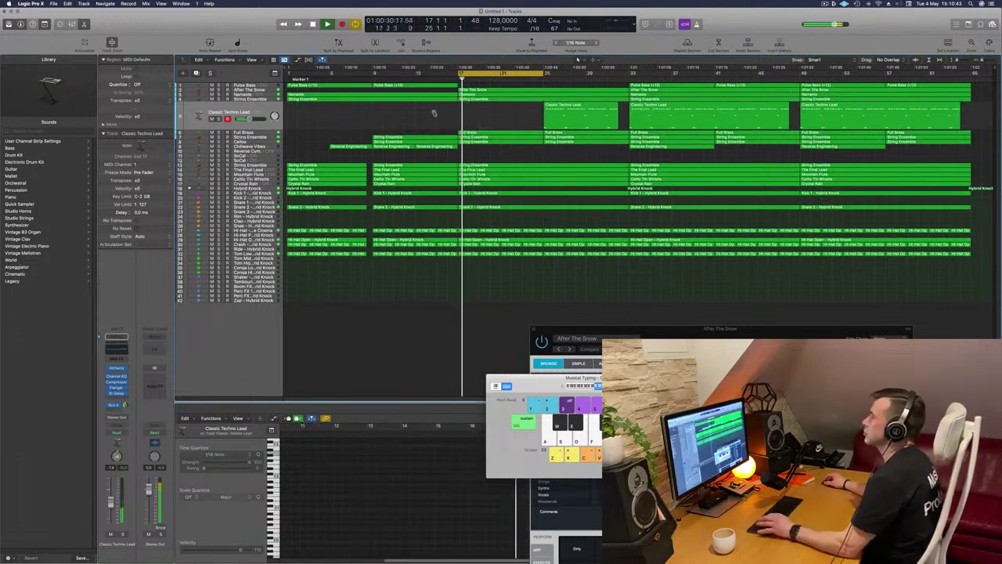
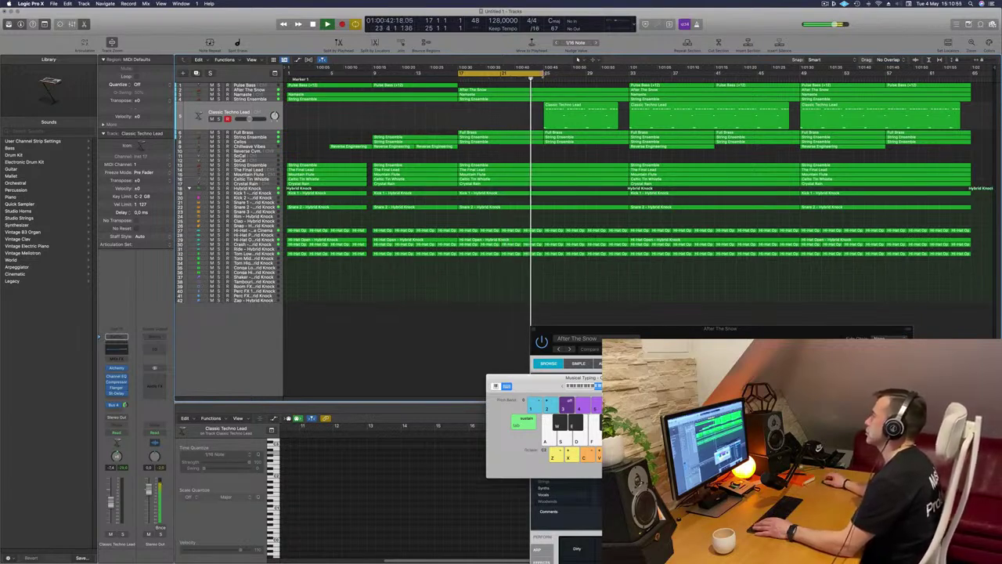
# Extend the cycle range to bar 33, raise the Classic Techno Lead volume and replay from bar 17
pyautogui.moveTo(533, 74); pyautogui.dragTo(628, 80)
pyautogui.click(243, 112)
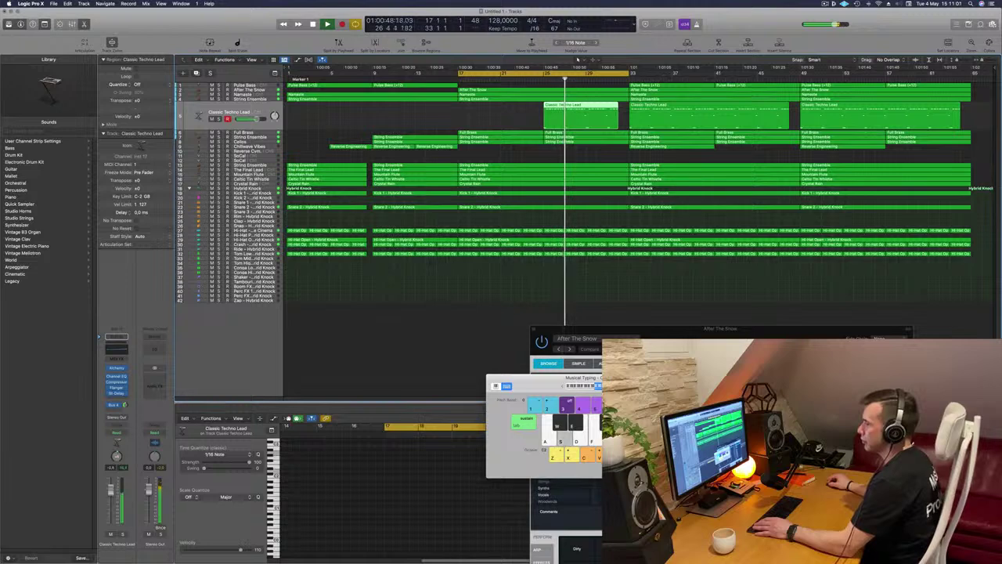
pyautogui.press('space')
pyautogui.press('space')
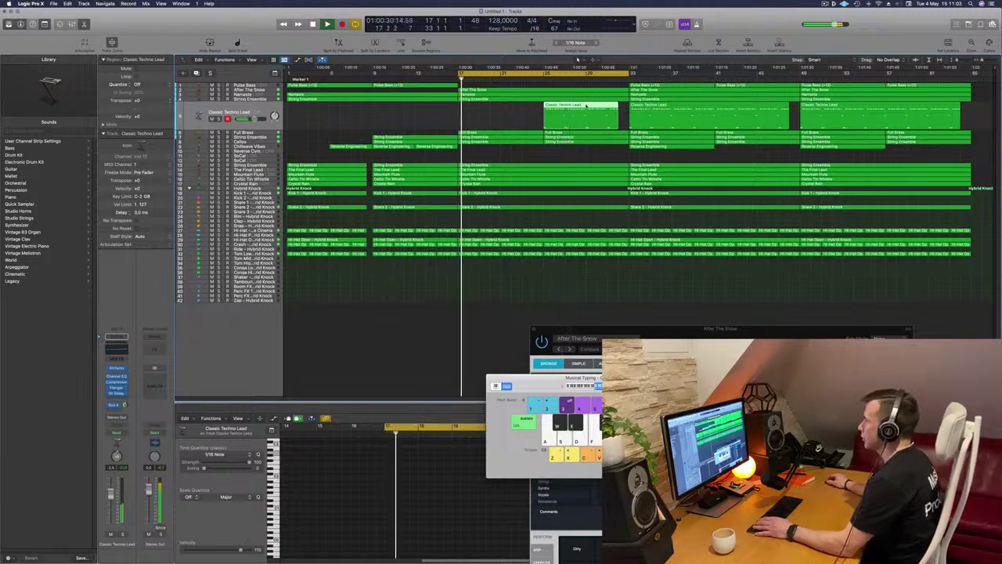
# Transpose all notes of the Classic Techno Lead region at bar 25 up an octave and replay the section
pyautogui.press('e')
pyautogui.press('e')
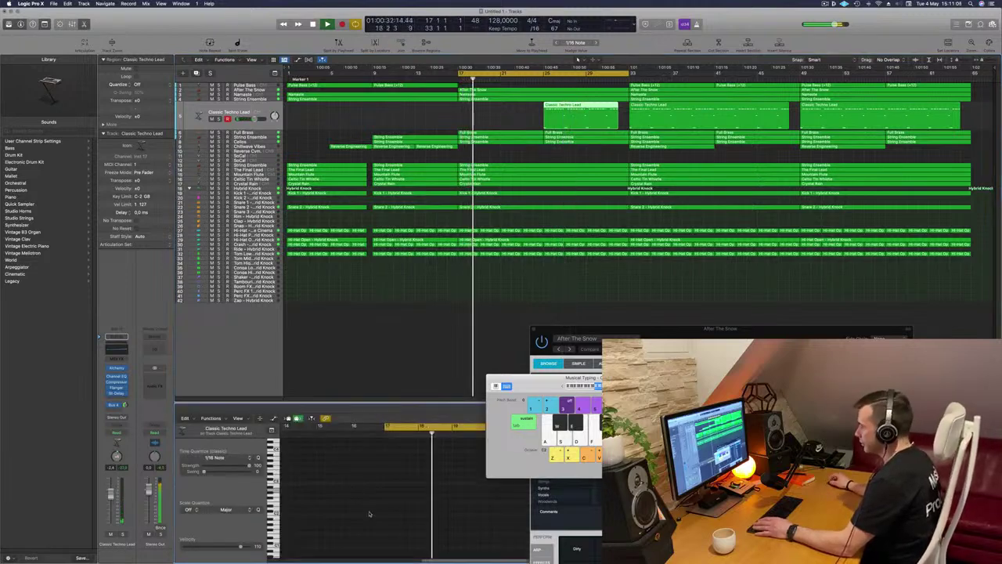
pyautogui.press('super+a')
pyautogui.hotkey('alt', 'shift', 'Up')
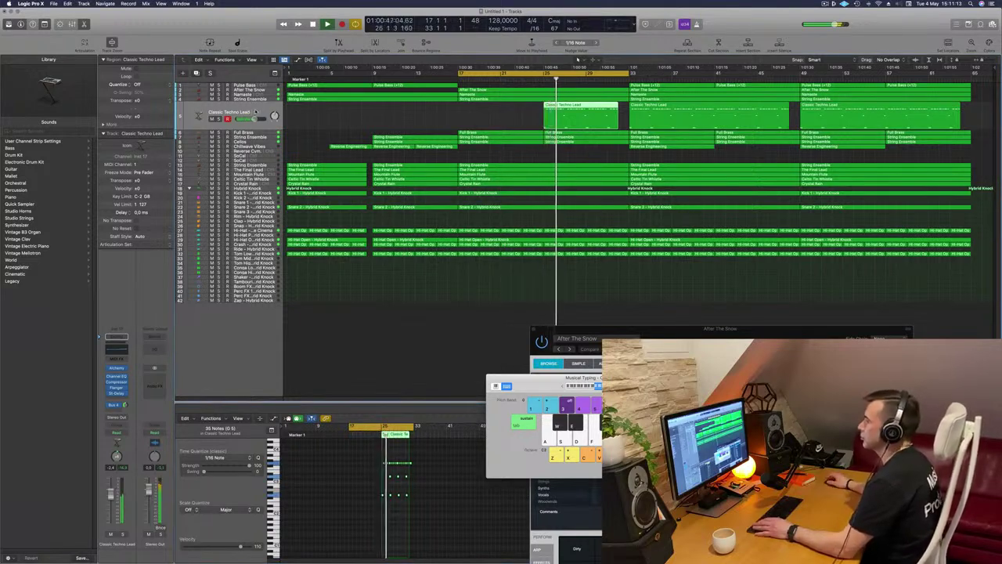
pyautogui.click(545, 78)
pyautogui.press('Return')
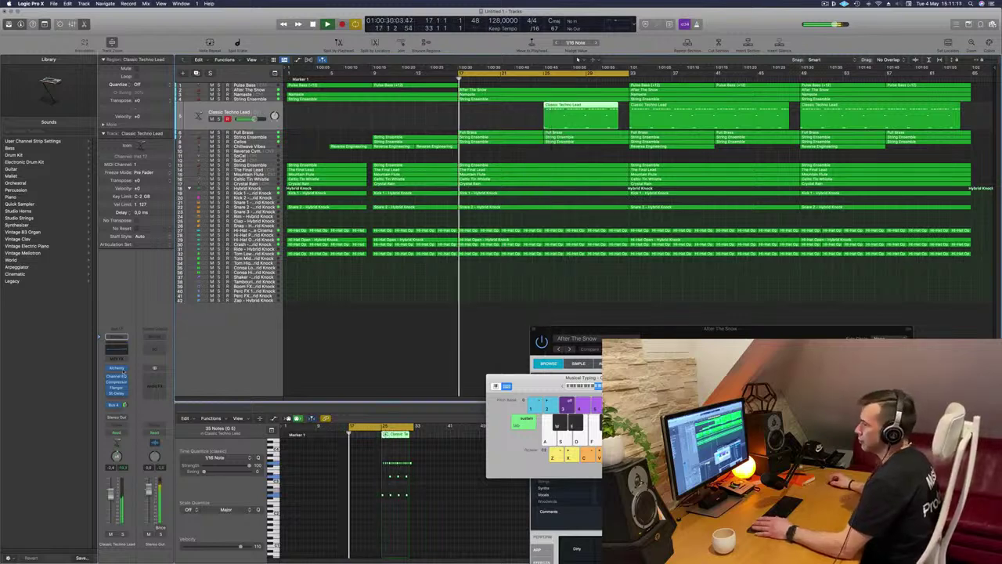
# Open Classic Techno Lead's Alchemy instrument clear of the regions and shorten the cycle range to bars 25–33 for playback
pyautogui.click(116, 368)
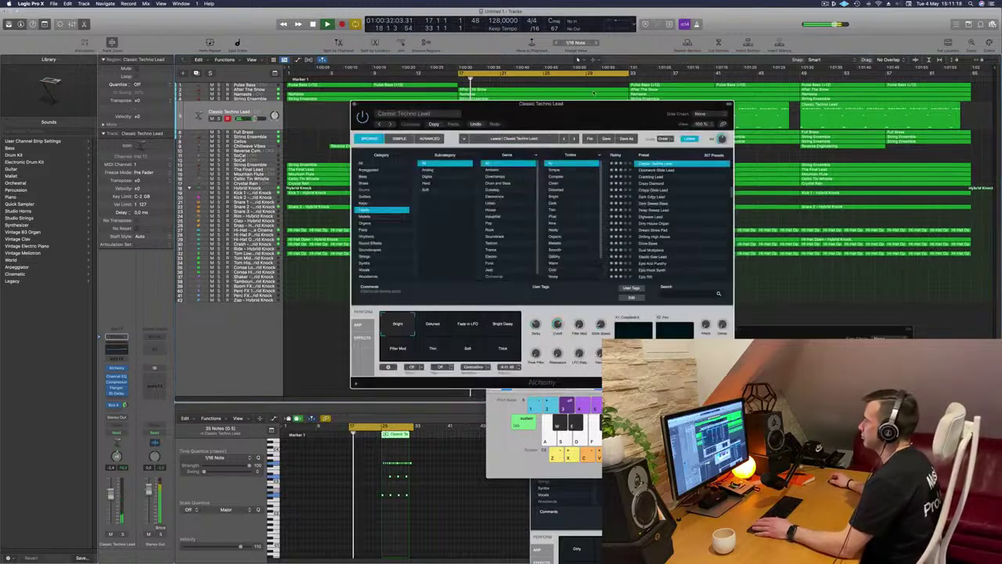
pyautogui.moveTo(647, 103); pyautogui.dragTo(460, 124)
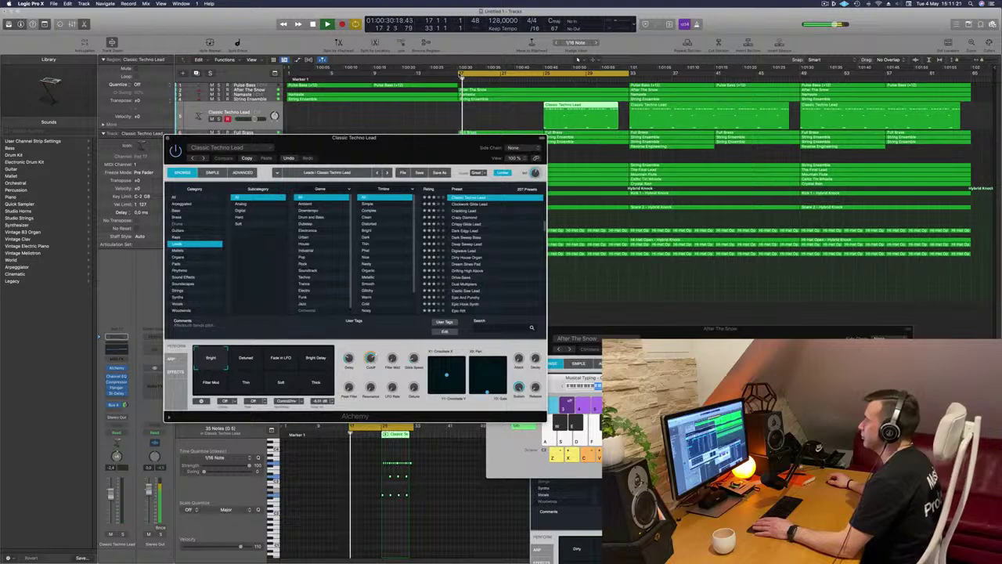
pyautogui.moveTo(462, 75); pyautogui.dragTo(545, 78)
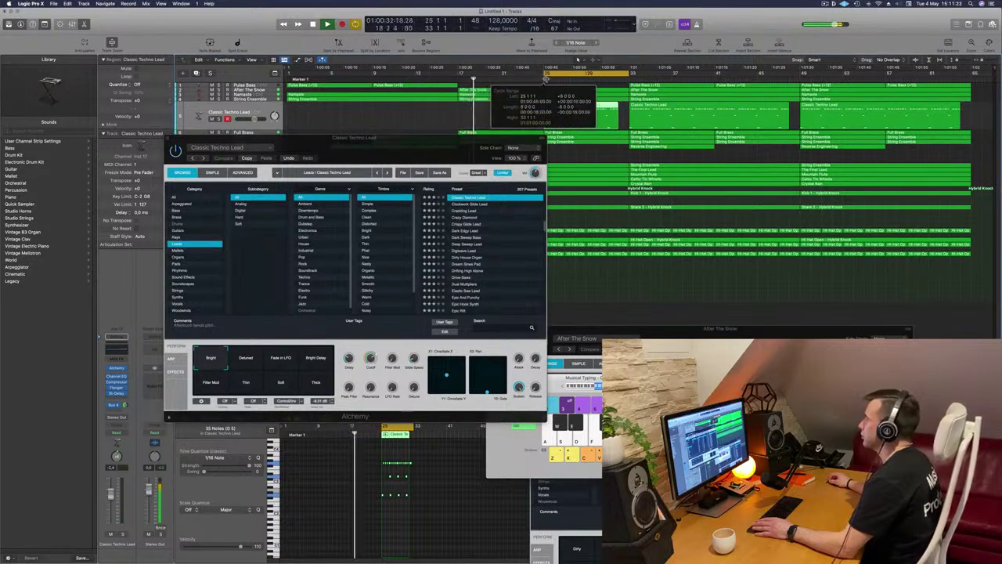
pyautogui.press('Return')
pyautogui.moveTo(419, 143); pyautogui.dragTo(392, 133)
pyautogui.press('Return')
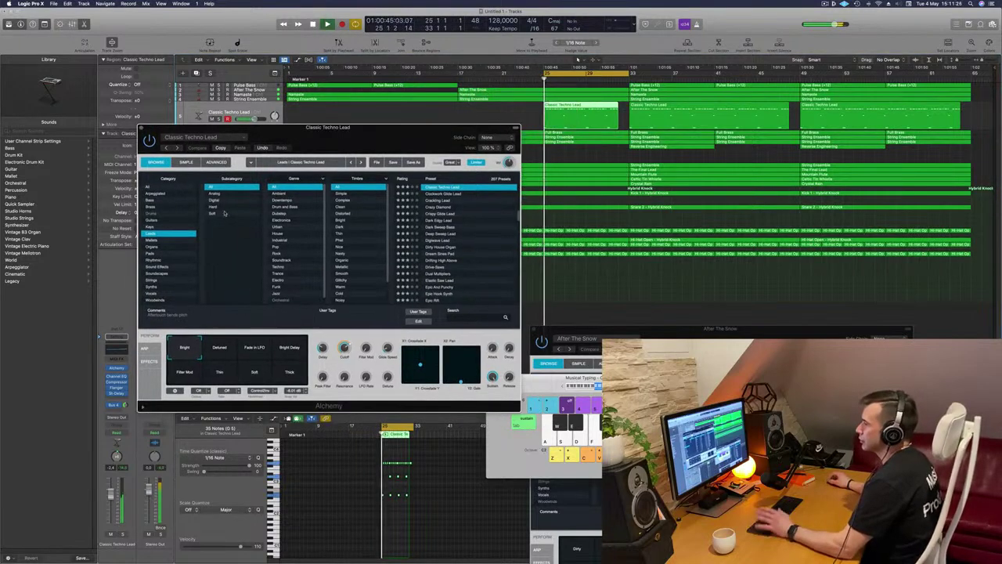
# Try the Dark Sweep Bass and Dual Multipliers presets in Alchemy and load the Drive-Saws preset
pyautogui.click(447, 227)
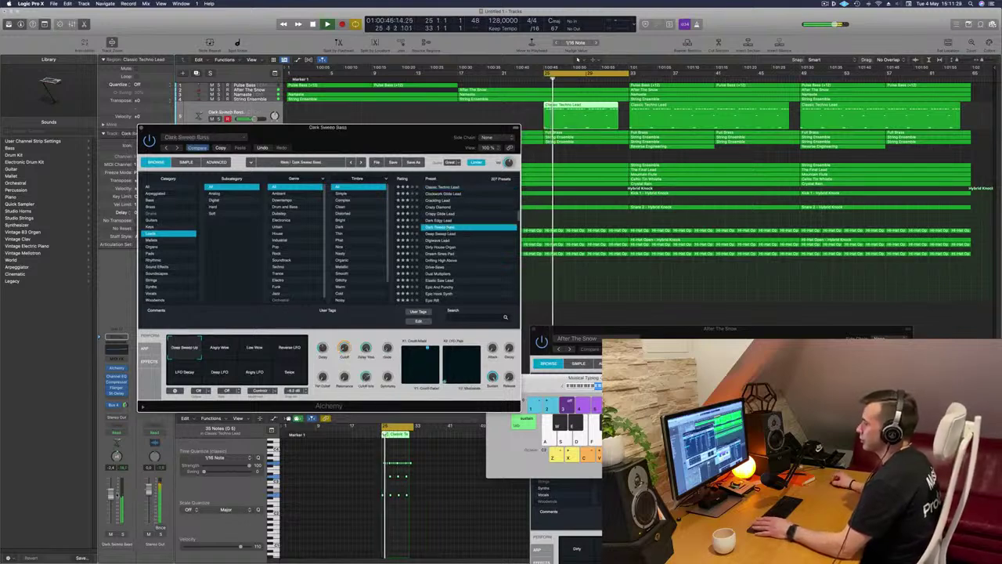
pyautogui.click(441, 274)
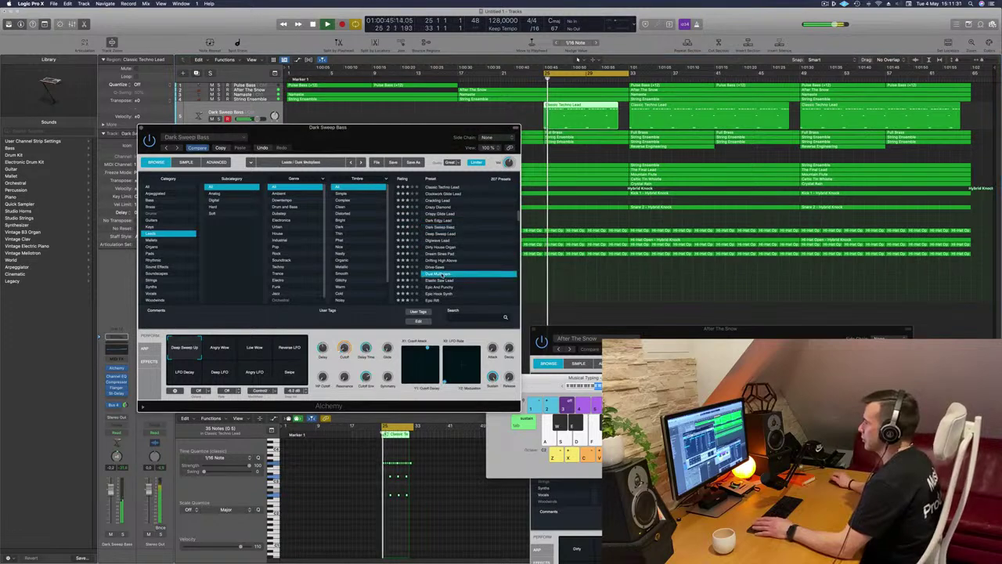
pyautogui.click(439, 268)
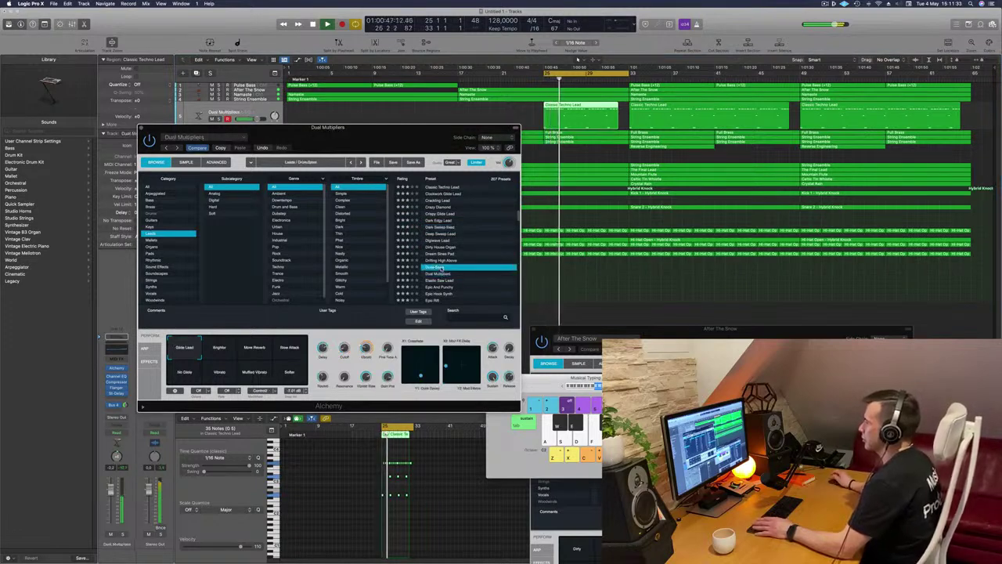
pyautogui.scroll(-2, 466, 268)
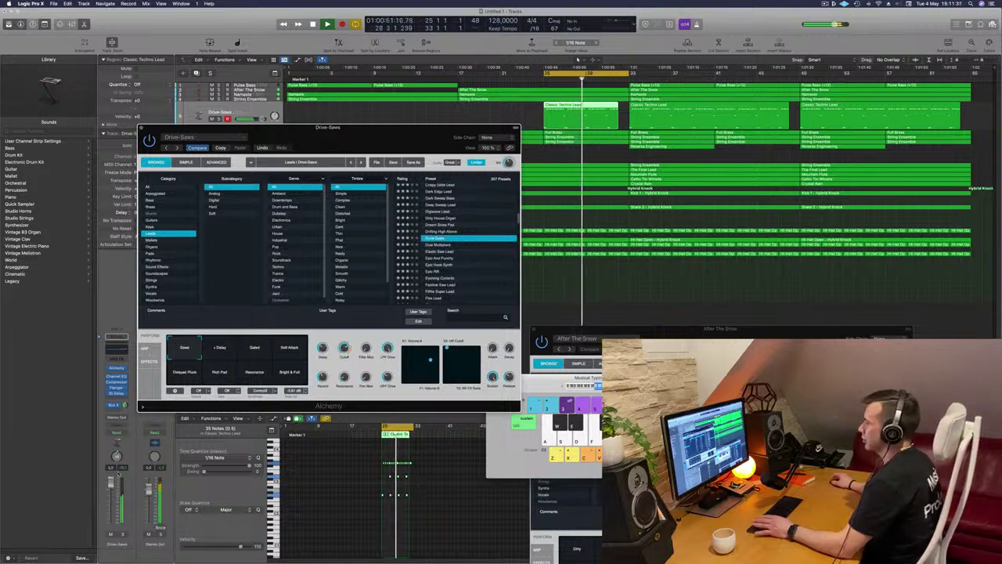
# Audition Drive-Saws' performance variations, including + Delay, Gated, Soft Attack, Rich Pad and Delayed Pluck, and return to Saws
pyautogui.click(228, 346)
pyautogui.click(258, 348)
pyautogui.click(291, 349)
pyautogui.click(221, 369)
pyautogui.click(186, 370)
pyautogui.click(185, 349)
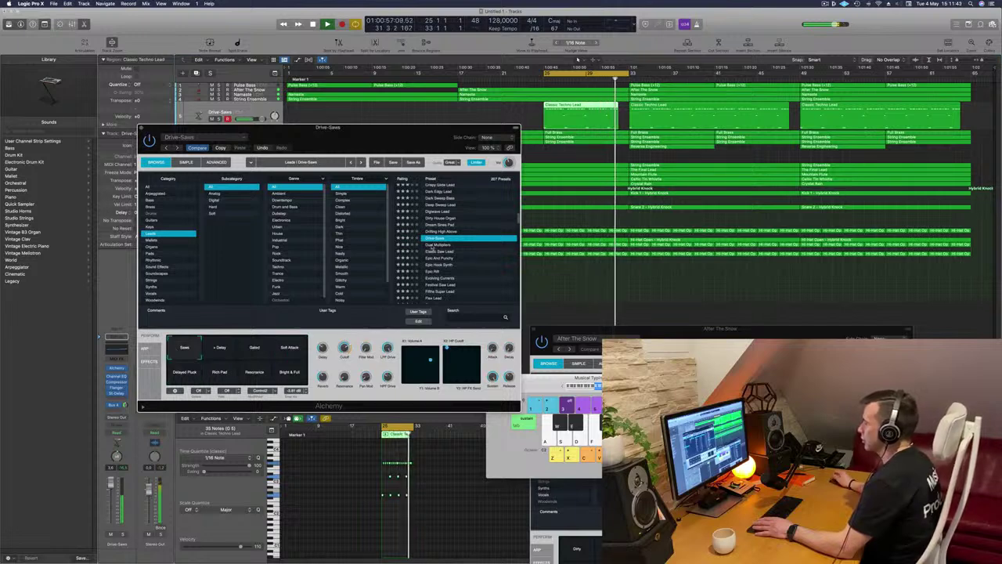
# Audition Alchemy's lead presets one by one from Dual Multipliers onward and load the Massive Festival Lead preset
pyautogui.click(434, 246)
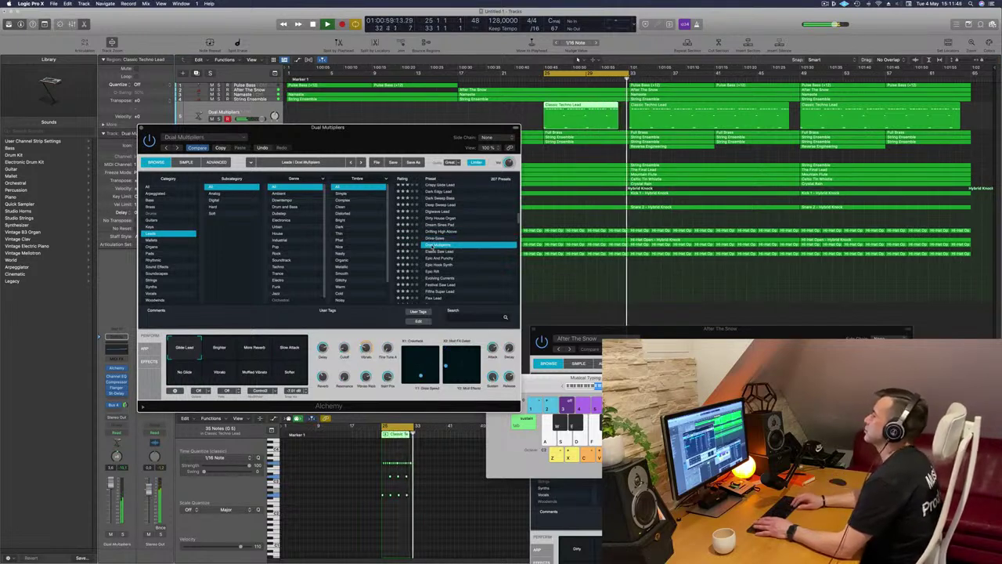
pyautogui.press('Down')
pyautogui.press('Down')
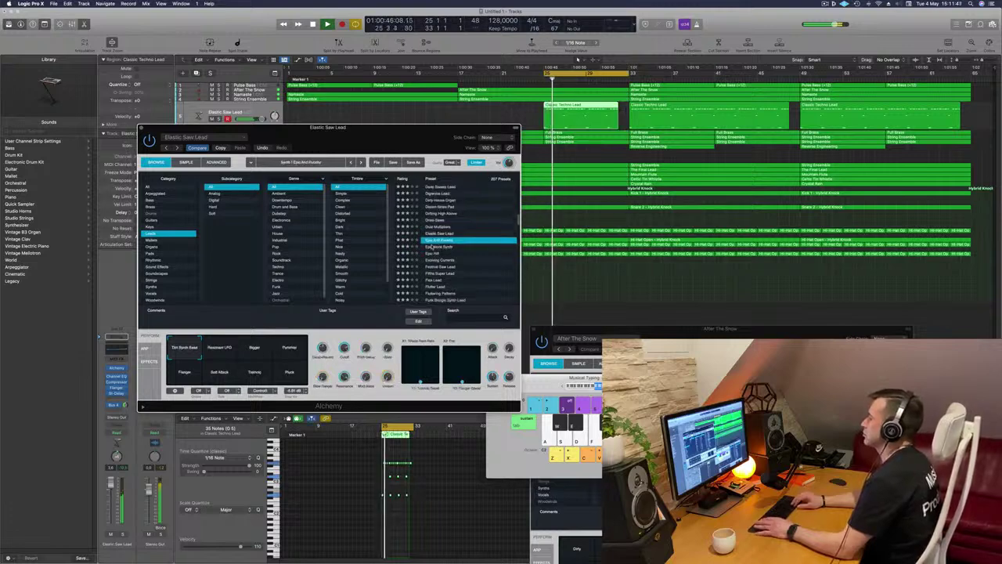
pyautogui.press('Down')
pyautogui.press('Down')
pyautogui.press('Down')
pyautogui.press('Down')
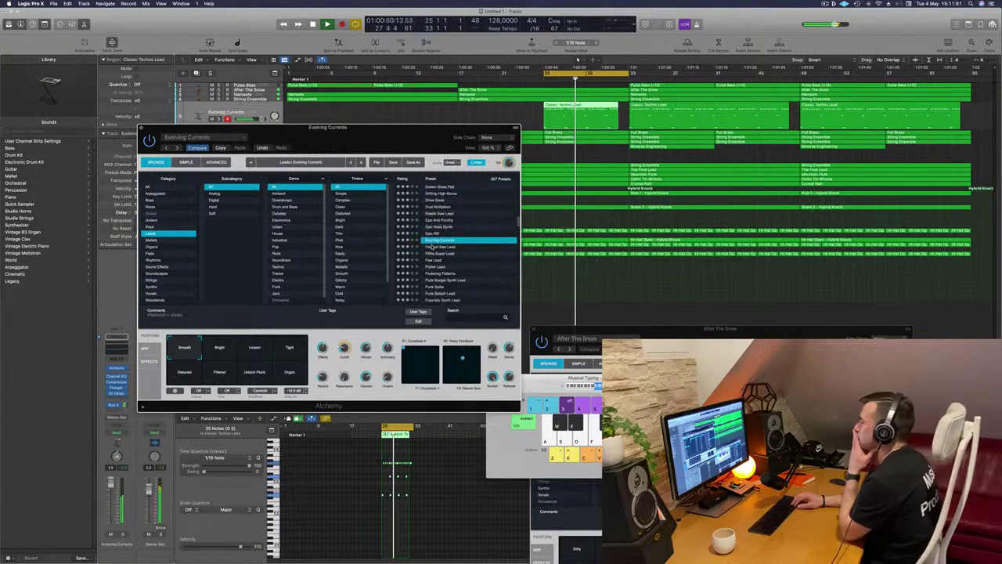
pyautogui.press('Down')
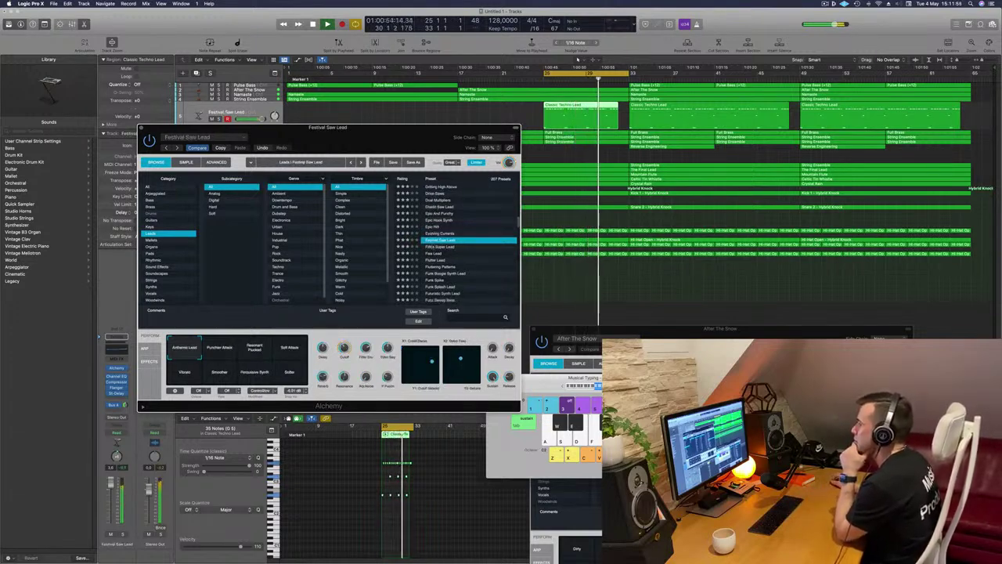
pyautogui.click(440, 254)
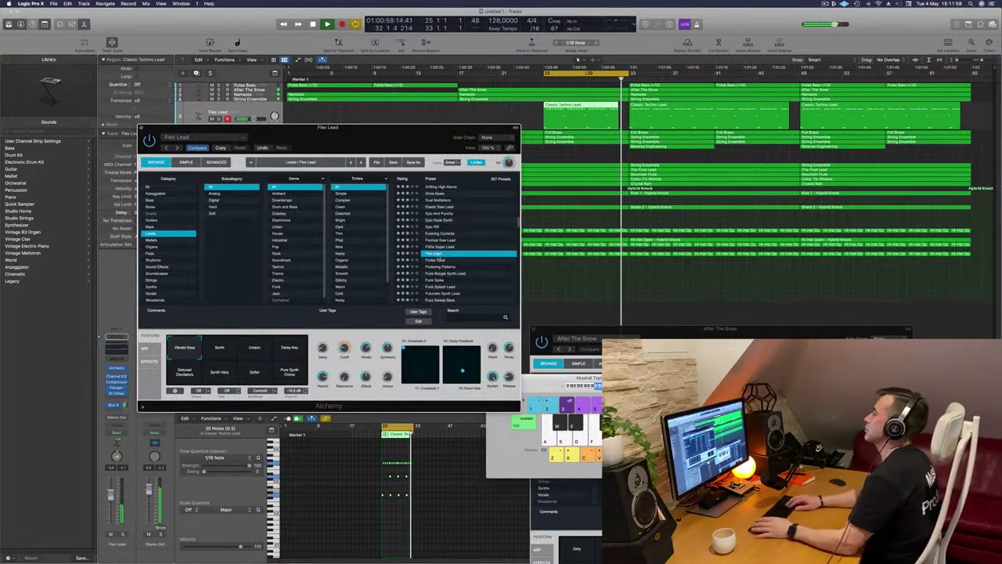
pyautogui.click(440, 259)
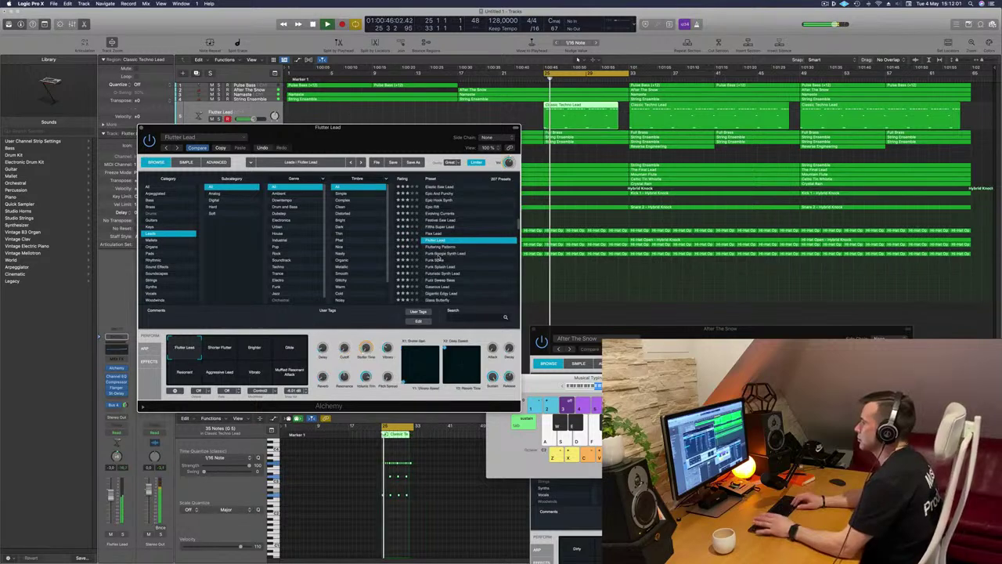
pyautogui.press('Down')
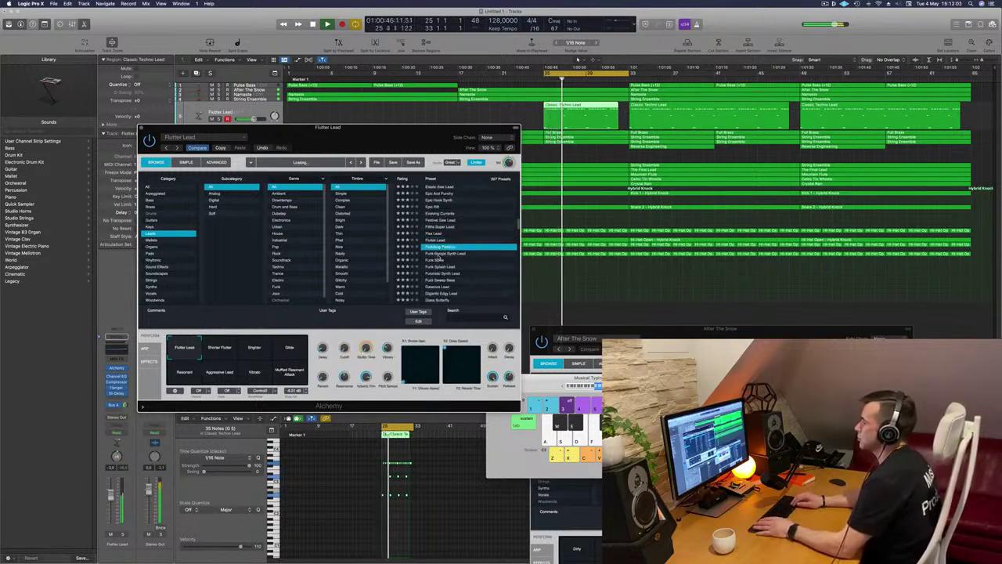
pyautogui.press('Down')
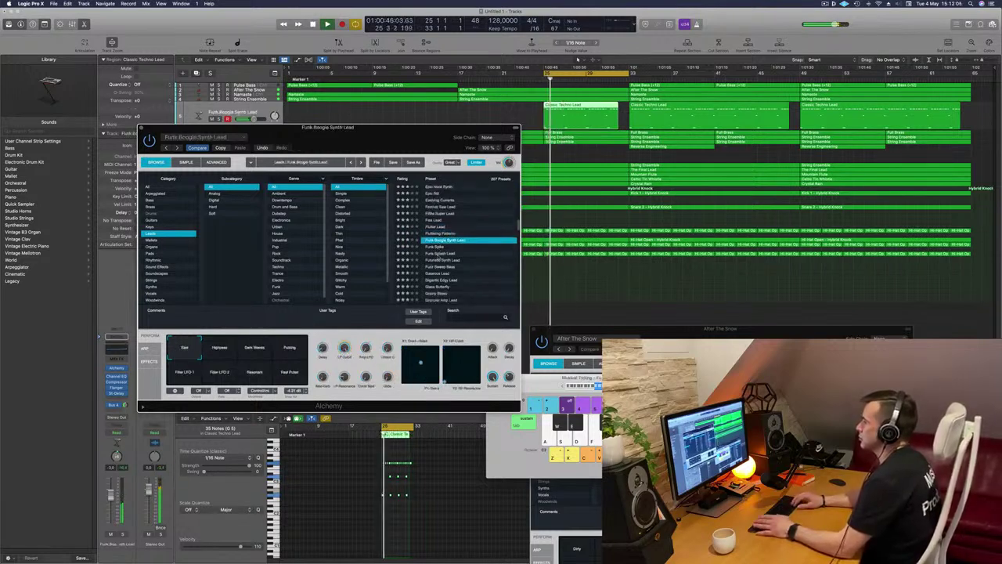
pyautogui.press('Down')
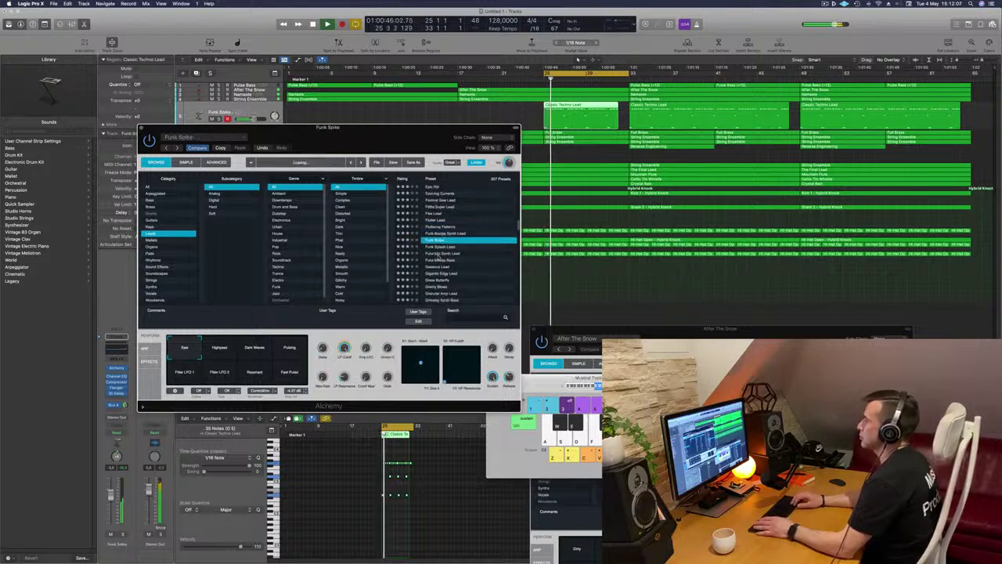
pyautogui.press('Down')
pyautogui.press('Down')
pyautogui.press('Down')
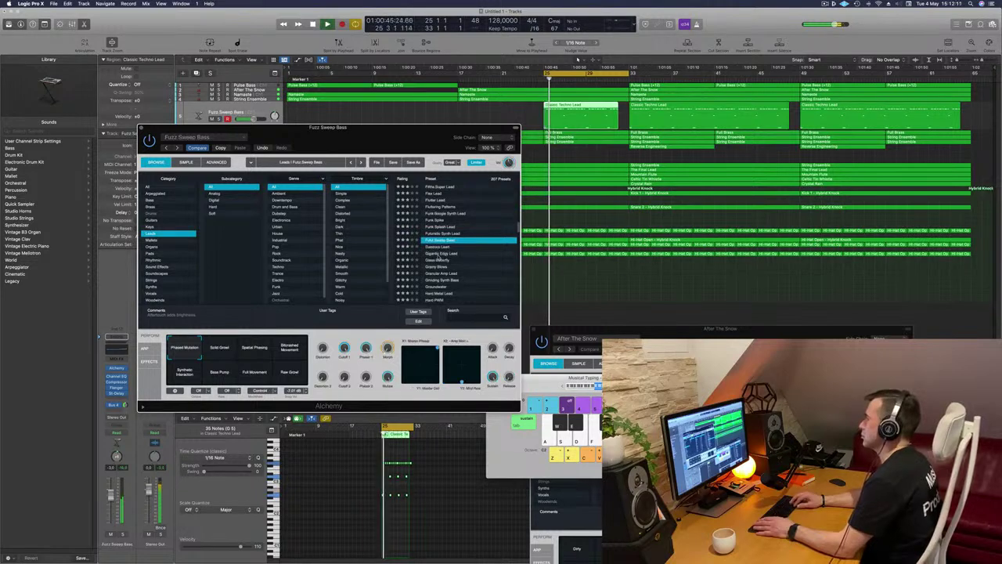
pyautogui.press('Down')
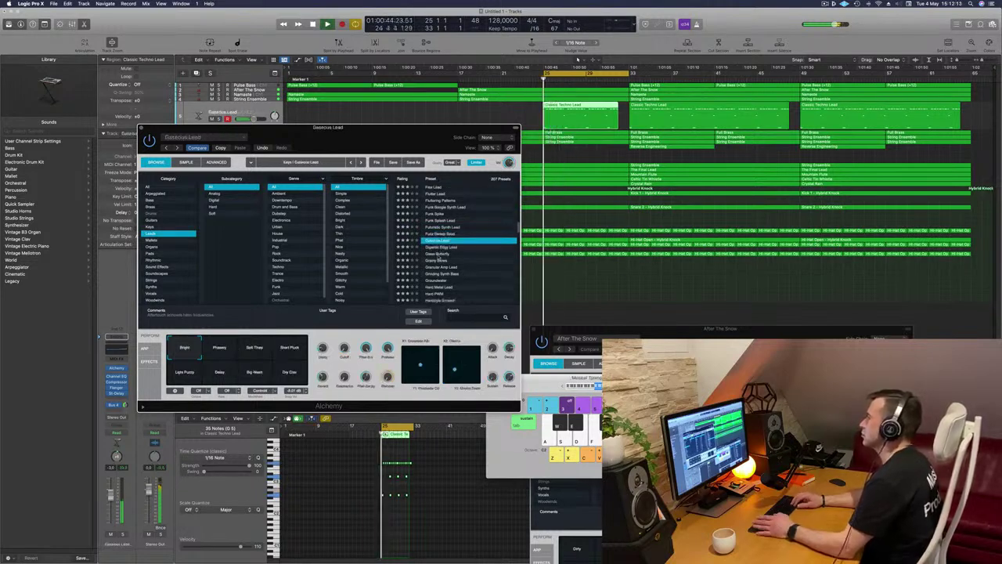
pyautogui.press('Down')
pyautogui.press('Down')
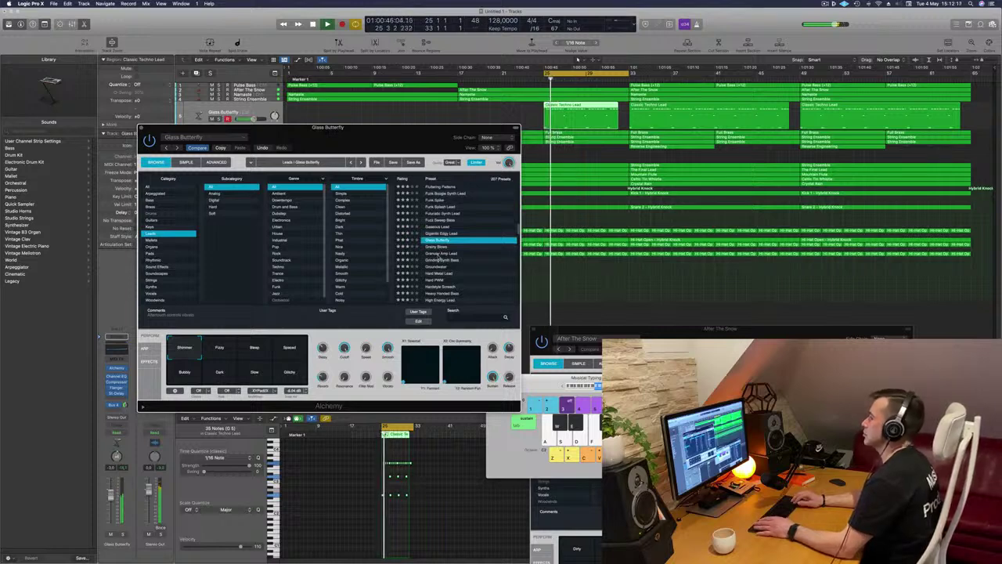
pyautogui.press('Down')
pyautogui.press('Down')
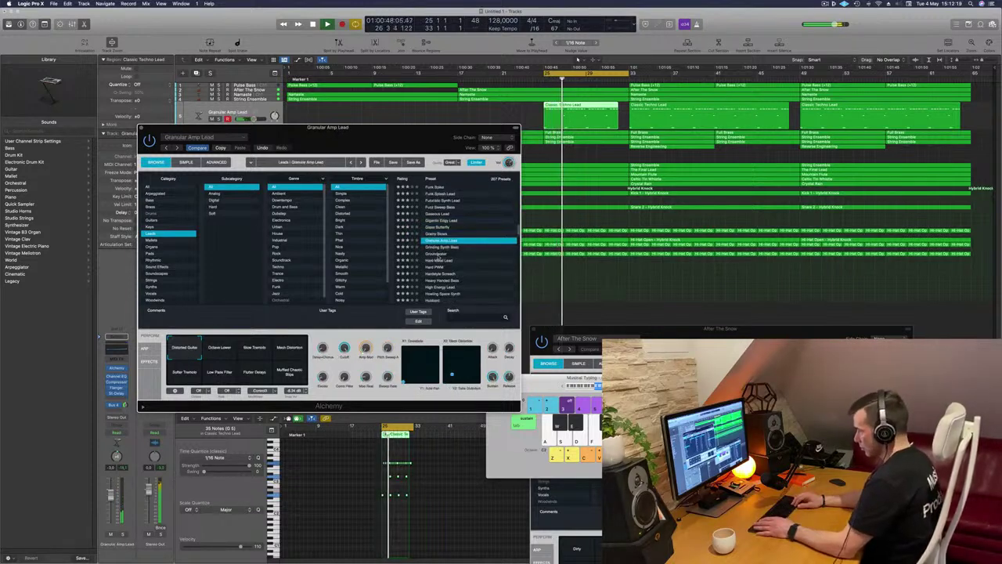
pyautogui.press('Down')
pyautogui.press('Down')
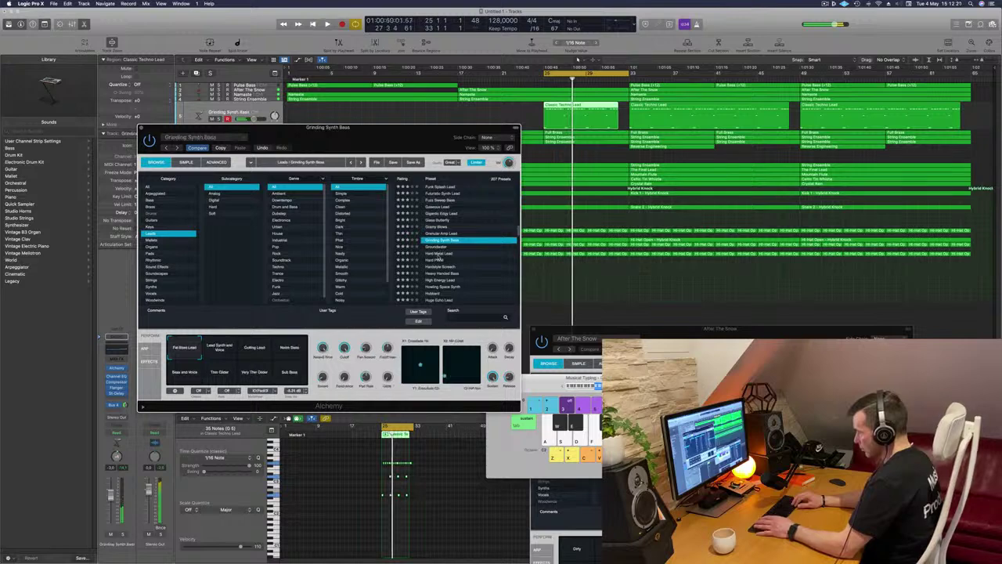
pyautogui.press('Down')
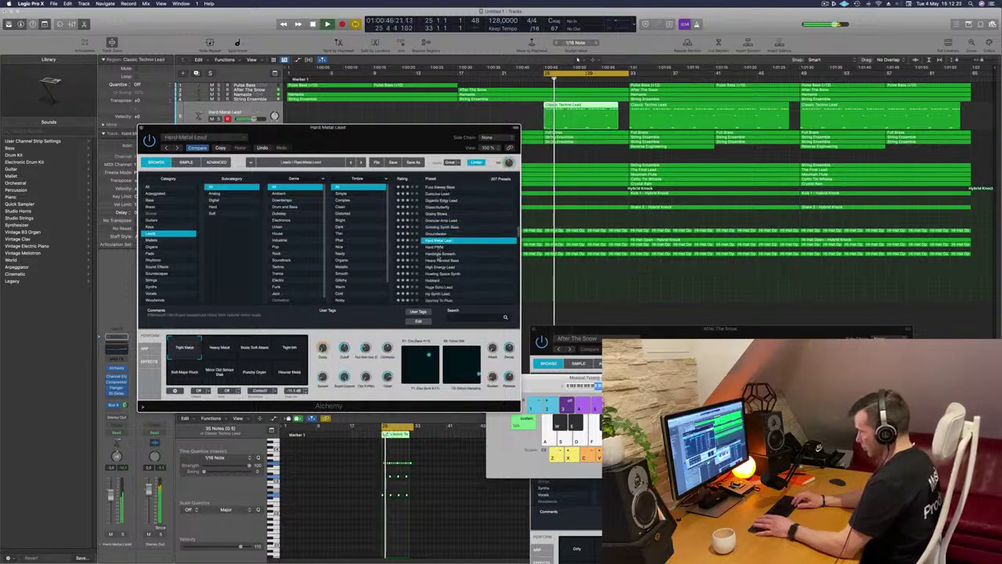
pyautogui.press('Down')
pyautogui.press('Down')
pyautogui.press('Down')
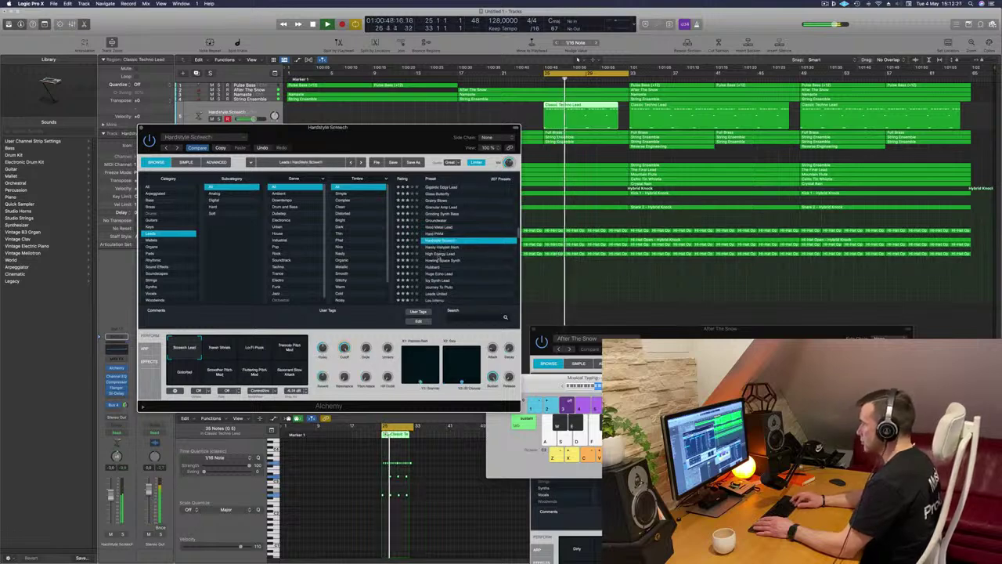
pyautogui.press('Down')
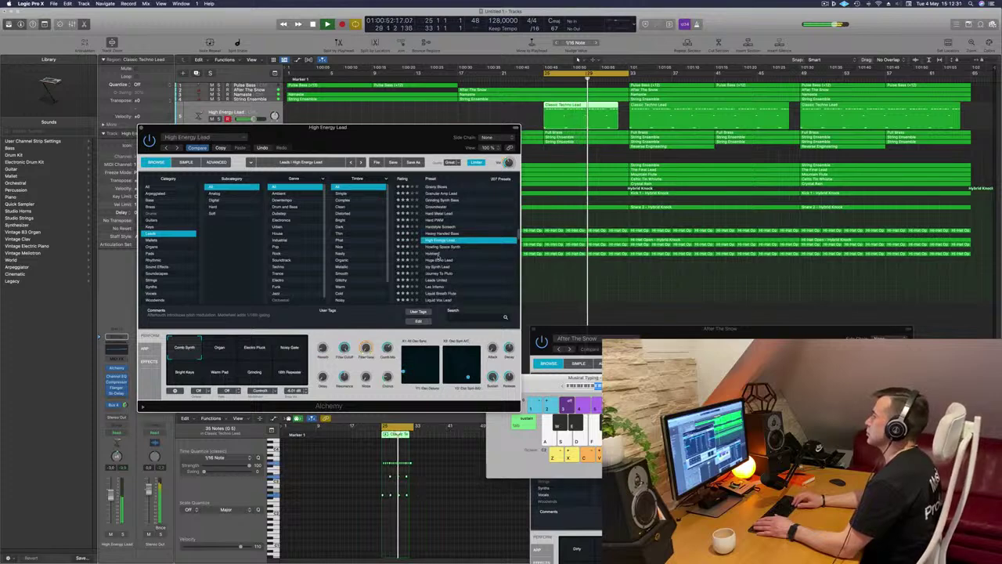
pyautogui.press('Down')
pyautogui.press('Down')
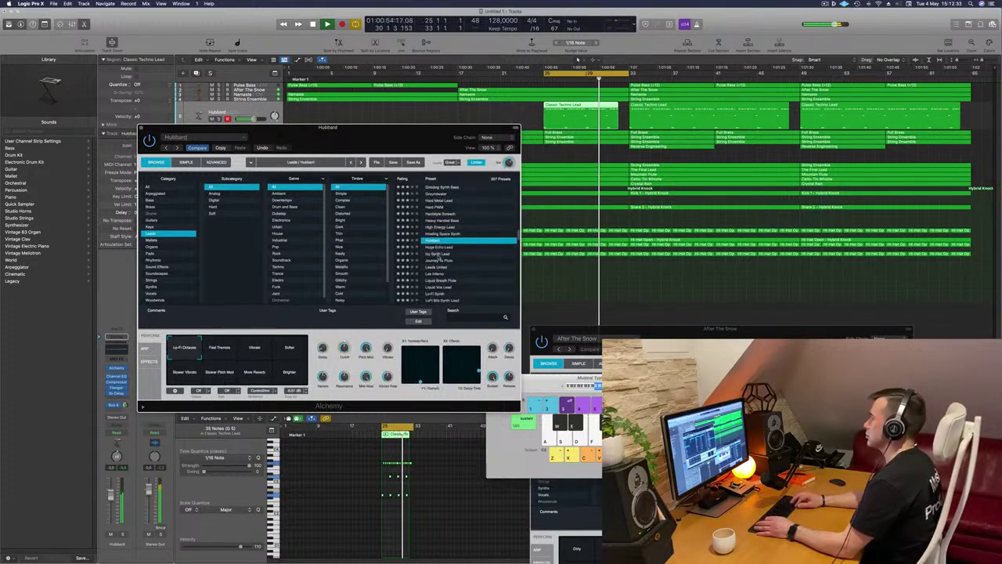
pyautogui.press('Down')
pyautogui.press('Down')
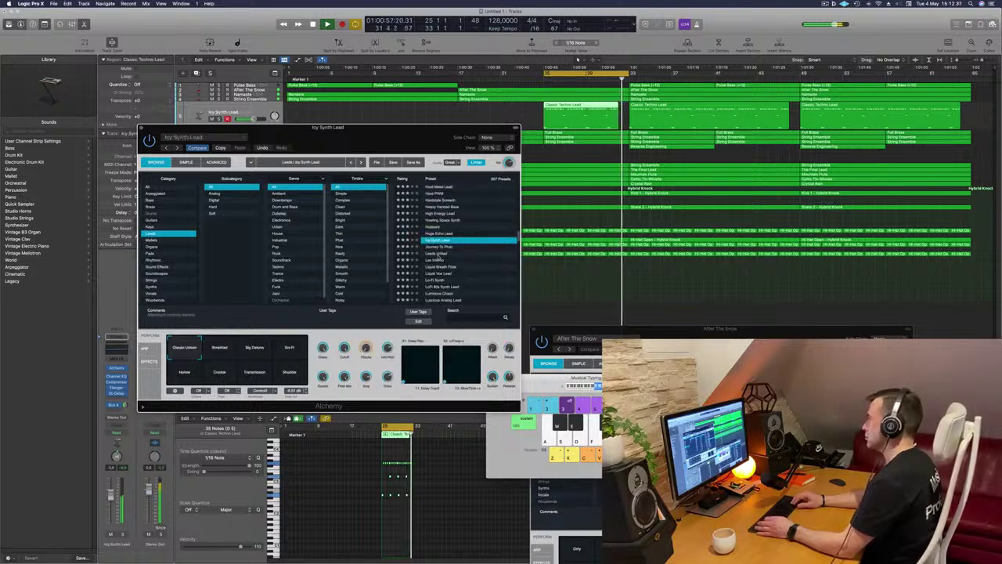
pyautogui.press('Down')
pyautogui.press('Down')
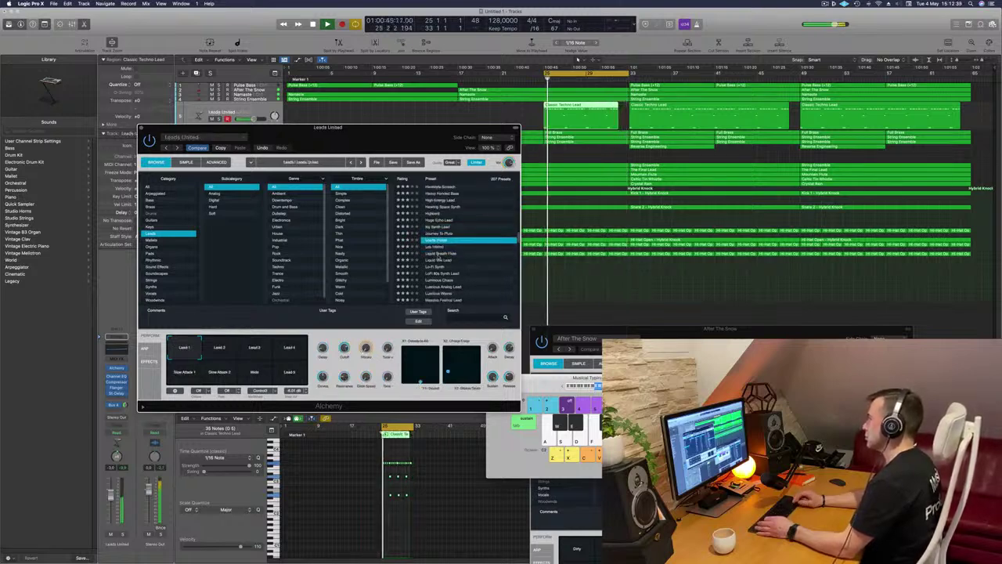
pyautogui.press('Down')
pyautogui.press('Down')
pyautogui.press('Down')
pyautogui.press('Down')
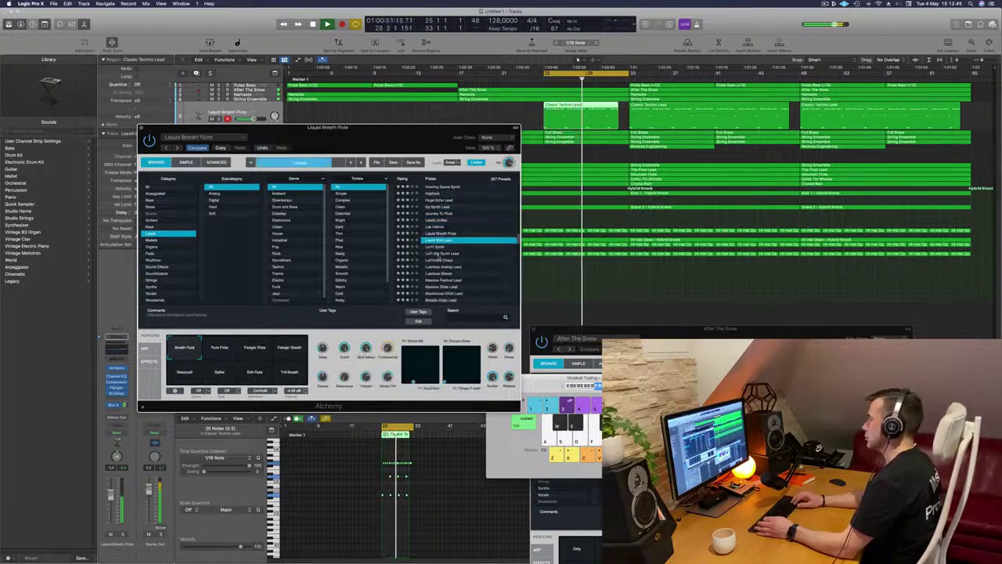
pyautogui.press('Down')
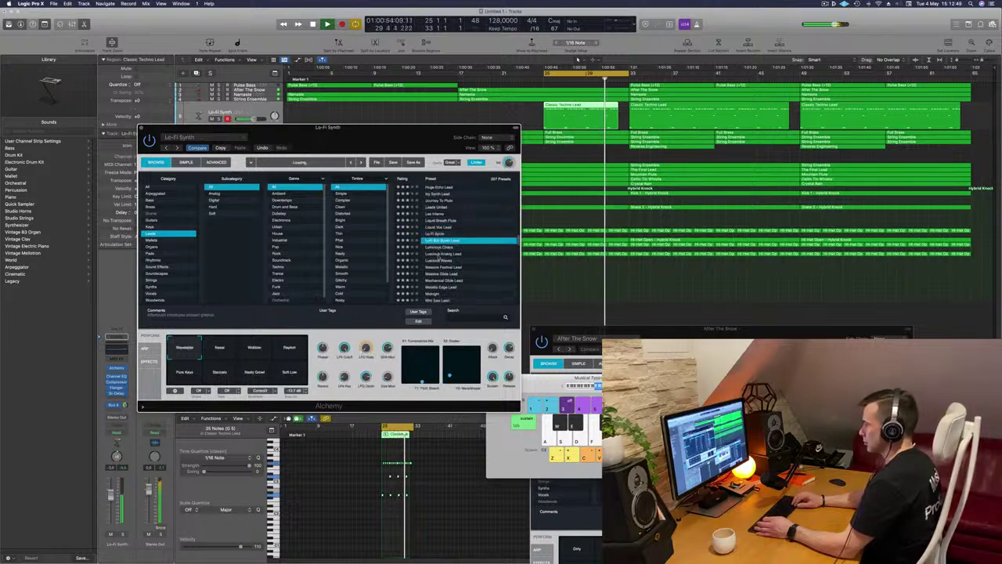
pyautogui.press('Down')
pyautogui.press('Down')
pyautogui.press('Down')
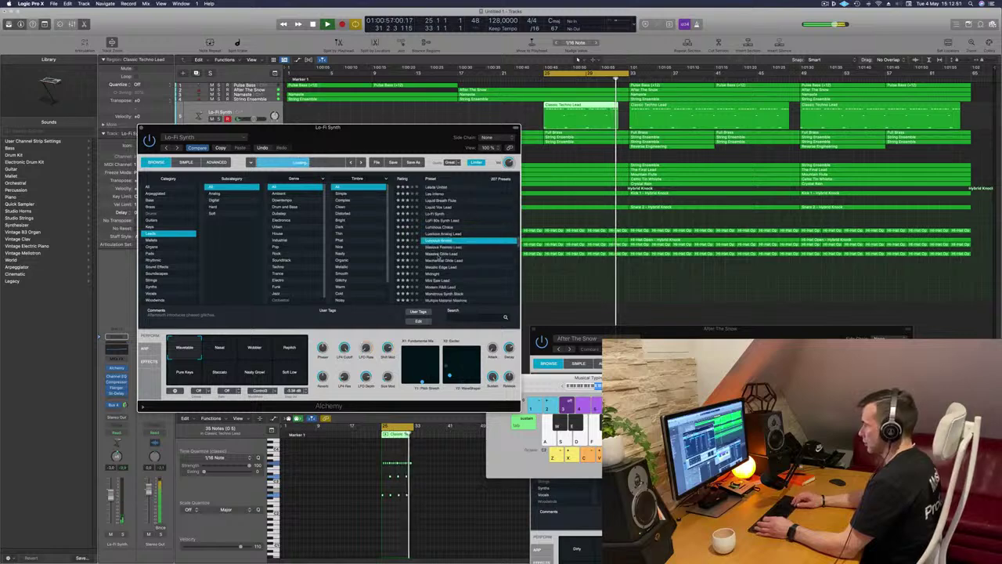
pyautogui.press('Down')
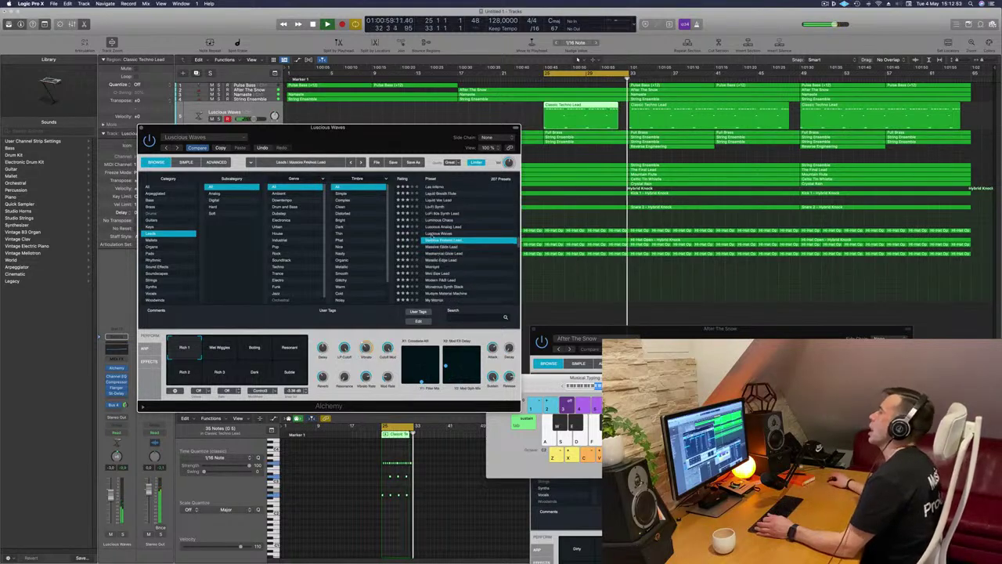
# Audition Massive Festival Lead's performance variations, including Lead 2, Lead 3, S&H 1 and S&H 2, and return to Lead 1
pyautogui.moveTo(405, 135); pyautogui.dragTo(470, 124)
pyautogui.click(335, 331)
pyautogui.click(365, 336)
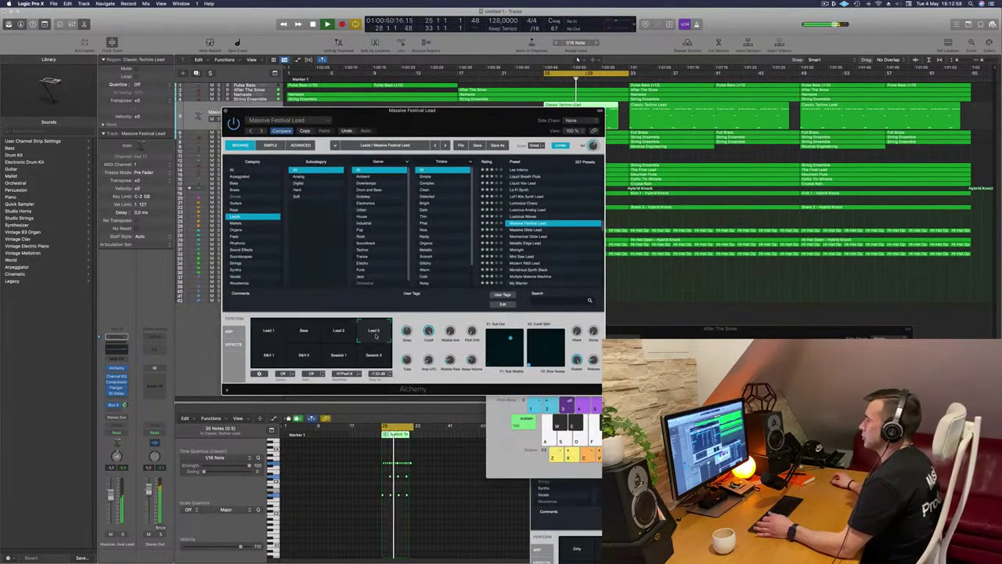
pyautogui.click(267, 357)
pyautogui.click(298, 357)
pyautogui.click(338, 357)
pyautogui.click(371, 359)
pyautogui.click(268, 356)
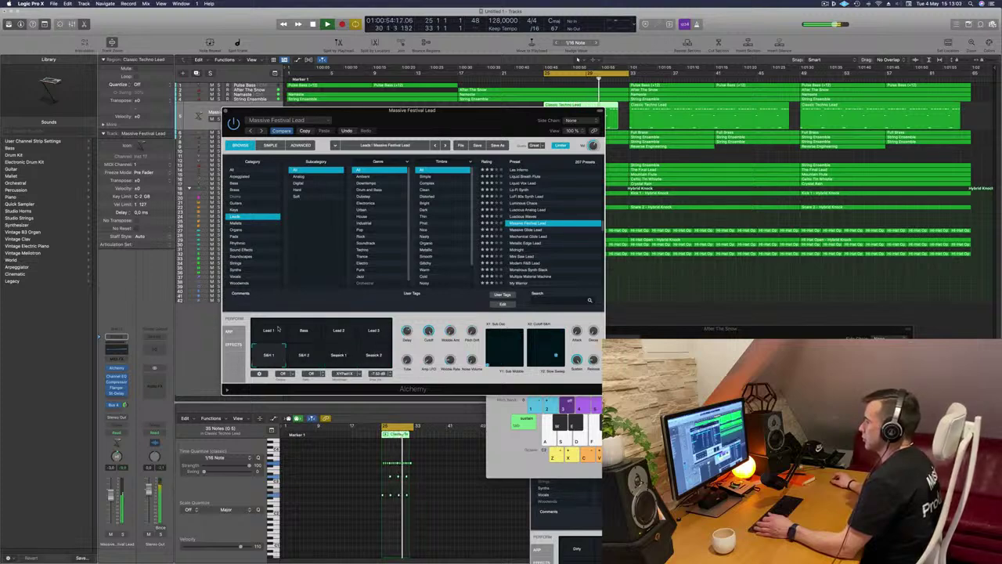
pyautogui.click(271, 332)
pyautogui.click(350, 332)
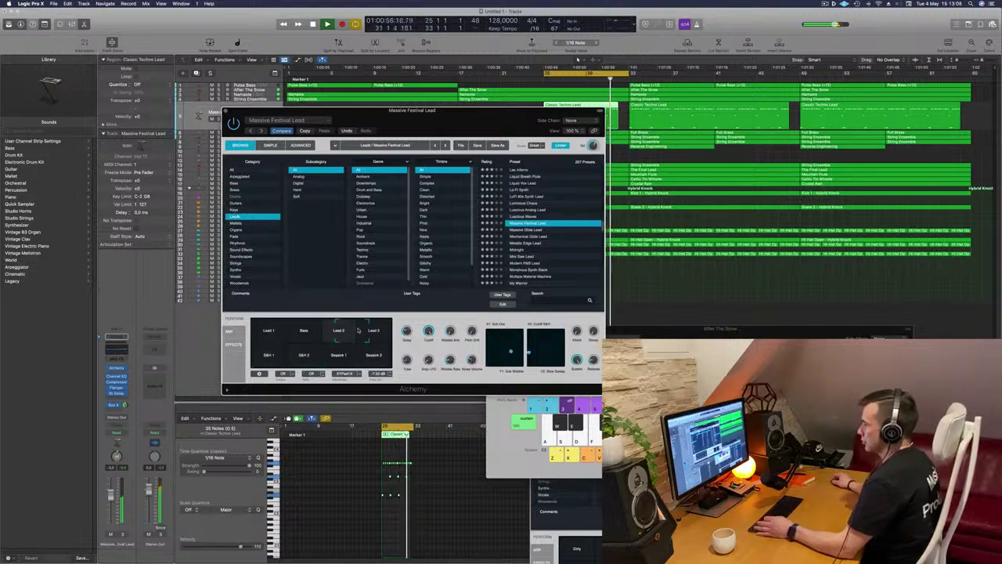
pyautogui.click(259, 329)
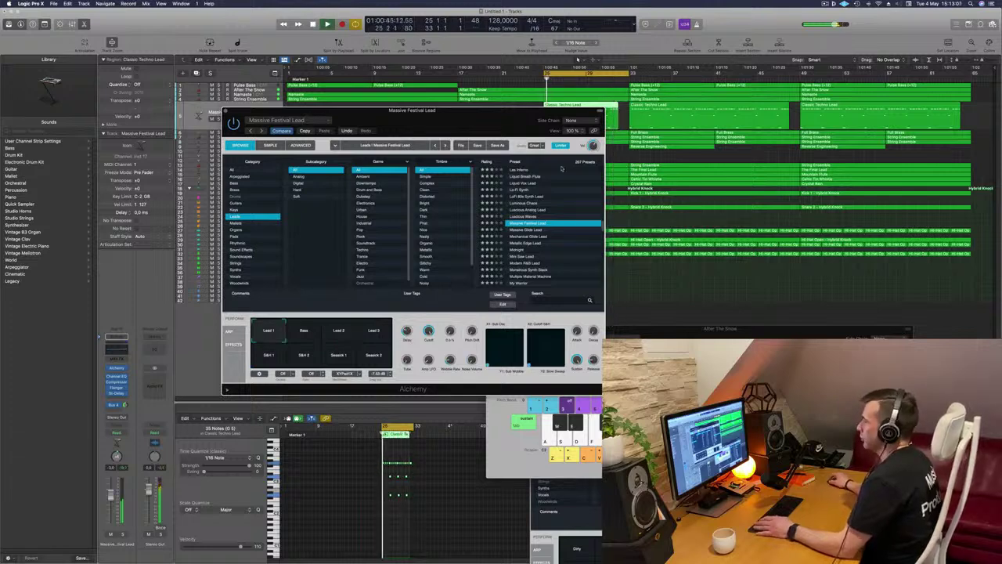
# Move the Alchemy instrument clear of the track list, close it and restart playback of the cycled section
pyautogui.moveTo(462, 114); pyautogui.dragTo(560, 141)
pyautogui.moveTo(406, 141); pyautogui.dragTo(403, 142)
pyautogui.click(346, 142)
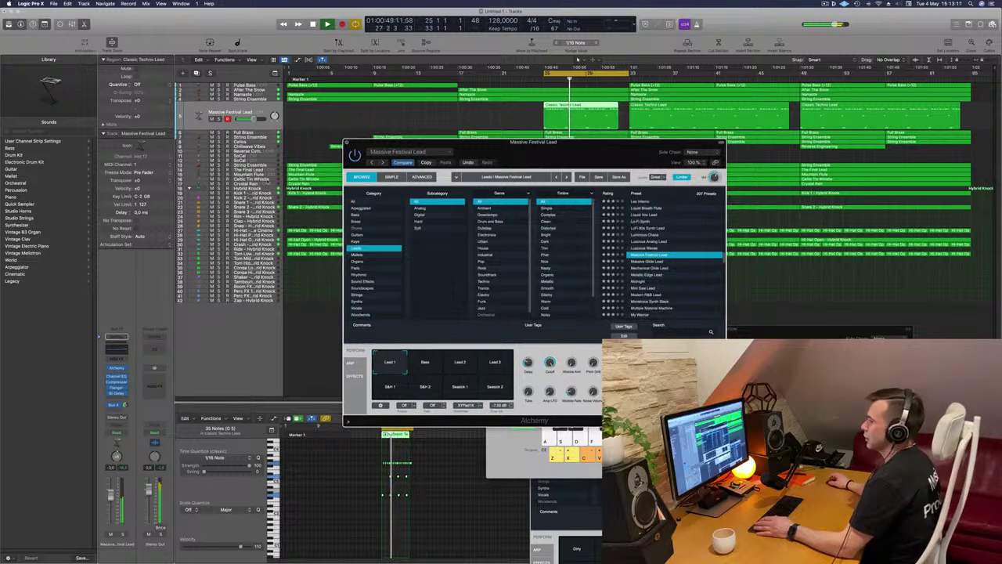
pyautogui.press('space')
pyautogui.press('space')
# Add a 24 dB/Oct low cut at 610 Hz in Massive Festival Lead's Channel EQ with the analyzer on
pyautogui.click(117, 338)
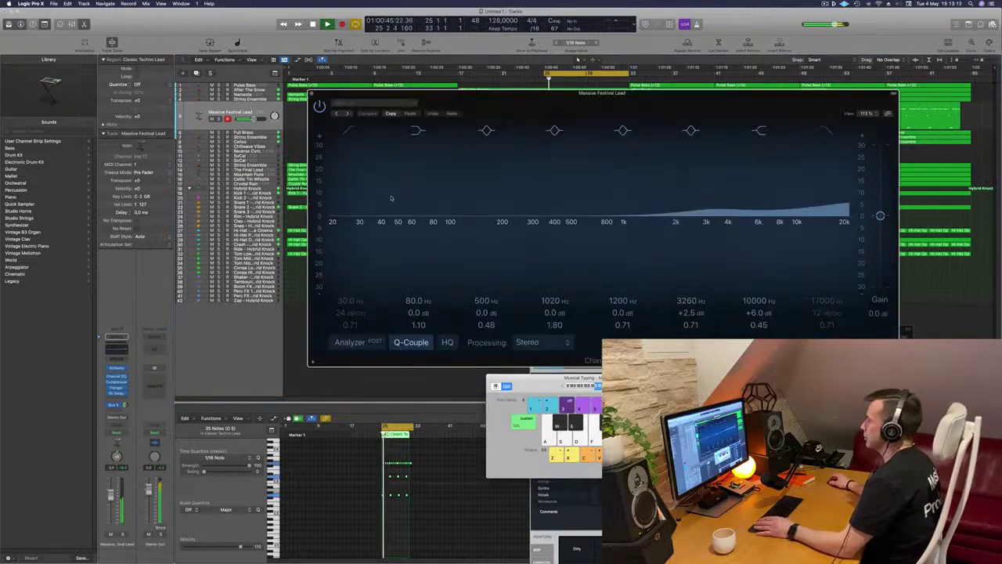
pyautogui.click(350, 131)
pyautogui.click(349, 342)
pyautogui.moveTo(358, 239); pyautogui.dragTo(583, 227)
pyautogui.moveTo(719, 94); pyautogui.dragTo(807, 94)
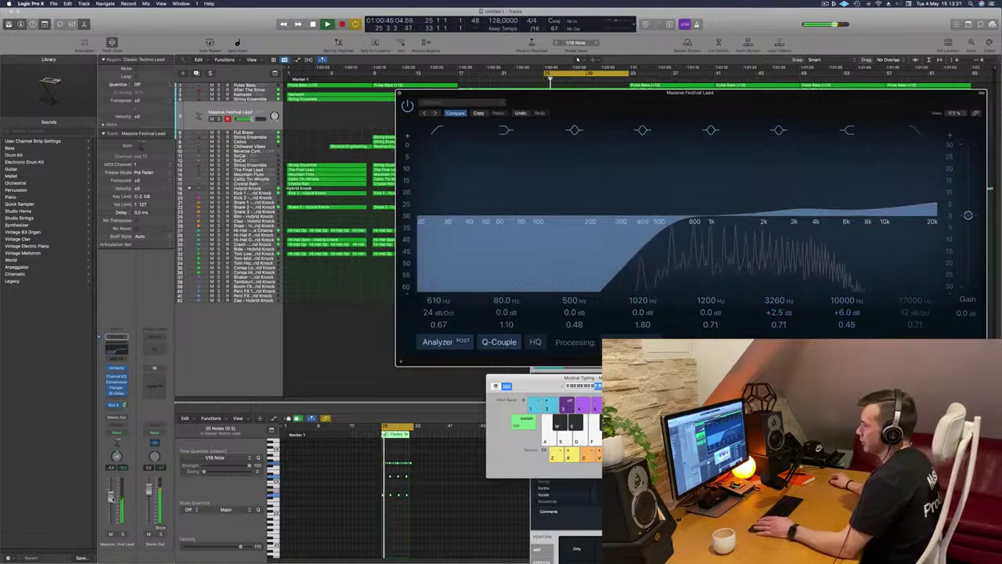
# Insert a Direction Mixer on the Massive Festival Lead track and set its spread to 2.00
pyautogui.click(236, 345)
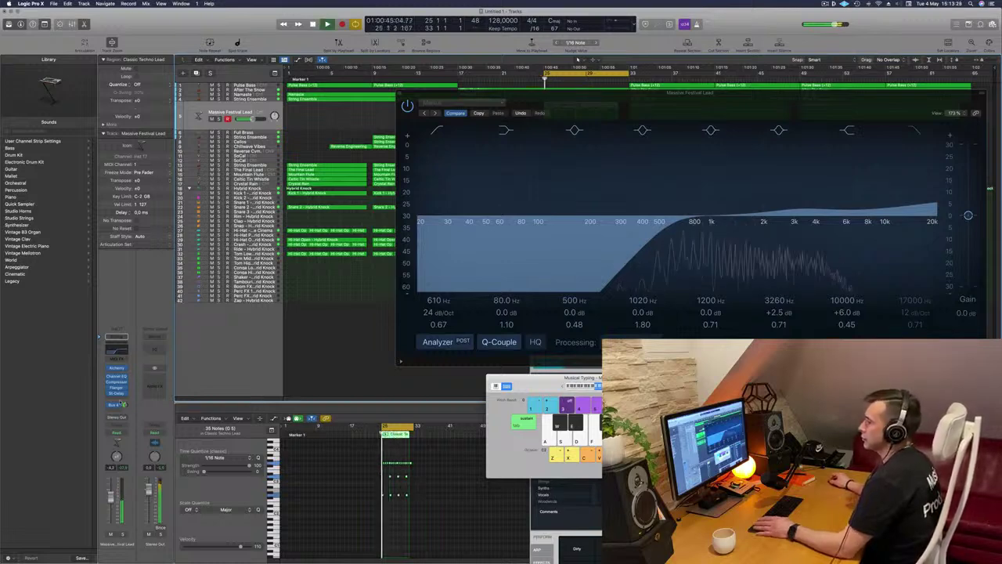
pyautogui.click(117, 397)
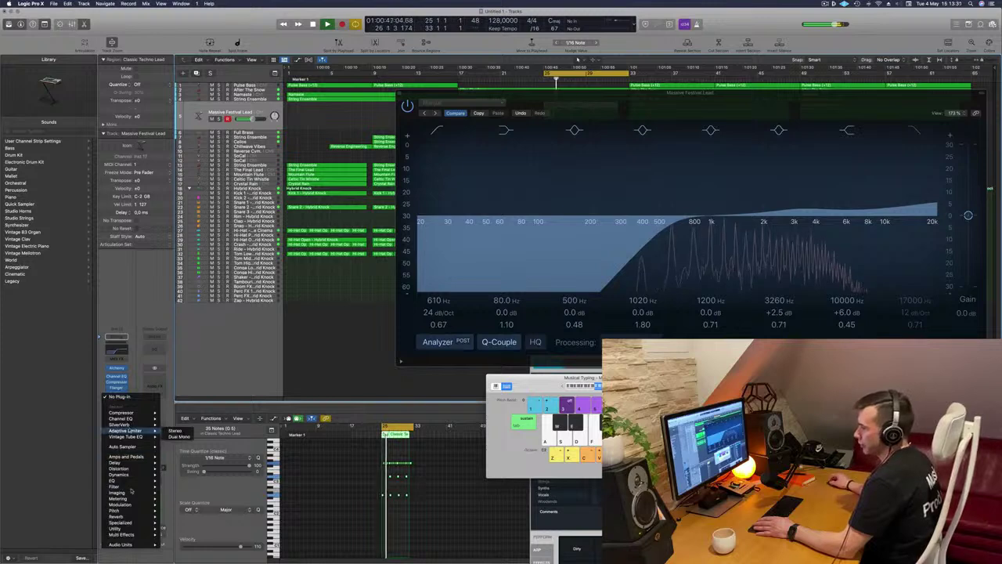
pyautogui.moveTo(133, 517)
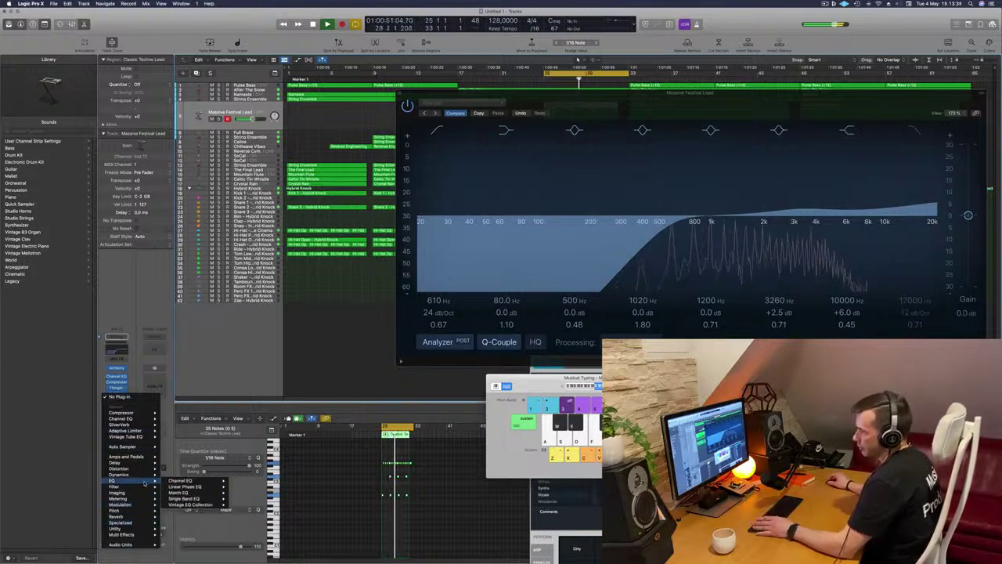
pyautogui.moveTo(141, 499)
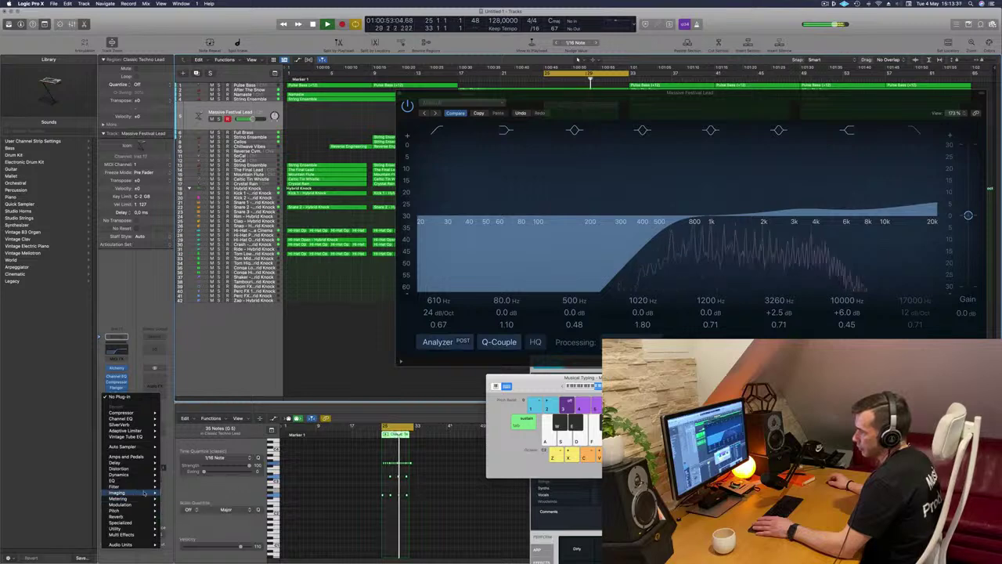
pyautogui.moveTo(186, 499)
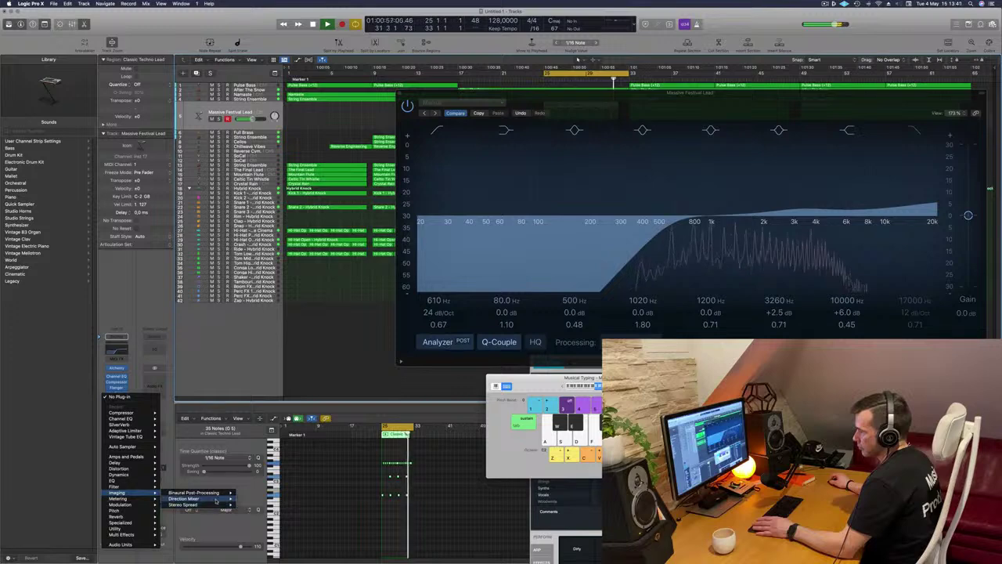
pyautogui.click(250, 498)
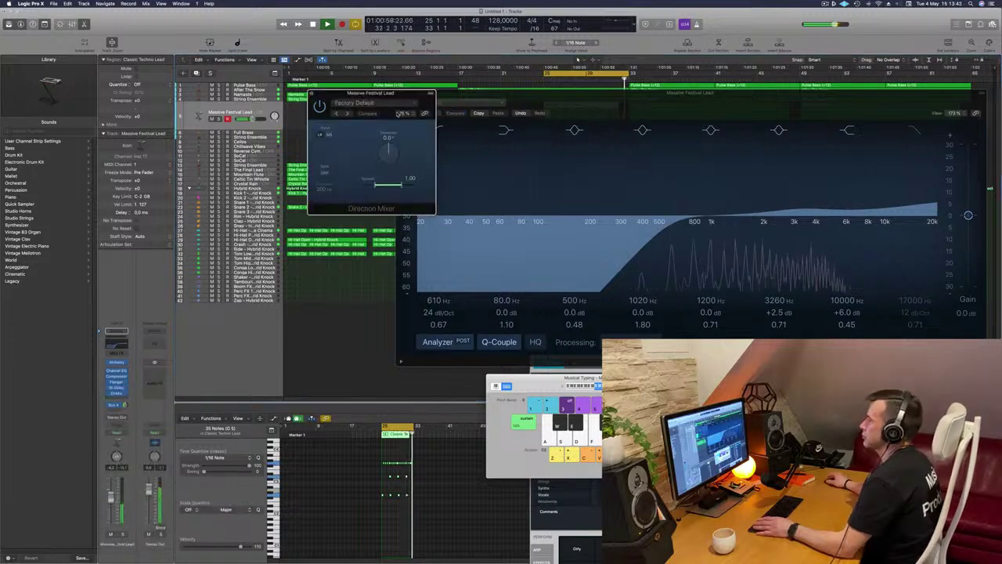
pyautogui.moveTo(406, 183); pyautogui.dragTo(431, 186)
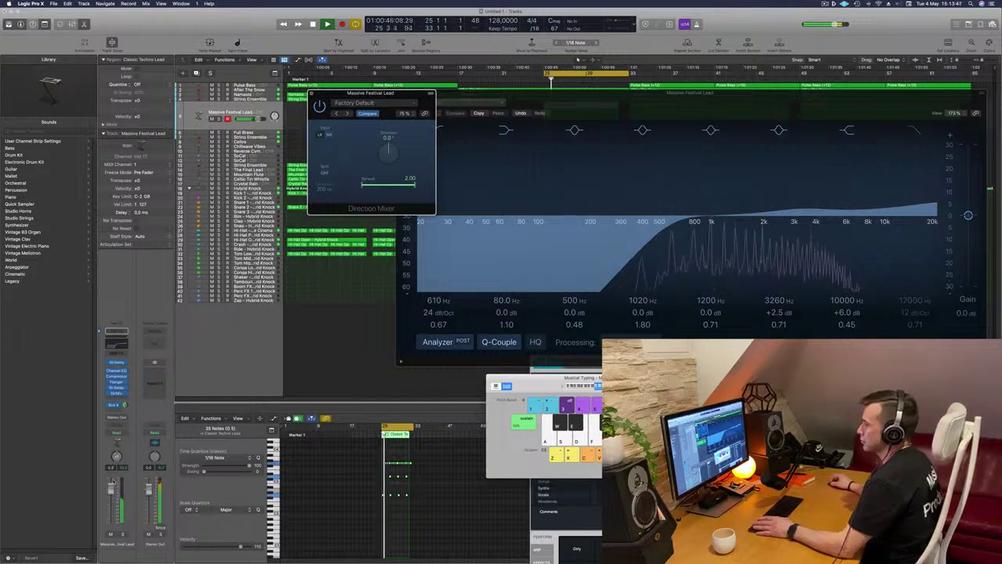
# Lower Massive Festival Lead's volume slightly and try the Direction Mixer's split mode, switching it back off
pyautogui.moveTo(111, 487); pyautogui.dragTo(111, 493)
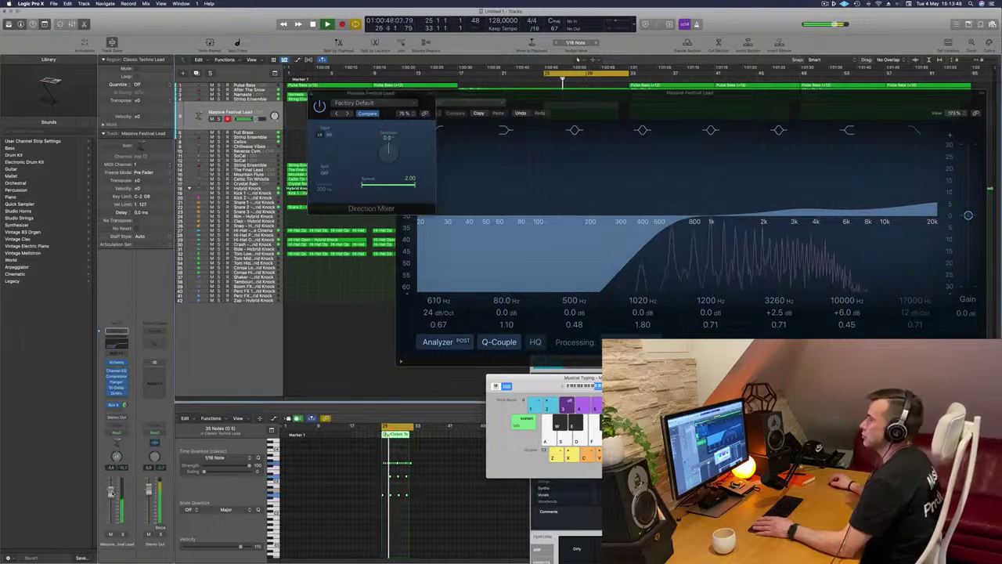
pyautogui.click(325, 173)
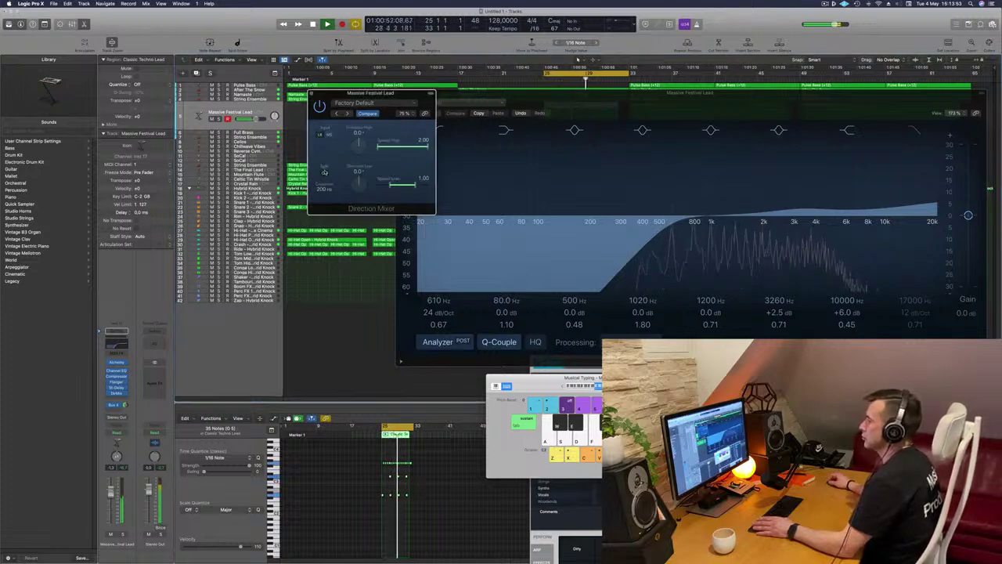
pyautogui.click(324, 173)
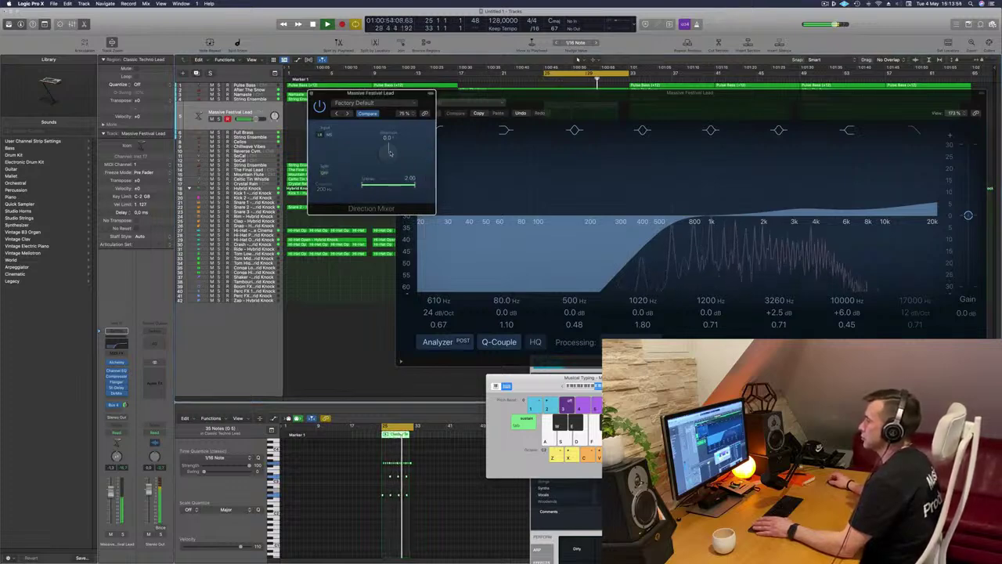
# Set the Direction Mixer's direction to -4.0°, restart playback and close the lead's Channel EQ
pyautogui.moveTo(390, 164); pyautogui.dragTo(392, 161)
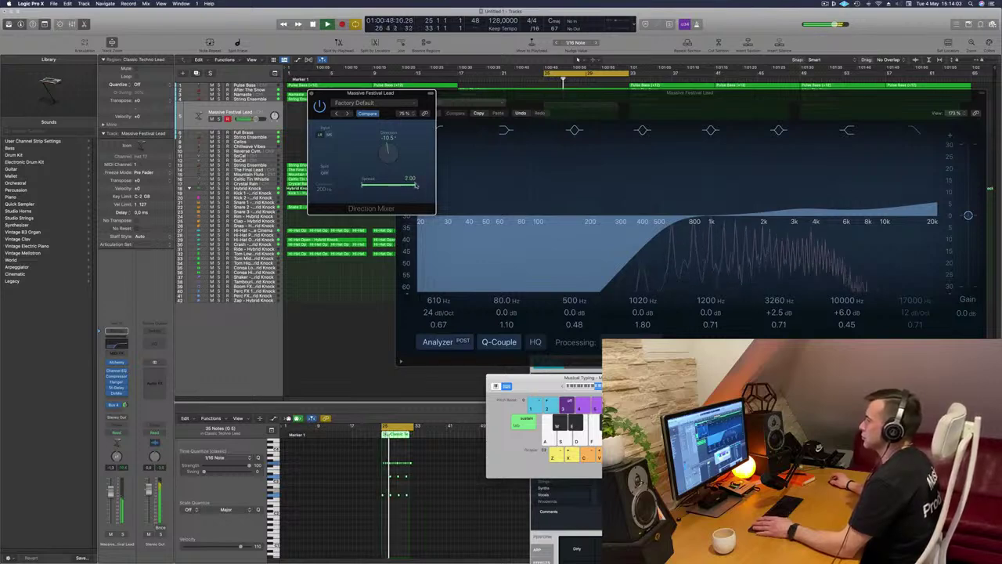
pyautogui.moveTo(389, 156); pyautogui.dragTo(389, 151)
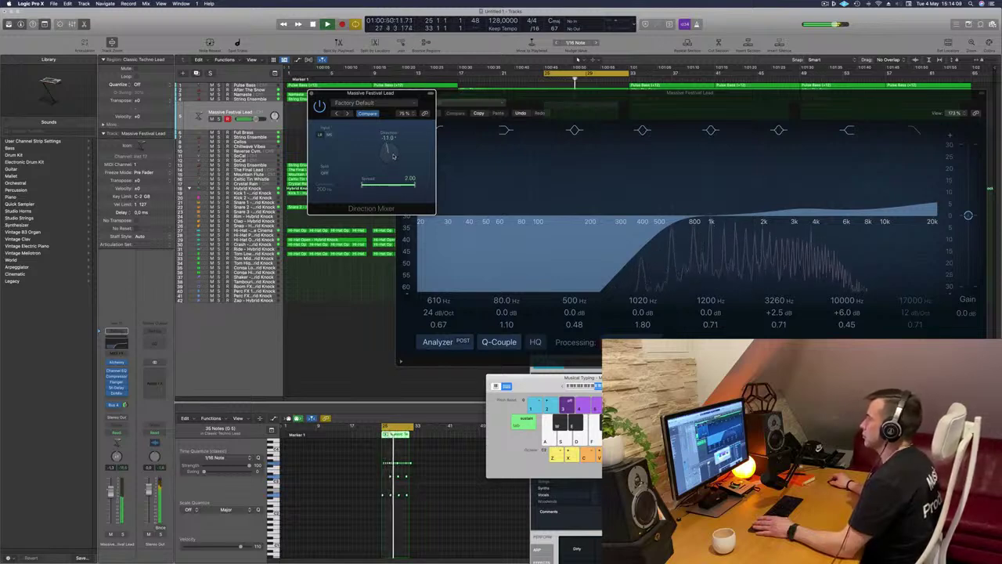
pyautogui.press('space')
pyautogui.press('space')
pyautogui.moveTo(111, 491); pyautogui.dragTo(111, 497)
pyautogui.click(118, 347)
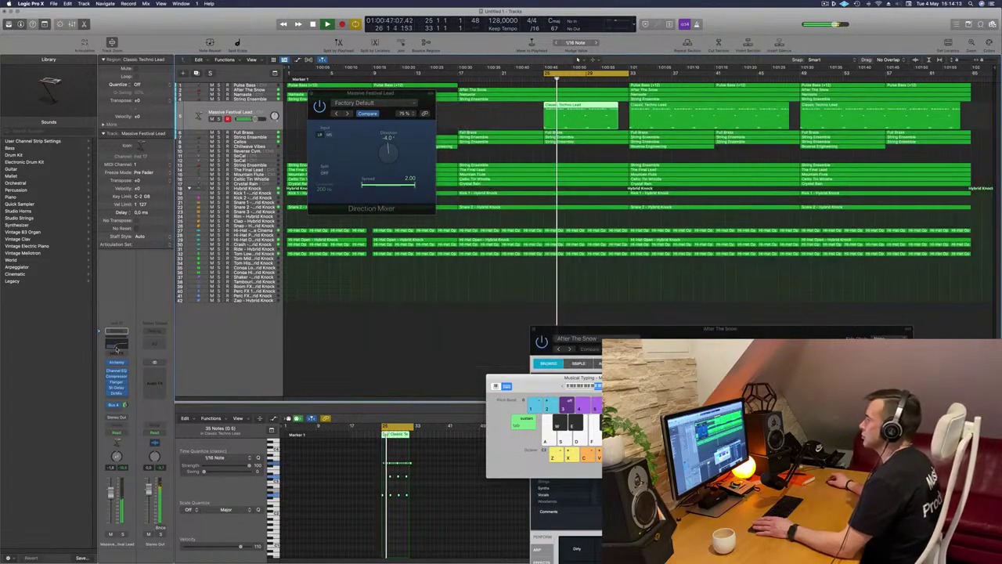
# Fine-tune the Cutoff of Massive Festival Lead in Alchemy and close the instrument and Direction Mixer windows
pyautogui.click(117, 363)
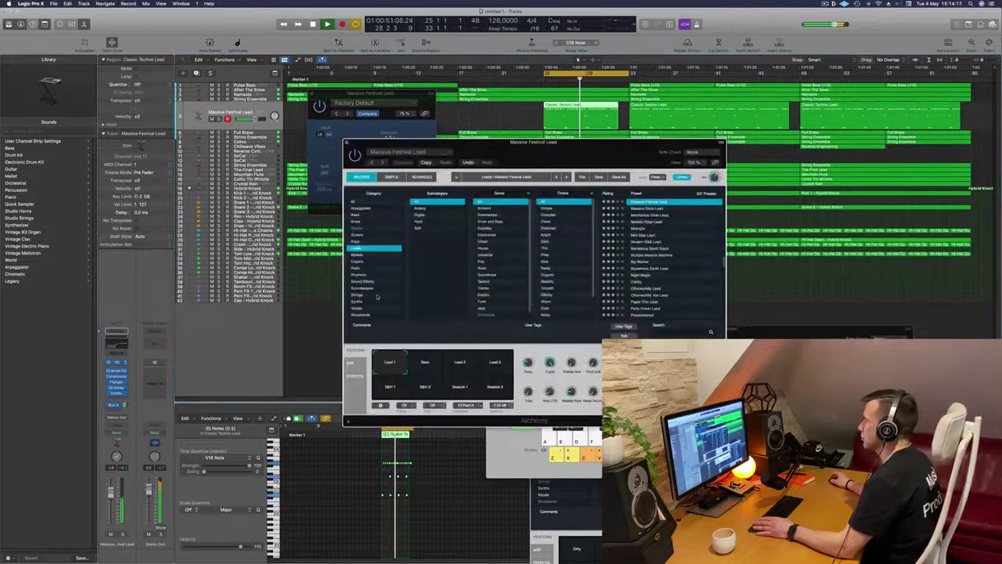
pyautogui.moveTo(551, 371); pyautogui.dragTo(553, 374)
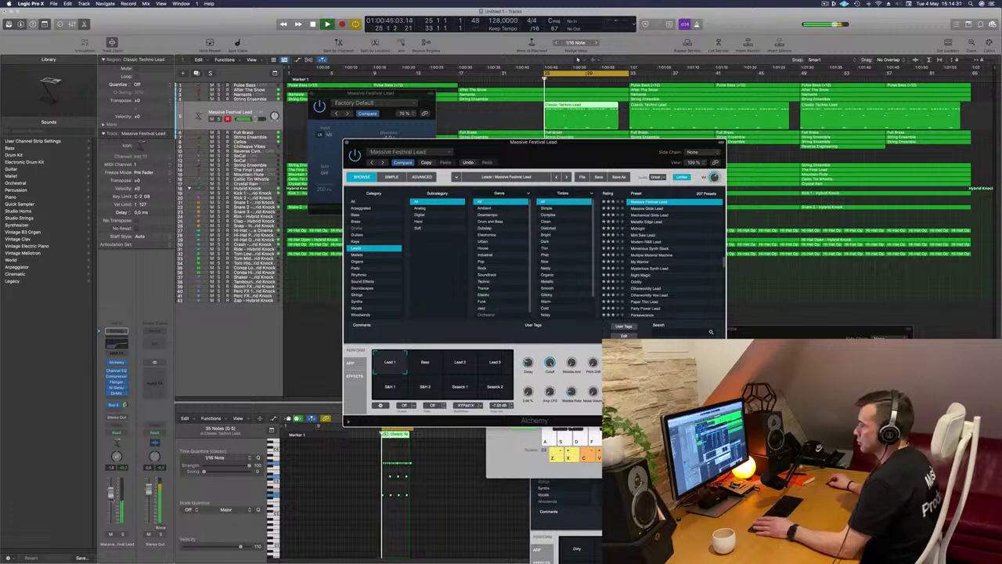
pyautogui.click(346, 142)
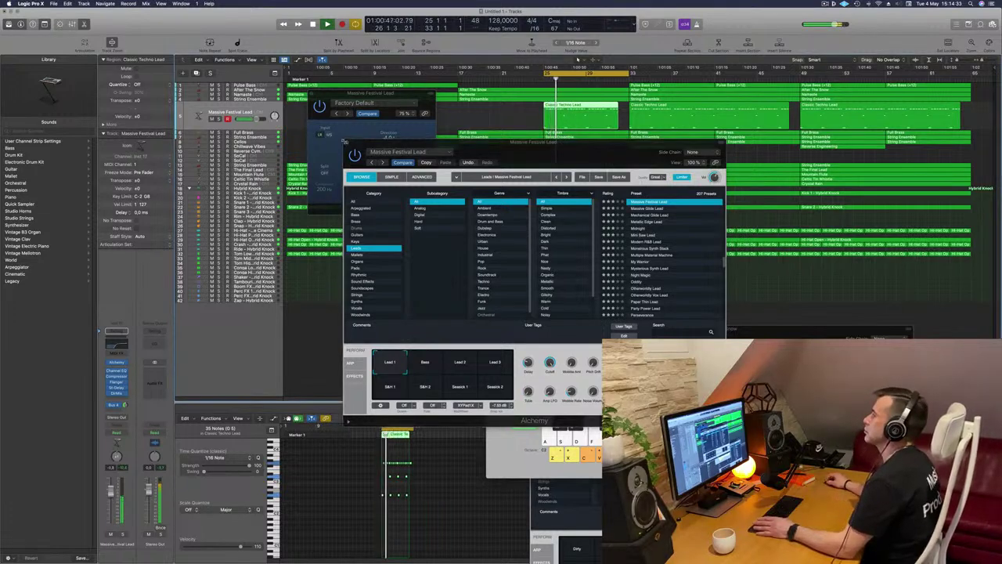
pyautogui.click(345, 142)
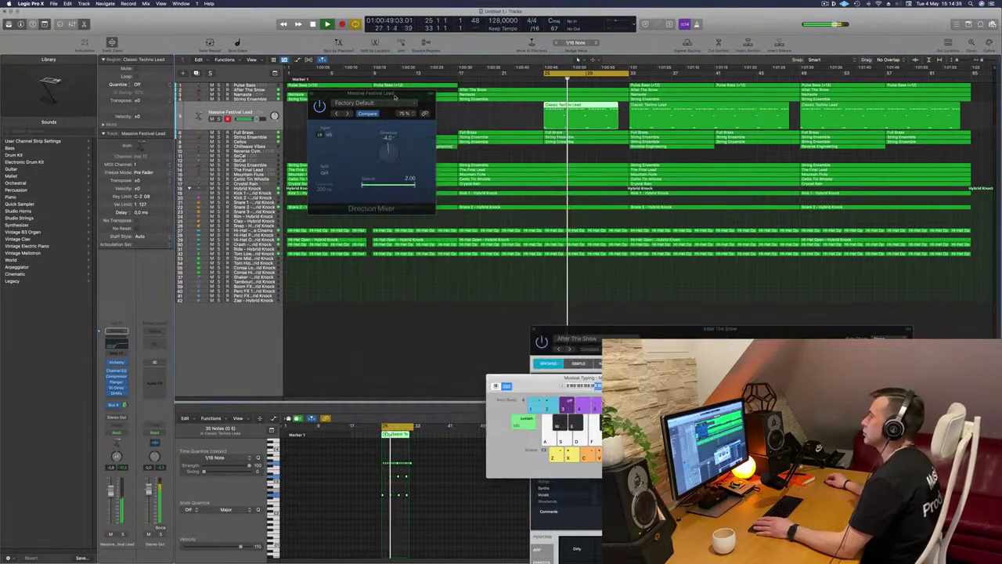
pyautogui.moveTo(316, 96); pyautogui.dragTo(310, 94)
pyautogui.click(306, 93)
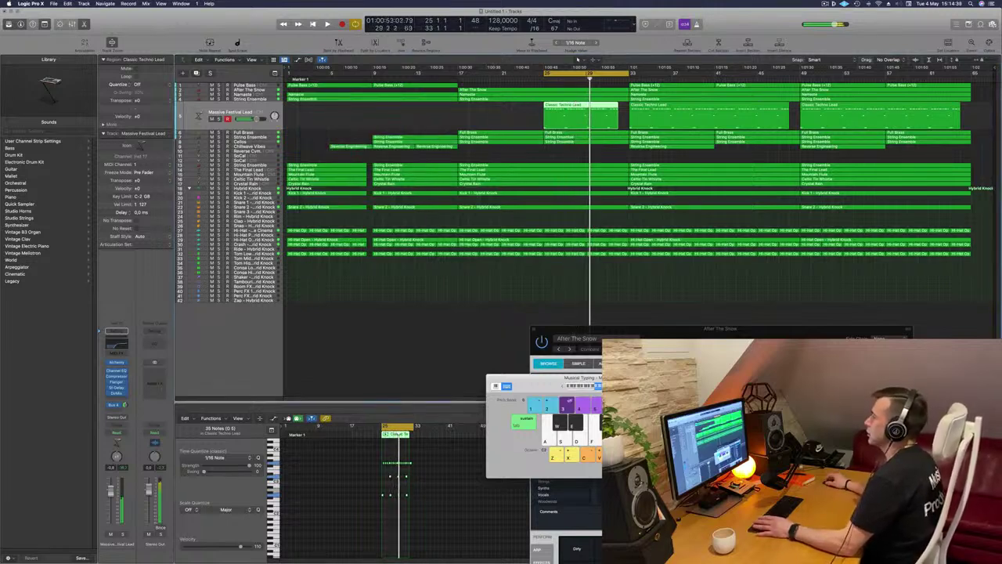
# Extend the cycle back to bar 17 to hear that section, and move the cycle to bars 33 to 49
pyautogui.moveTo(545, 74); pyautogui.dragTo(460, 84)
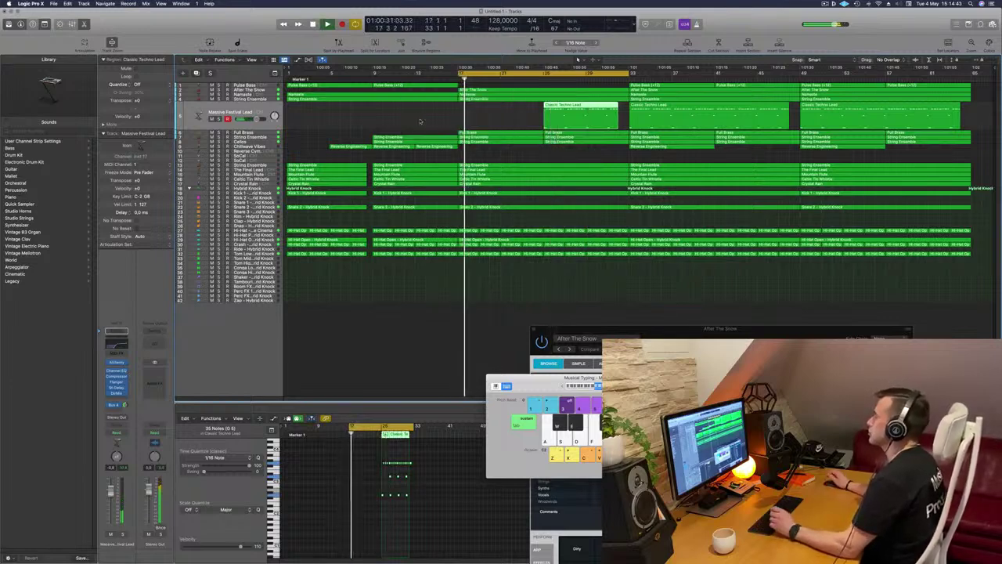
pyautogui.click(420, 122)
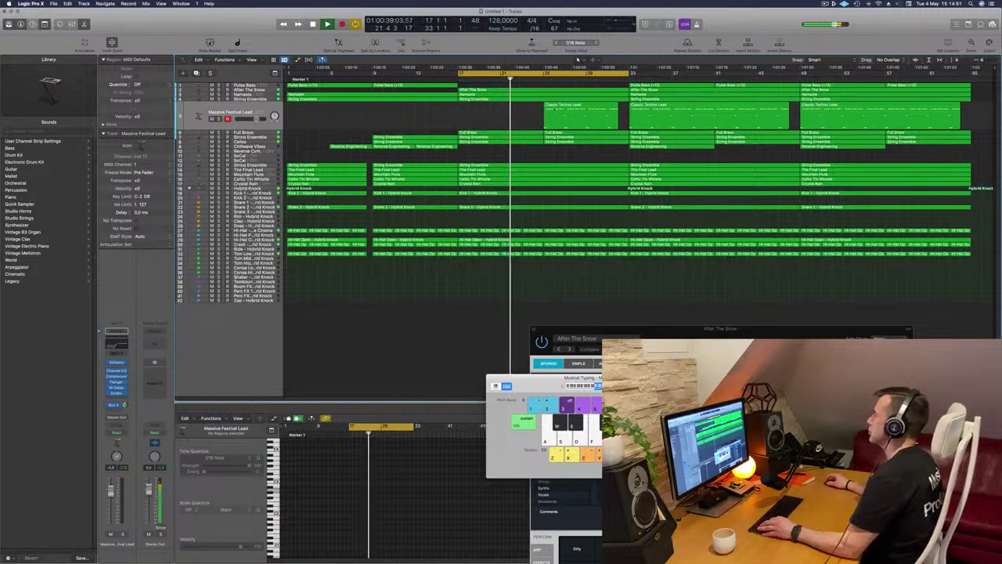
pyautogui.press('Return')
pyautogui.moveTo(572, 76); pyautogui.dragTo(744, 76)
pyautogui.press('Return')
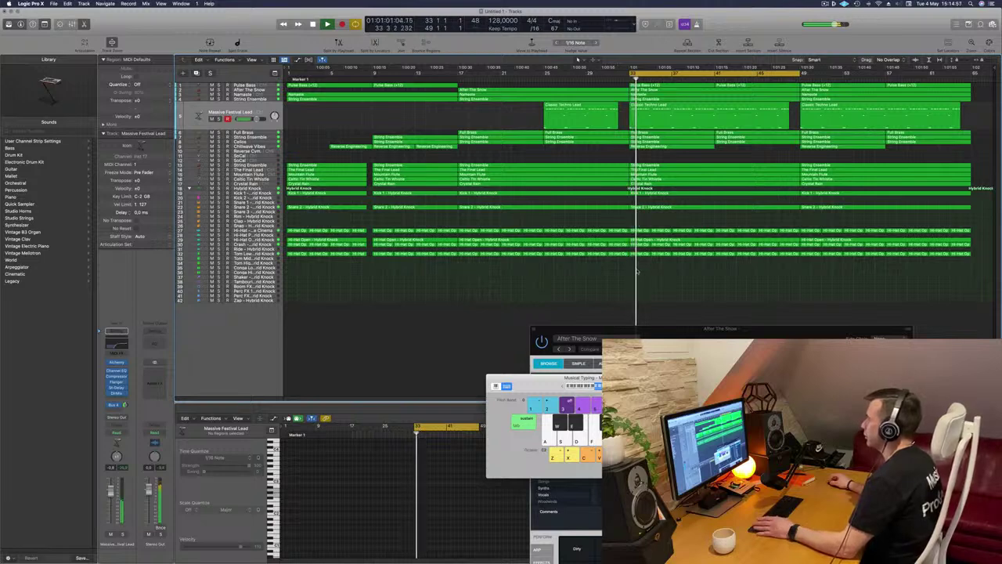
# Delete the Hybrid Knock kick, snare and hi-hat regions that start at bar 33
pyautogui.moveTo(642, 268); pyautogui.dragTo(663, 191)
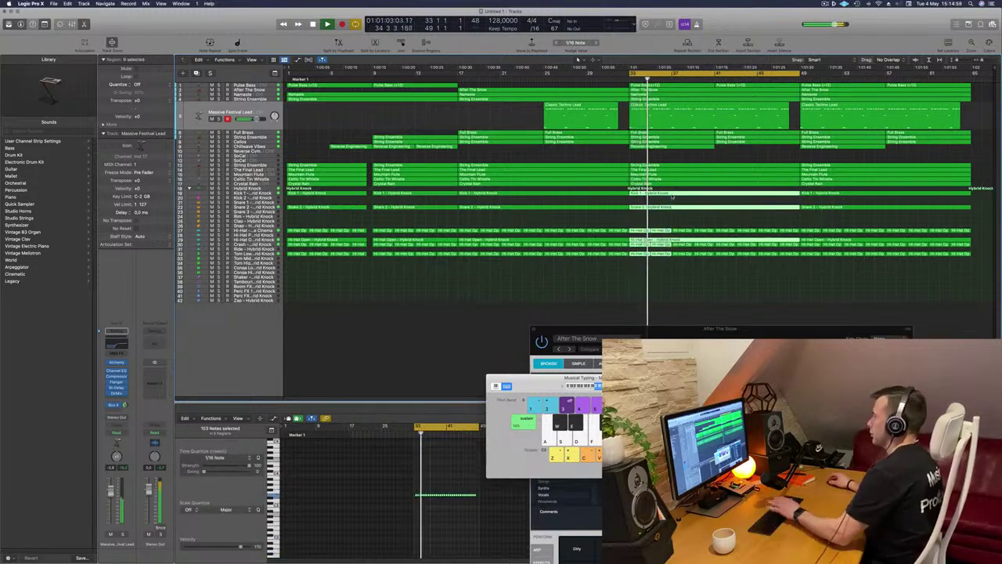
pyautogui.press('Delete')
pyautogui.press('space')
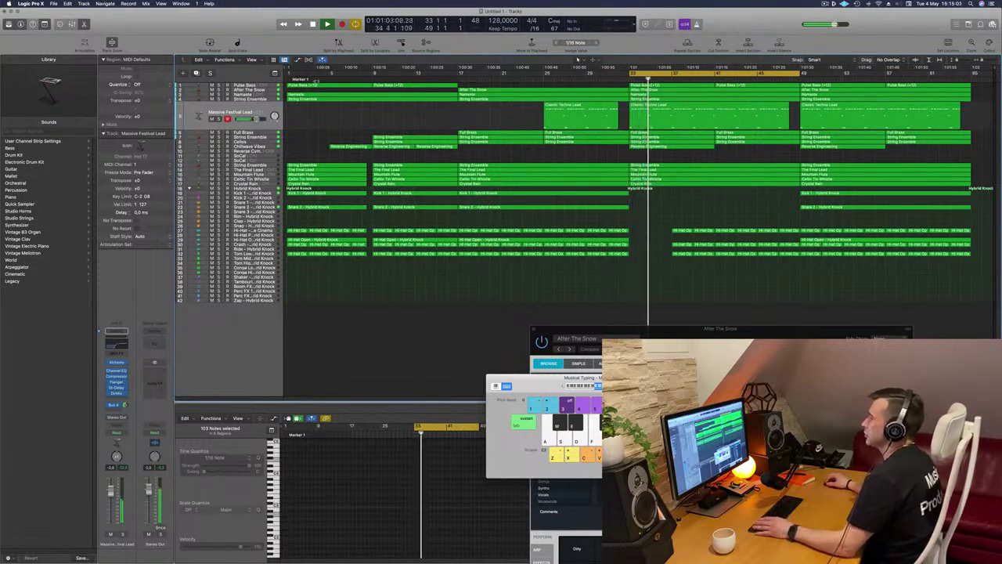
# Delete both Pulse Bass regions between bars 33 and 49 and replay the section from bar 33
pyautogui.click(250, 85)
pyautogui.press('Return')
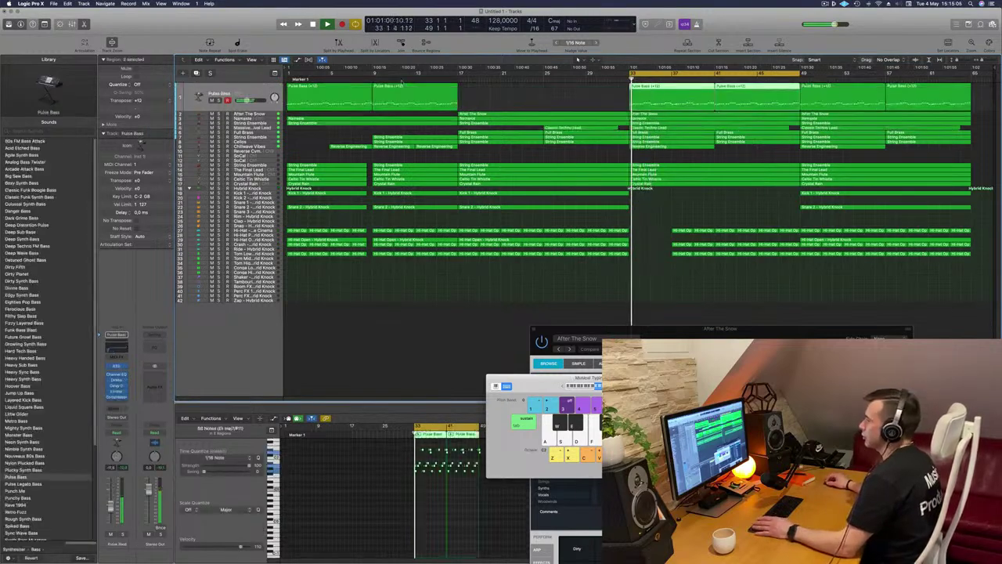
pyautogui.click(599, 92)
pyautogui.click(675, 92)
pyautogui.press('Delete')
pyautogui.click(725, 91)
pyautogui.press('Delete')
pyautogui.press('Return')
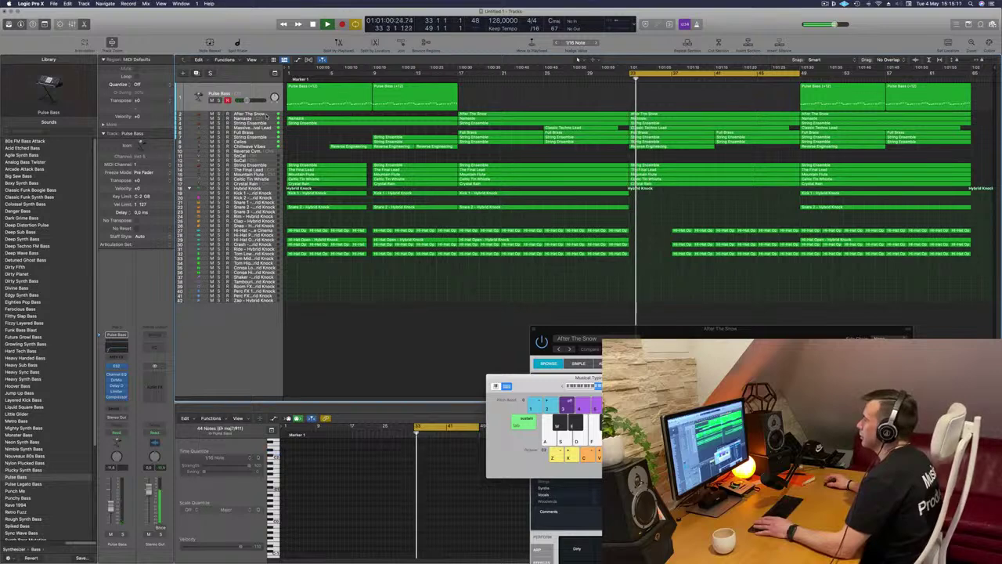
# Duplicate the After The Snow track with its settings and move the bar 33 region onto the new track
pyautogui.click(264, 114)
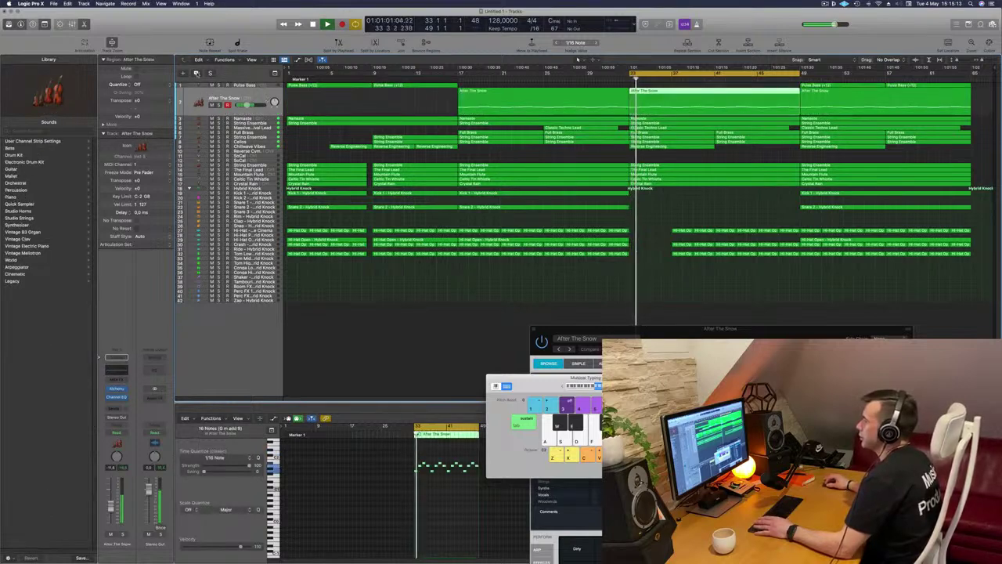
pyautogui.press('super+d')
pyautogui.moveTo(684, 90); pyautogui.dragTo(685, 107)
pyautogui.press('space')
pyautogui.press('space')
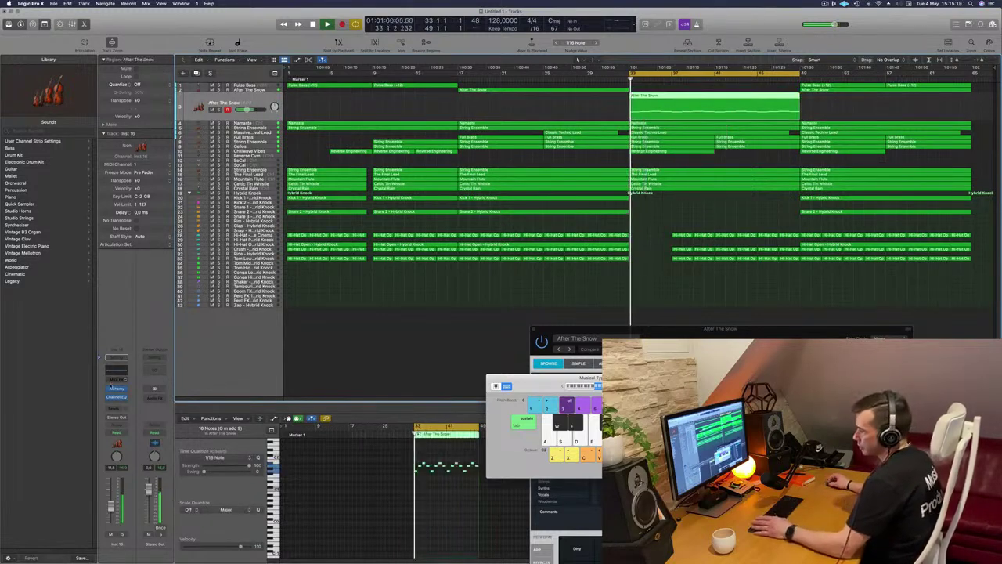
# Switch the duplicated After The Snow track's Alchemy sound to the Pulsing Sub variation and close the instrument
pyautogui.click(115, 388)
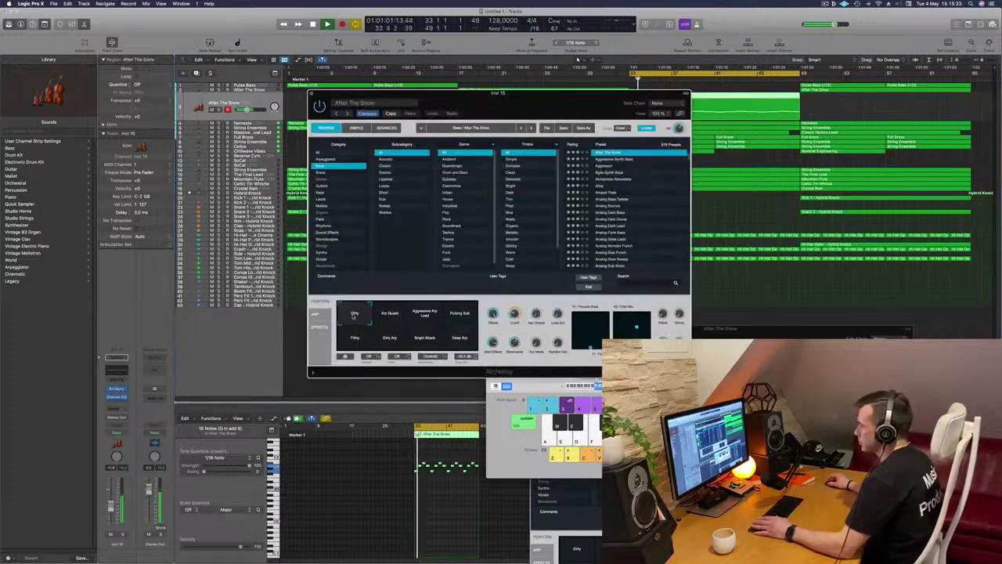
pyautogui.moveTo(505, 104); pyautogui.dragTo(624, 181)
pyautogui.click(581, 398)
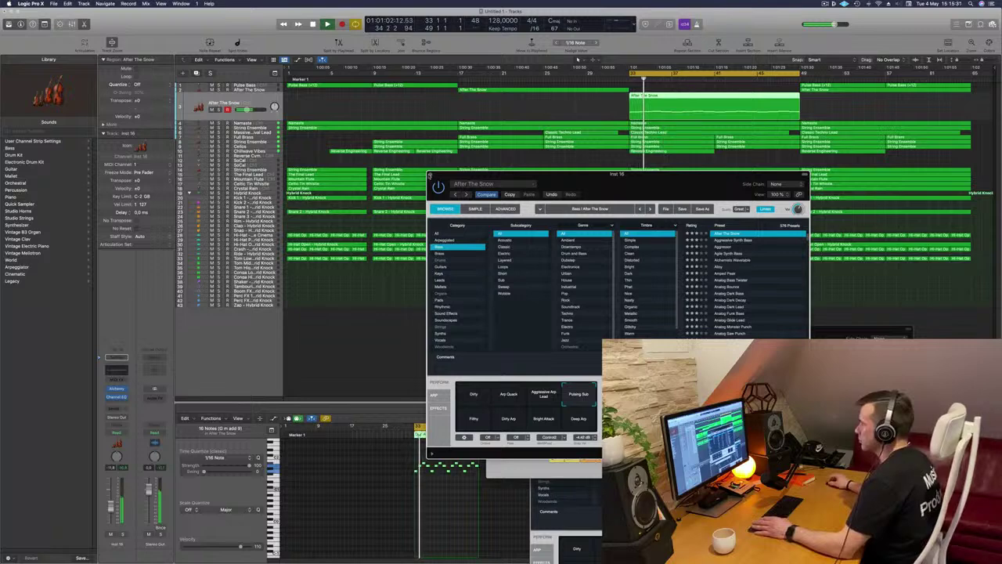
pyautogui.moveTo(507, 188); pyautogui.dragTo(610, 343)
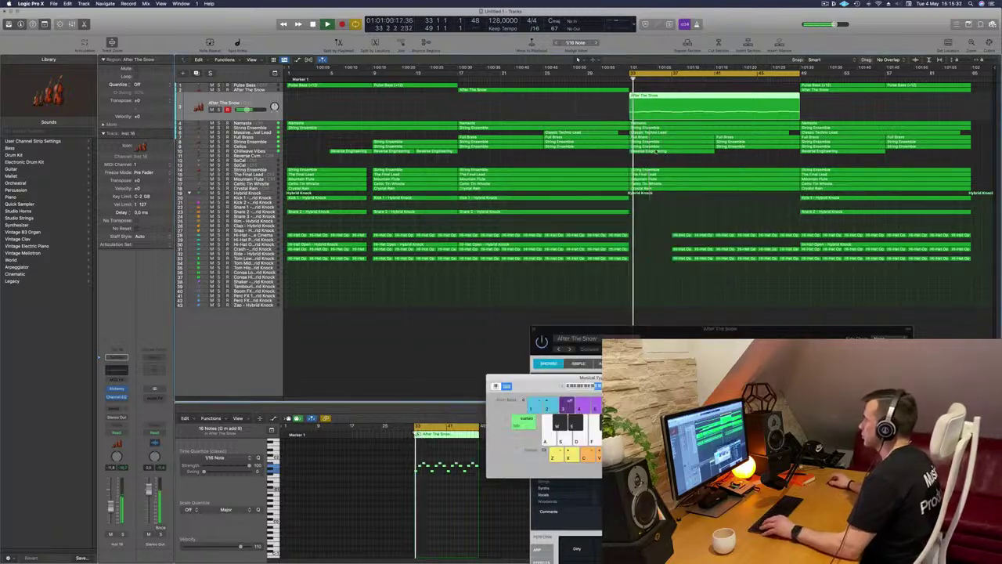
# Delete the Reverse Engineering region at bar 33 and replay the section, briefly checking the duplicated After The Snow track in solo
pyautogui.click(656, 151)
pyautogui.click(615, 160)
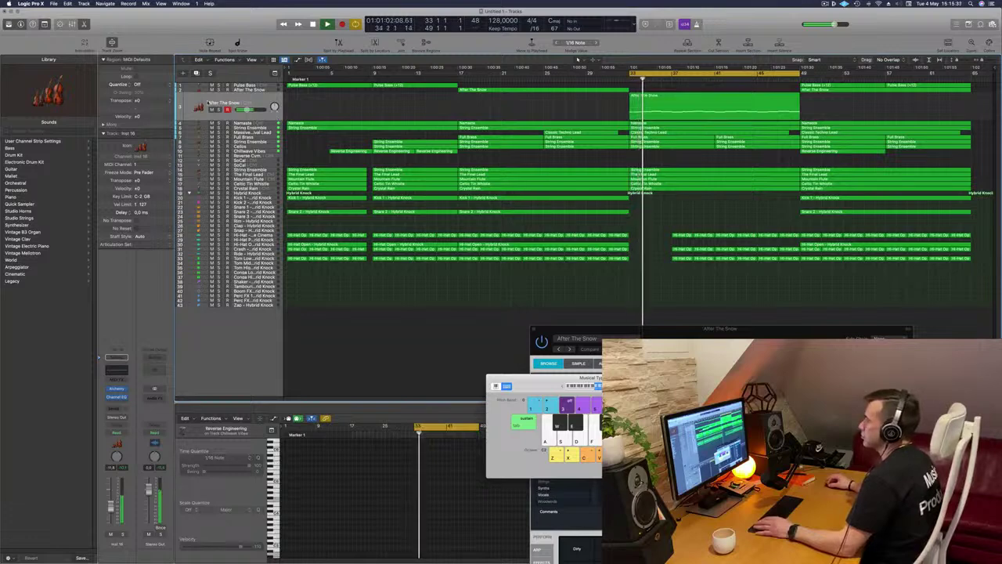
pyautogui.click(219, 110)
pyautogui.click(219, 109)
pyautogui.press('space')
pyautogui.press('space')
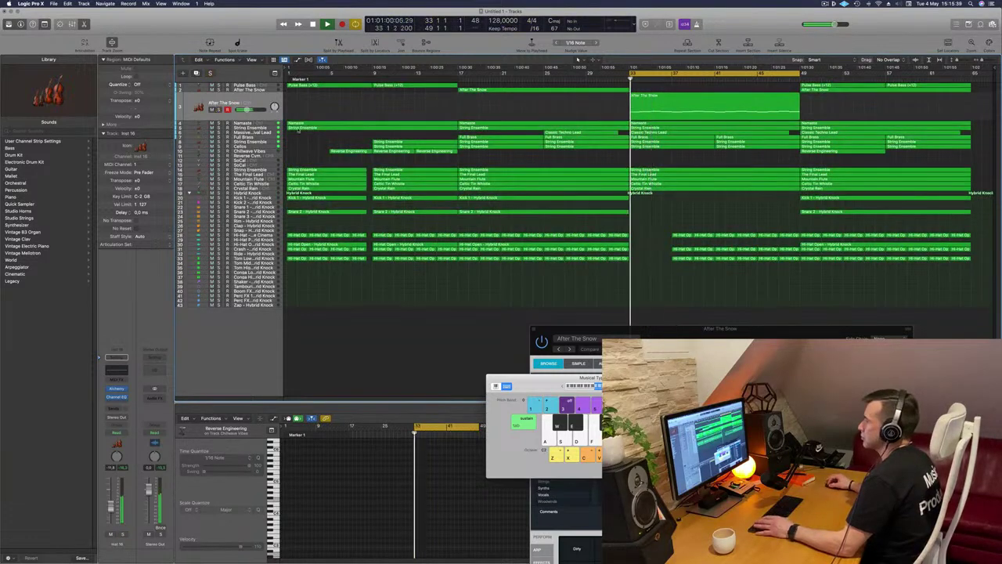
# Check the String Ensemble and Massive Festival Lead tracks in the bar 33 section, briefly soloing the lead and restarting playback
pyautogui.click(263, 129)
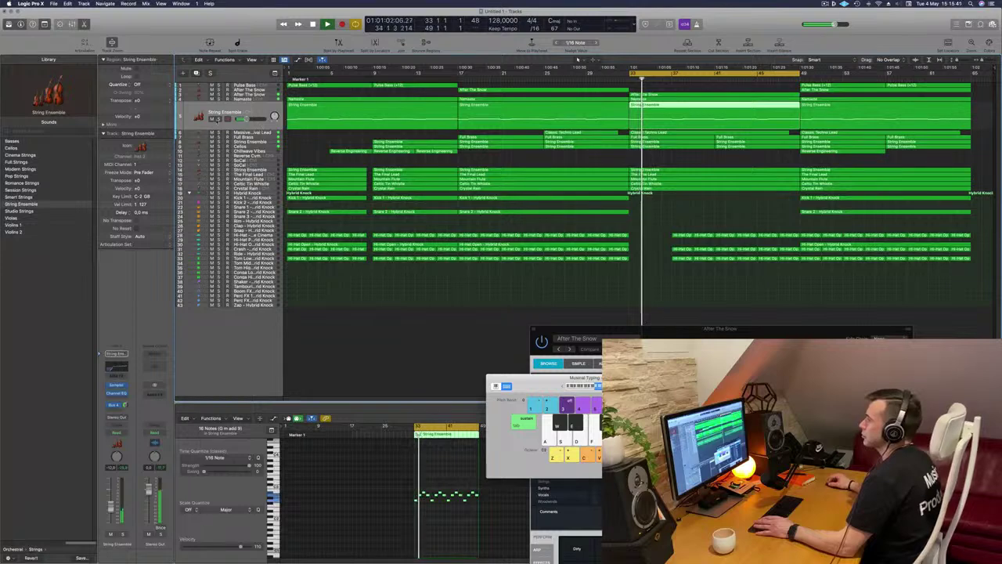
pyautogui.click(248, 133)
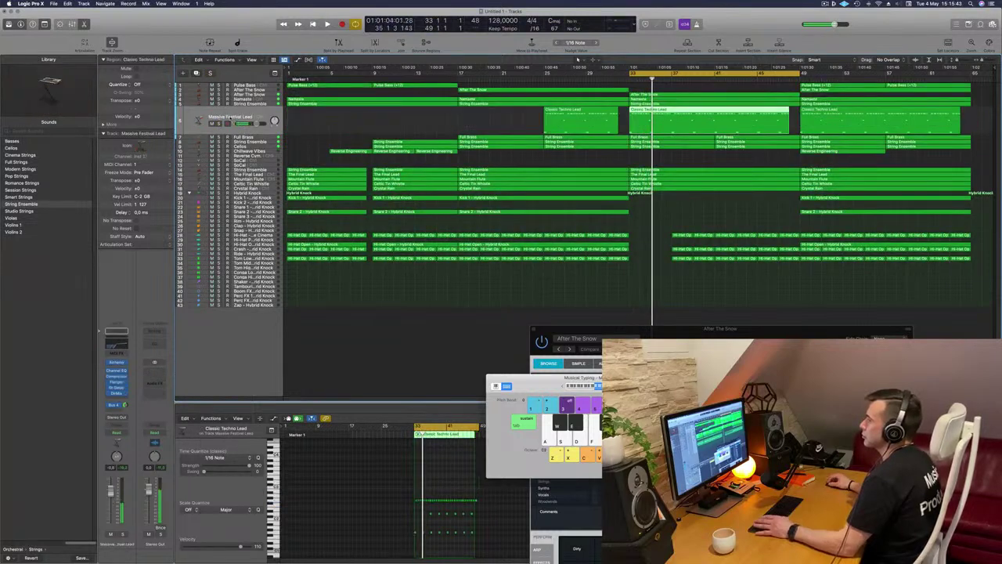
pyautogui.press('space')
pyautogui.press('space')
pyautogui.click(219, 124)
pyautogui.click(219, 124)
pyautogui.press('space')
pyautogui.press('space')
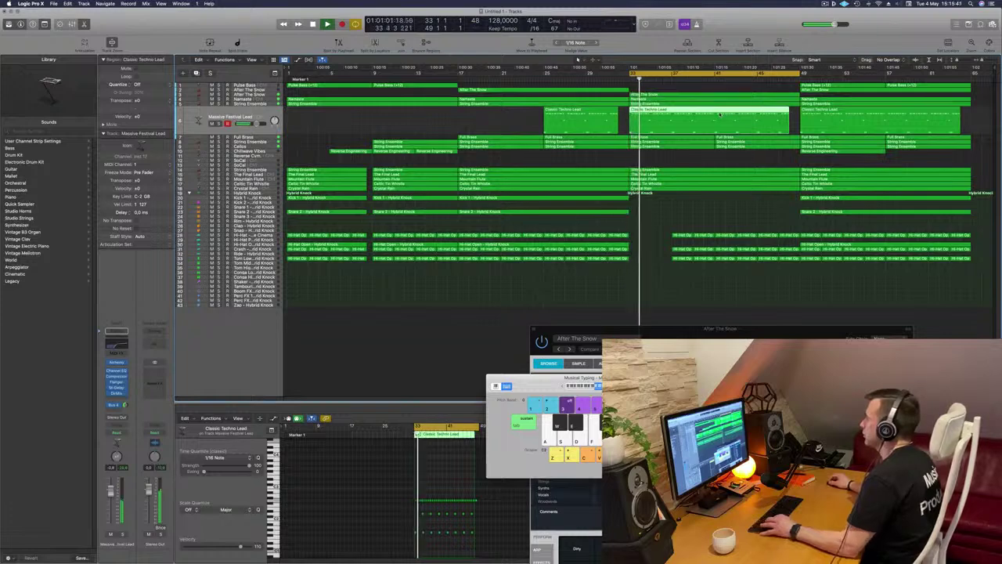
# Split the bar 33 Classic Techno Lead region at bar 41, keeping only its first half moved to start at bar 41
pyautogui.keyDown('super'); pyautogui.doubleClick(717, 113); pyautogui.keyUp('super')
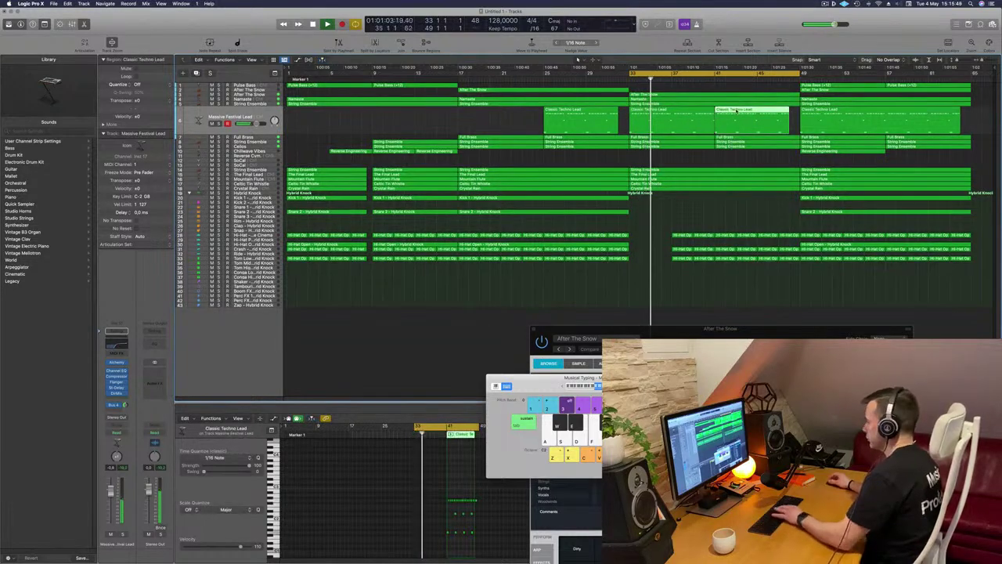
pyautogui.press('Delete')
pyautogui.press('space')
pyautogui.press('space')
pyautogui.moveTo(653, 121); pyautogui.dragTo(737, 122)
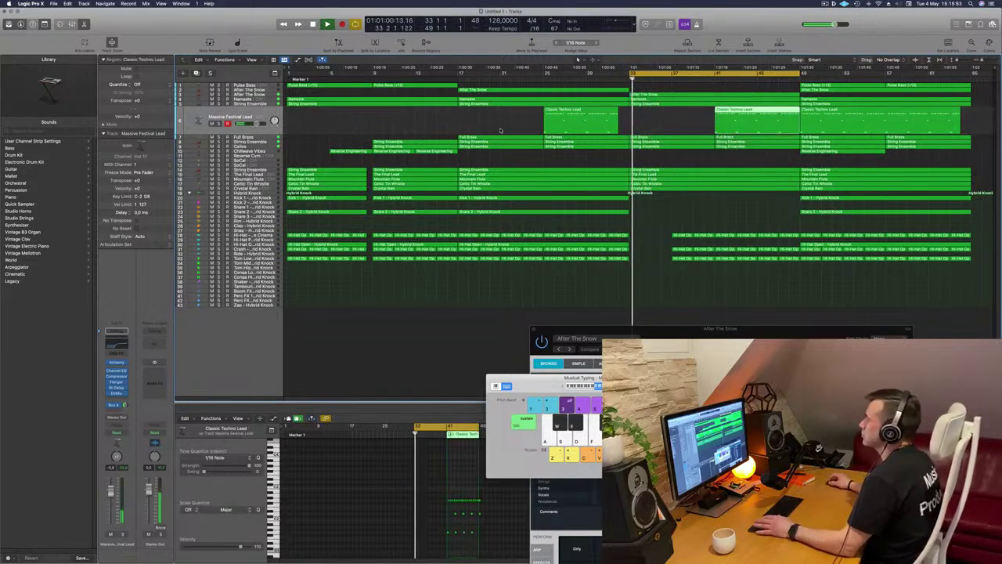
# Replay the section with Full Brass briefly muted and delete the Full Brass region at bar 33
pyautogui.press('Down')
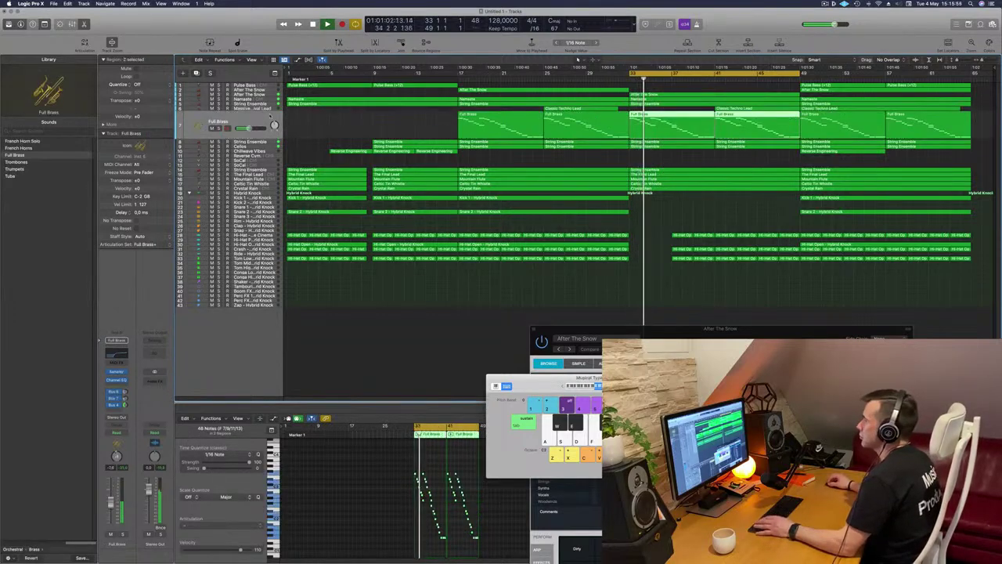
pyautogui.click(210, 128)
pyautogui.click(211, 129)
pyautogui.press('space')
pyautogui.press('space')
pyautogui.click(672, 115)
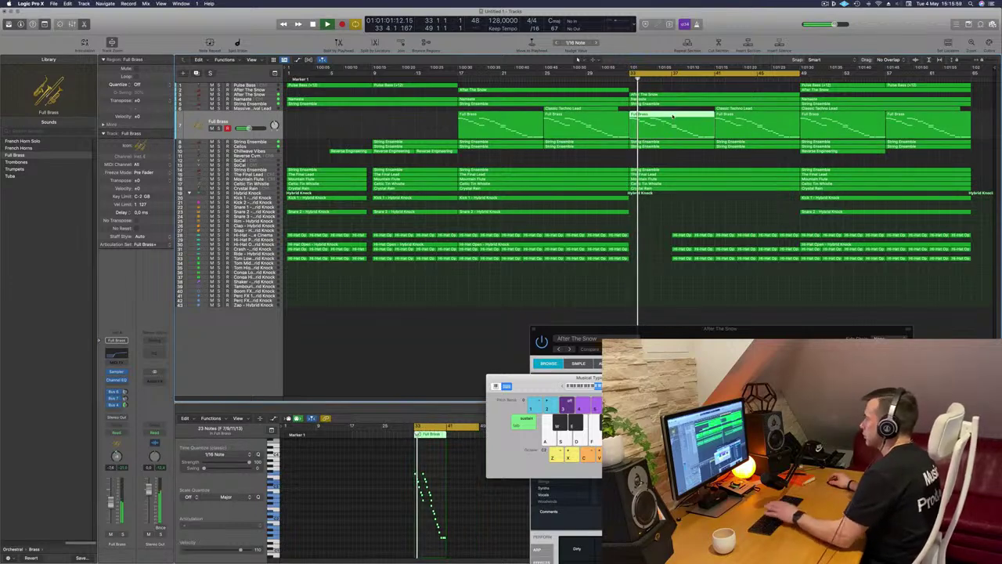
pyautogui.press('Delete')
pyautogui.press('space')
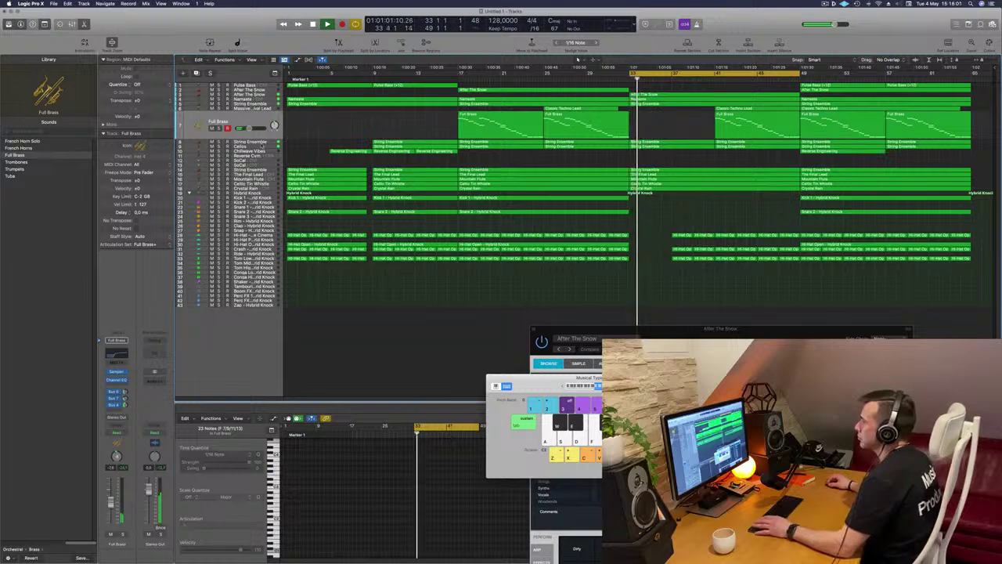
# Check the String Ensemble and Cellos tracks in the bar 33 section, briefly soloing the strings and restarting playback
pyautogui.click(263, 141)
pyautogui.press('space')
pyautogui.press('space')
pyautogui.click(219, 133)
pyautogui.click(219, 133)
pyautogui.click(257, 147)
pyautogui.press('space')
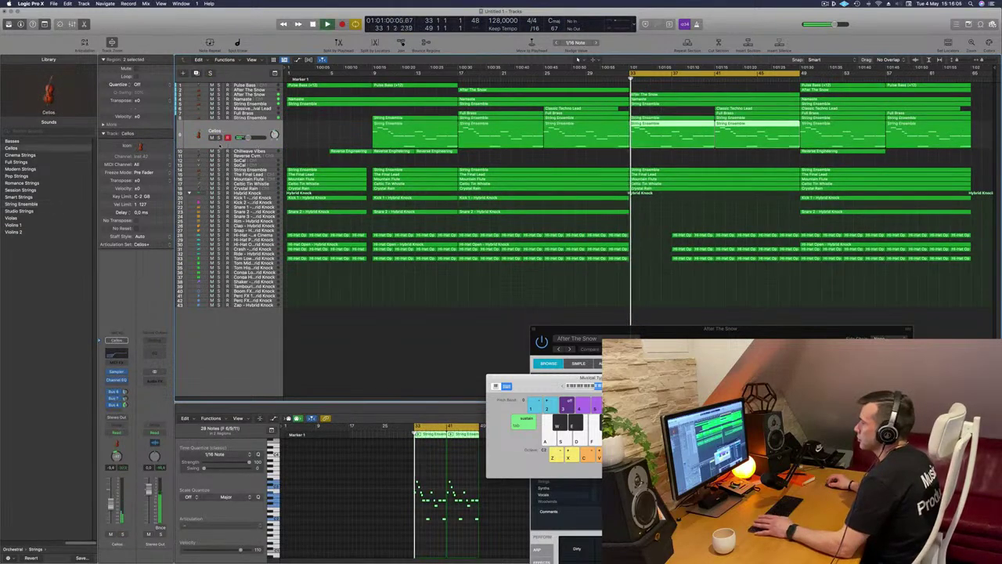
pyautogui.press('space')
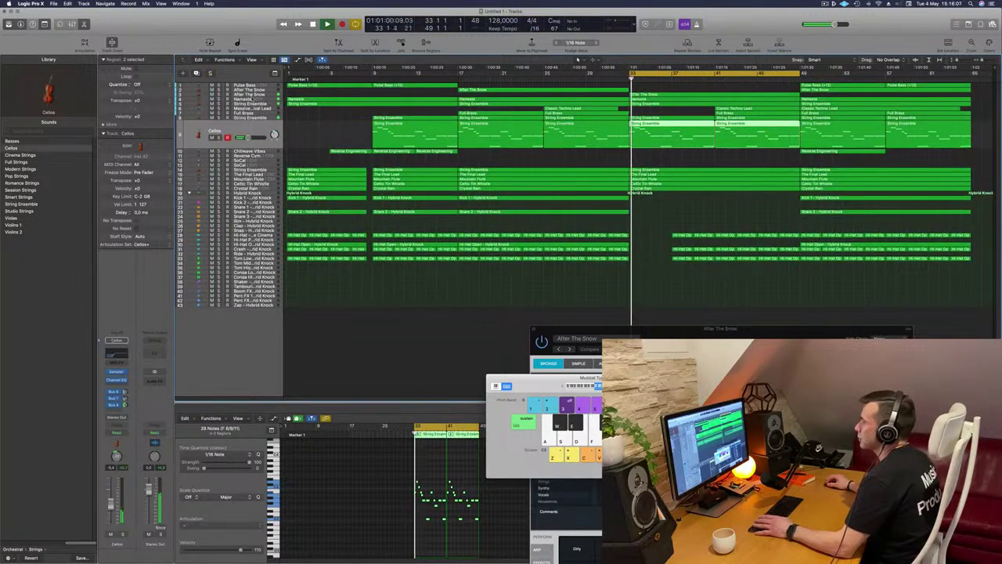
# Record Touch automation on the Namaste track lowering the Channel EQ high cut to 1200 Hz, closing the EQ and Musical Typing windows
pyautogui.click(302, 99)
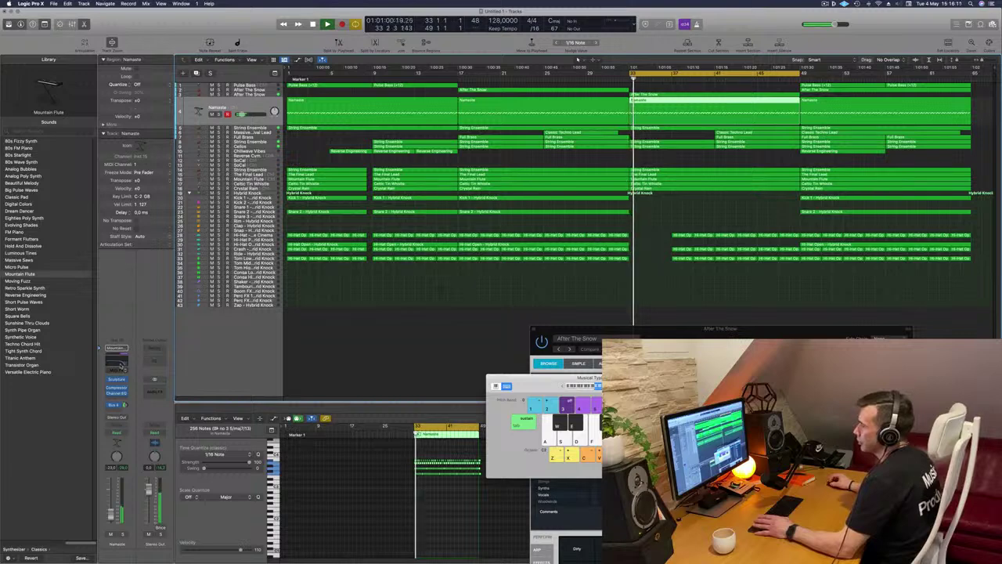
pyautogui.click(117, 361)
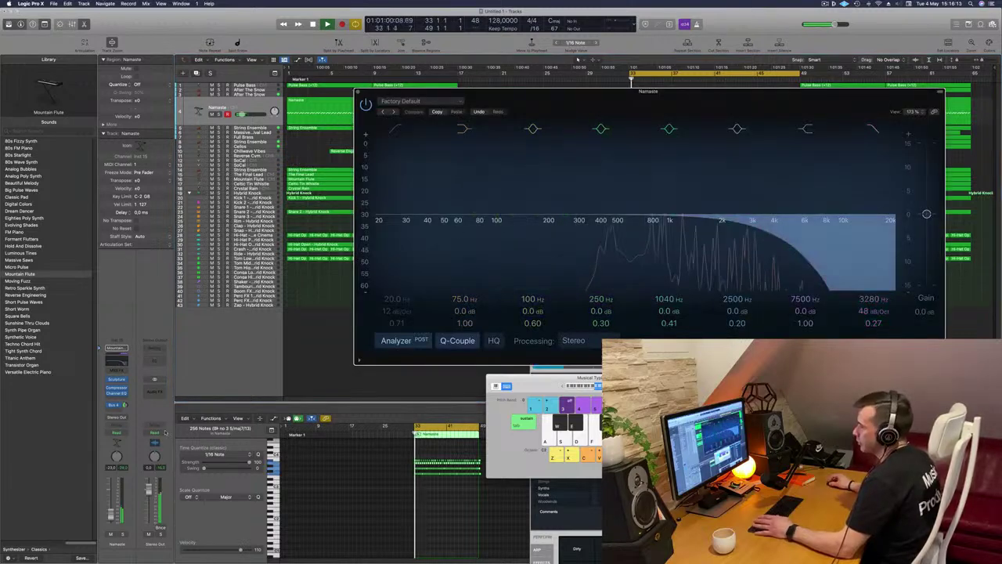
pyautogui.click(124, 433)
pyautogui.click(114, 438)
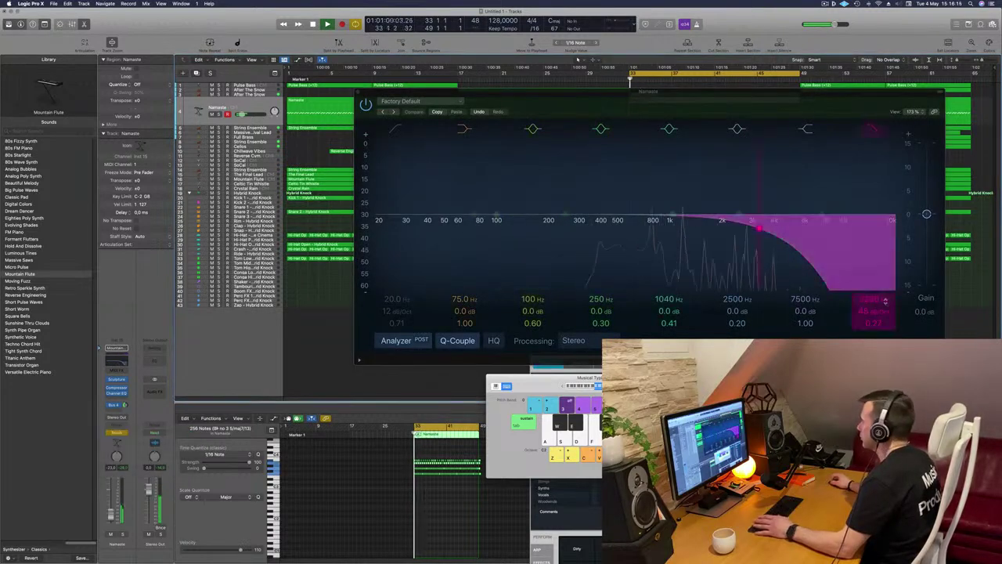
pyautogui.moveTo(877, 300)
pyautogui.mouseDown()
pyautogui.moveTo(877, 333)
pyautogui.moveTo(876, 308)
pyautogui.mouseUp()
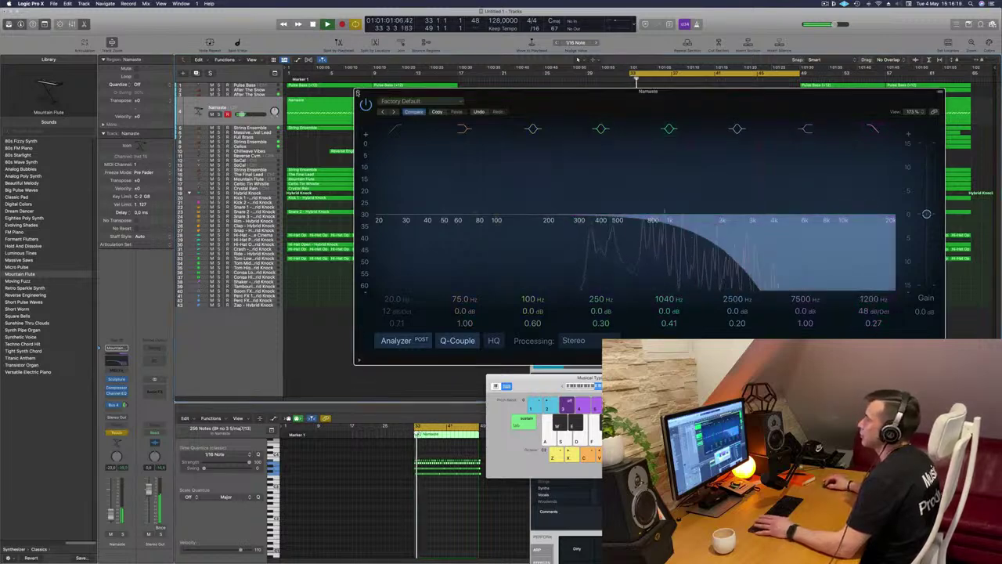
pyautogui.click(358, 93)
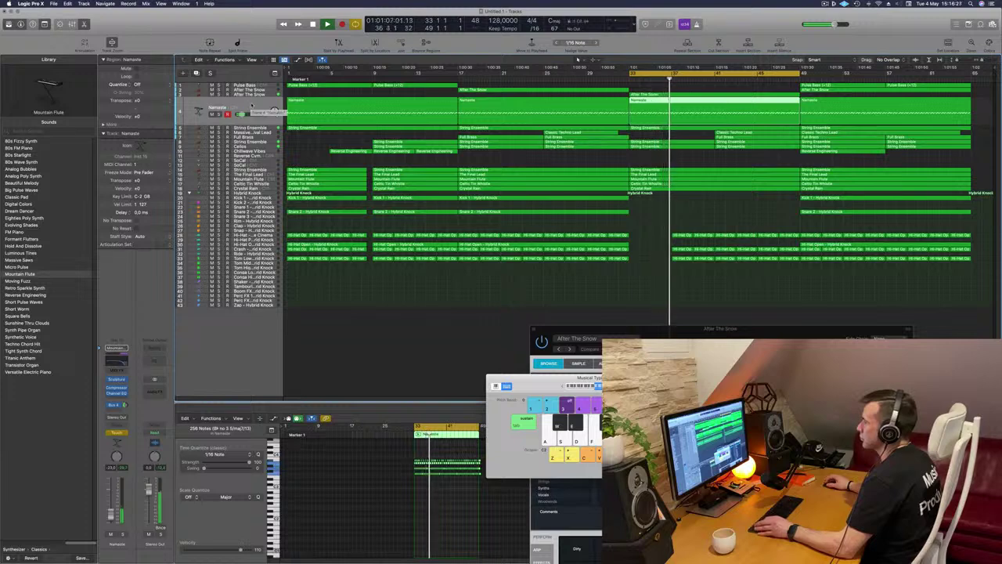
pyautogui.press('super+k')
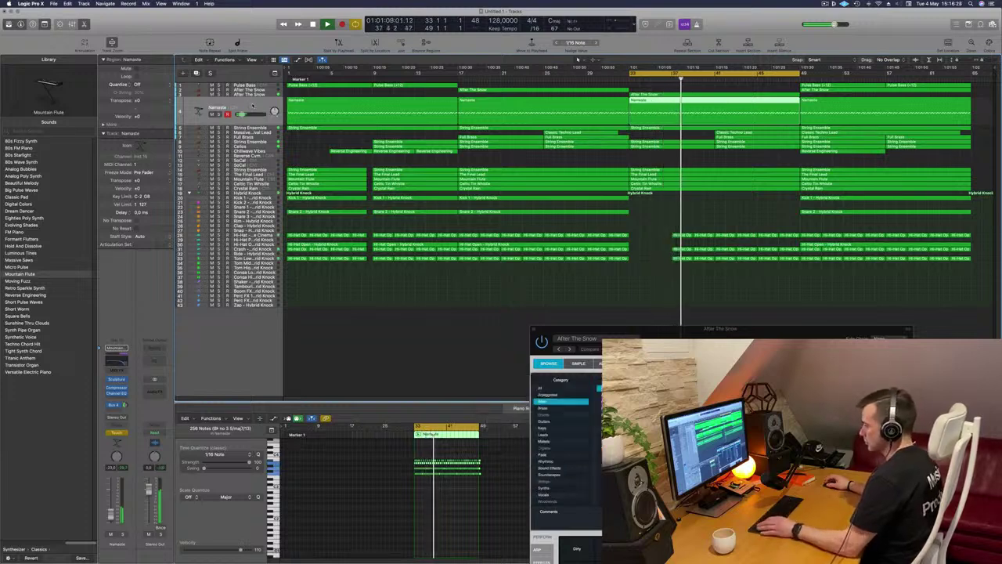
# Replay the bar 33 section with the Namaste track briefly soloed
pyautogui.click(218, 114)
pyautogui.press('space')
pyautogui.press('space')
pyautogui.click(218, 115)
# Switch Namaste's automation to Read mode and display its Channel EQ High Cut Frequency curve
pyautogui.press('a')
pyautogui.click(219, 121)
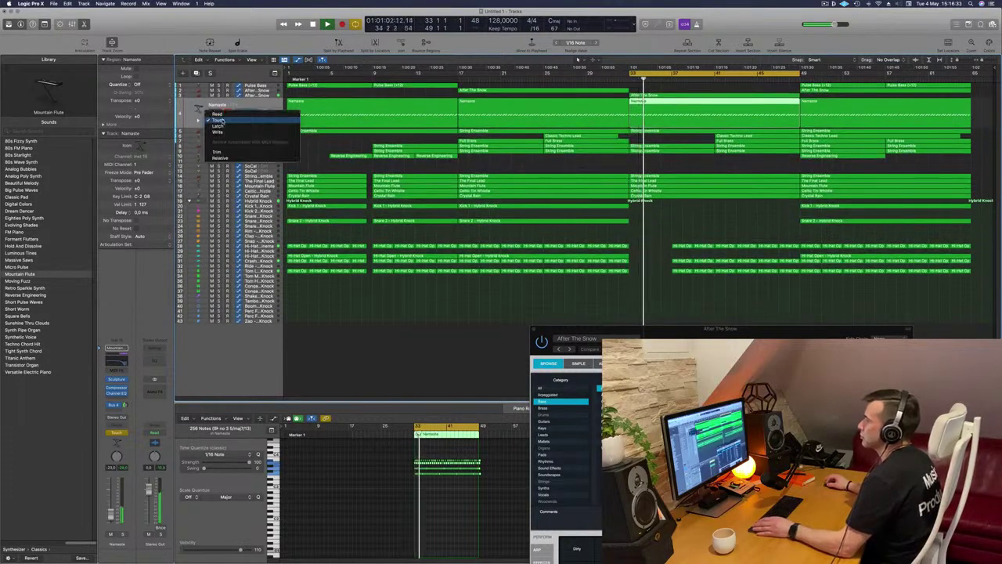
pyautogui.click(217, 114)
pyautogui.click(250, 121)
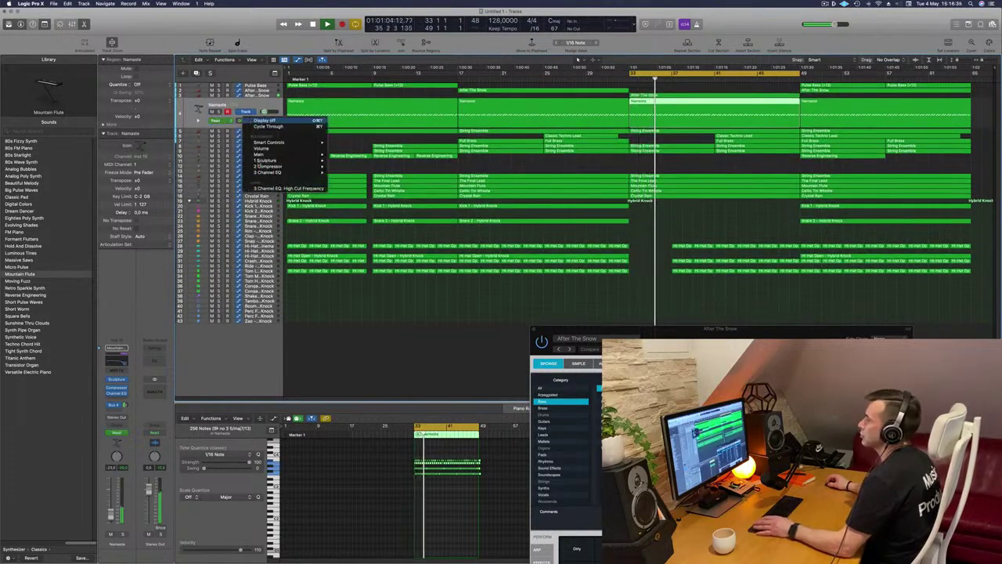
pyautogui.click(298, 189)
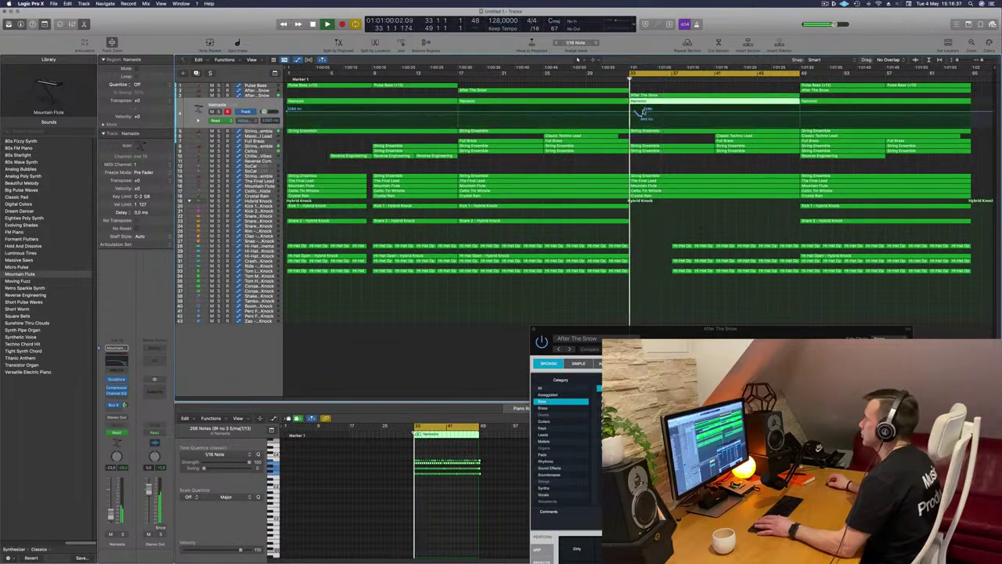
# Reshape Namaste's high cut automation to drop sharply at bar 33 and rise gradually until bar 41
pyautogui.click(640, 112)
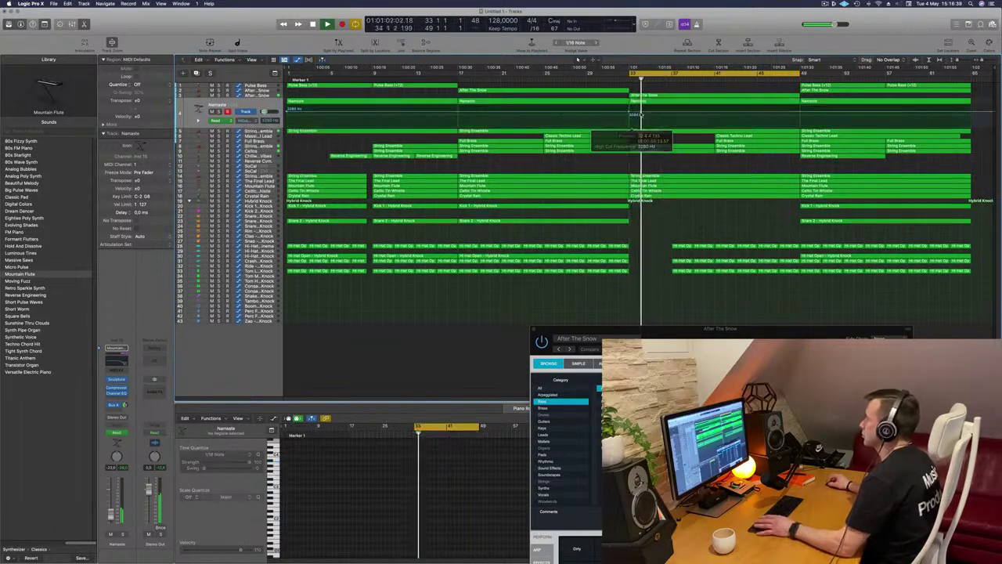
pyautogui.click(657, 122)
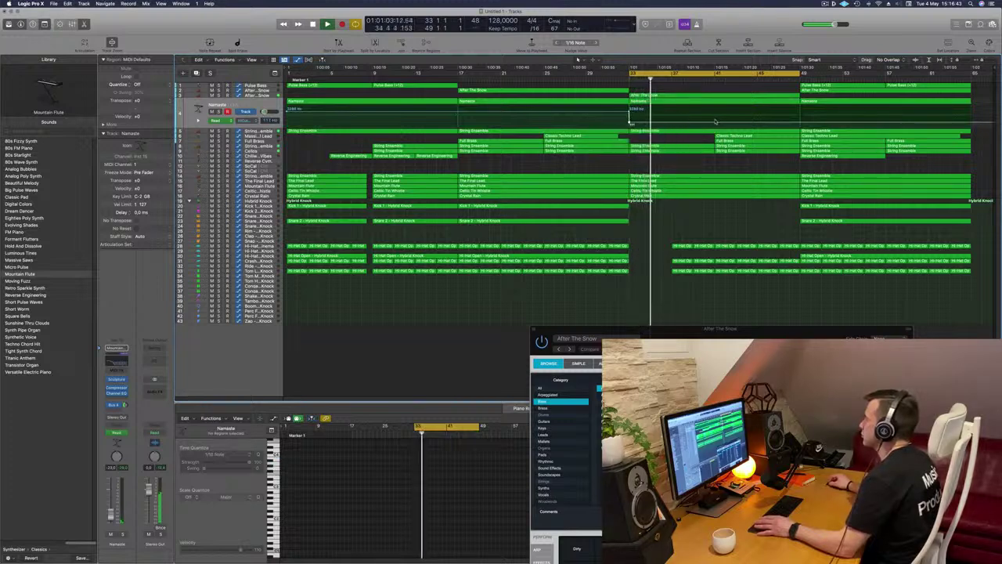
pyautogui.moveTo(714, 124); pyautogui.dragTo(715, 112)
pyautogui.press('space')
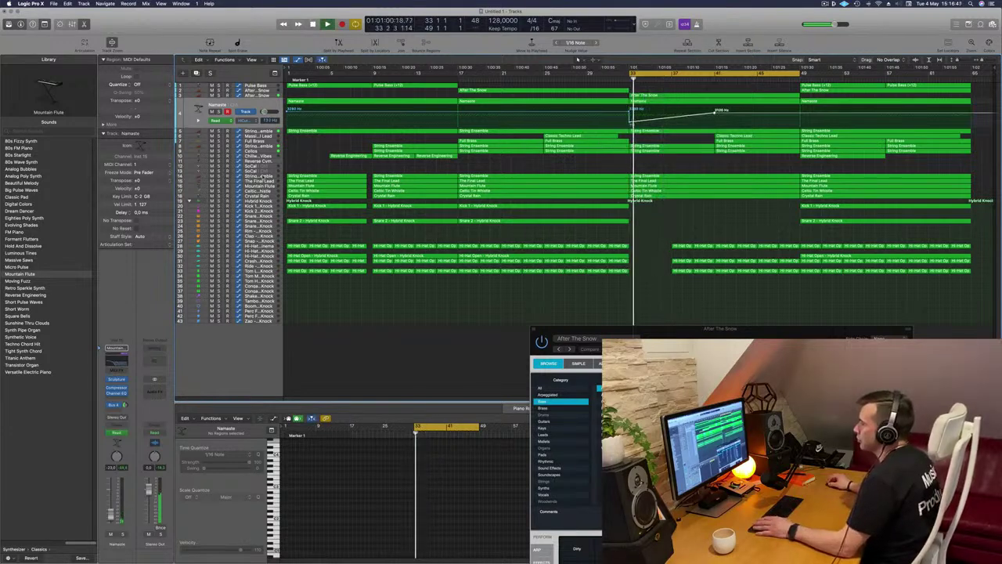
# Delete the three regions before bar 33 on the String Ensemble track above The Final Lead and select its bar 33 region
pyautogui.click(262, 177)
pyautogui.press('space')
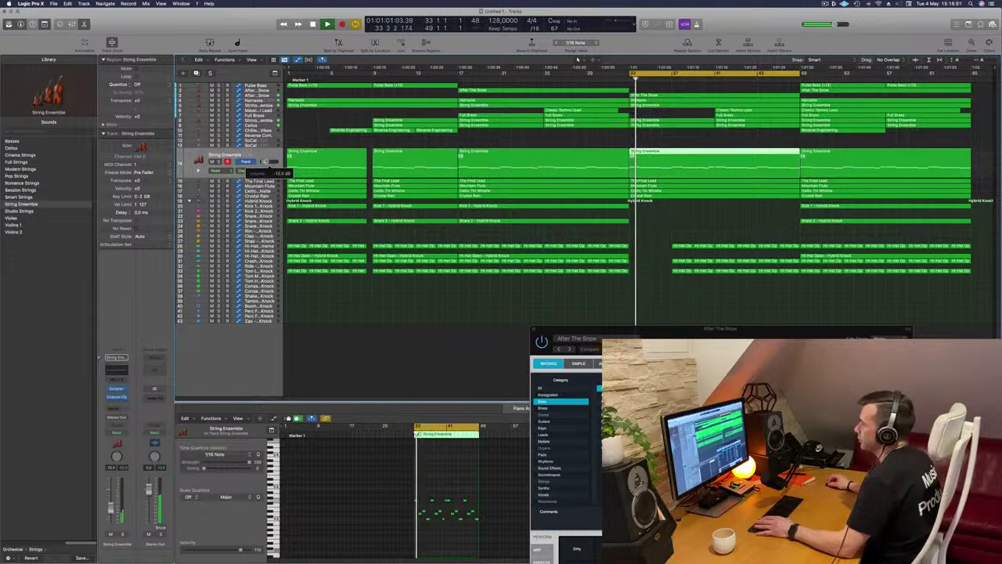
pyautogui.moveTo(351, 143); pyautogui.dragTo(469, 153)
pyautogui.press('Delete')
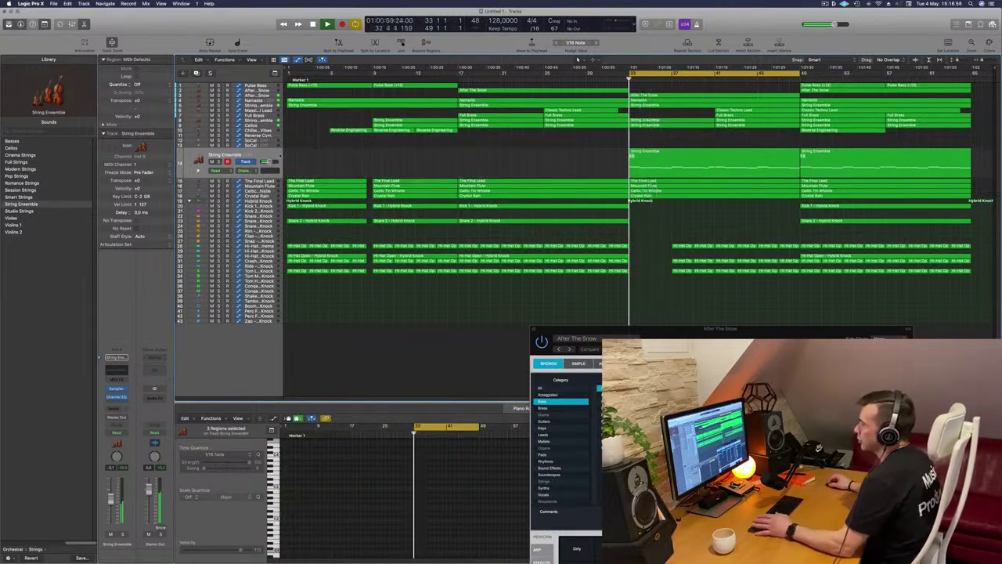
pyautogui.click(245, 152)
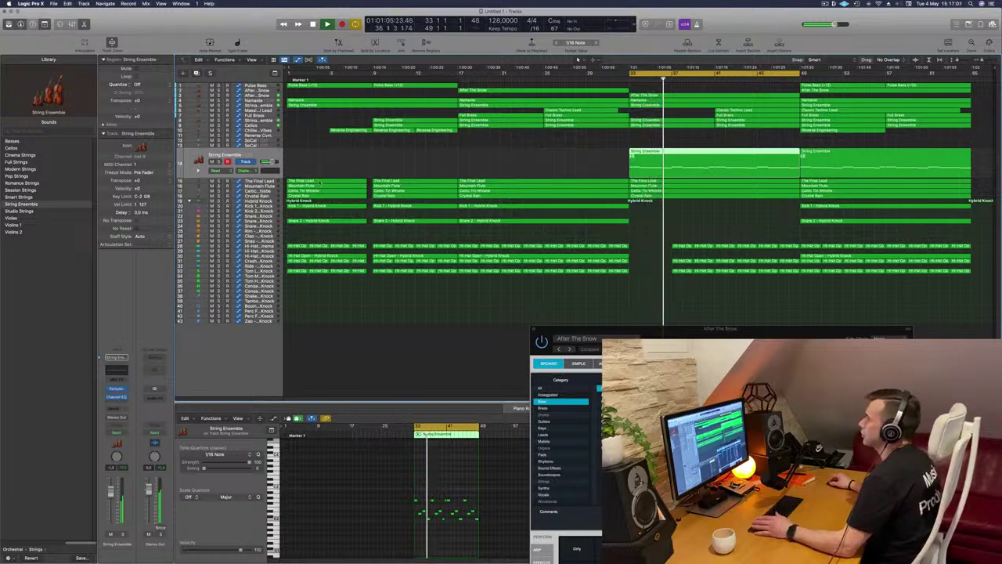
# Select The Final Lead track and delete the Hybrid Knock hi-hat regions between bars 37 and 49
pyautogui.click(270, 182)
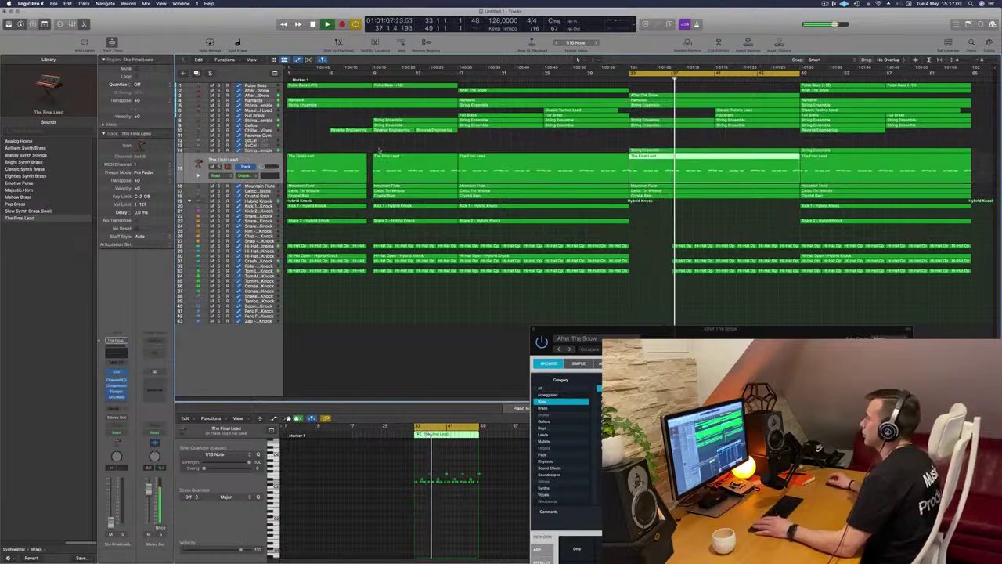
pyautogui.click(684, 285)
pyautogui.moveTo(684, 284); pyautogui.dragTo(702, 291)
pyautogui.press('Delete')
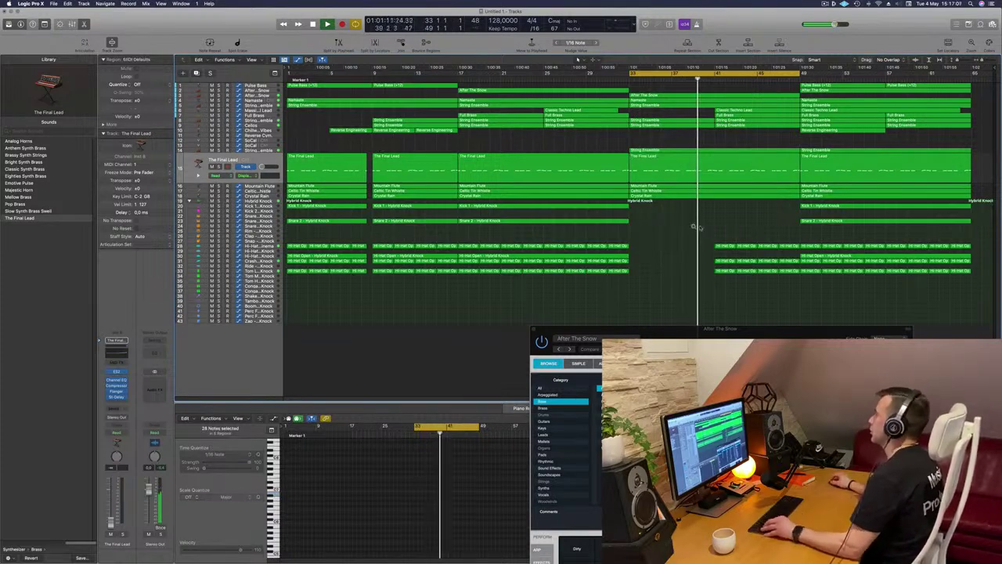
pyautogui.moveTo(694, 228); pyautogui.dragTo(789, 279)
pyautogui.press('Delete')
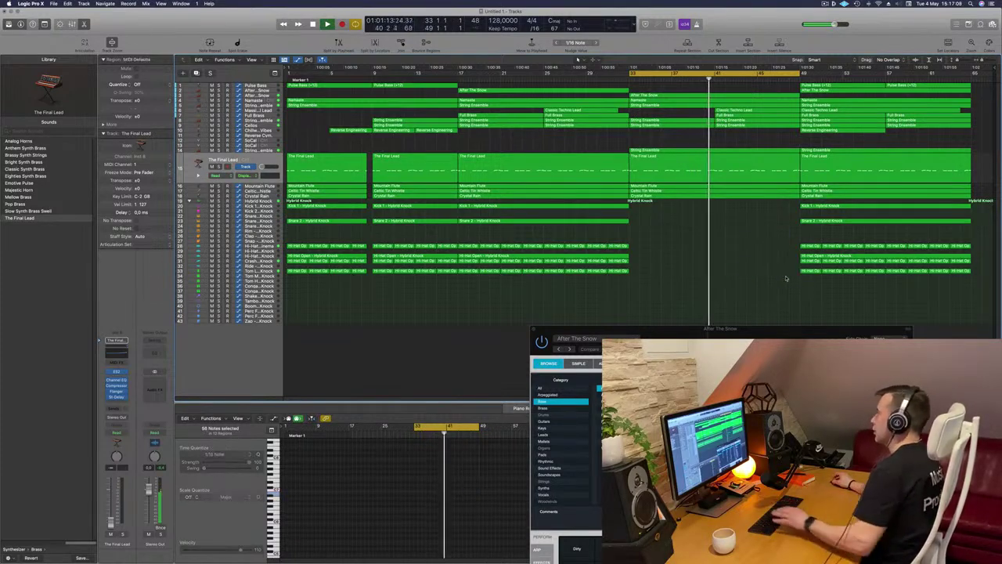